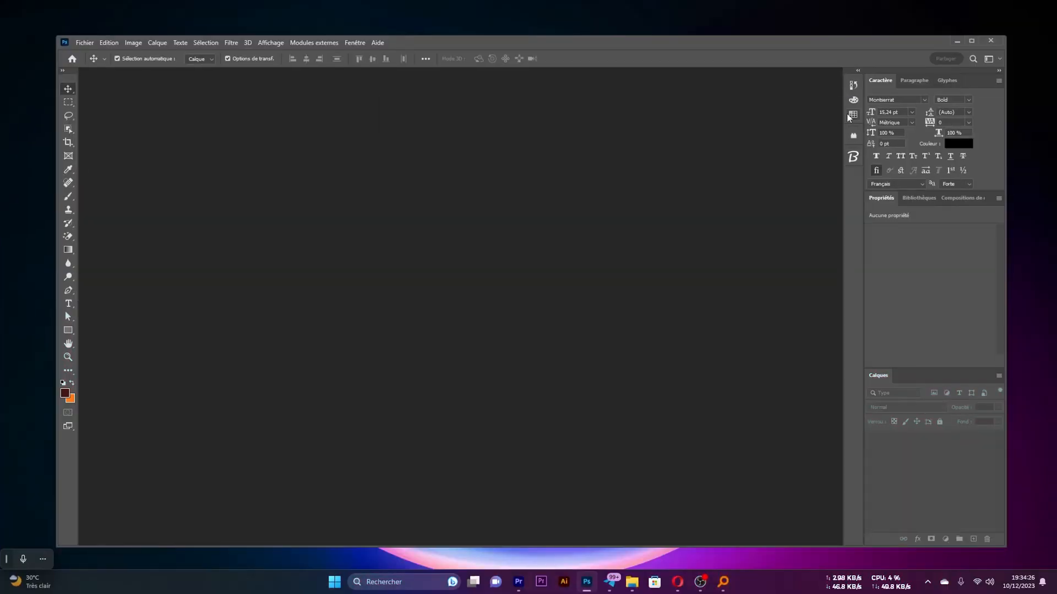
Start a new document from the A6 print preset and set its dimensions unit to centimetres
key("ctrl")
key("ctrl+n")
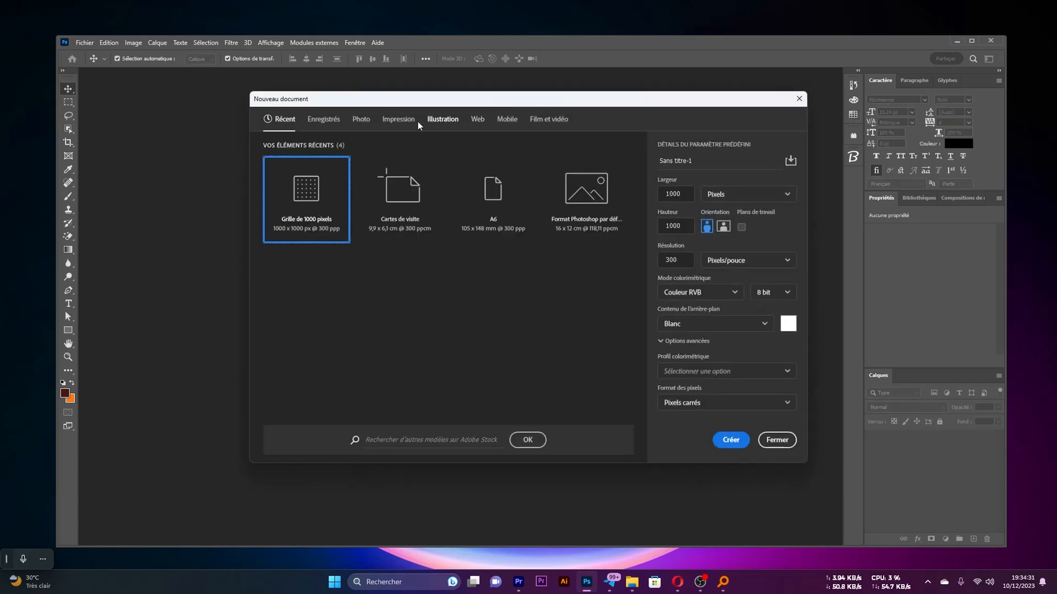
left_click(396, 123)
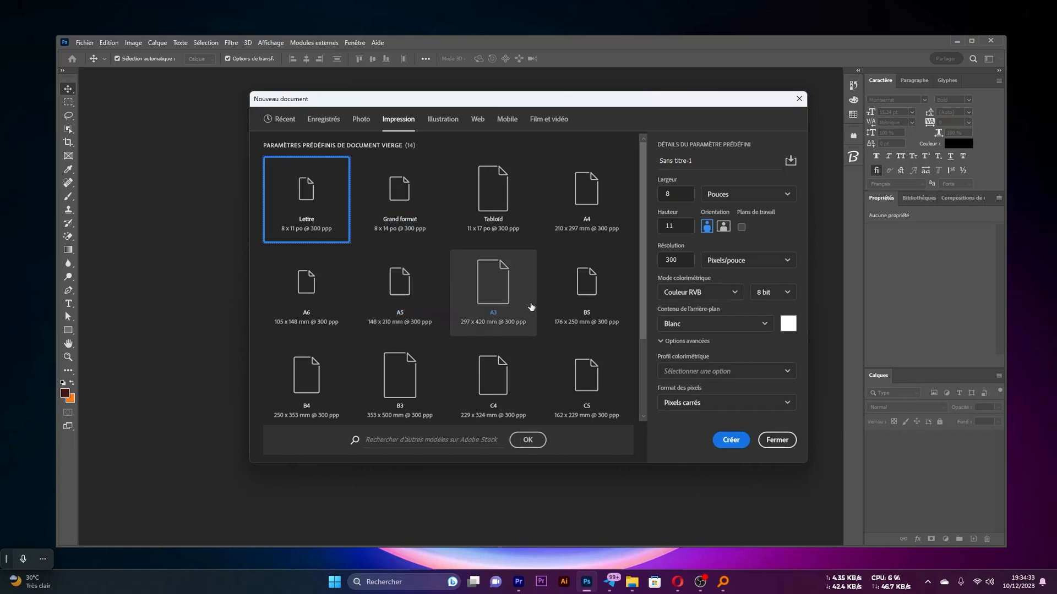
left_click(302, 296)
left_click(756, 197)
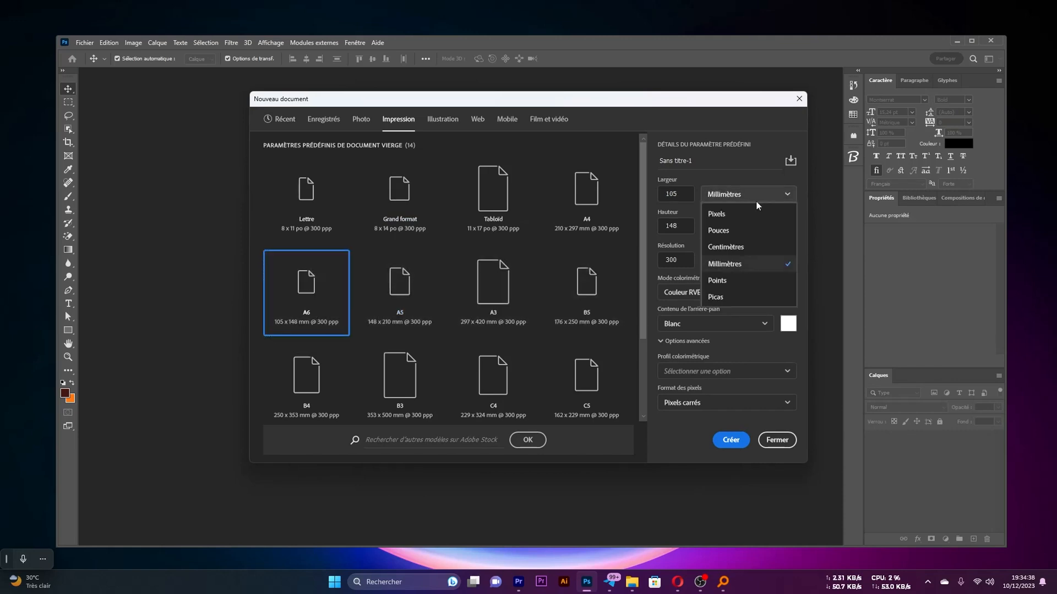
left_click(725, 248)
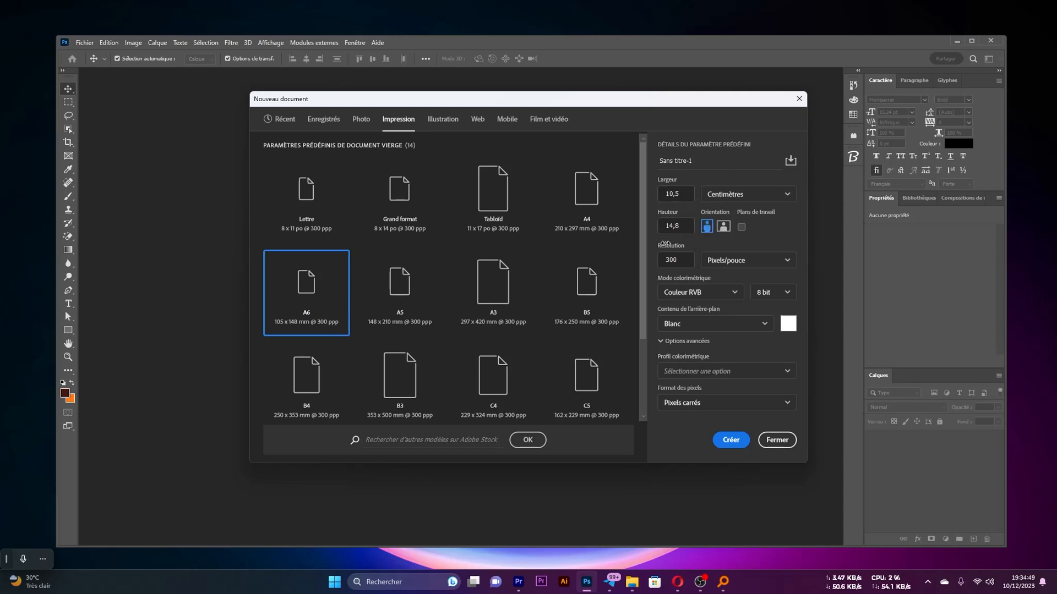
Set the document resolution to 300 pixels per centimetre and create the document
left_click(742, 265)
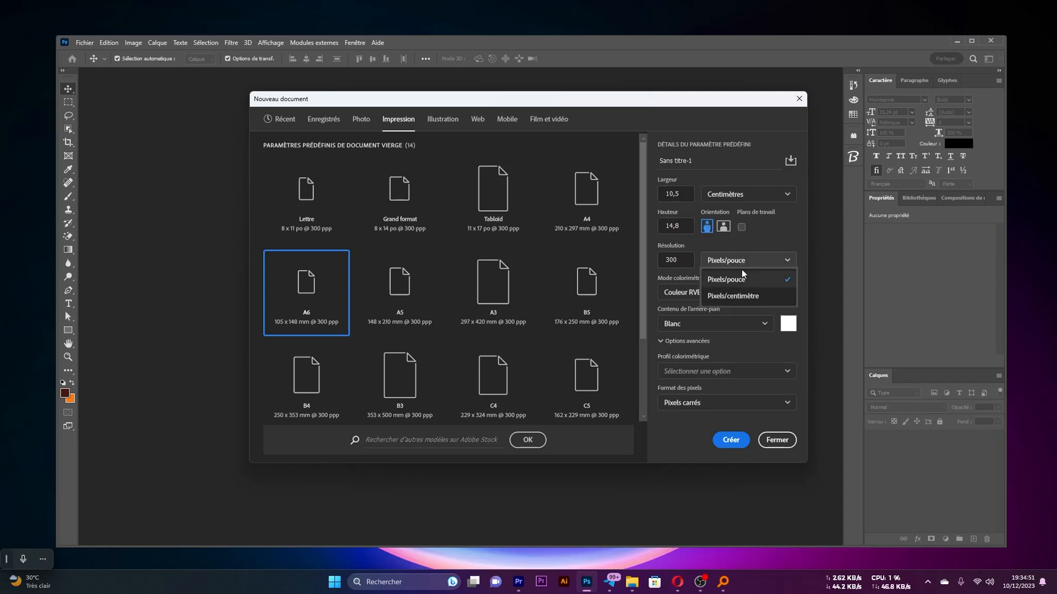
left_click(730, 293)
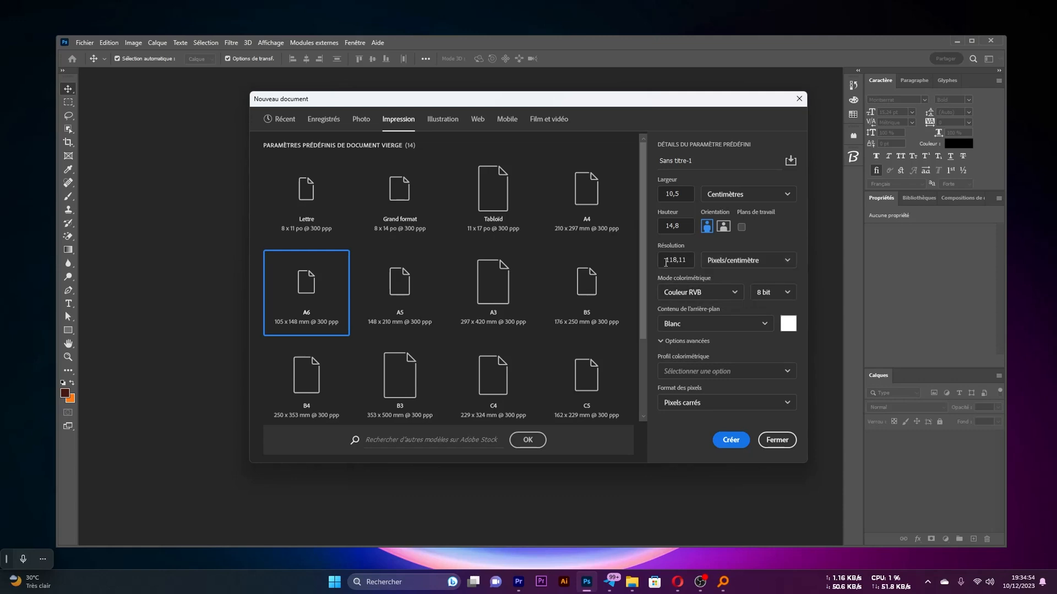
double_click(690, 261)
type("300")
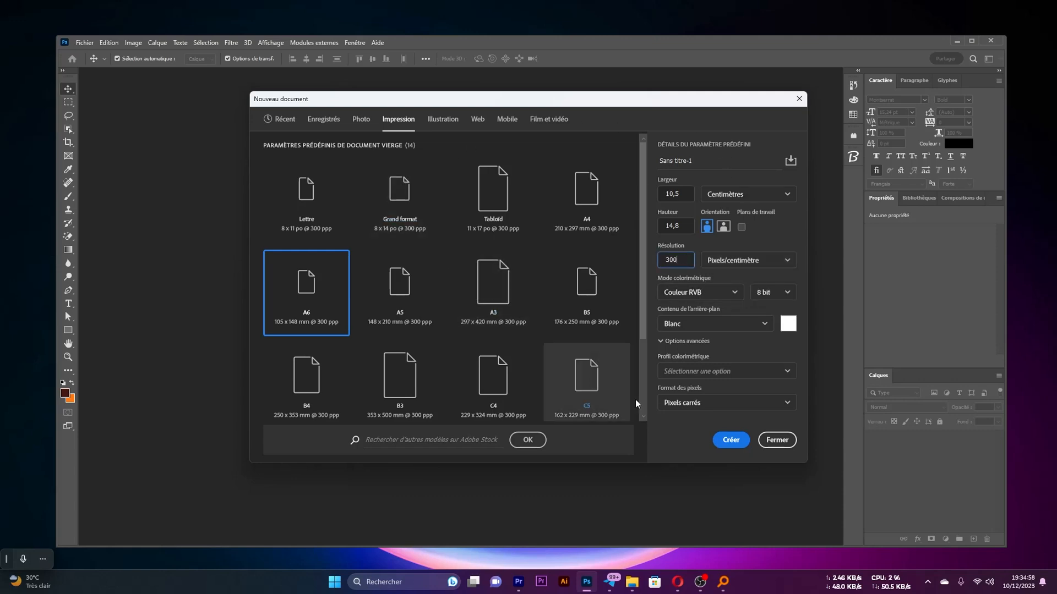
left_click(731, 440)
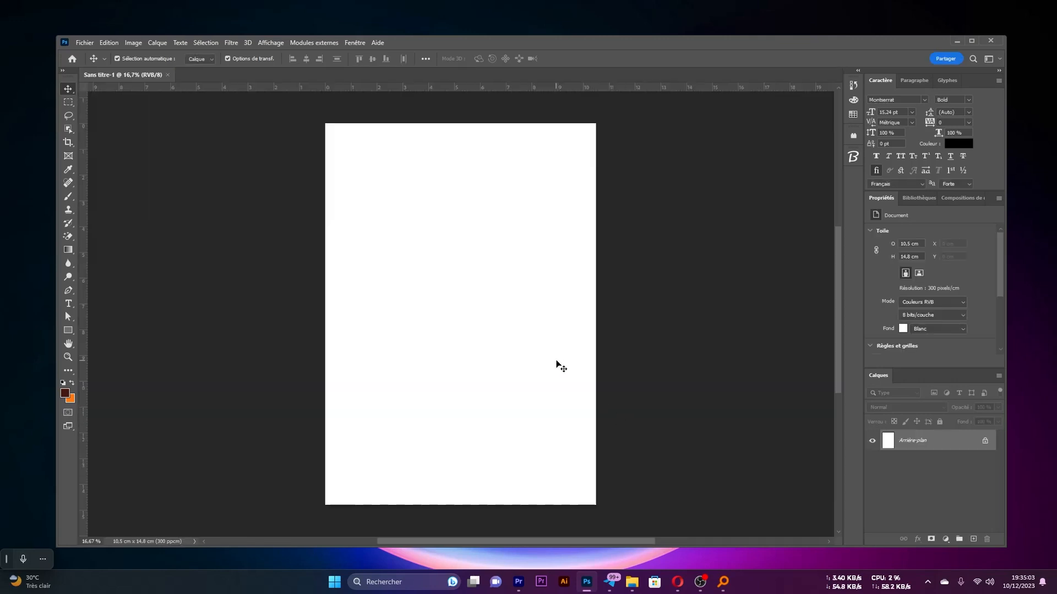
Draw a rectangle over the lower half of the page, about 10.5 by 7.15 cm, and fit its edges to the page
scroll(536, 341, "down", 1)
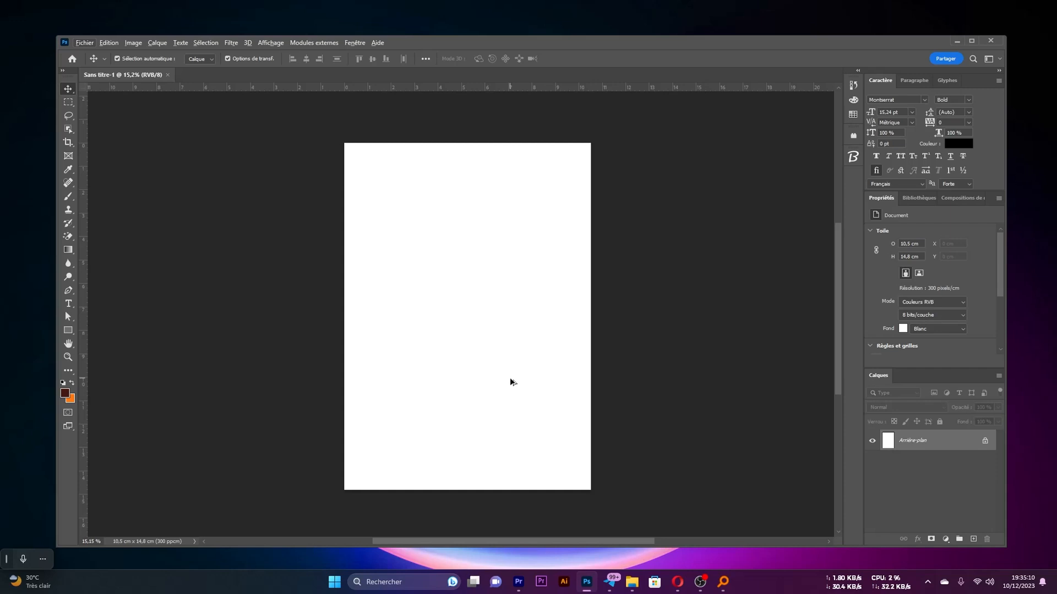
scroll(491, 387, "up", 1)
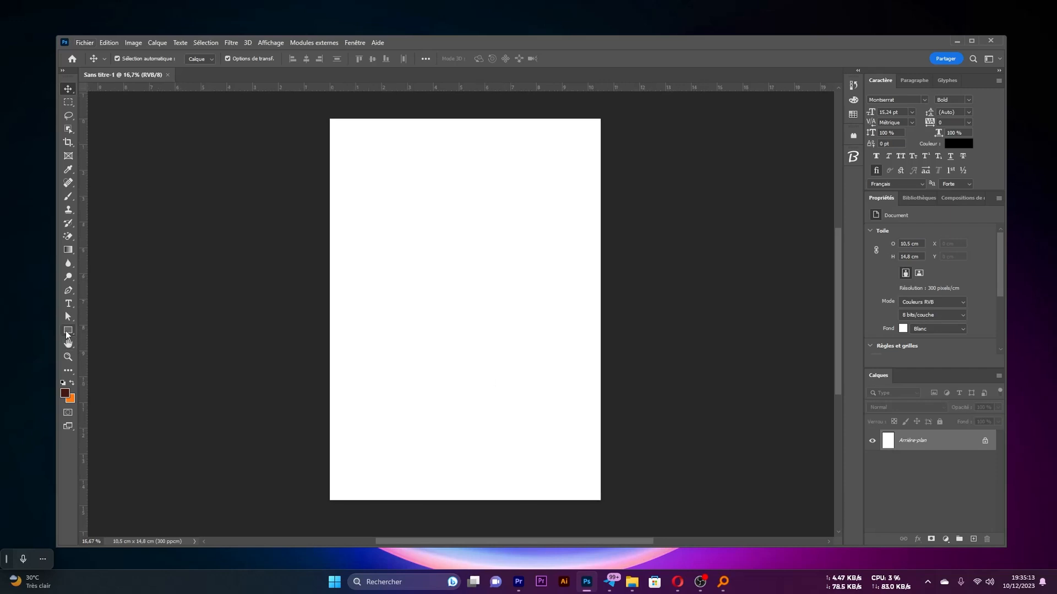
left_click(67, 330)
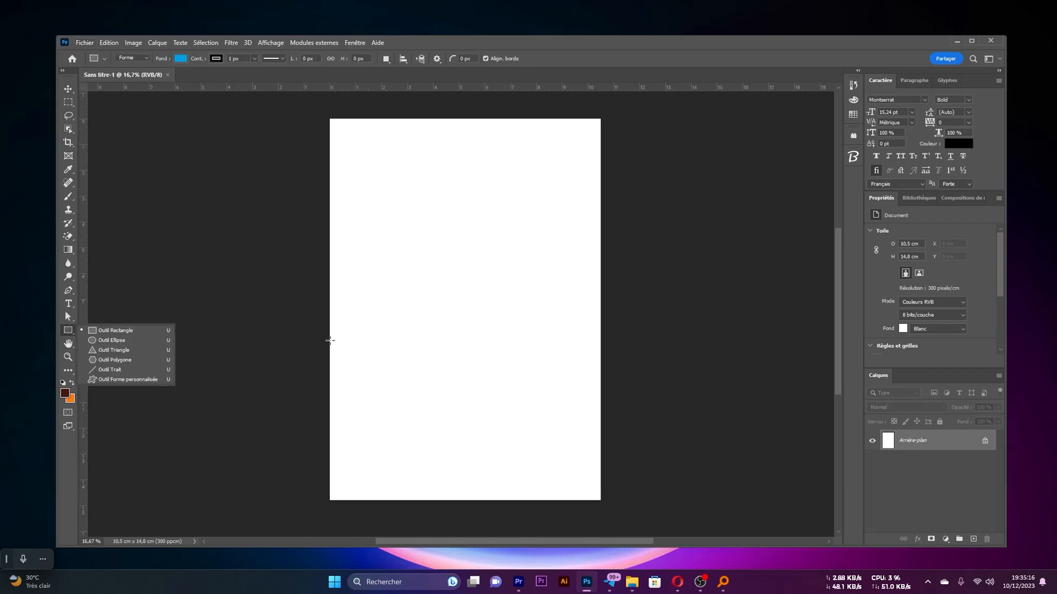
left_click_drag(329, 315, 607, 505)
left_click_drag(607, 505, 607, 506)
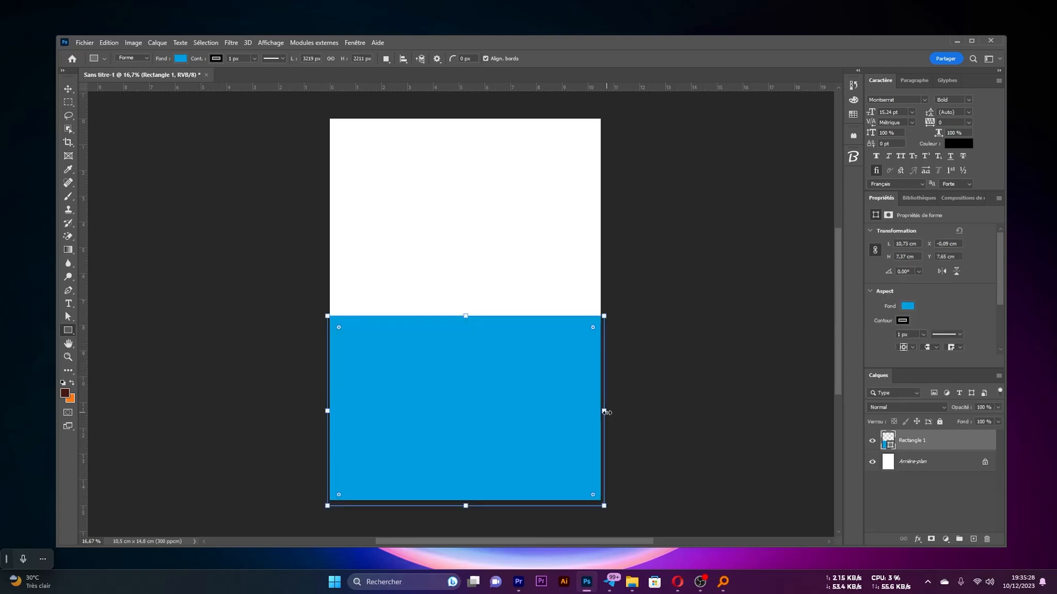
left_click_drag(609, 413, 604, 413)
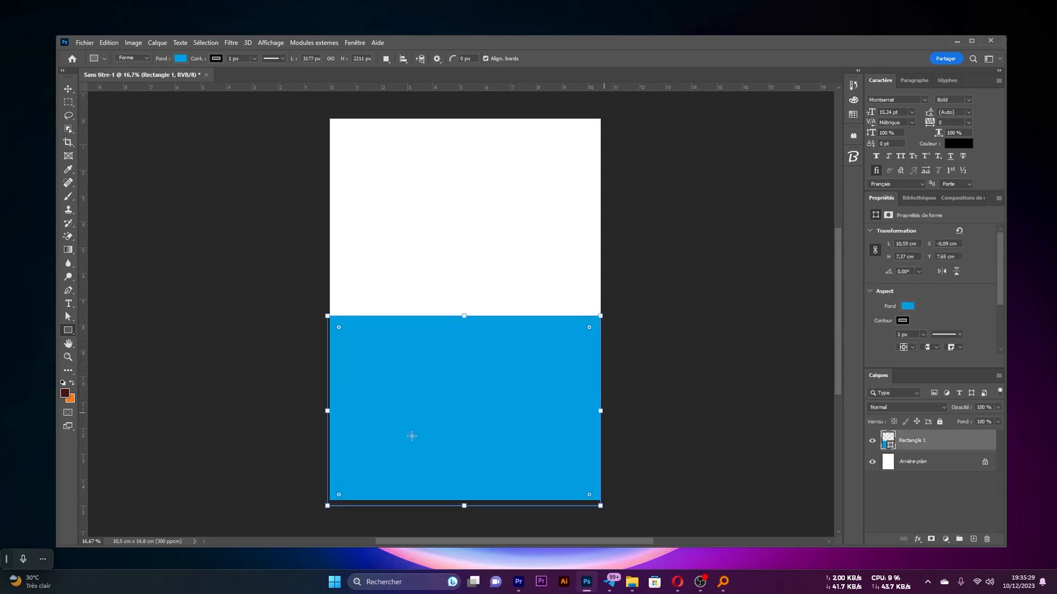
left_click_drag(326, 412, 329, 411)
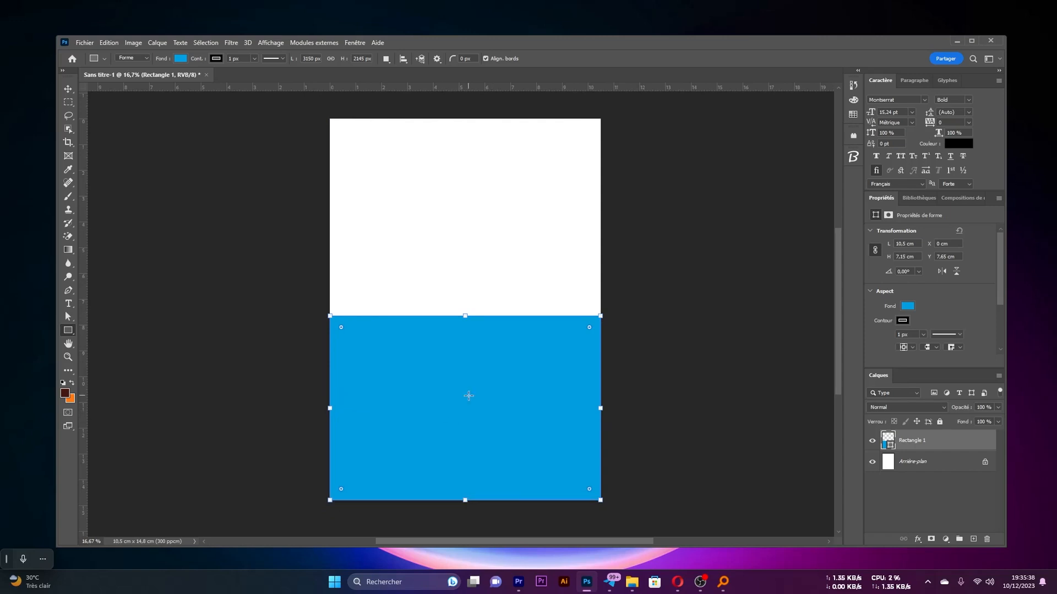
Confirm dark brown 44180f as the foreground colour and orange fa7817 as the background colour
left_click(66, 394)
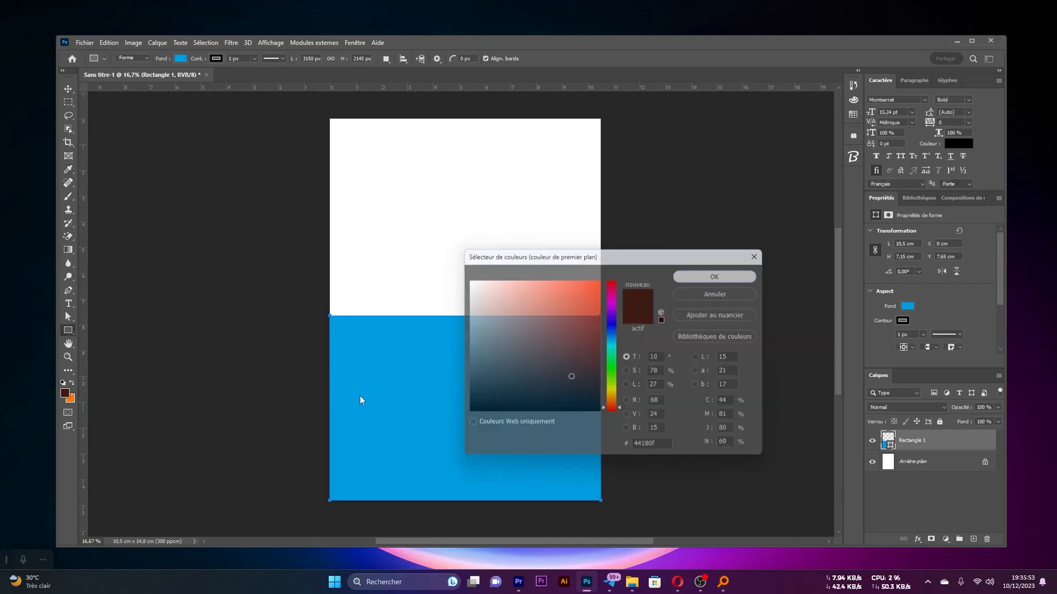
key("Return")
key("u")
left_click(73, 402)
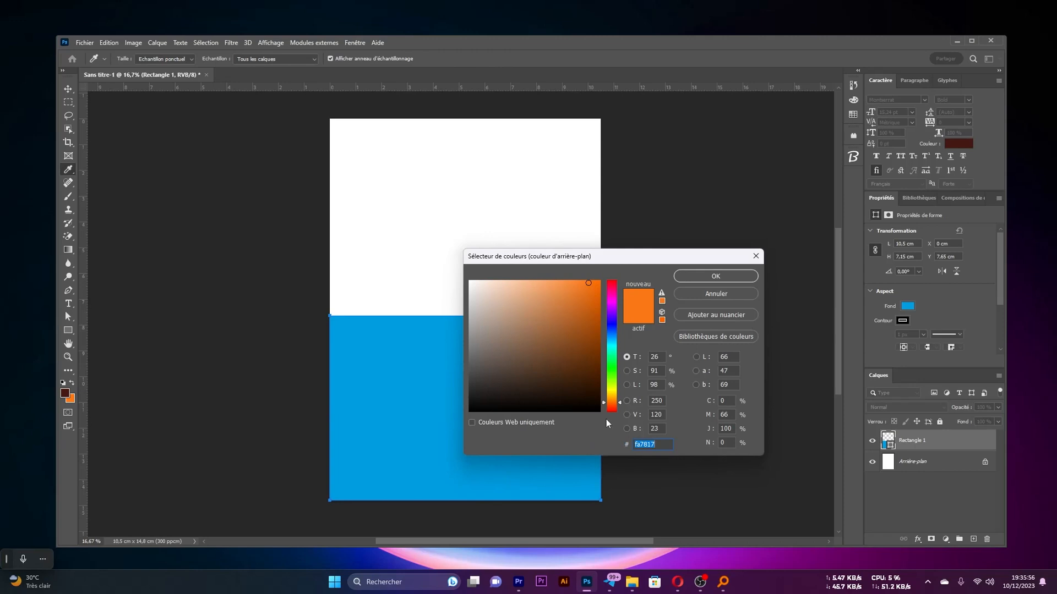
key("Return")
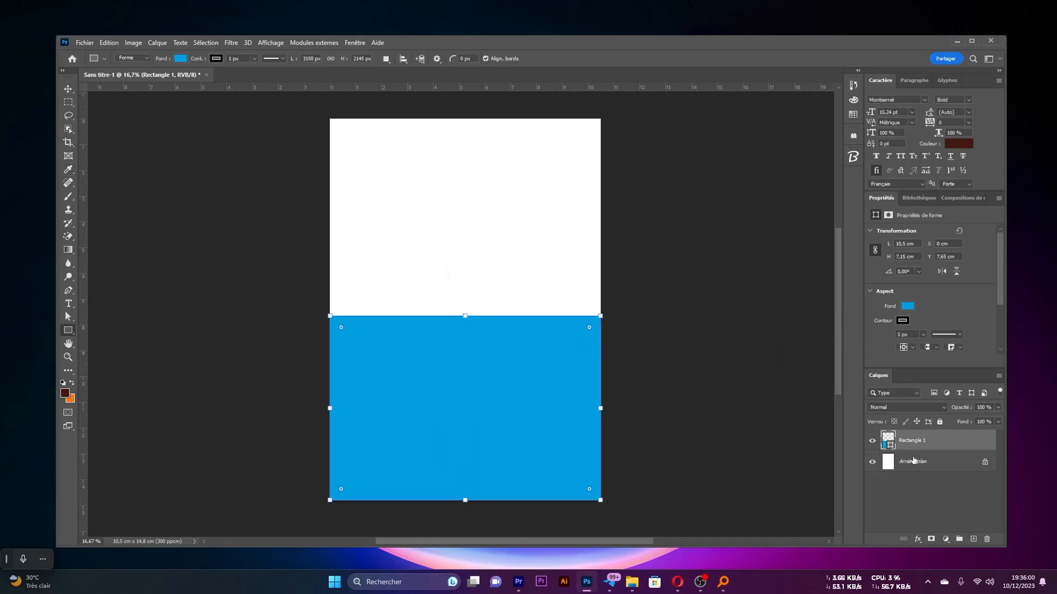
Remove the rectangle's outline and fill the shape with the recently used dark brown
left_click(902, 320)
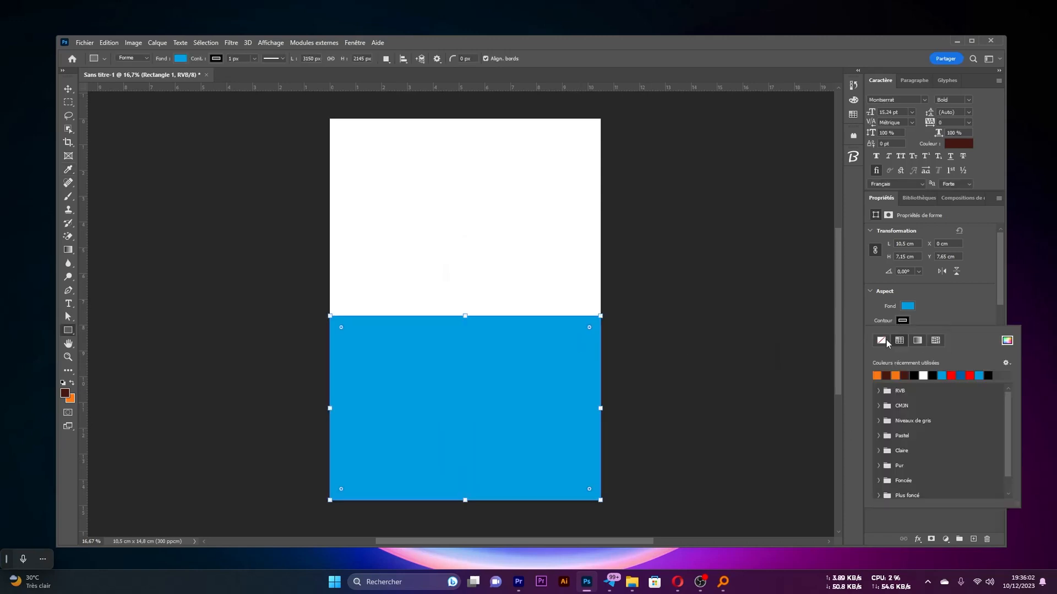
left_click(881, 342)
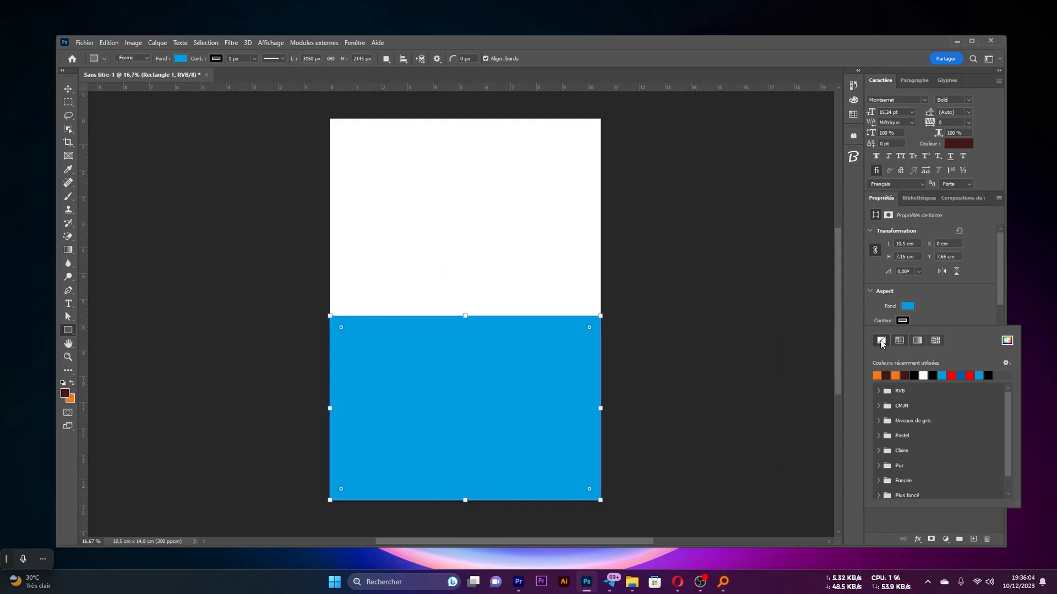
left_click(907, 306)
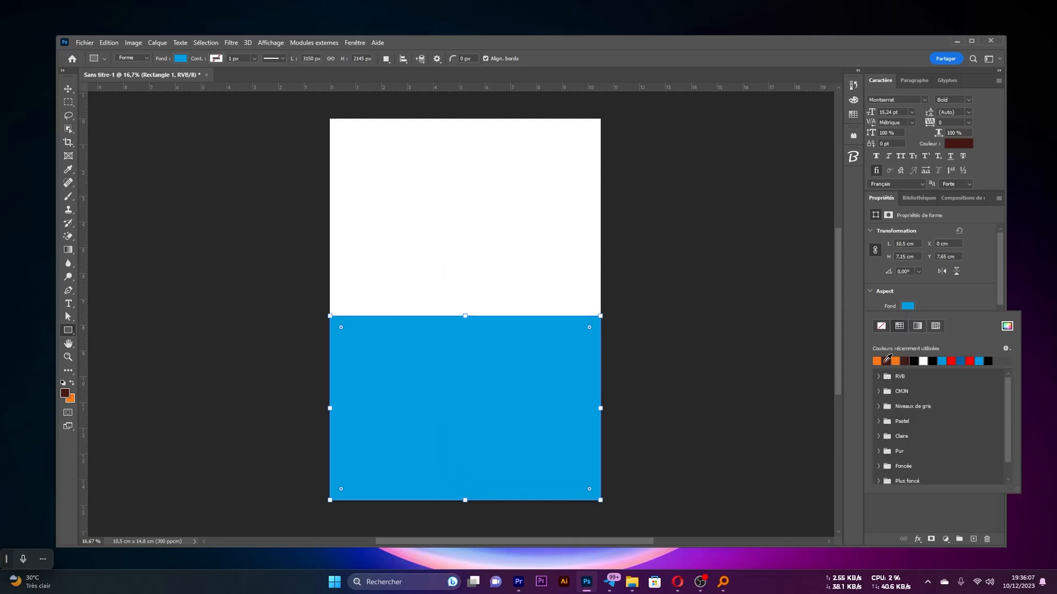
left_click(885, 361)
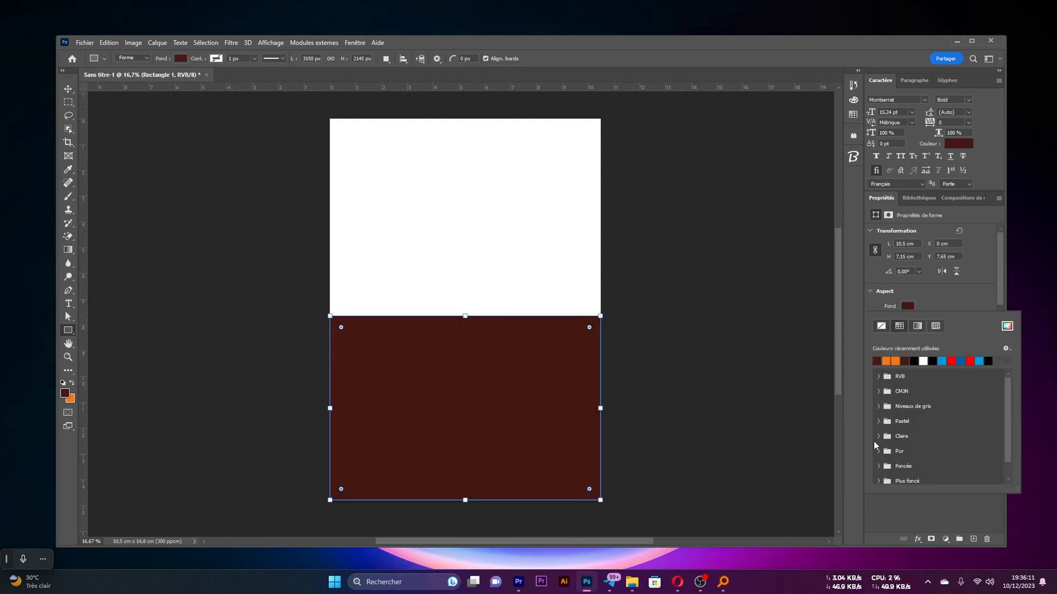
left_click(907, 306)
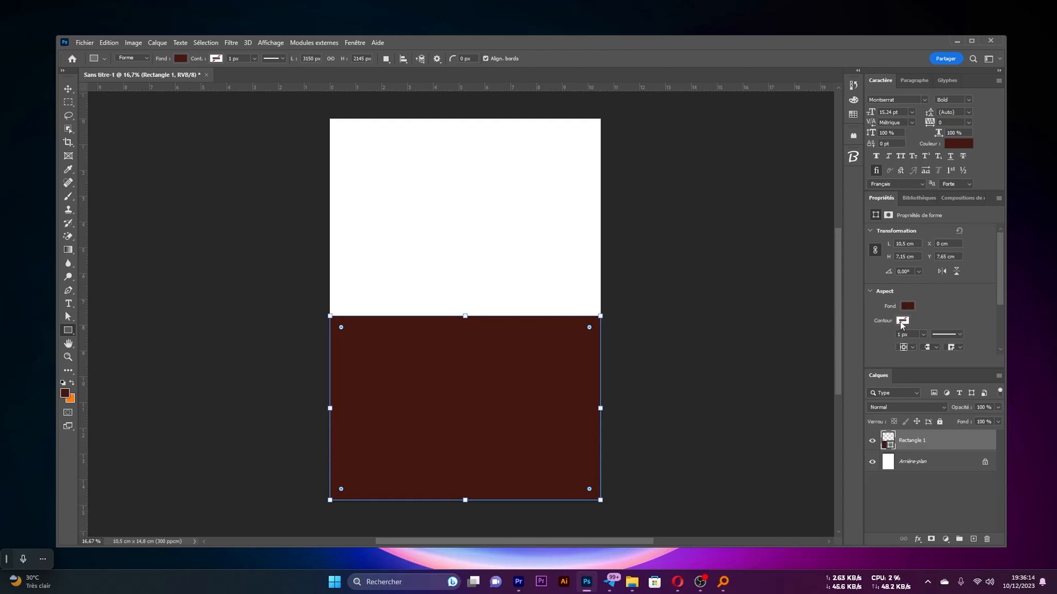
Give the rectangle an orange outline with a width of 50 px
left_click(901, 321)
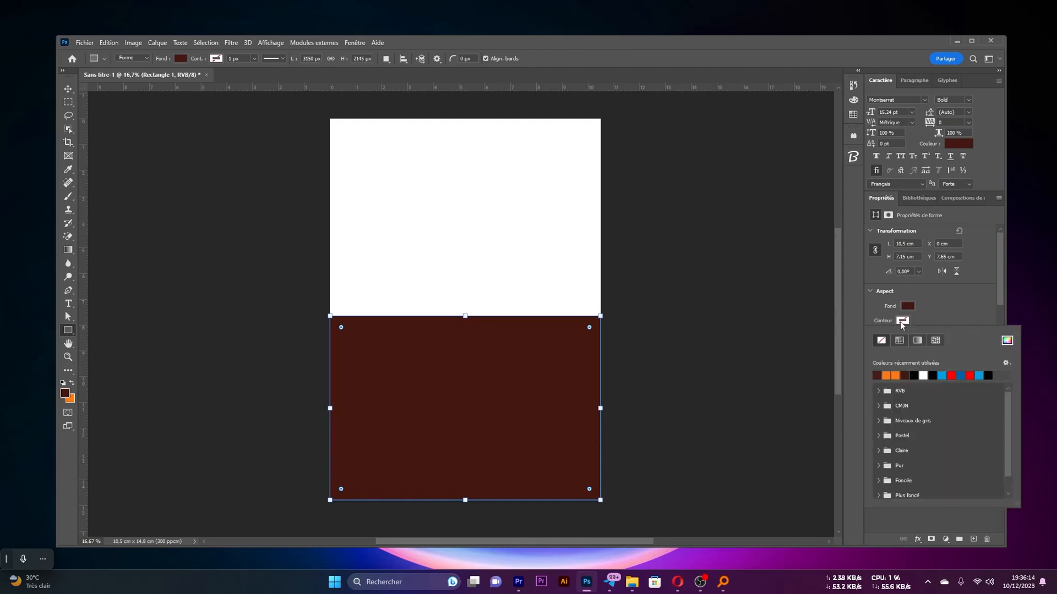
left_click(890, 374)
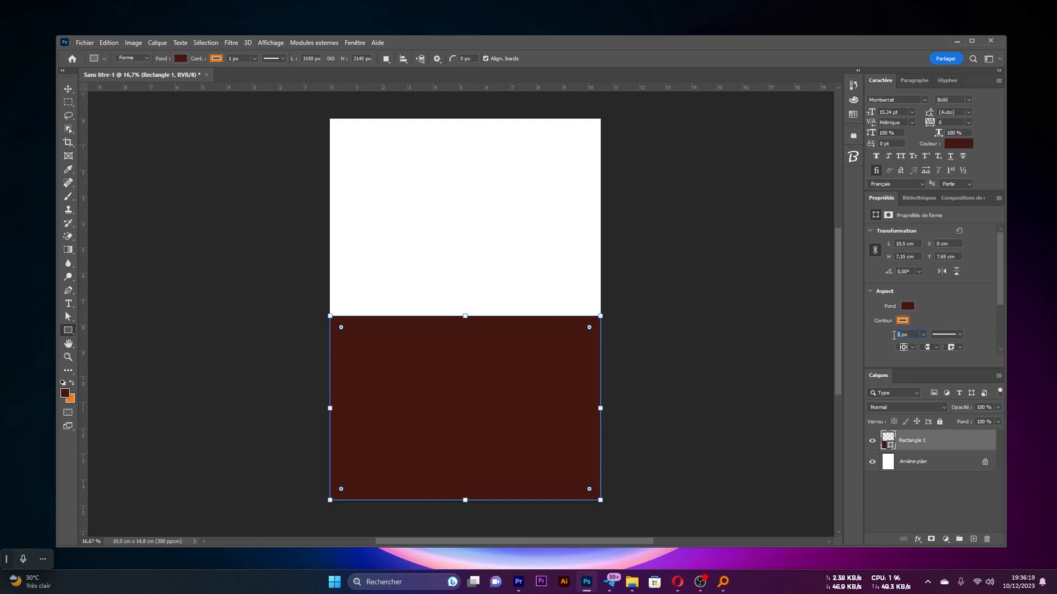
type("10")
key("Return")
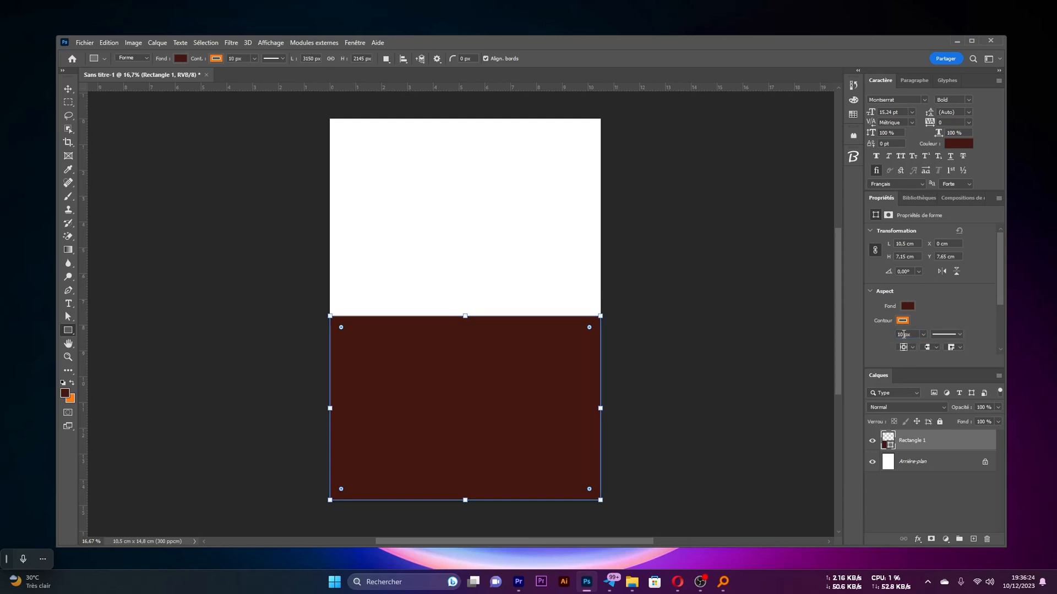
type("50")
key("Return")
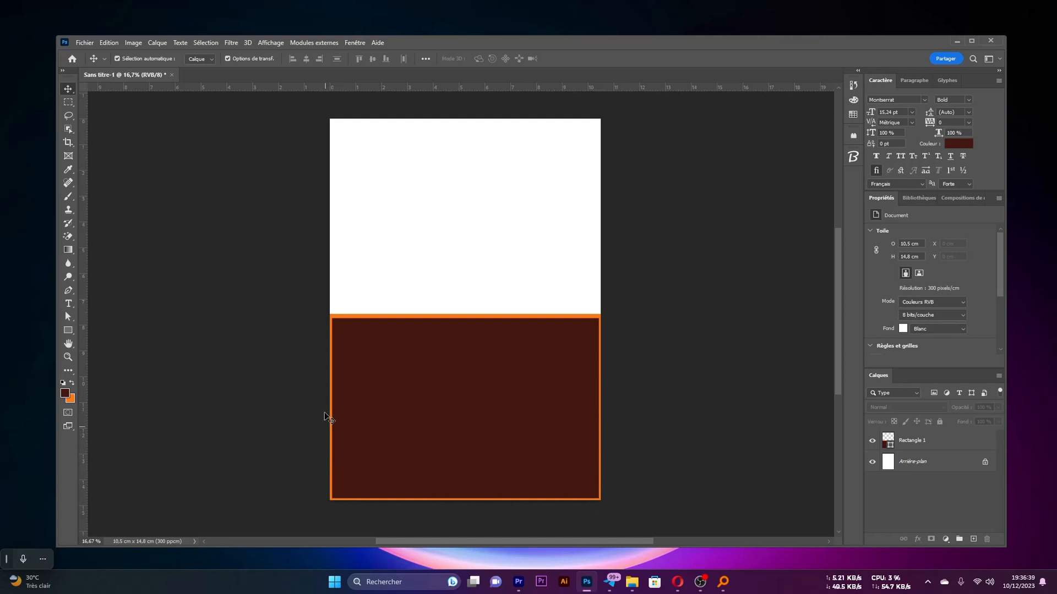
Enlarge the rectangle to about 10.85 by 7.33 cm so its side and bottom outlines fall outside the page
left_click(424, 382)
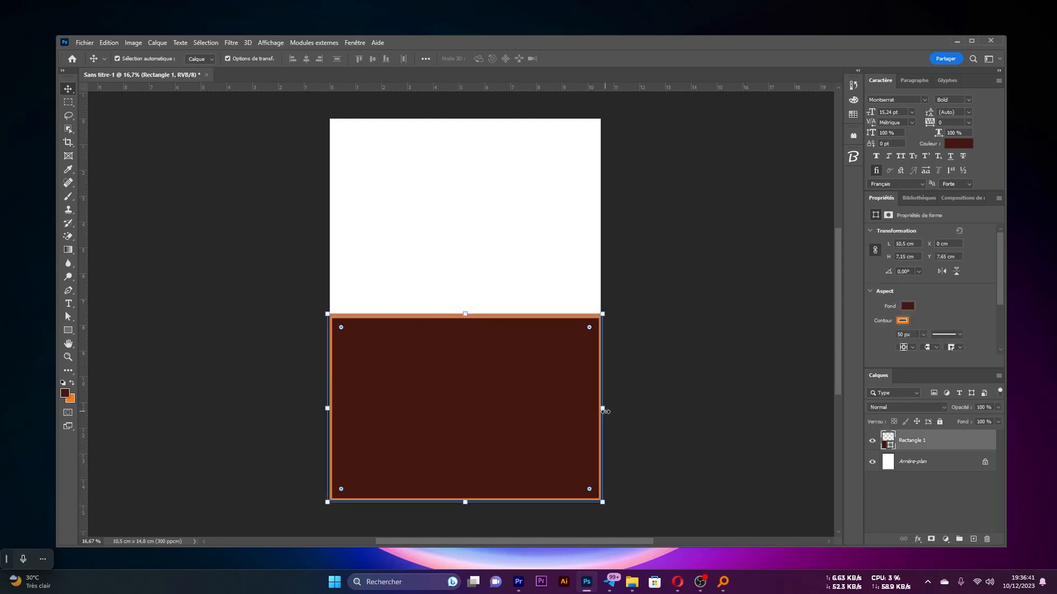
left_click_drag(605, 412, 607, 408)
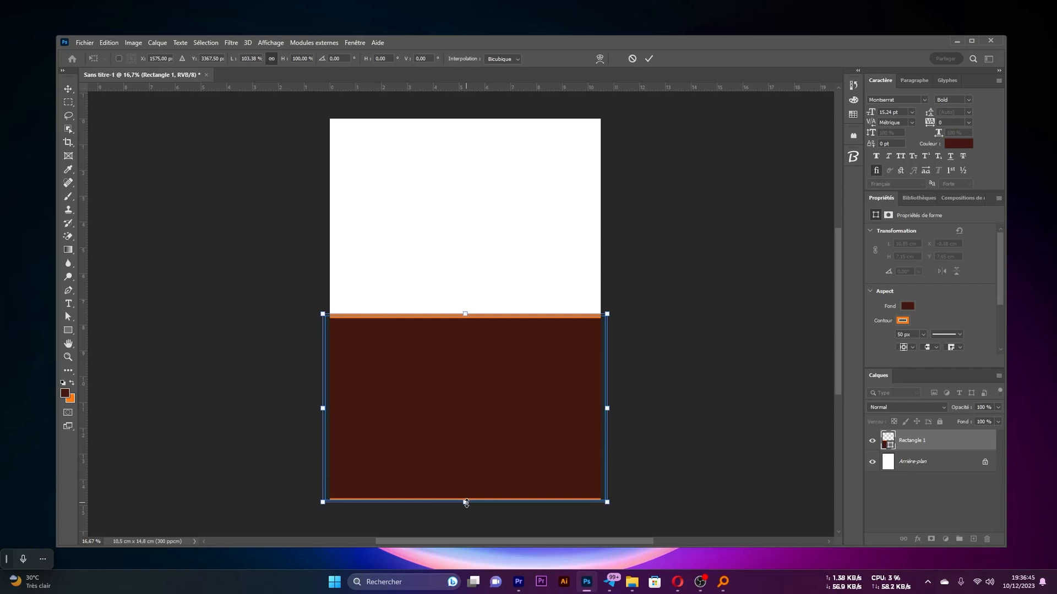
left_click_drag(466, 502, 466, 507)
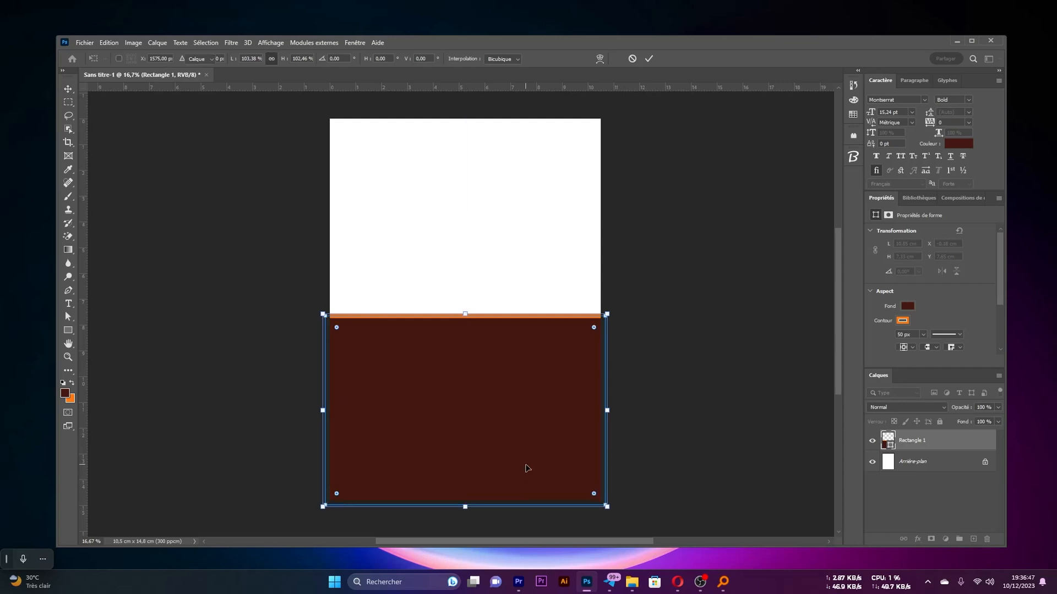
key("Return")
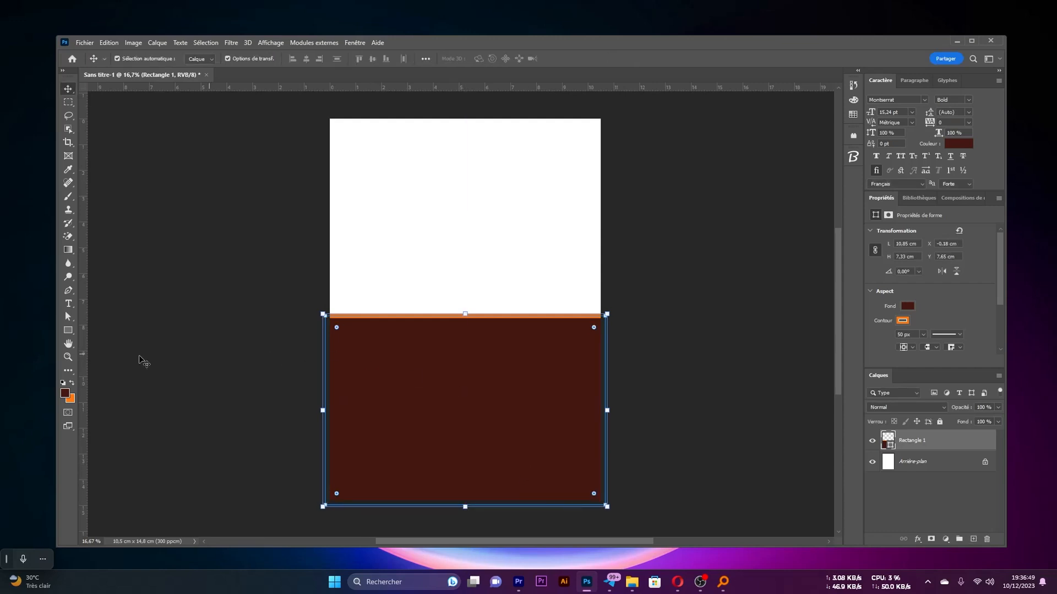
Add an anchor point near the middle of the rectangle's top edge with the Pen tool
left_click(67, 291)
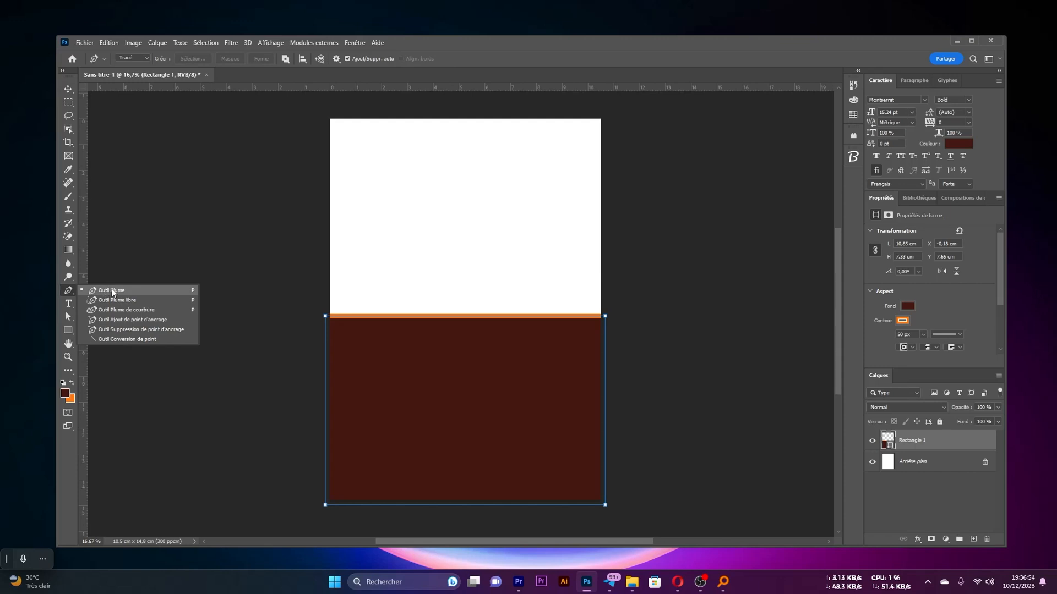
left_click(113, 291)
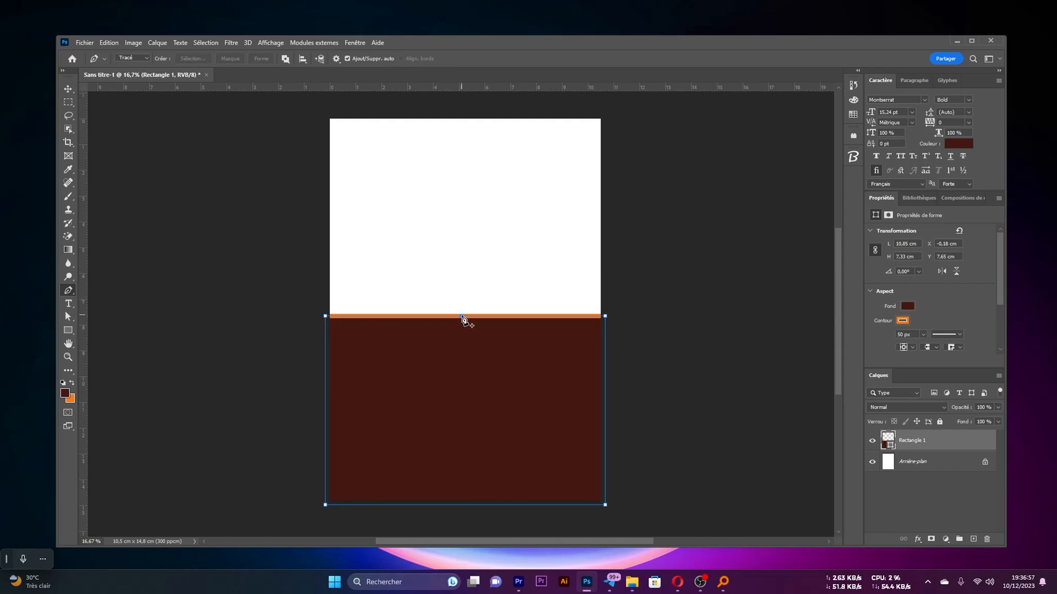
left_click(474, 316)
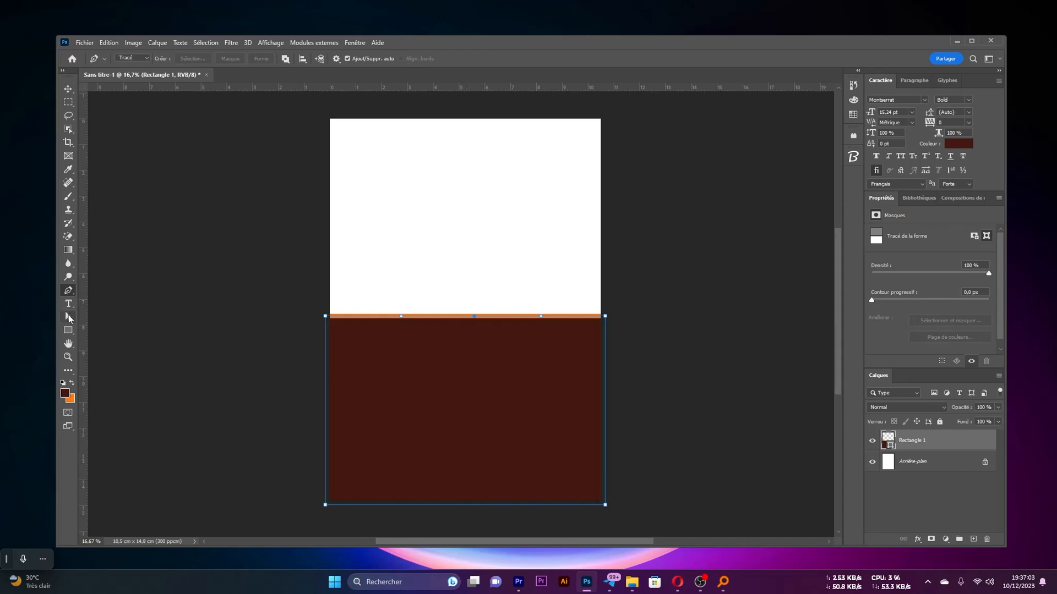
Raise the anchor point in the middle of the rectangle's top edge and stretch its two handles to the page sides, forming a dome
left_click(68, 315)
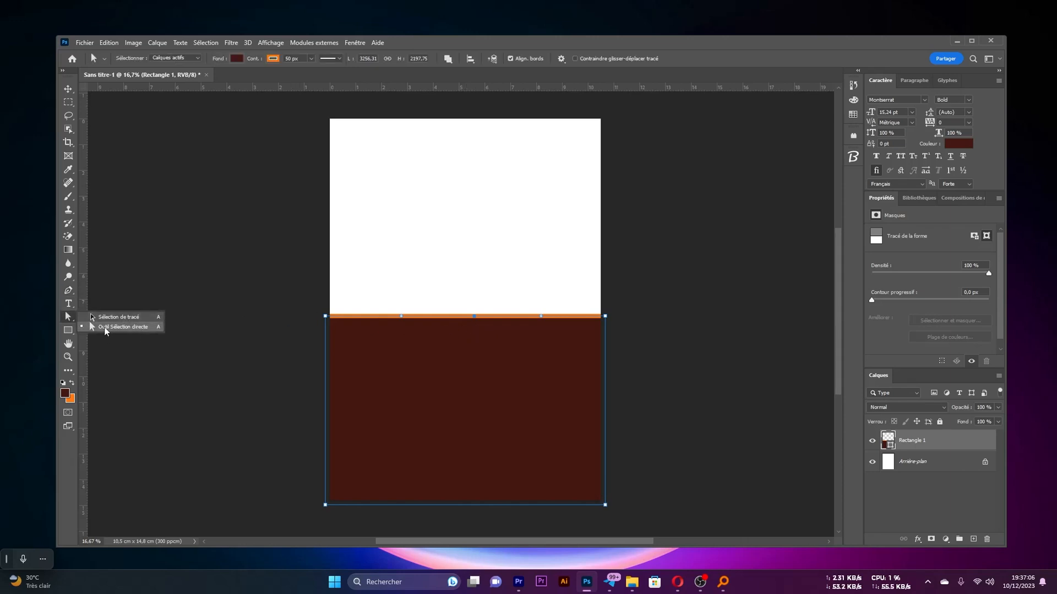
left_click(131, 328)
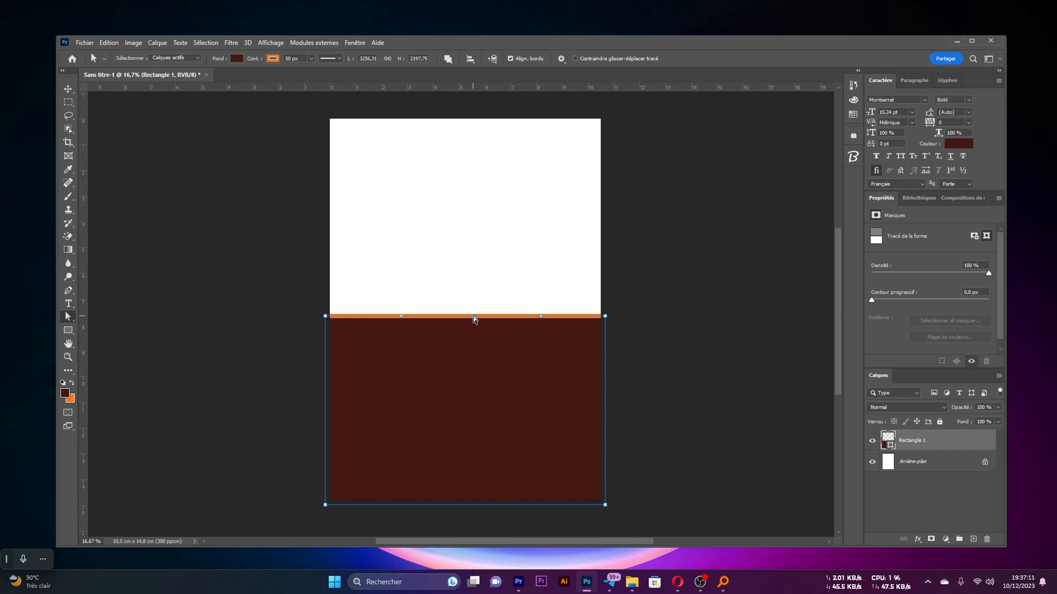
mouse_move(474, 319)
left_mouse_down()
mouse_move(470, 254)
mouse_move(469, 274)
left_mouse_up()
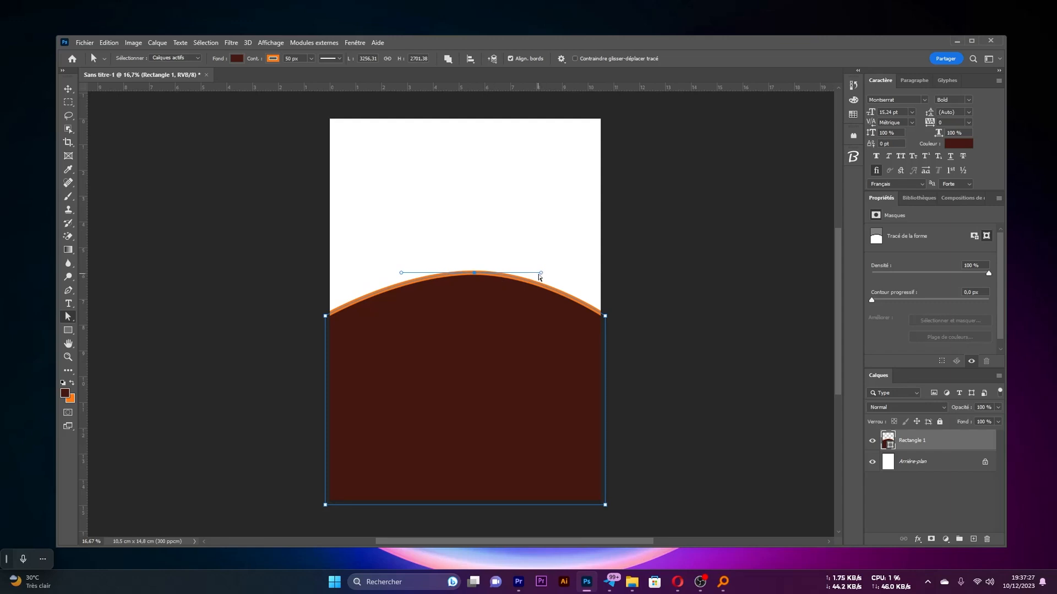
left_click_drag(539, 276, 597, 274)
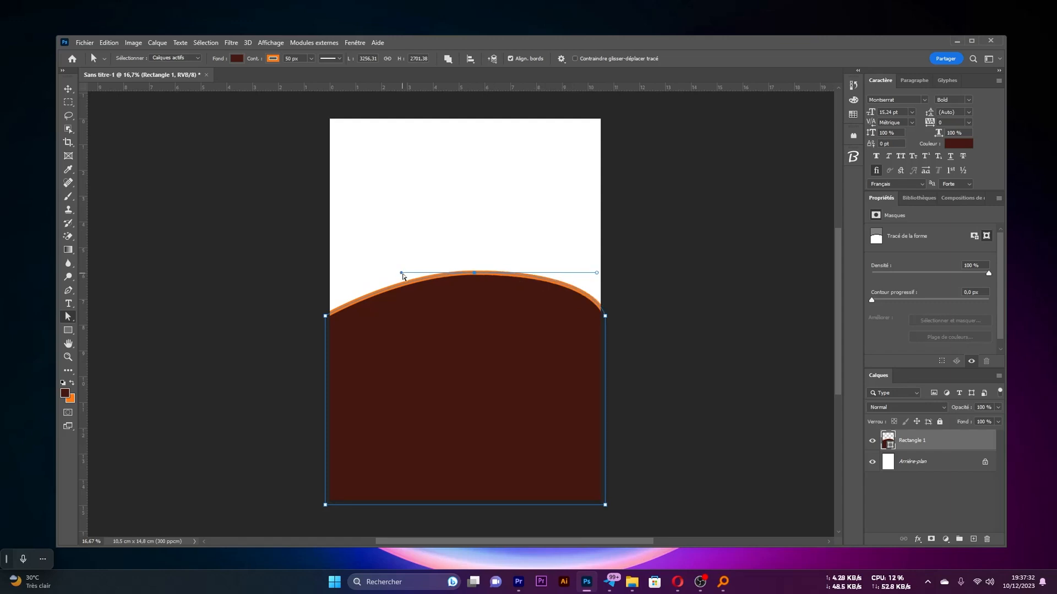
left_click_drag(401, 273, 330, 273)
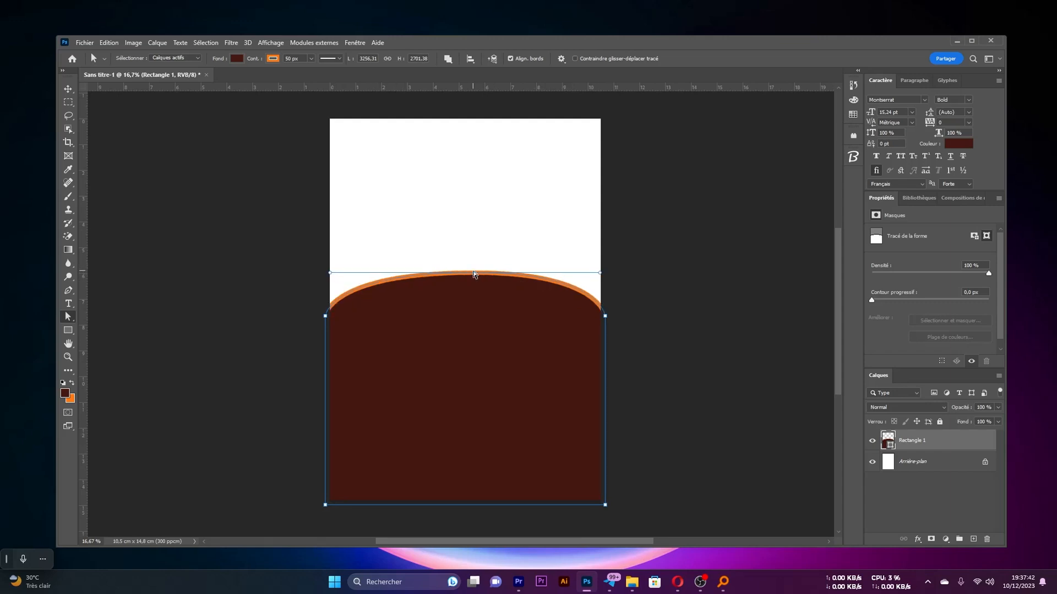
left_click_drag(475, 273, 471, 254)
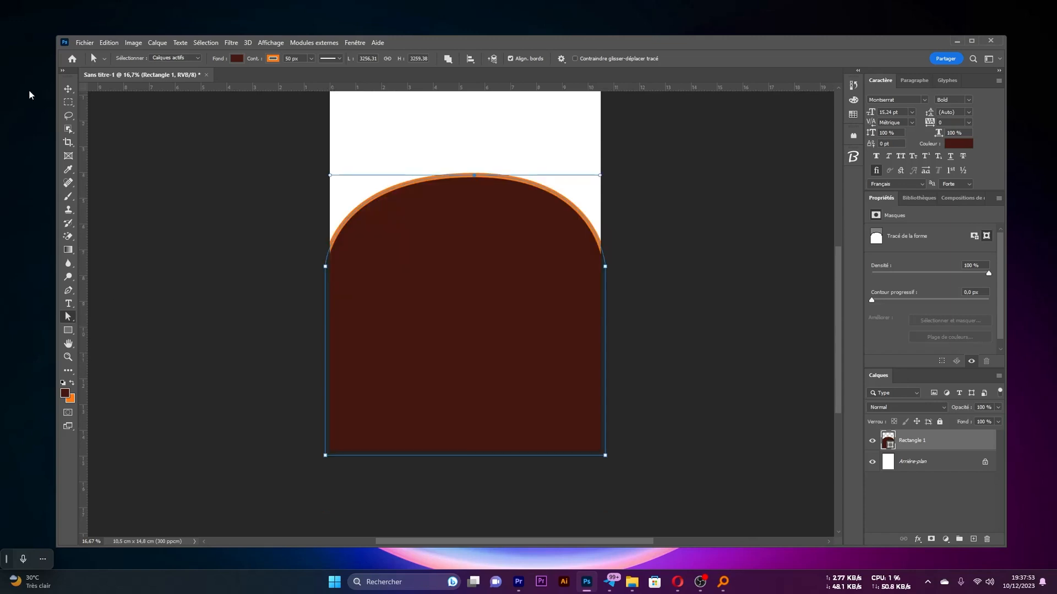
Stretch the domed shape downward past the page's lower edge, to about 116% of its height, and apply the transformation
key("v")
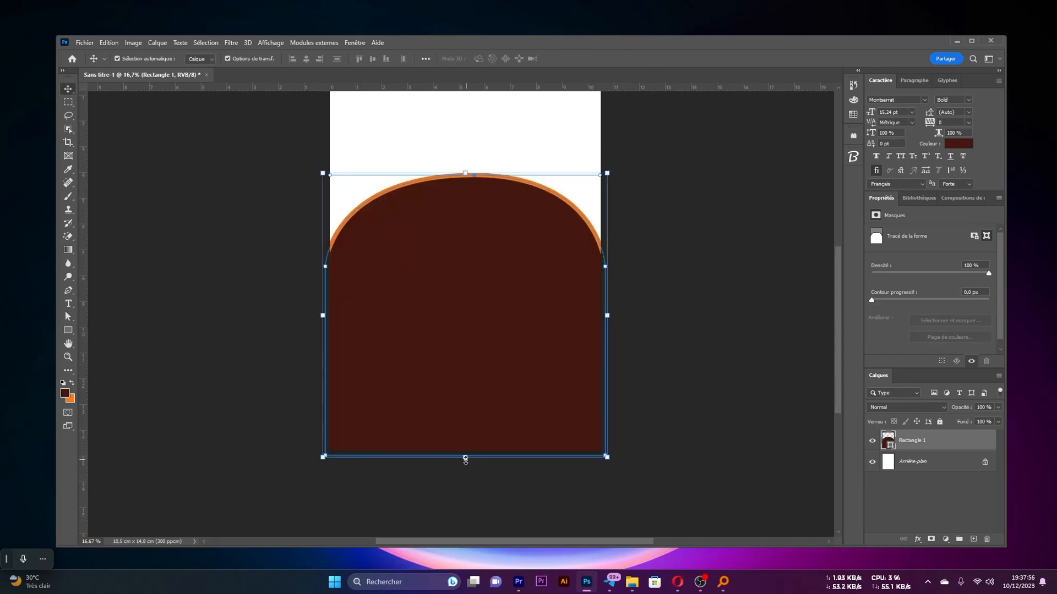
left_click_drag(465, 457, 467, 502)
scroll(431, 344, "down", 1)
scroll(431, 344, "down", 2)
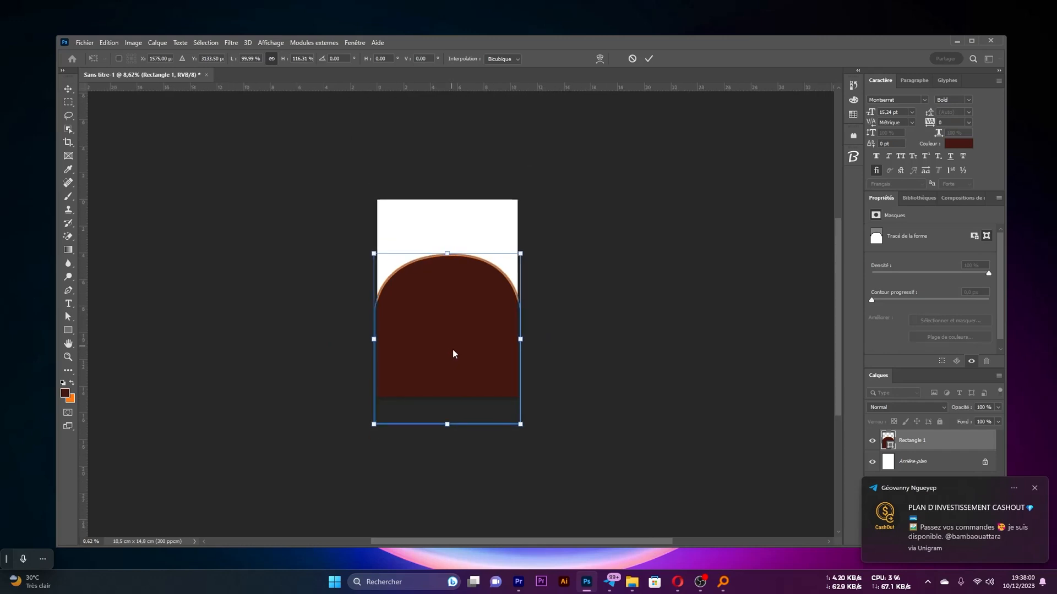
scroll(441, 319, "up", 1)
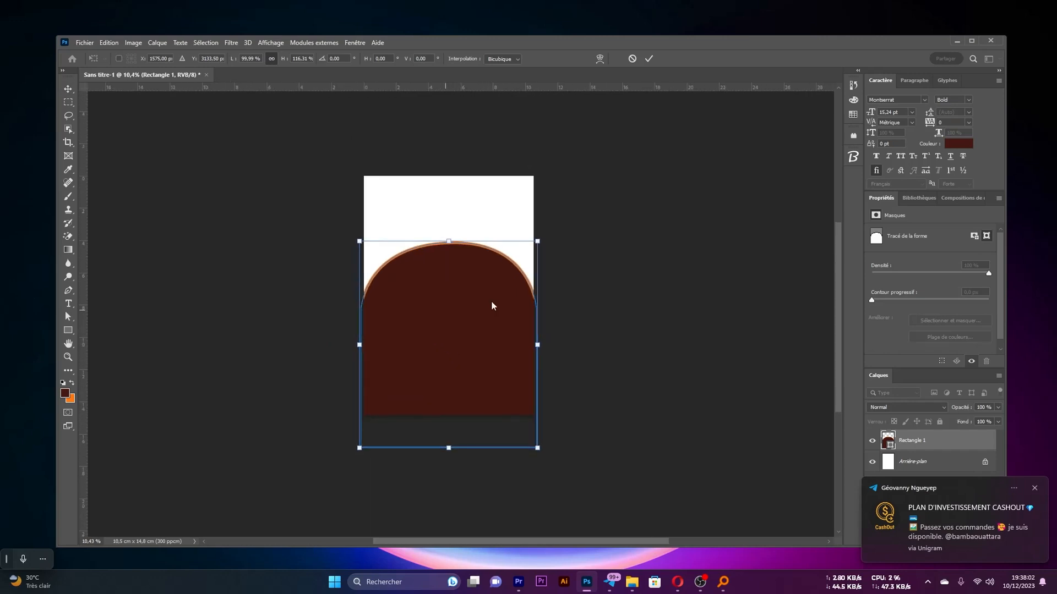
left_click(649, 58)
scroll(441, 322, "up", 1)
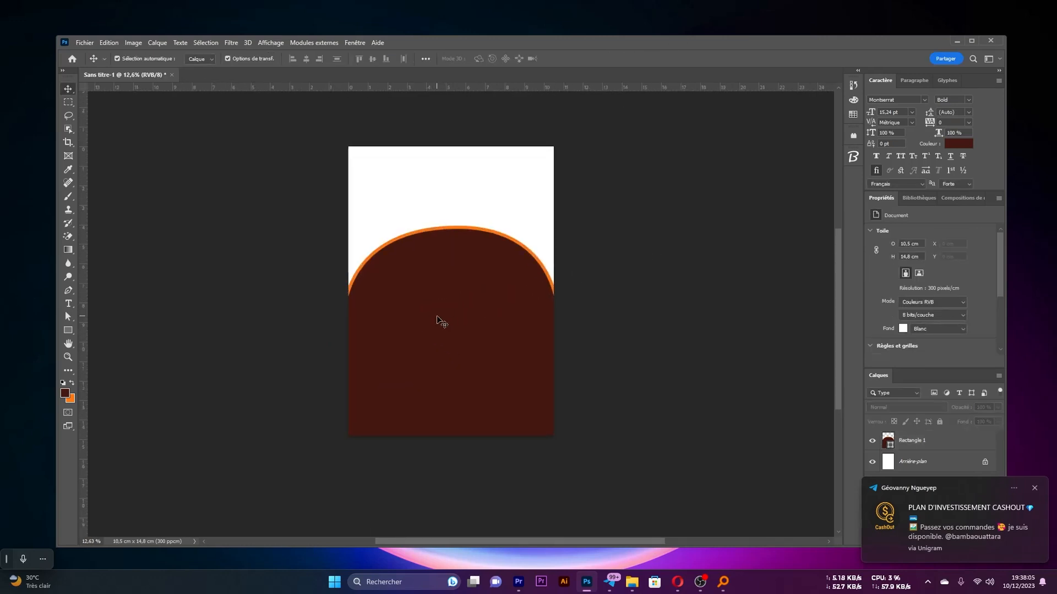
Move the domed shape lower on the page and fully lock its layer
left_click_drag(451, 300, 462, 349)
left_click(627, 294)
scroll(576, 330, "left", 3)
scroll(554, 318, "up", 3)
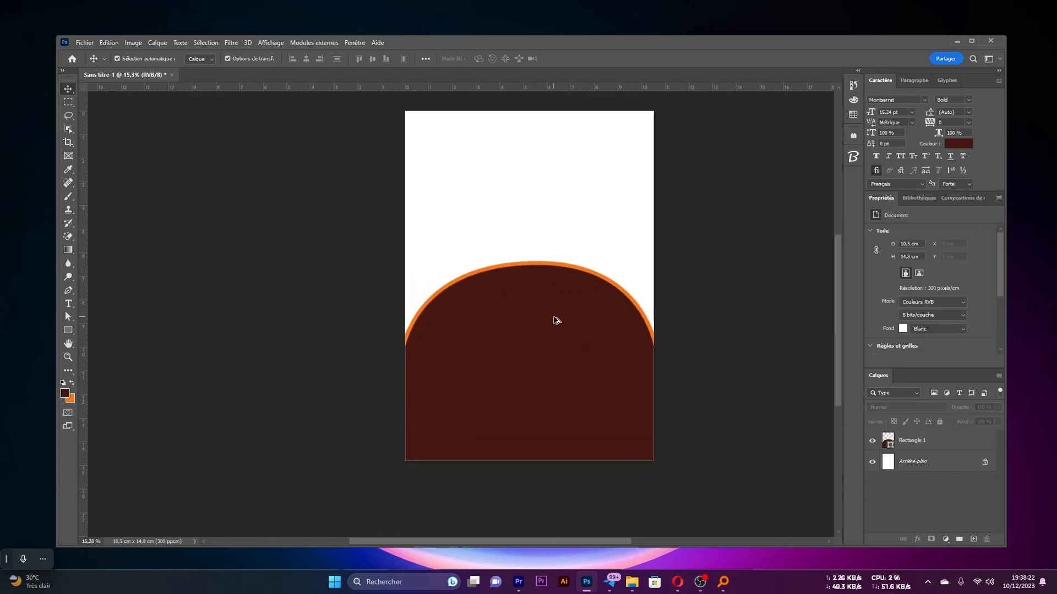
left_click(550, 366)
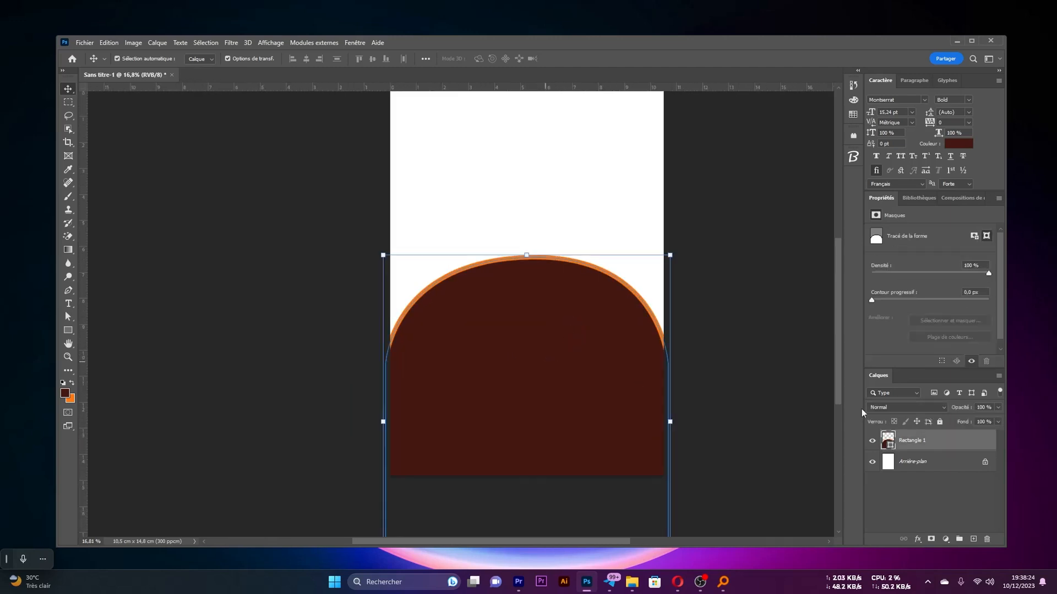
left_click(941, 424)
left_click_drag(501, 342, 441, 330)
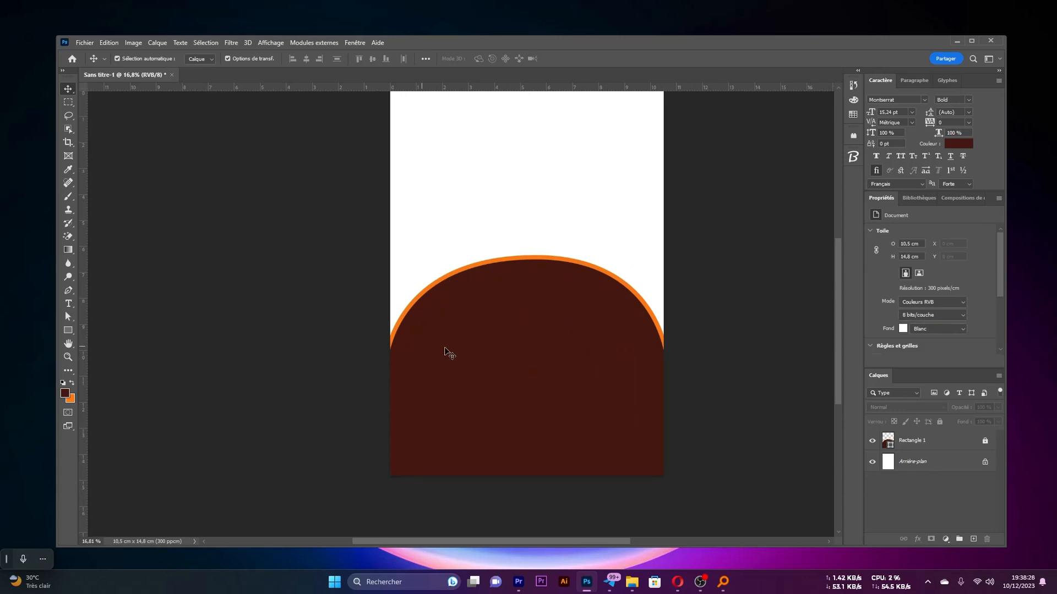
Draw an outline-free rectangle about 7.68 by 0.78 cm near the page's lower edge and fill it with the recent orange
left_click(67, 330)
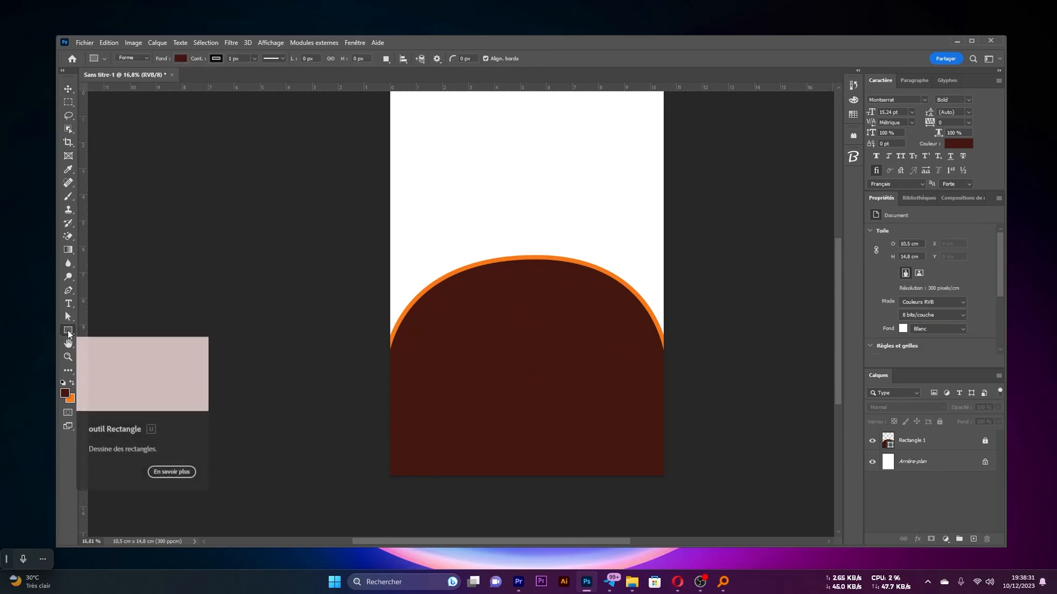
left_click(180, 58)
left_click(425, 481)
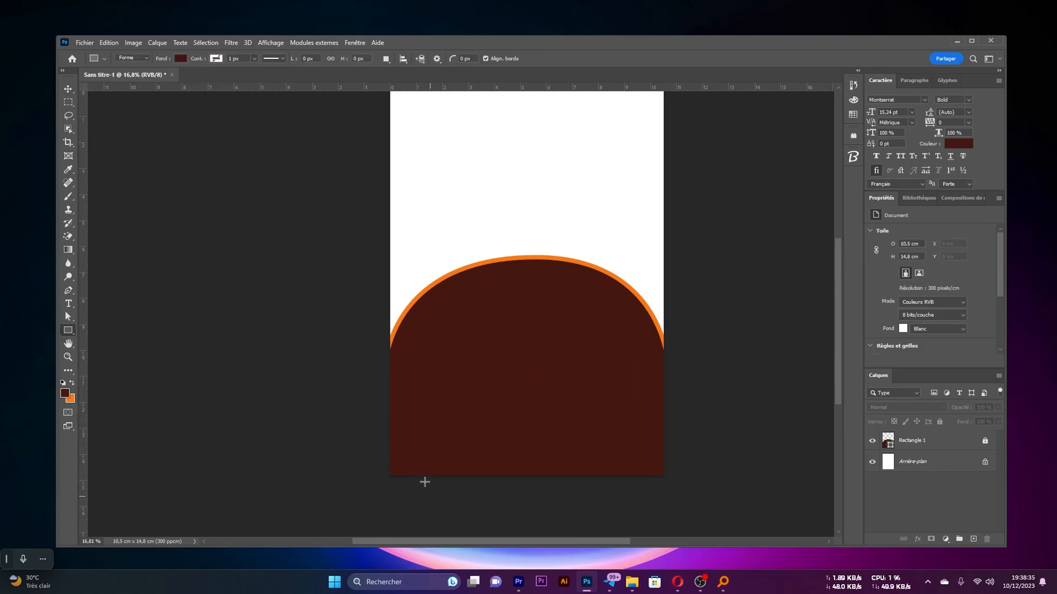
left_click_drag(404, 441, 606, 461)
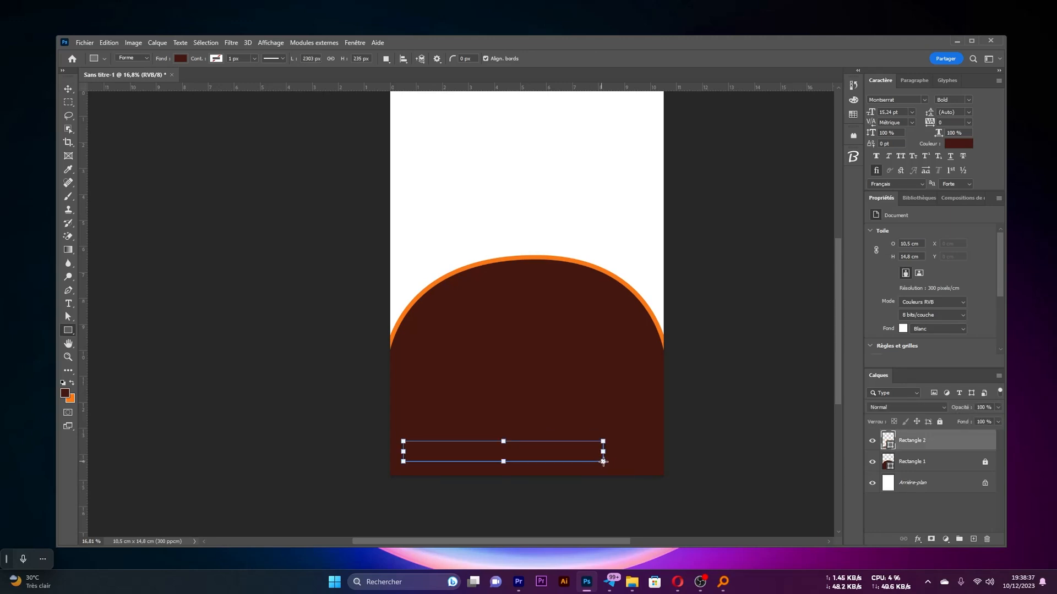
left_click(908, 306)
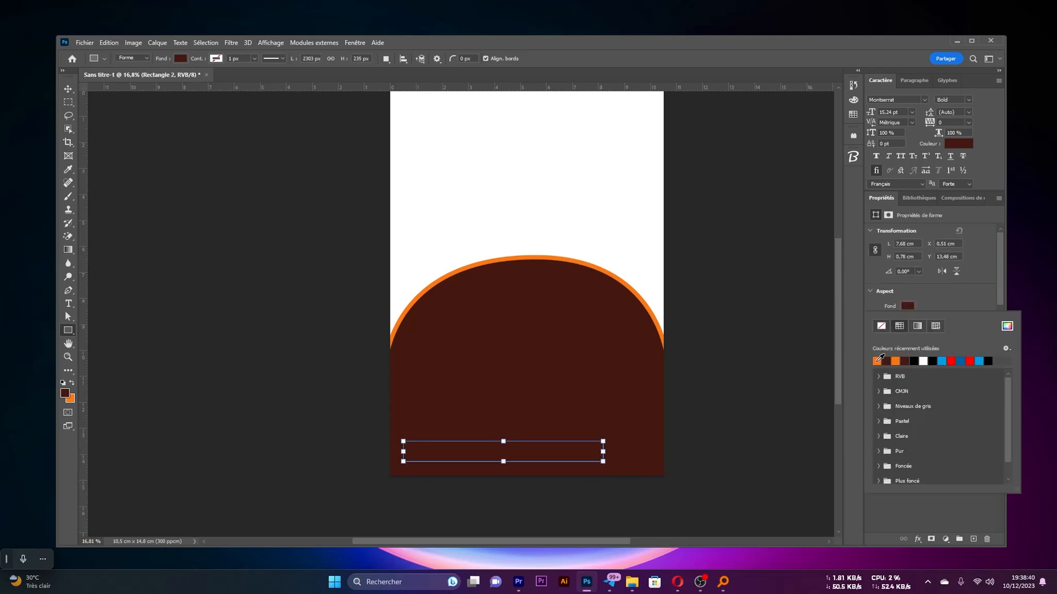
left_click(877, 361)
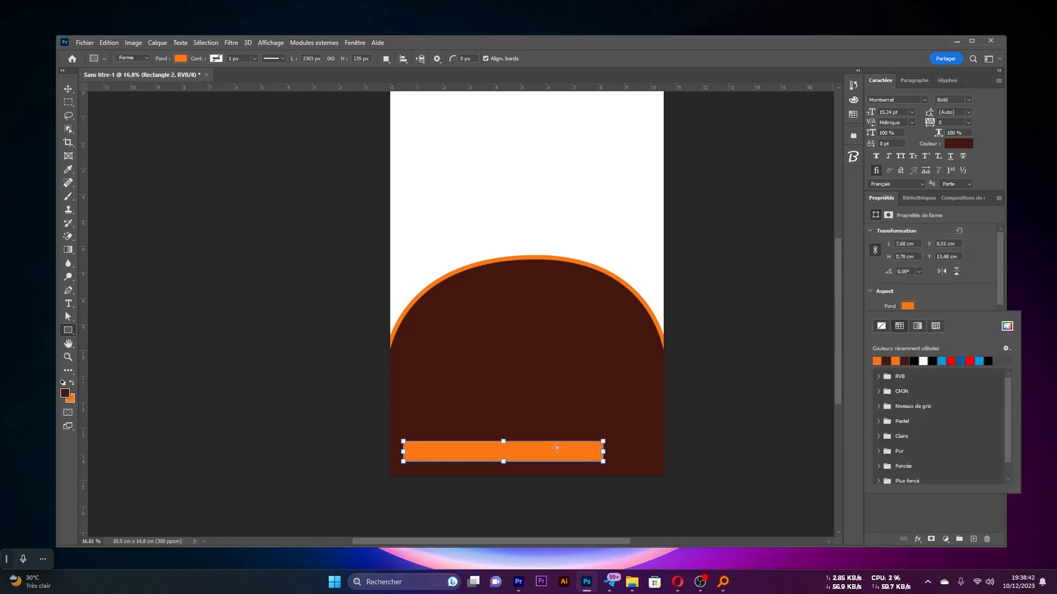
Resize the orange rectangle to a 10.5 by 0.94 cm band along the page's lower edge and lock its layer
left_click(603, 455)
left_click_drag(604, 453, 667, 447)
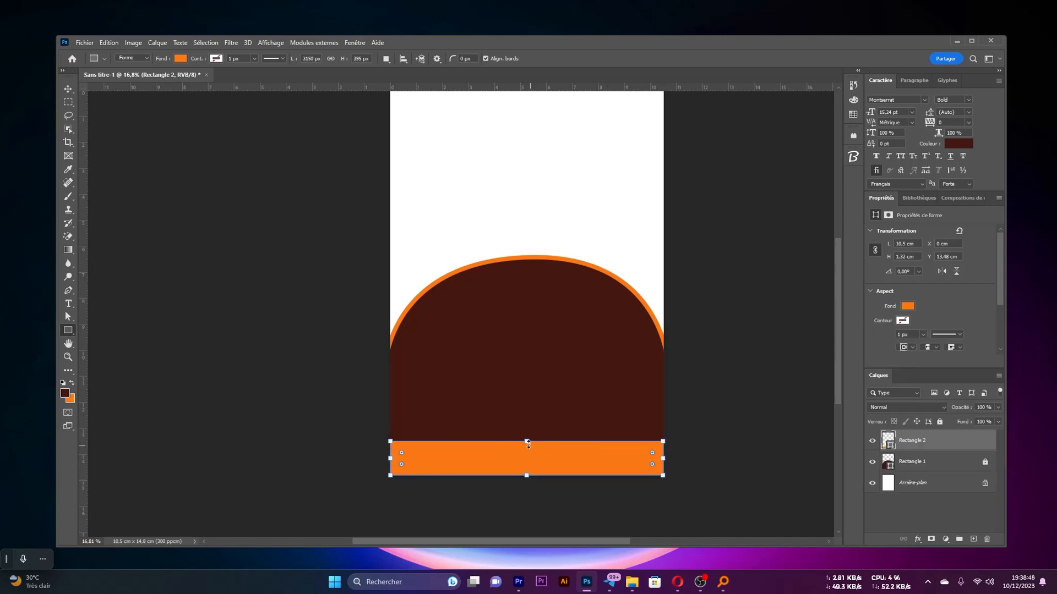
mouse_move(529, 444)
left_mouse_down()
mouse_move(529, 460)
mouse_move(538, 450)
left_mouse_up()
key("v")
left_click(239, 255)
left_click(573, 463)
key("Return")
scroll(546, 419, "down", 3)
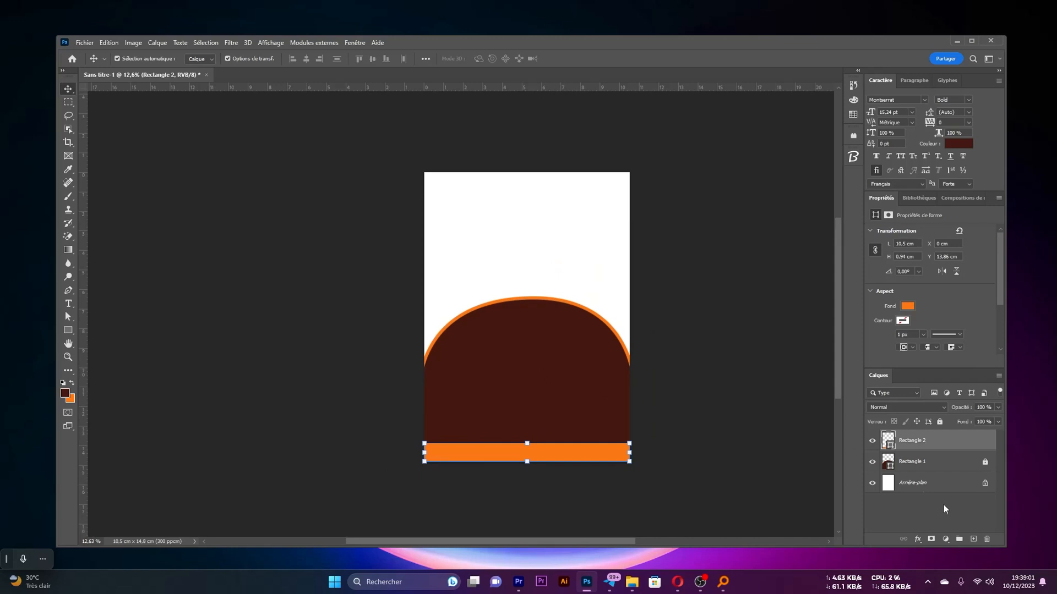
left_click(940, 422)
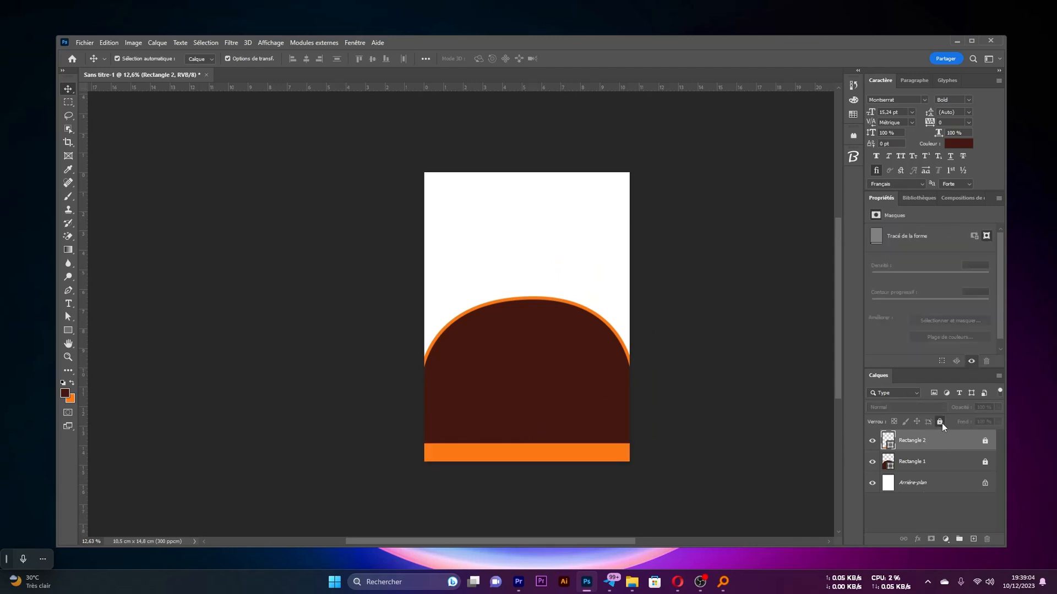
Place the delicious-fried-chicken-plate image from the Flyer Restaurant folder into the flyer document
left_click(633, 583)
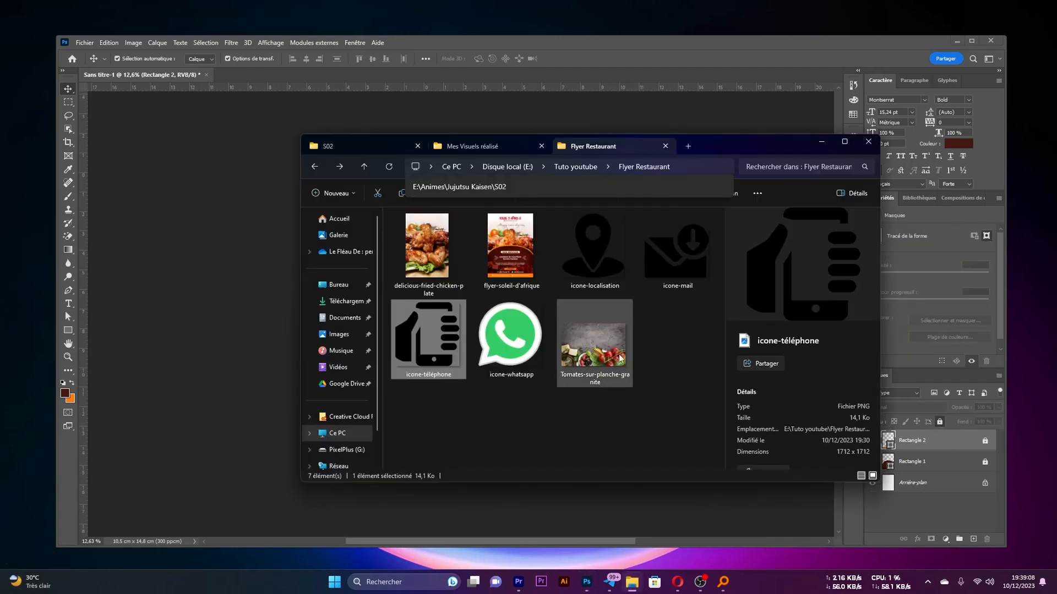
left_click_drag(733, 148, 730, 100)
left_click(608, 472)
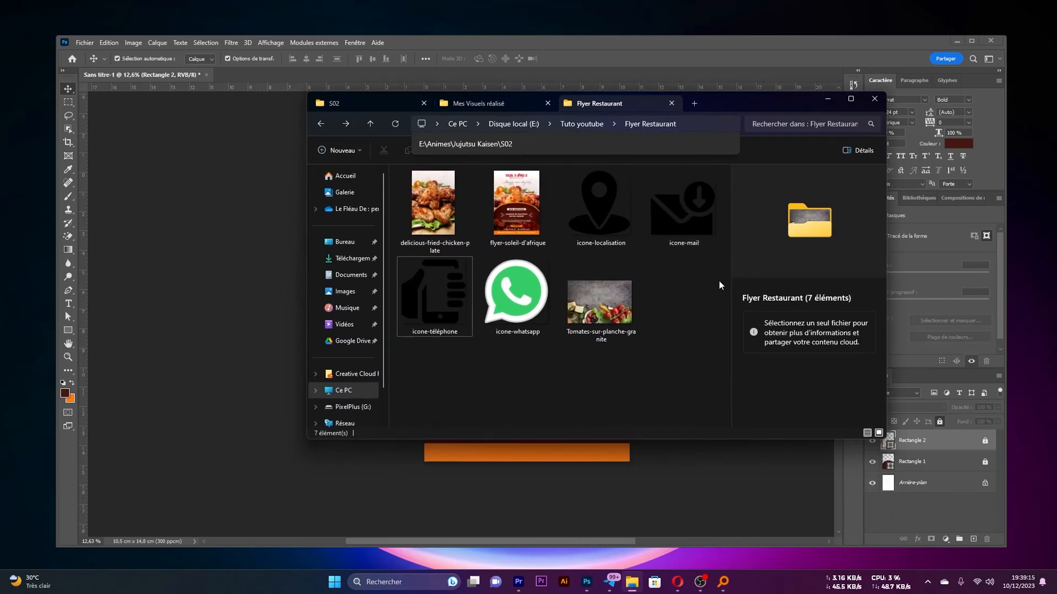
left_click_drag(729, 101, 793, 107)
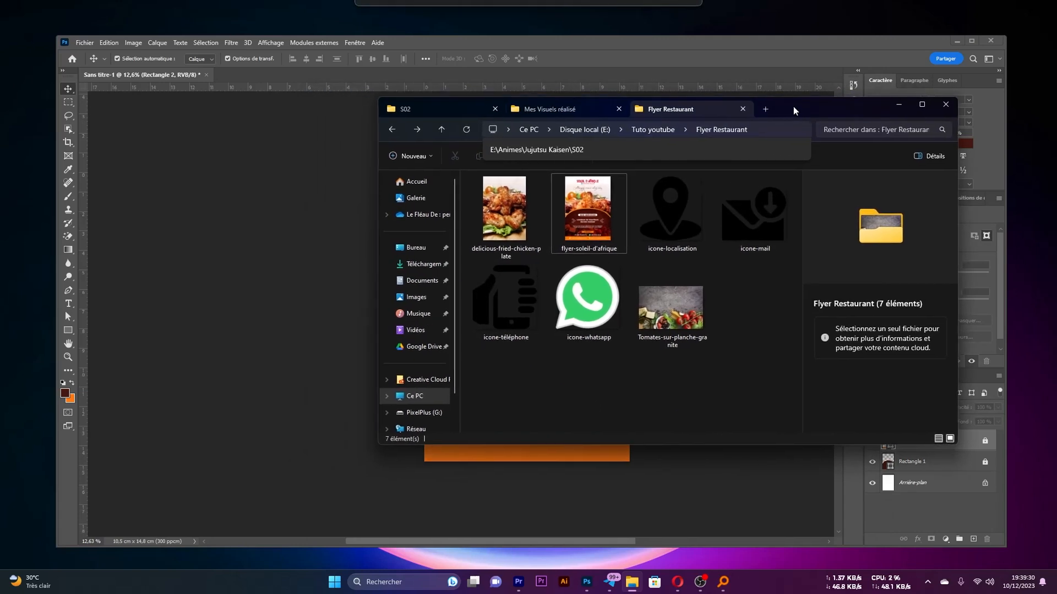
left_click(517, 213)
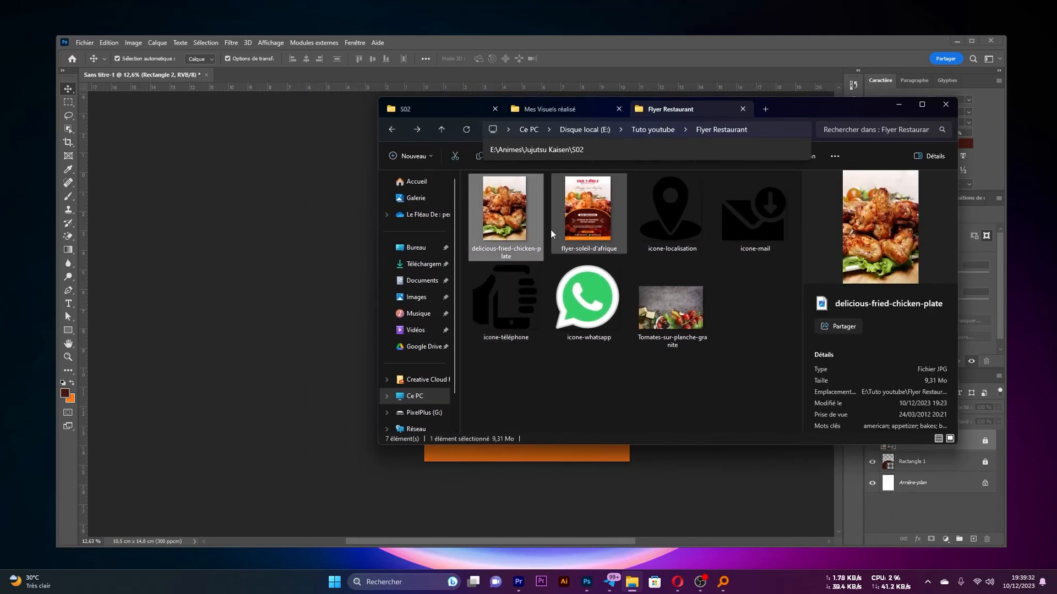
left_click_drag(513, 220, 326, 363)
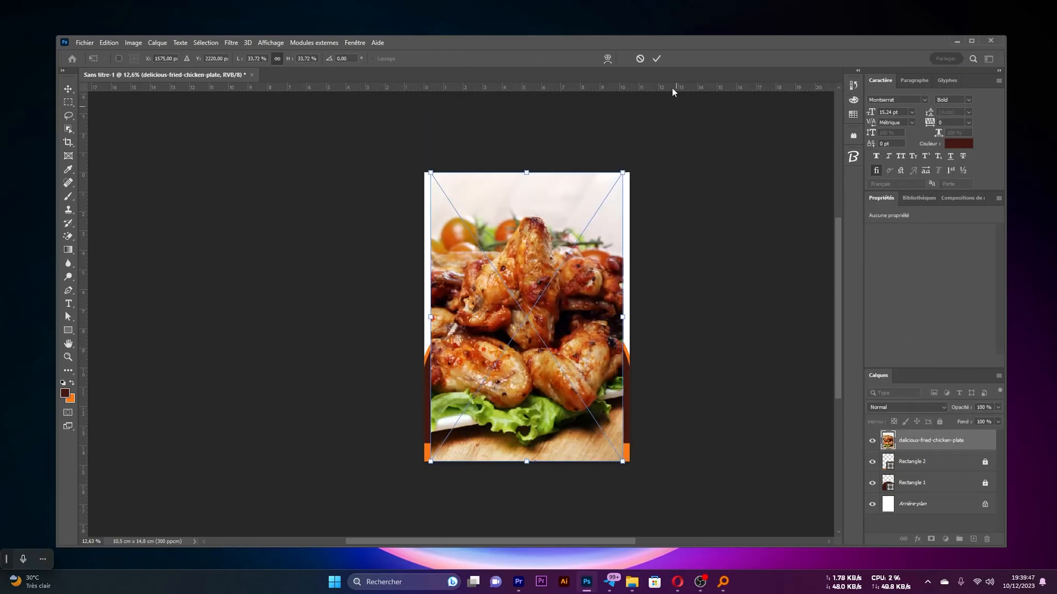
left_click(657, 59)
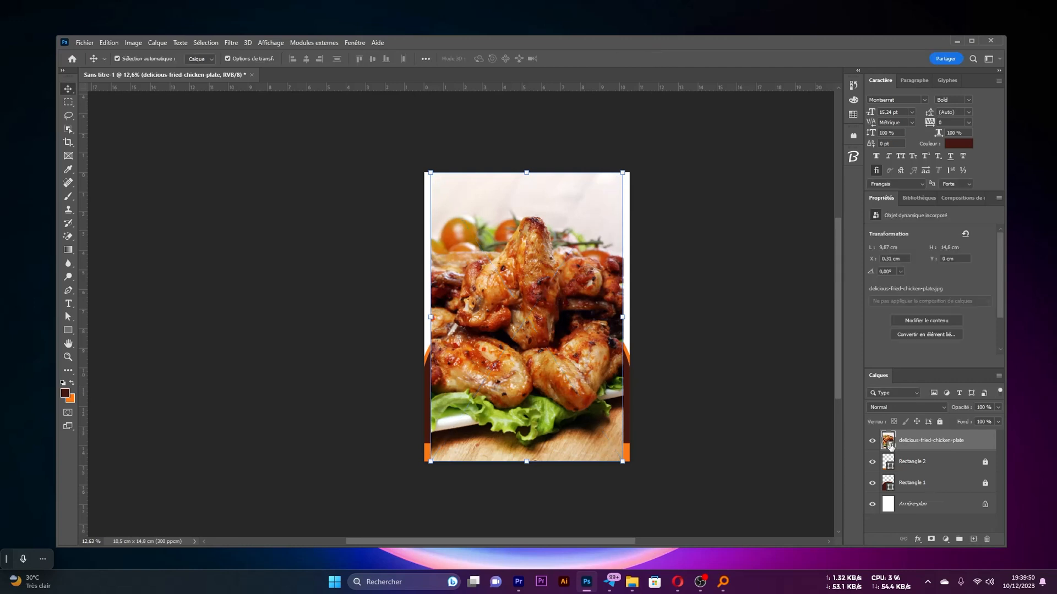
Scale the chicken photo to the full page width, about 10.5 by 15.75 cm, and move its layer below Rectangle 1
key("ctrl+t")
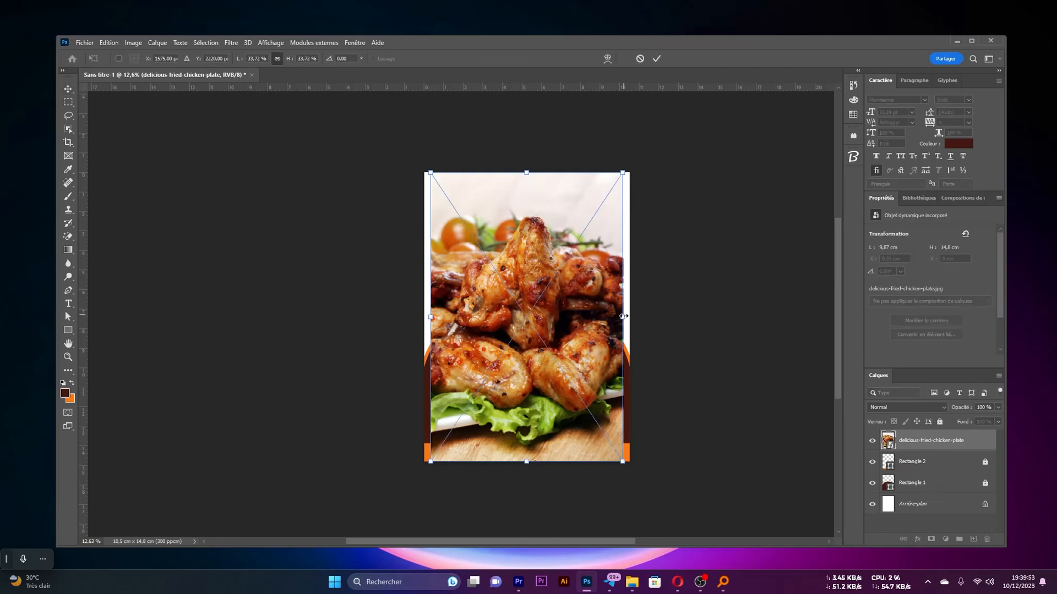
left_click_drag(630, 317, 628, 321)
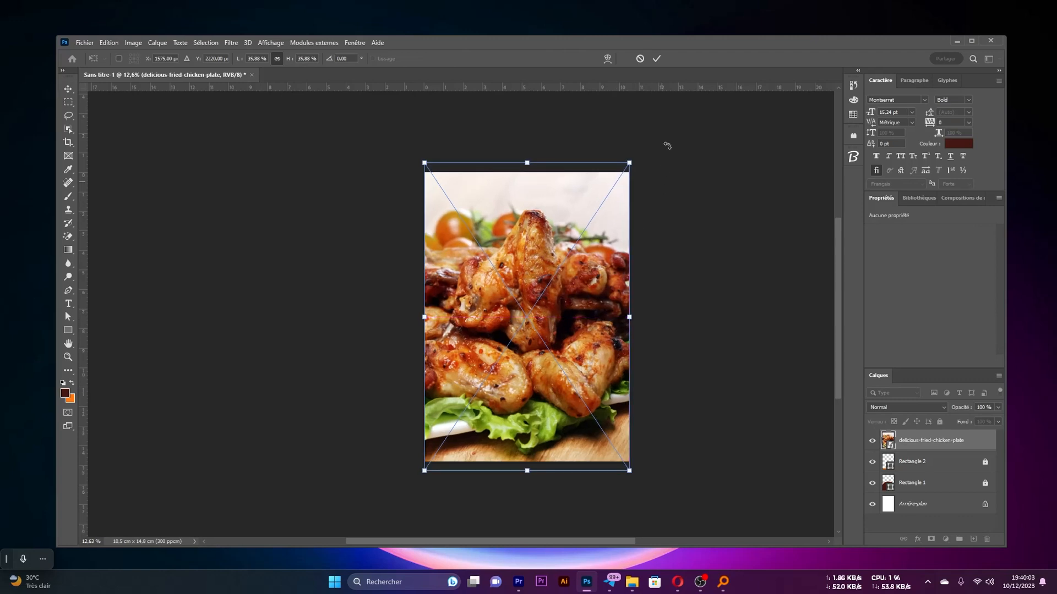
left_click(656, 59)
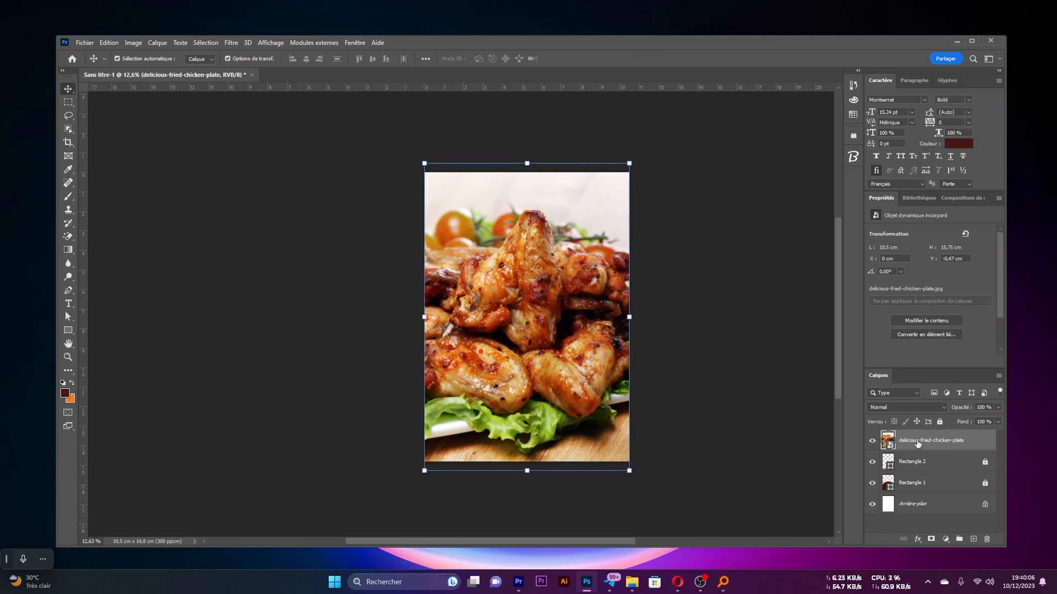
left_click_drag(918, 443, 911, 490)
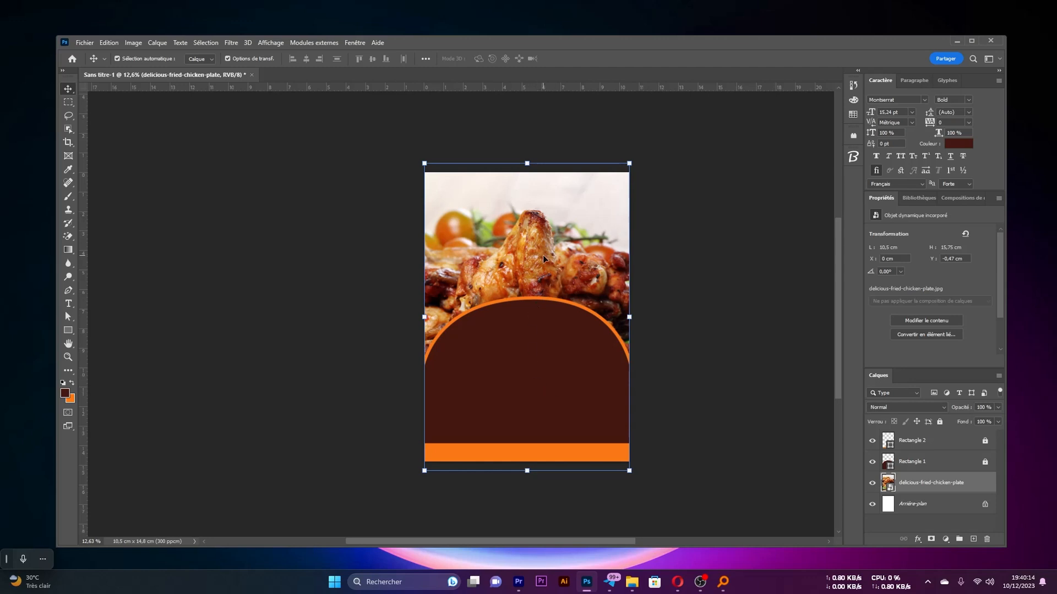
Shift the chicken photo and the unlocked domed shape slightly down the page, and lock the shape's layer again
left_click_drag(551, 291, 550, 304)
left_click(930, 462)
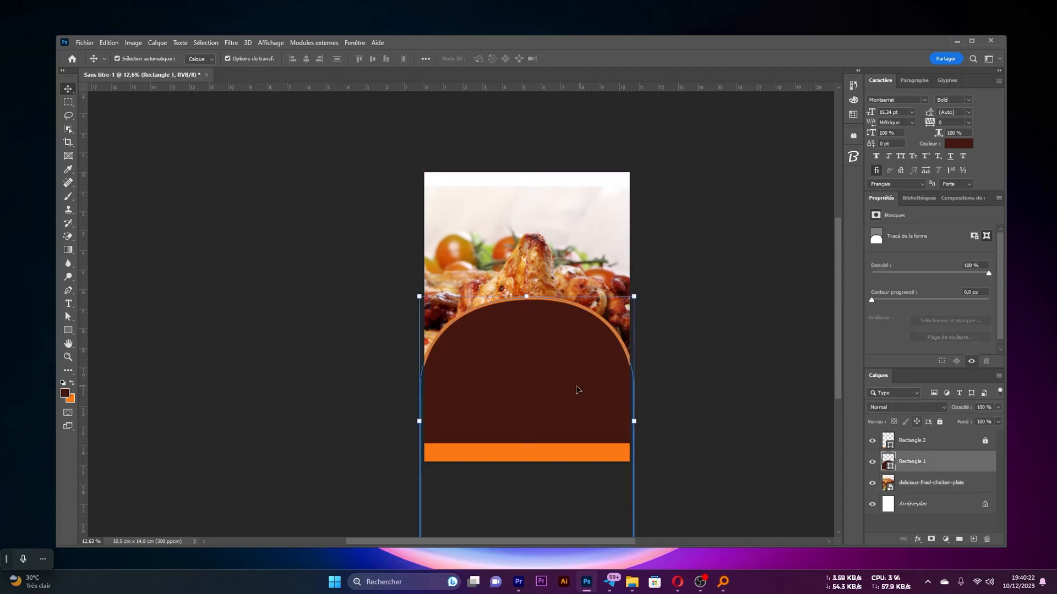
mouse_move(578, 387)
left_mouse_down()
mouse_move(573, 406)
mouse_move(580, 398)
left_mouse_up()
left_click(939, 422)
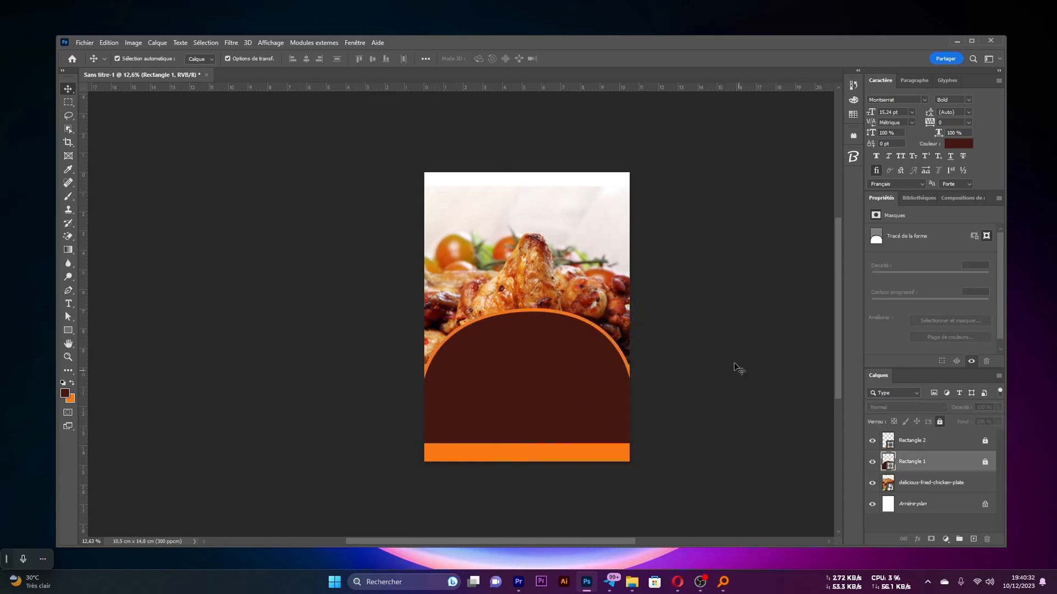
left_click(736, 368)
Add a layer mask to the delicious-fried-chicken-plate layer
scroll(573, 316, "down", 5)
scroll(569, 317, "up", 3)
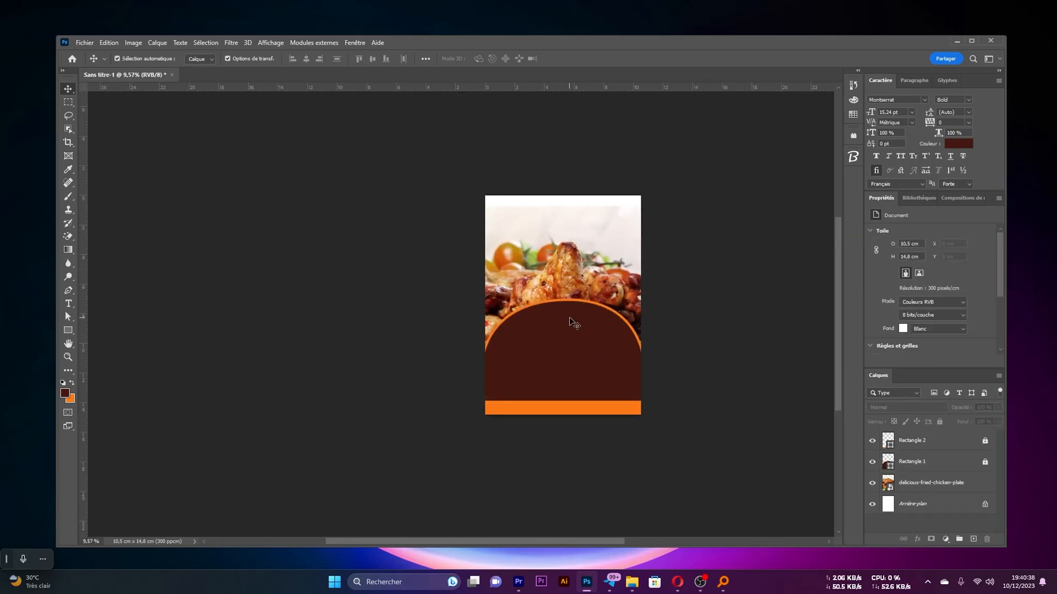
scroll(570, 317, "up", 4)
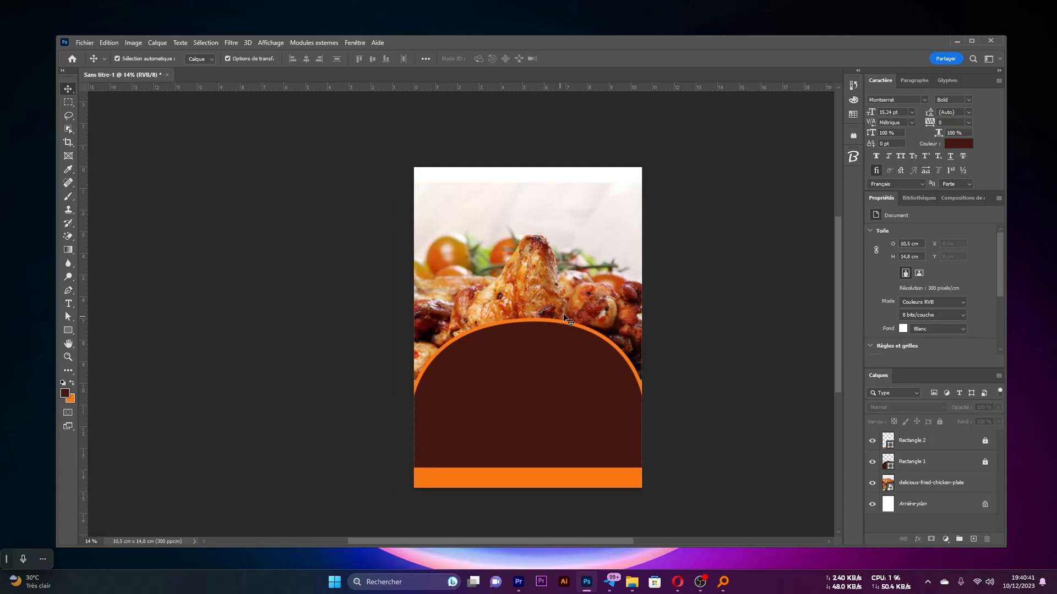
scroll(573, 237, "up", 10)
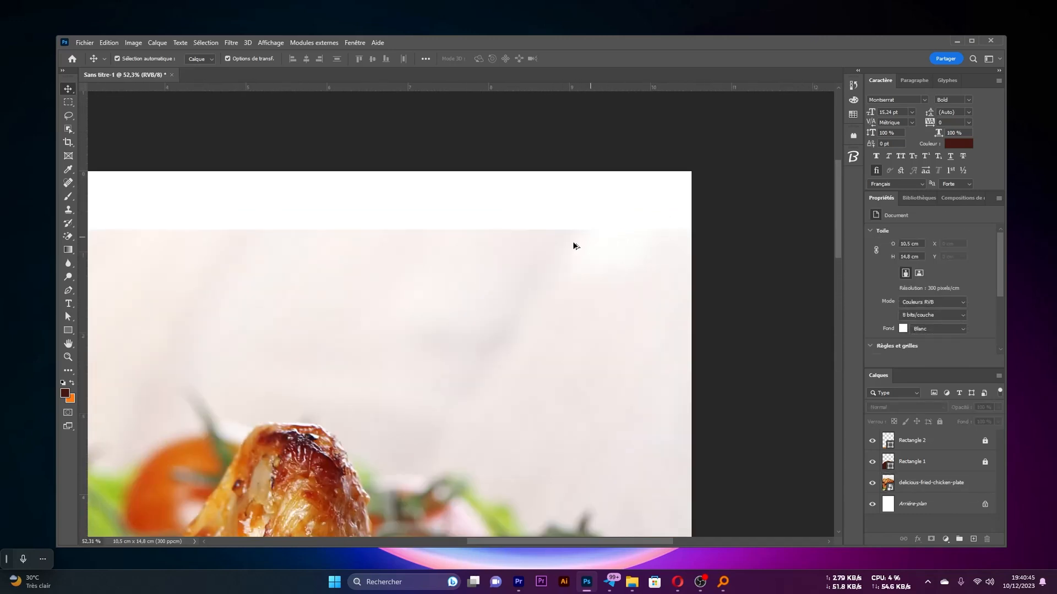
scroll(574, 246, "down", 1)
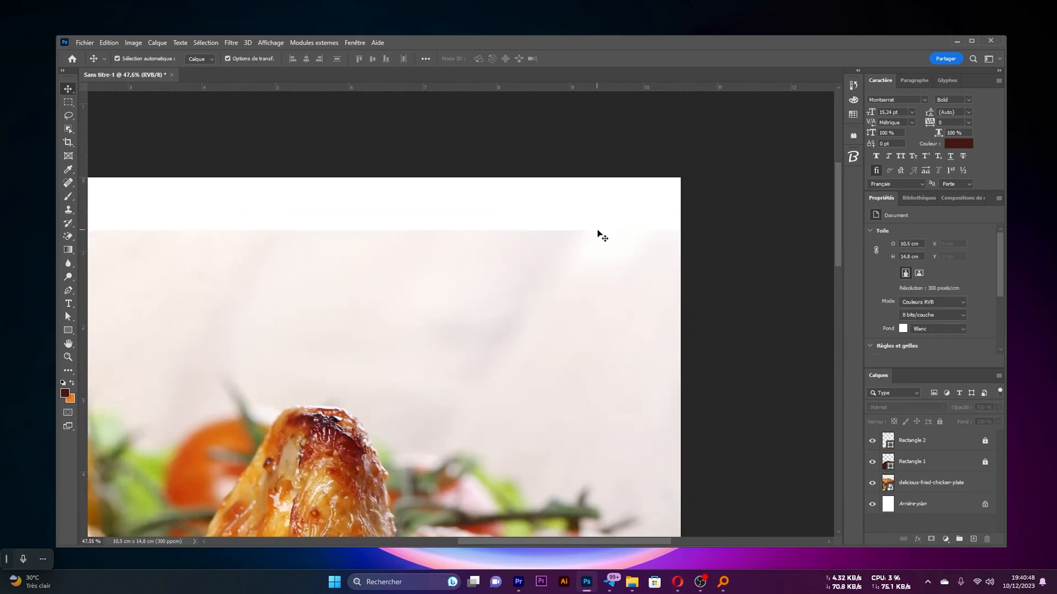
scroll(616, 256, "down", 6)
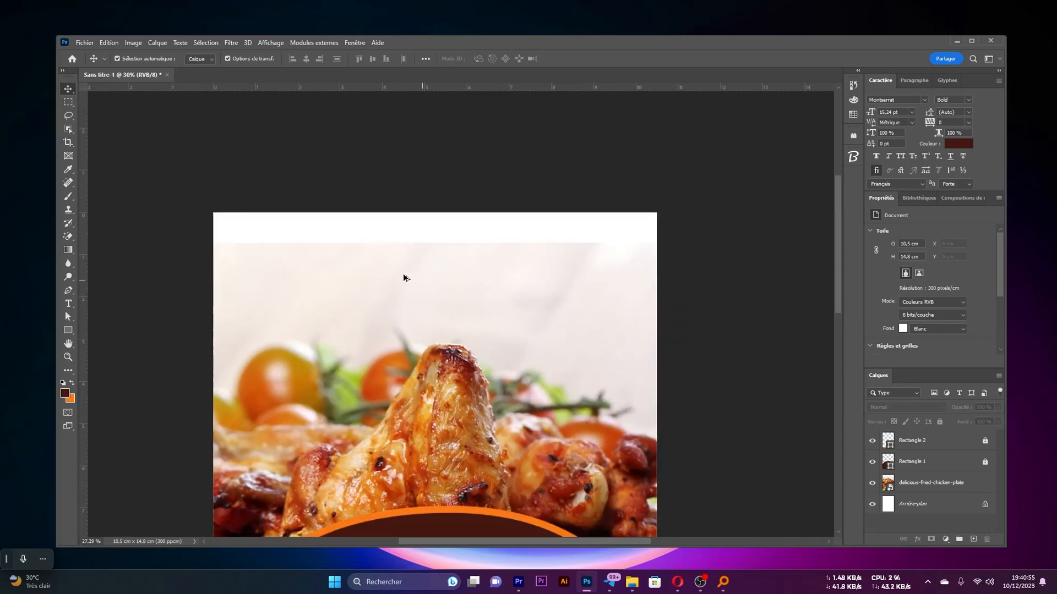
scroll(403, 273, "up", 2)
scroll(560, 369, "down", 1)
scroll(563, 373, "down", 1)
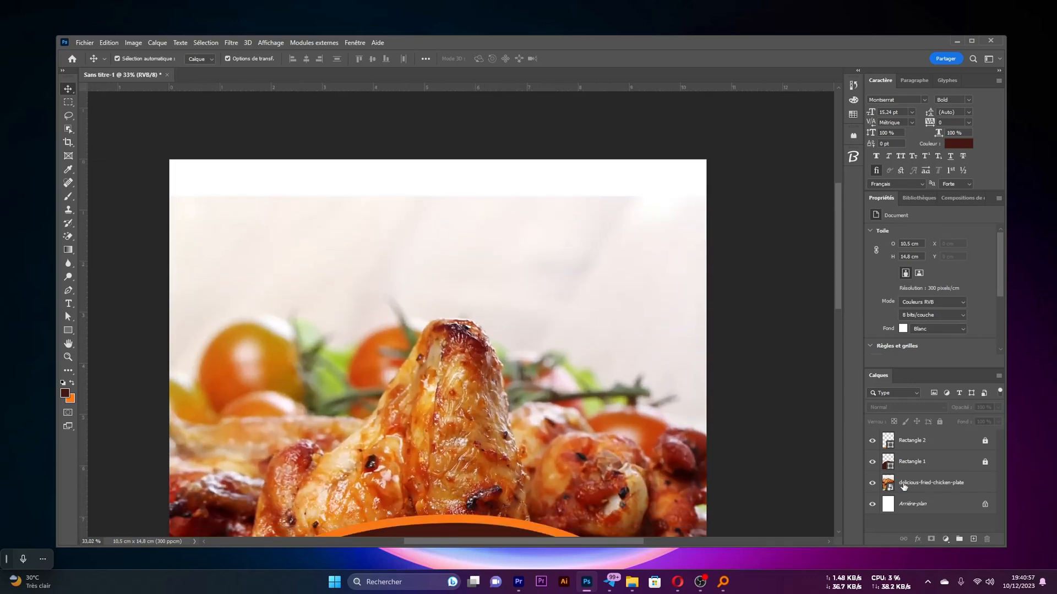
left_click(925, 486)
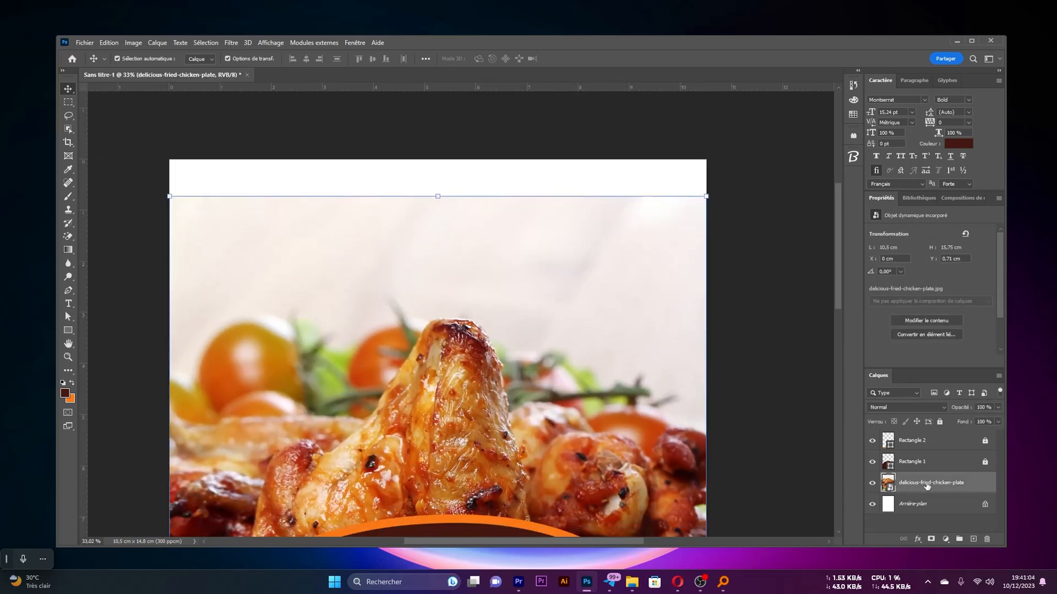
left_click(931, 540)
scroll(553, 309, "down", 1)
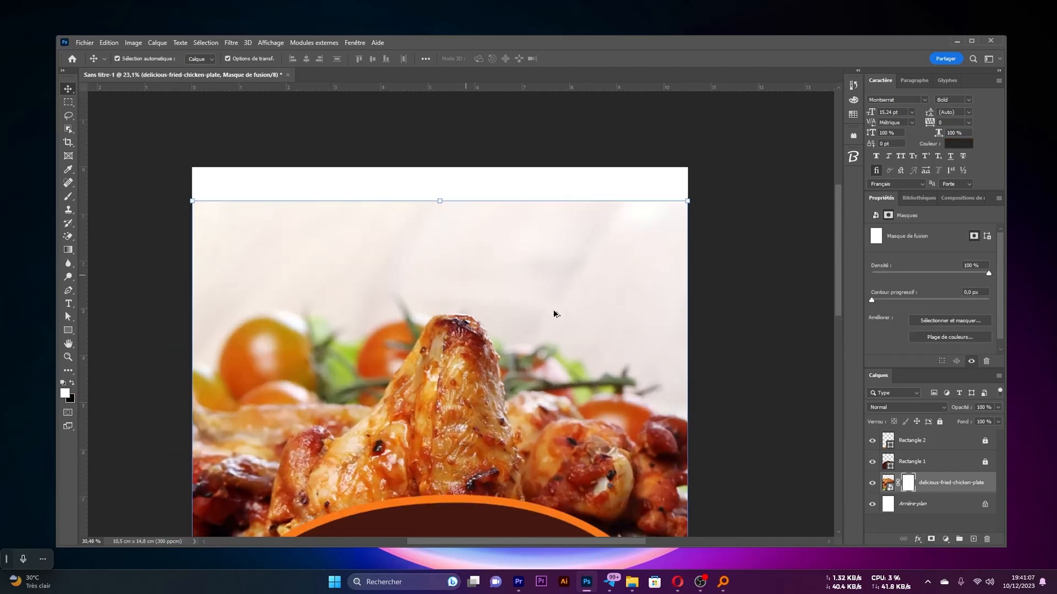
scroll(544, 310, "up", 1)
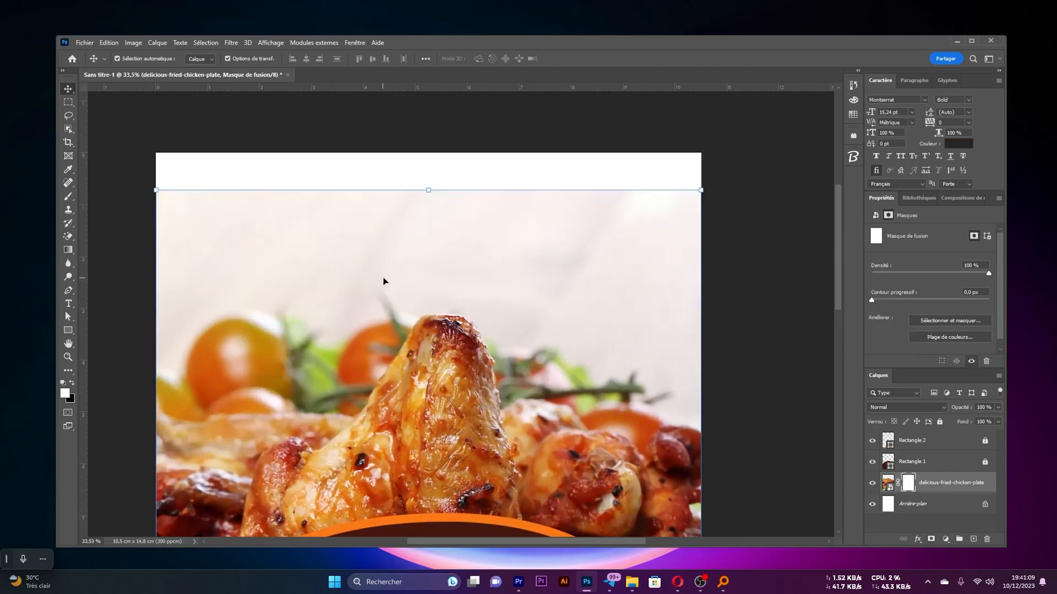
Paint black on the chicken photo's mask with a large soft brush along its upper edge to fade it into the white page
key("b")
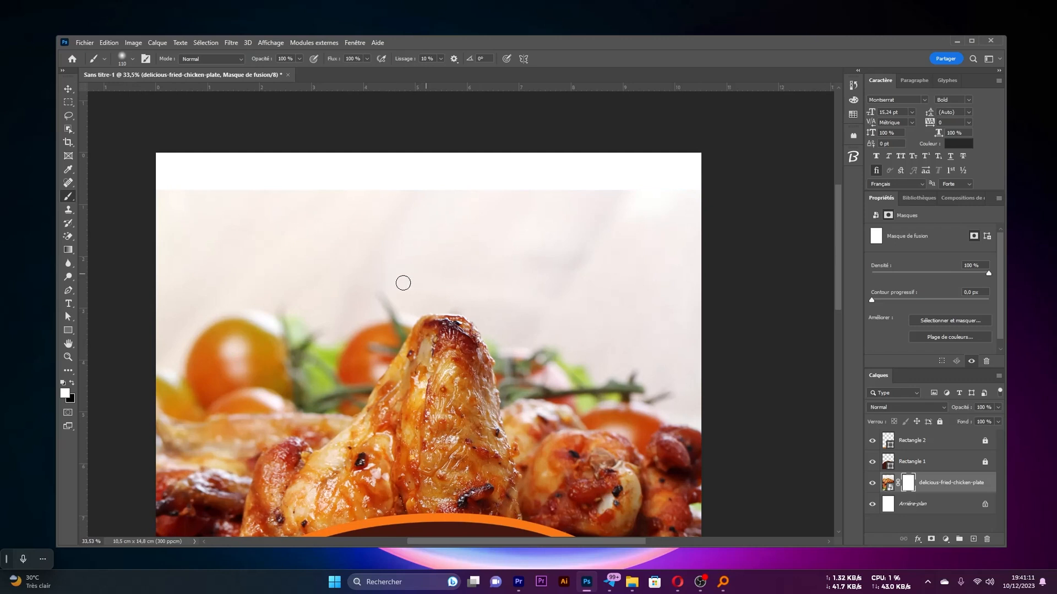
left_click_drag(354, 227, 364, 231)
mouse_move(306, 223)
left_mouse_down()
mouse_move(430, 226)
mouse_move(205, 243)
mouse_move(368, 252)
mouse_move(243, 259)
left_mouse_up()
left_click(72, 384)
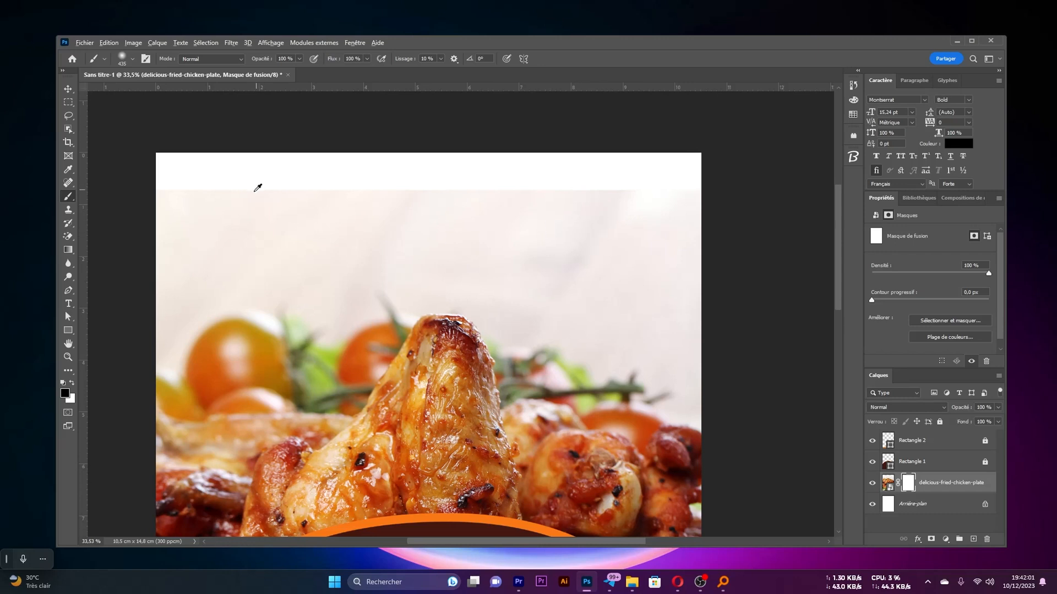
left_click_drag(257, 191, 266, 170)
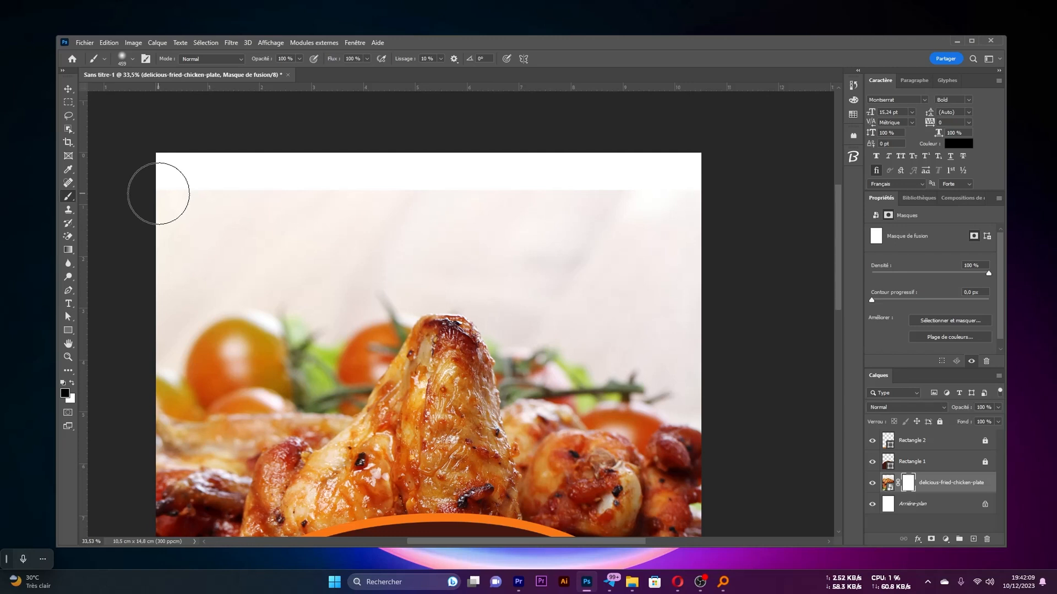
mouse_move(159, 193)
left_mouse_down()
mouse_move(200, 226)
mouse_move(158, 194)
mouse_move(166, 205)
left_mouse_up()
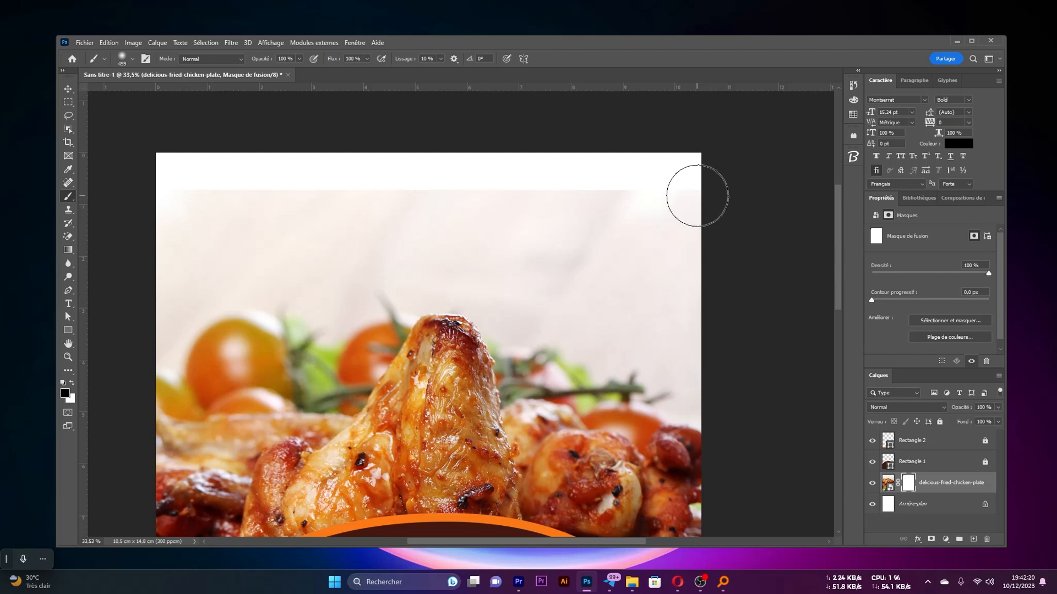
left_click(698, 196, "shift")
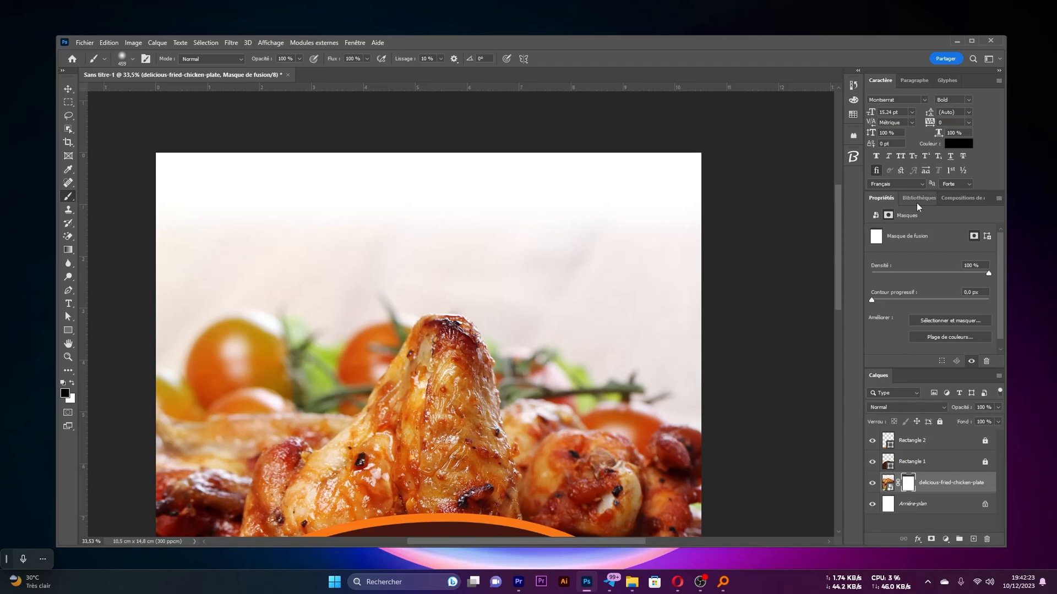
scroll(556, 239, "down", 3)
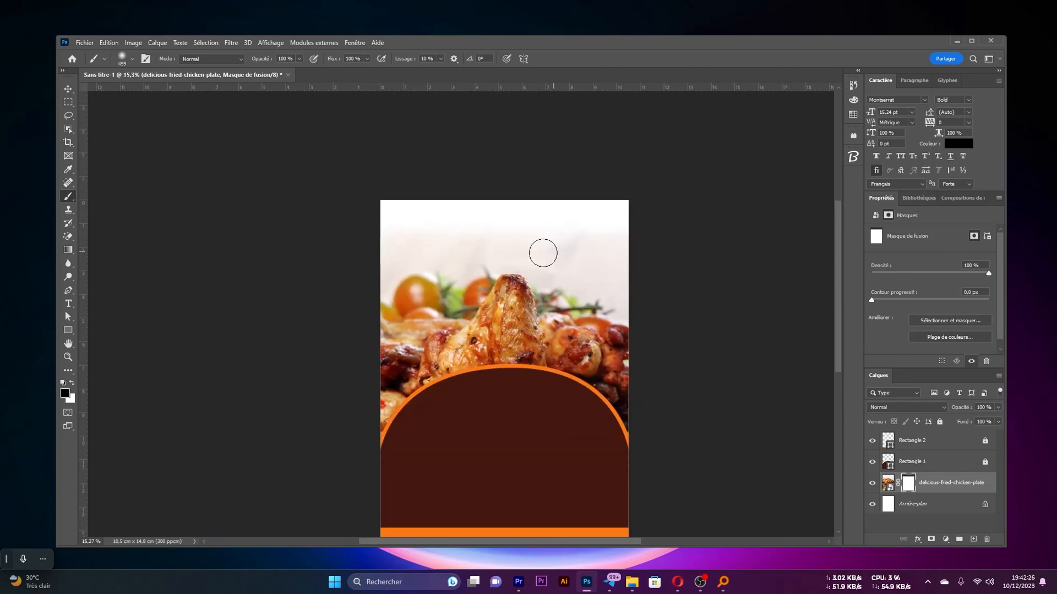
scroll(550, 264, "up", 3)
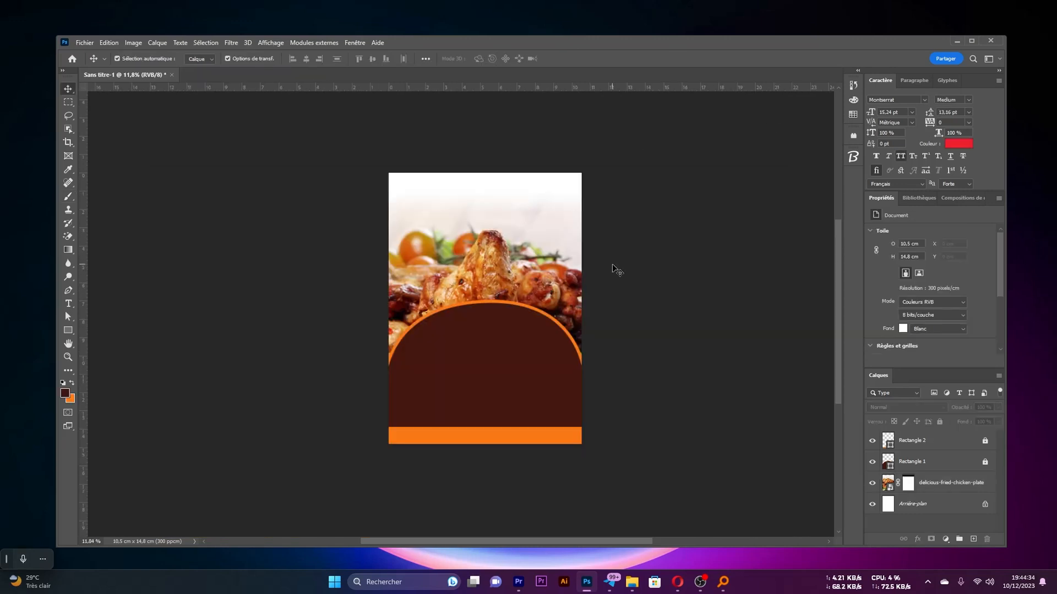
Place the logo image from the Tuto youtube folder and scale it down, centred near the page's upper edge
left_click(633, 581)
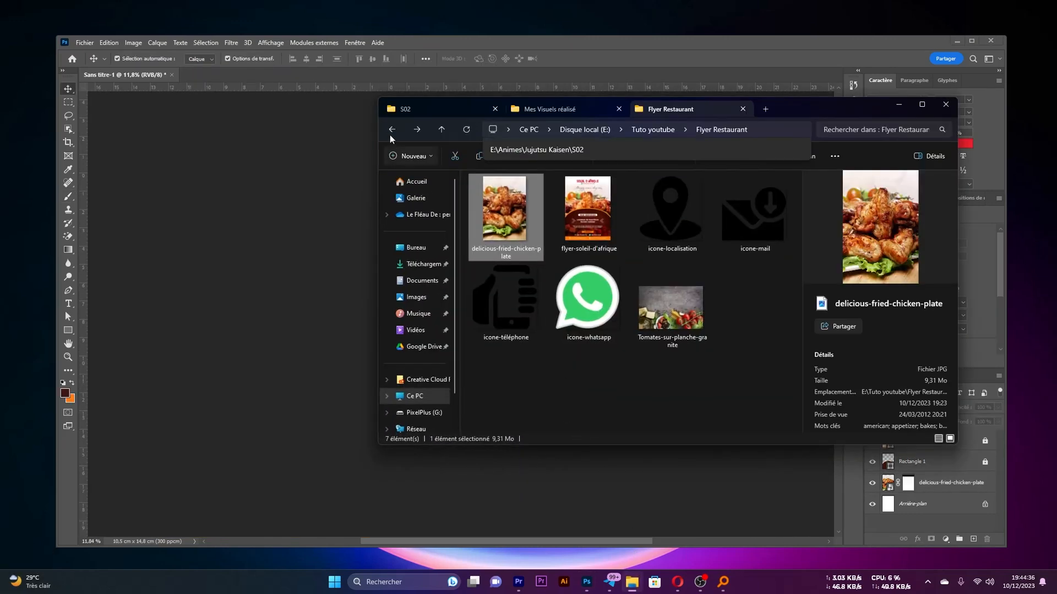
left_click(388, 131)
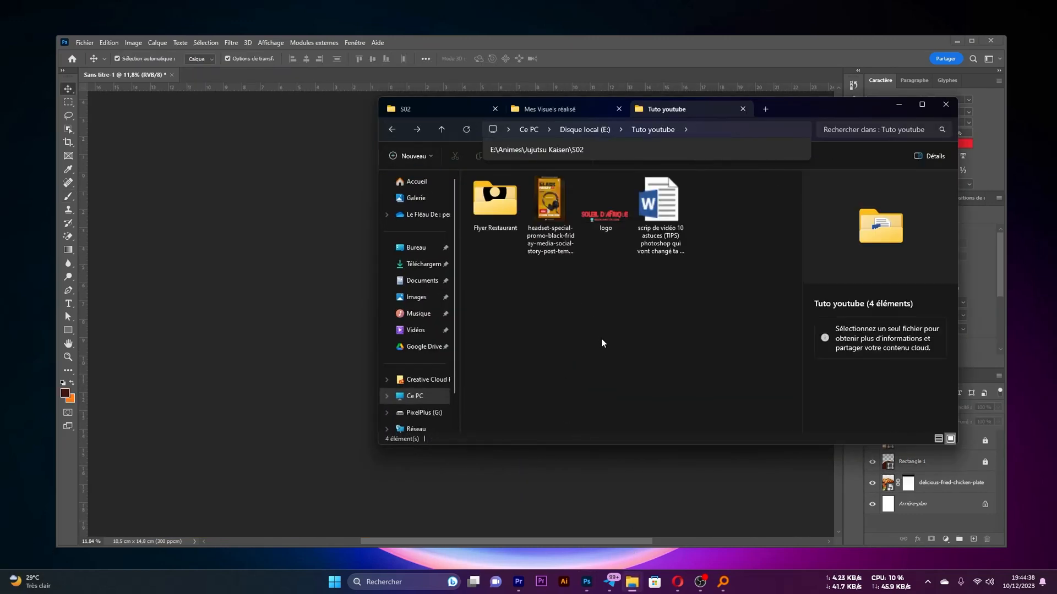
left_click_drag(606, 204, 305, 373)
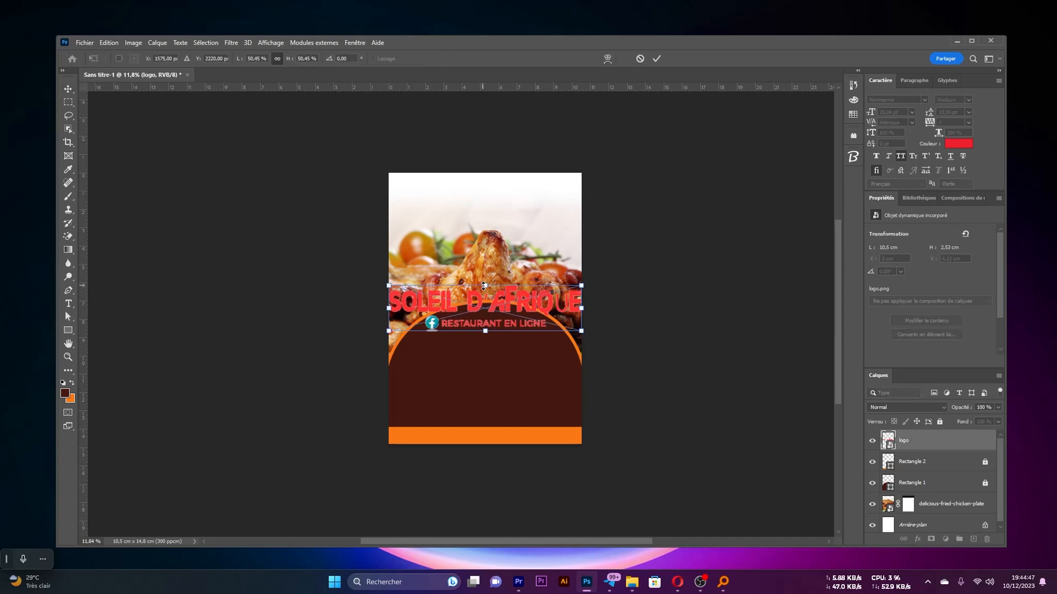
left_click_drag(485, 286, 503, 199)
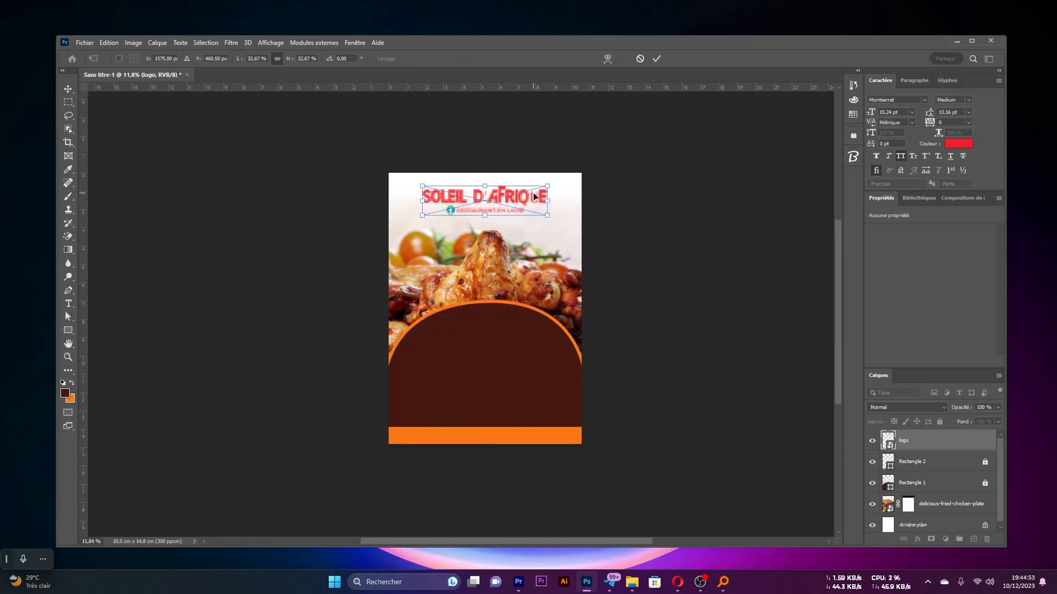
key("Return")
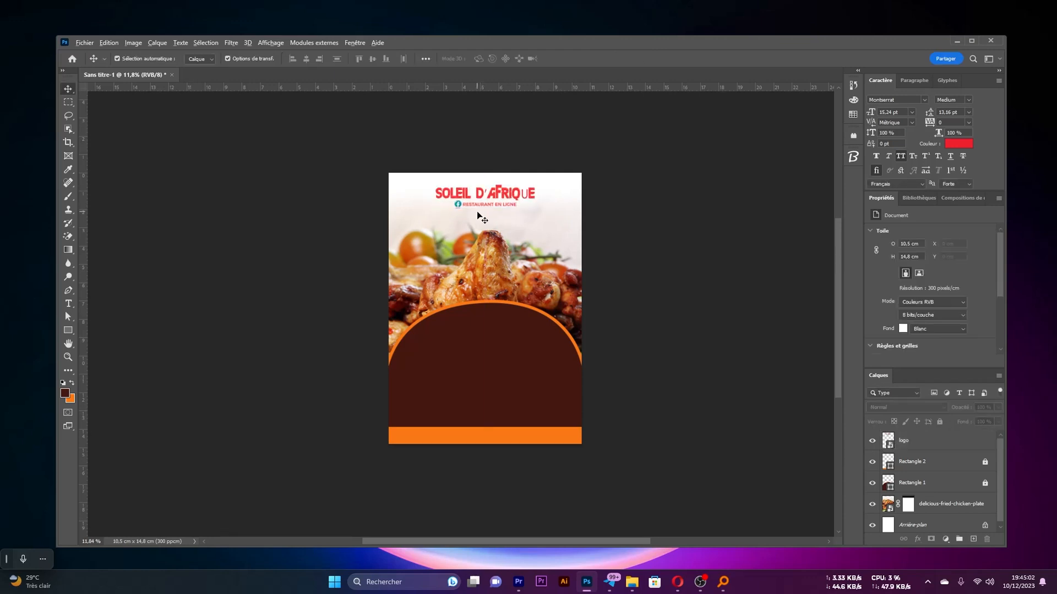
Lock the chicken photo's layer and deselect it
scroll(482, 219, "up", 3)
scroll(545, 241, "down", 1)
scroll(532, 239, "down", 1)
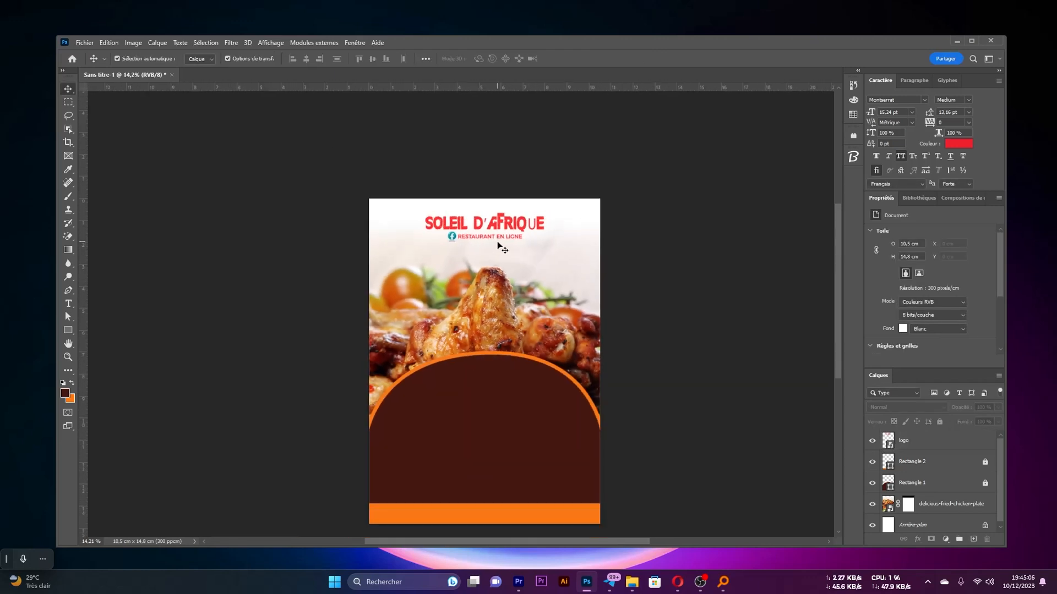
left_click(498, 322)
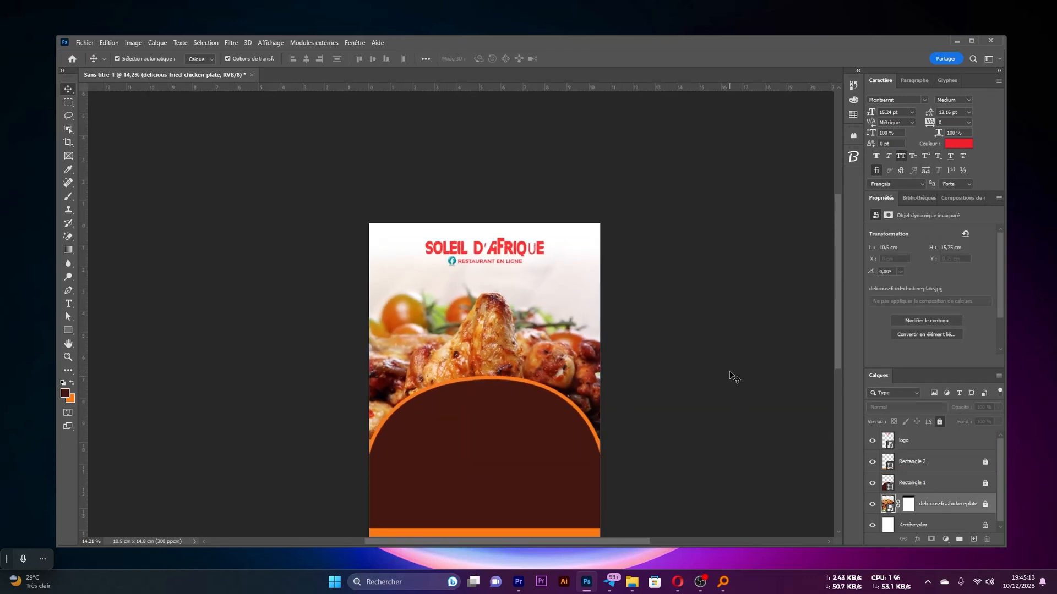
left_click(732, 373)
Add the text "Mangez comme chez vous" and centre it between the logo and the chicken
scroll(524, 276, "up", 1)
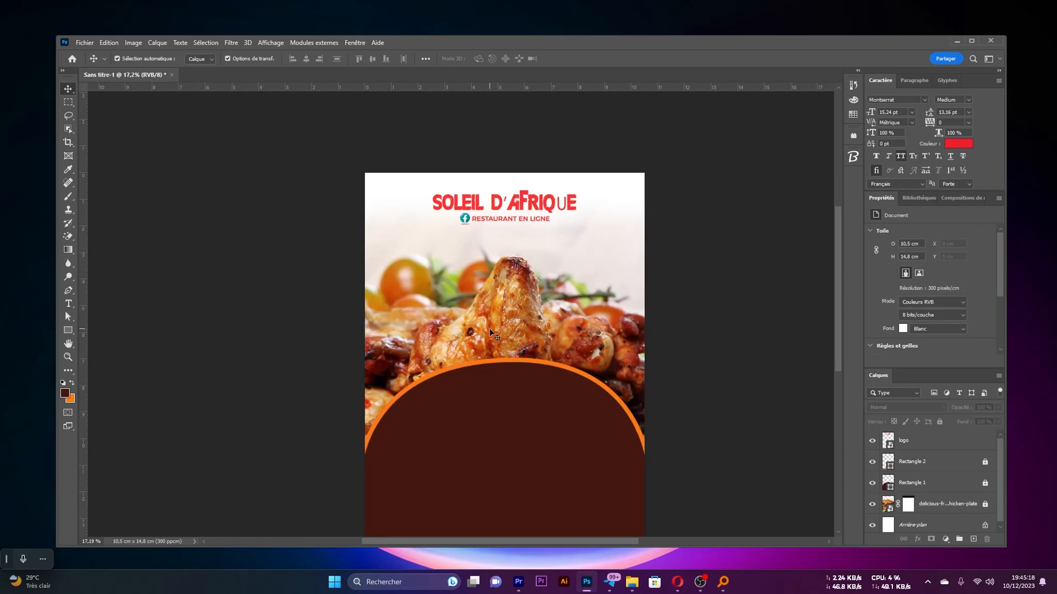
key("t")
left_click(443, 248)
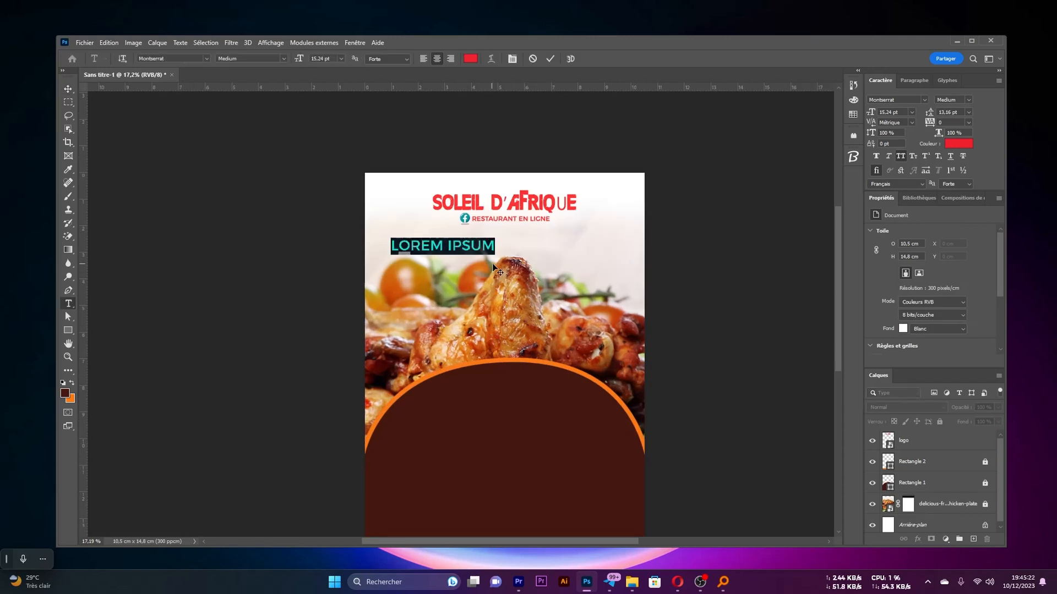
type("Mangez comme chez vous")
key("ctrl+Return")
key("v")
left_click_drag(494, 246, 557, 243)
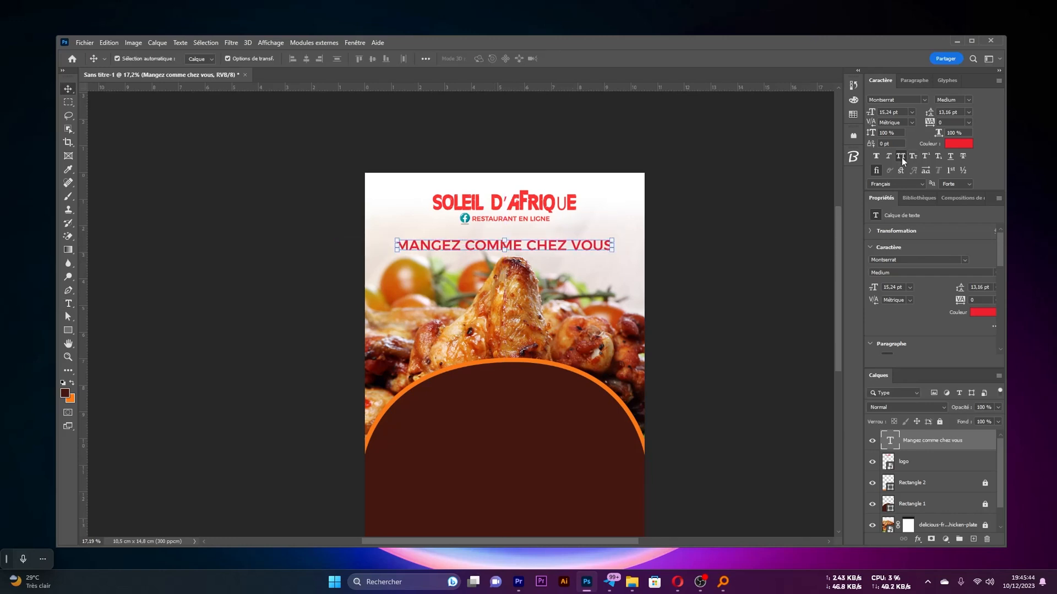
Restyle the tagline in William Narasi Regular without all caps, in the dome's dark brown, and enlarge it below the logo
left_click(901, 157)
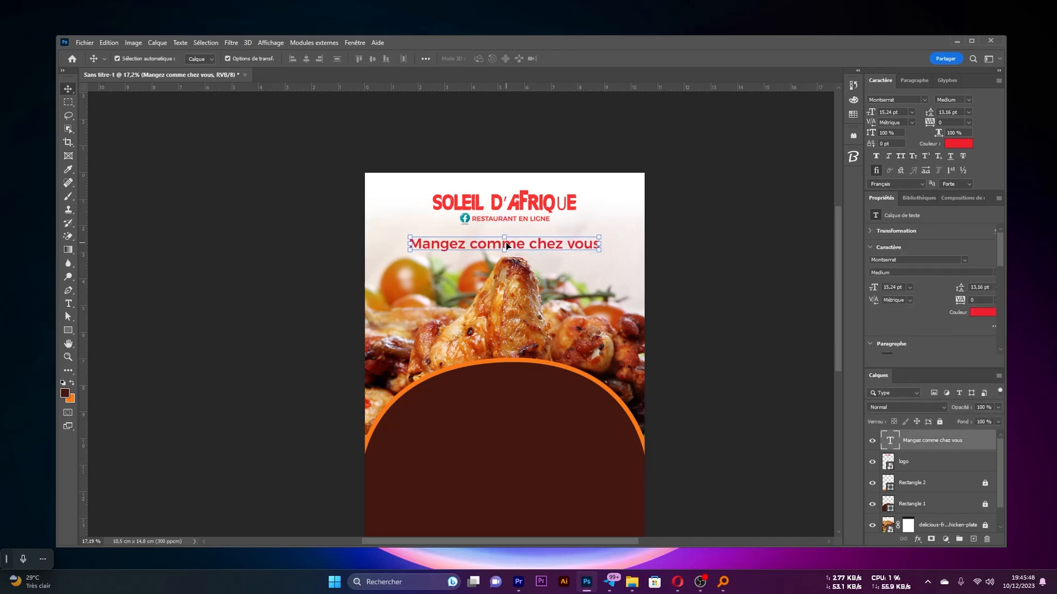
left_click(908, 100)
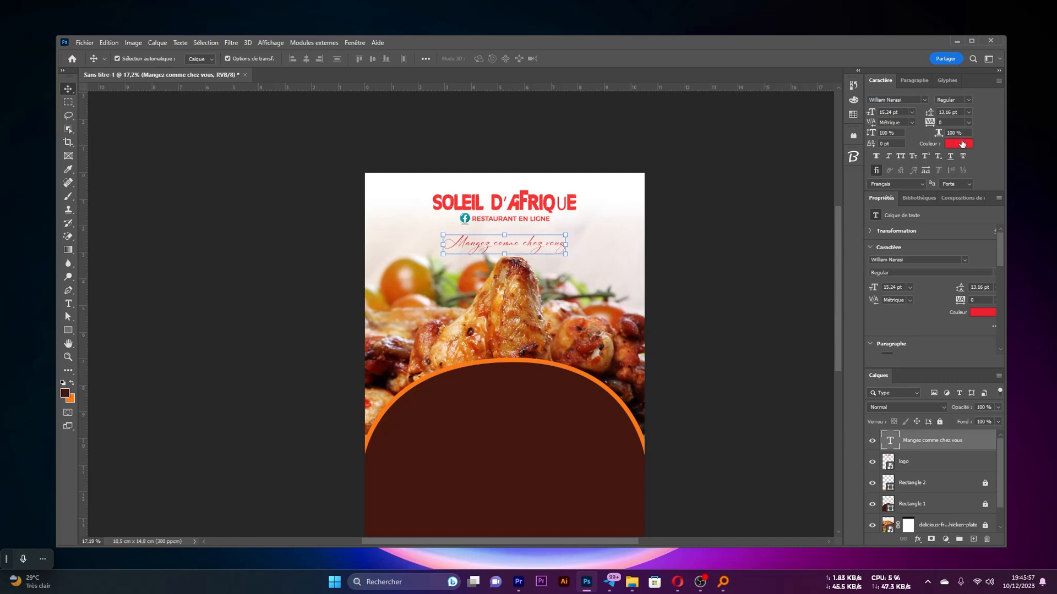
left_click(961, 144)
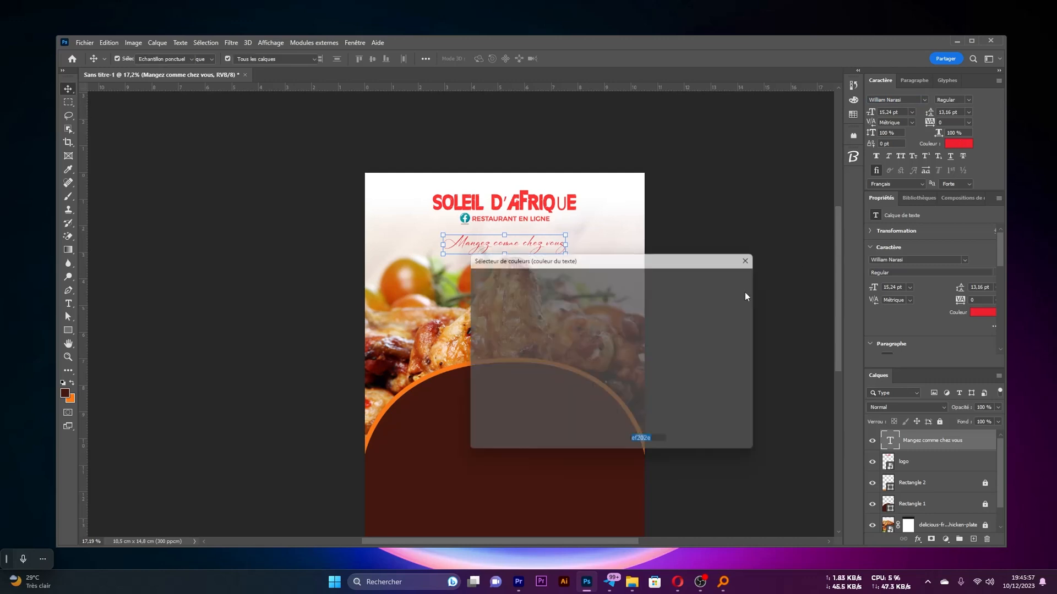
left_click(571, 373)
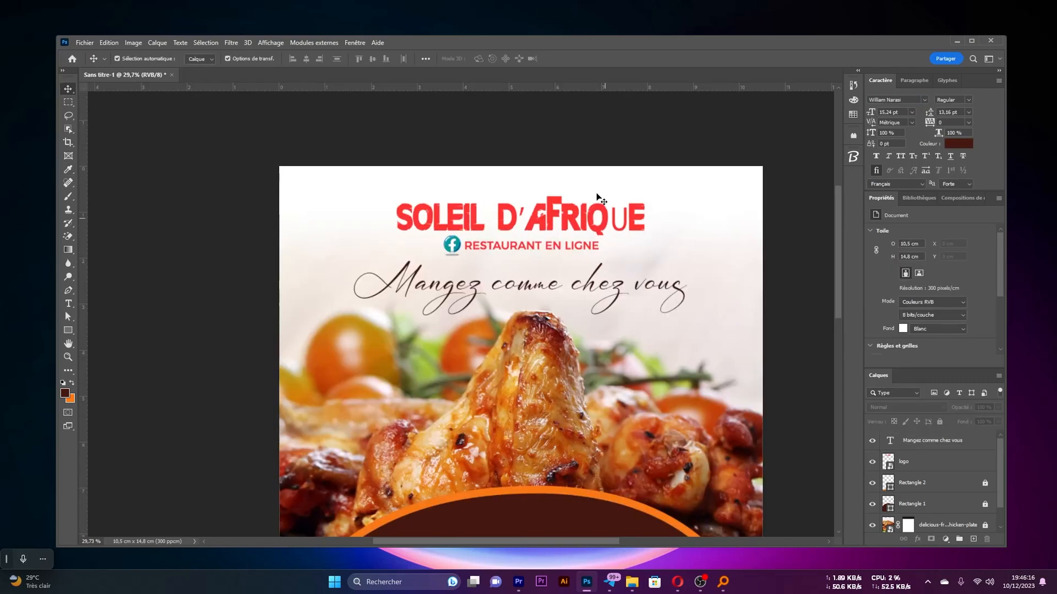
left_click_drag(585, 176, 533, 251)
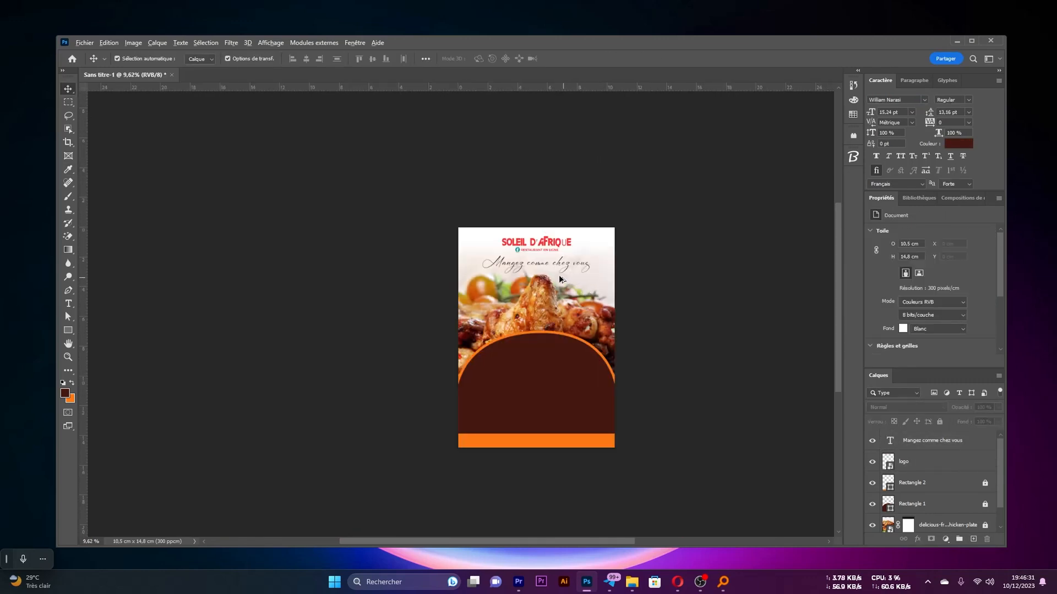
Select the Rectangle 1 dome layer and unlock it
scroll(559, 280, "up", 1)
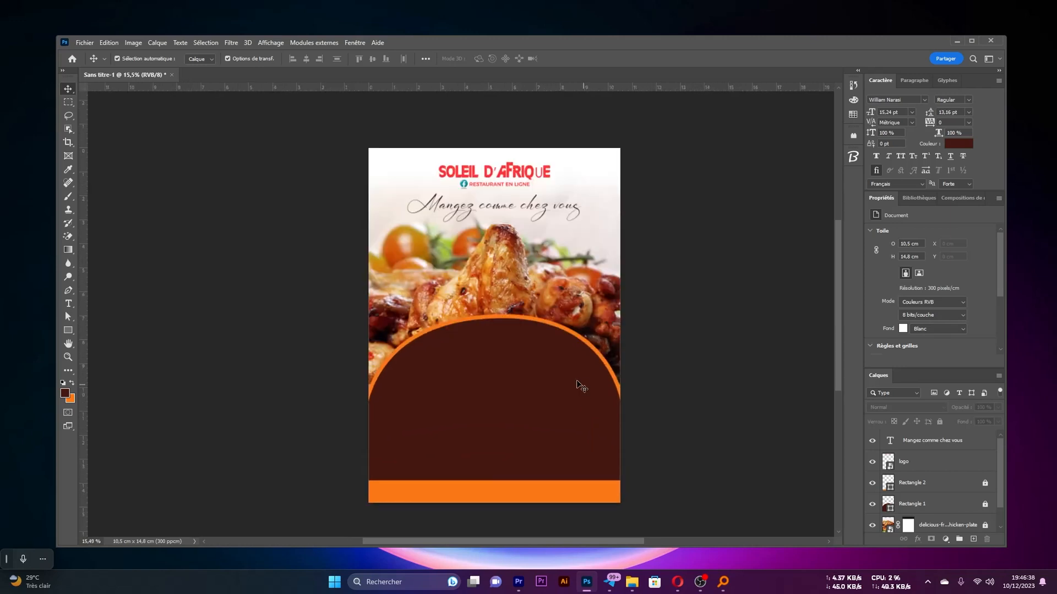
scroll(936, 484, "down", 1)
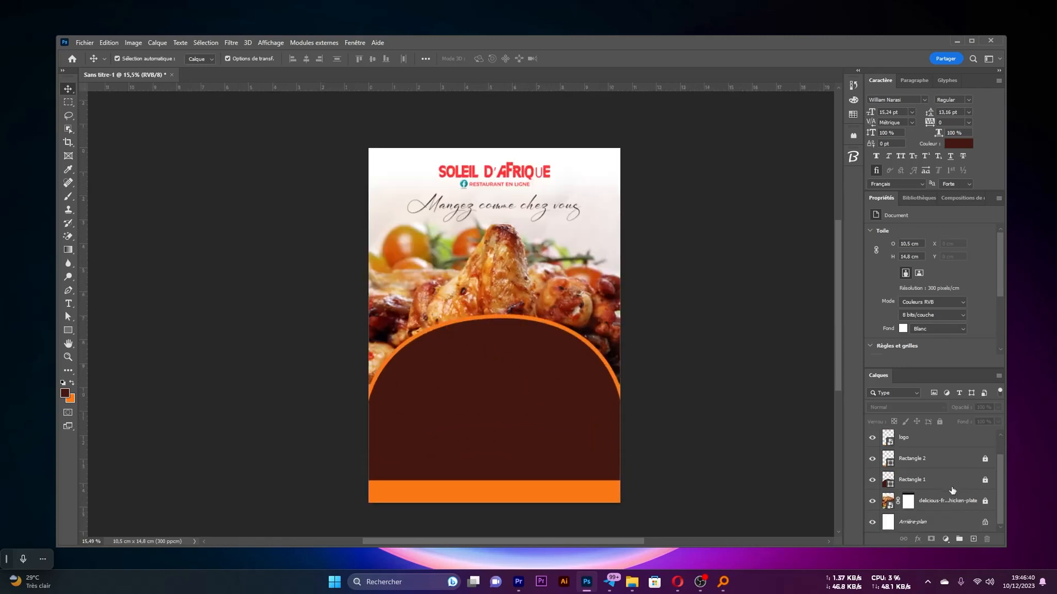
left_click(948, 481)
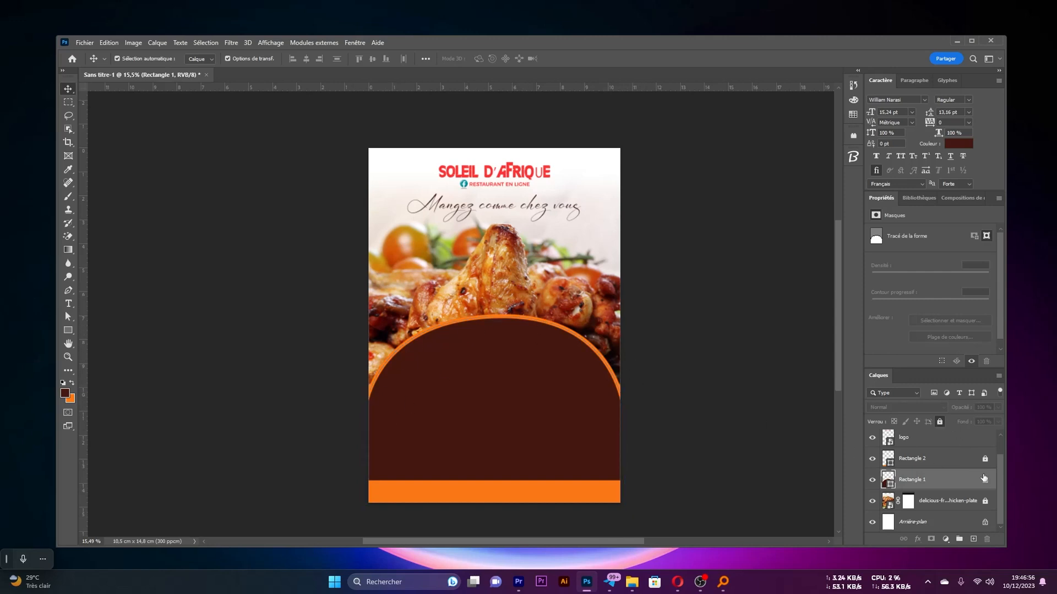
left_click(985, 481)
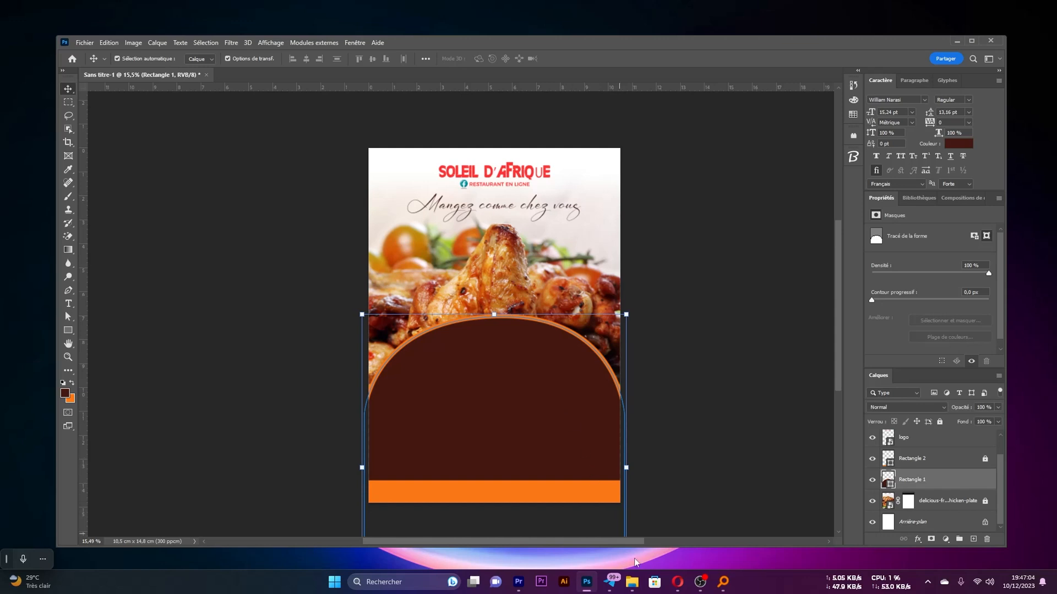
Place the Tomates-sur-planche-granite image directly above Rectangle 1 and position it over the dome at about X 2.09 cm, Y 8.17 cm
left_click(632, 581)
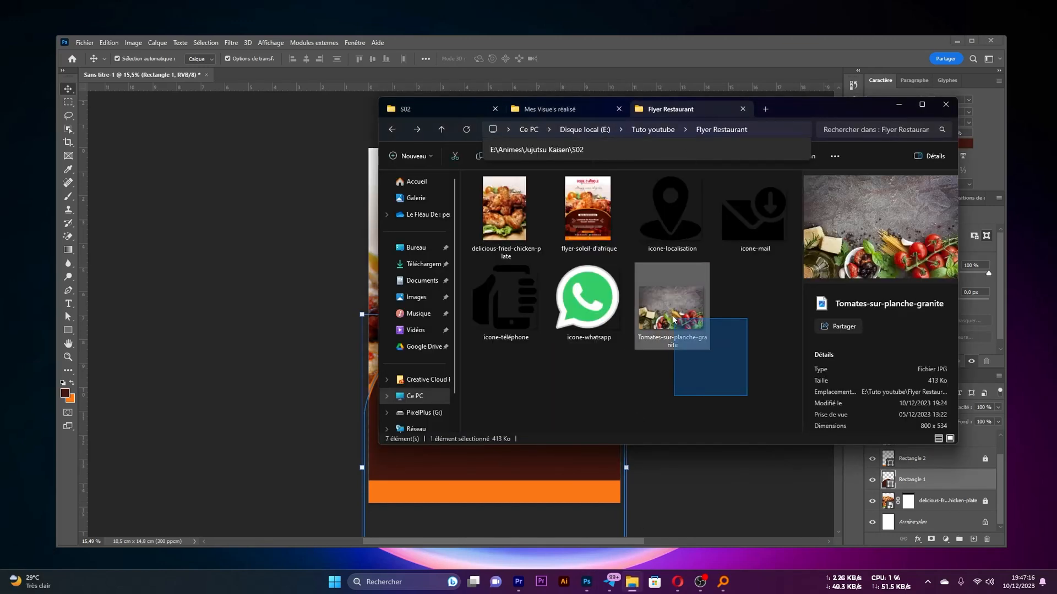
left_click_drag(672, 289, 337, 431)
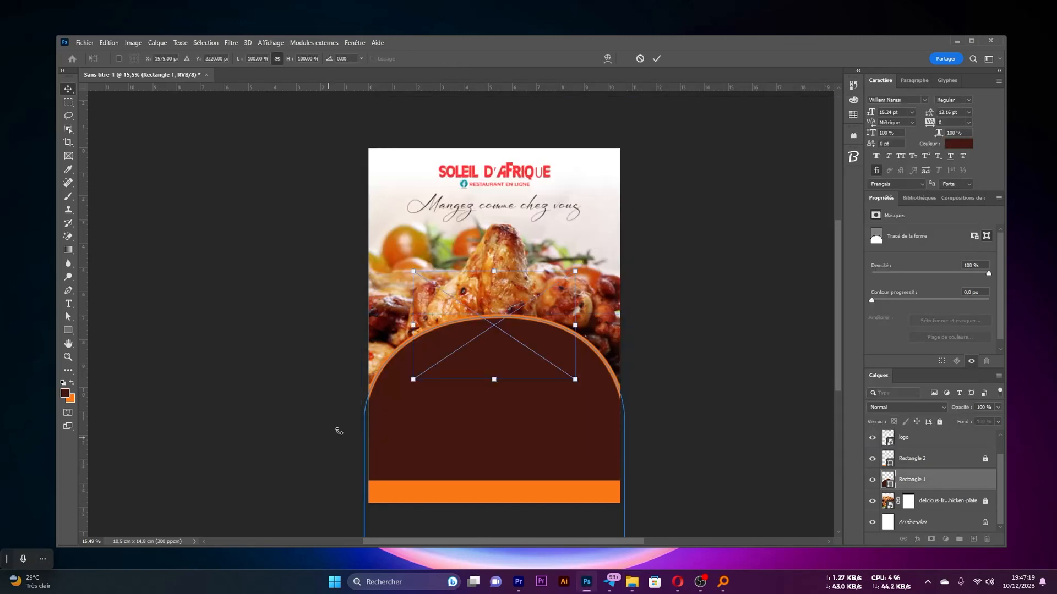
left_click_drag(504, 382, 501, 404)
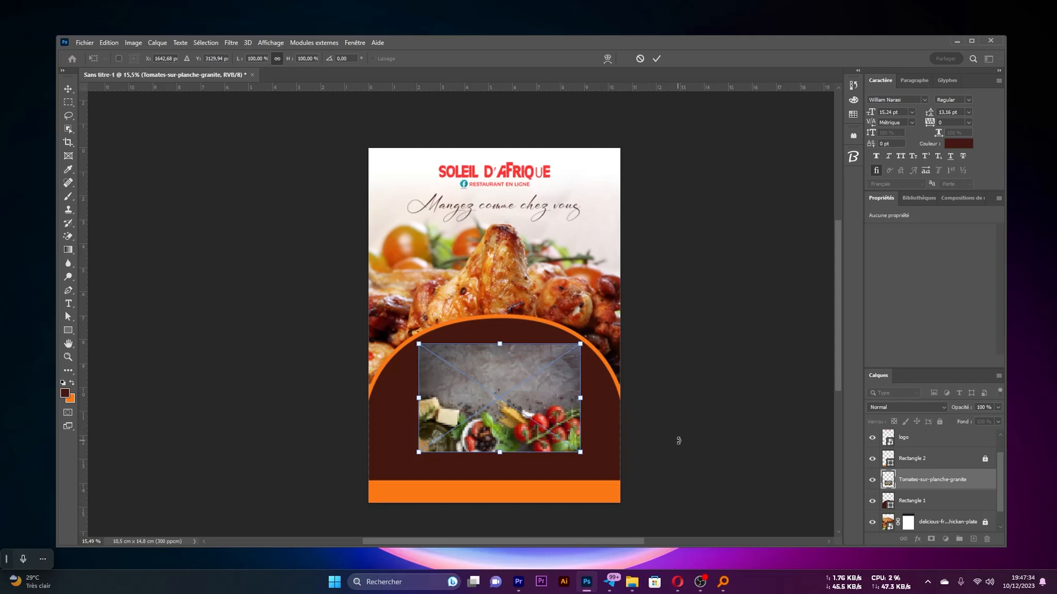
left_click(655, 59)
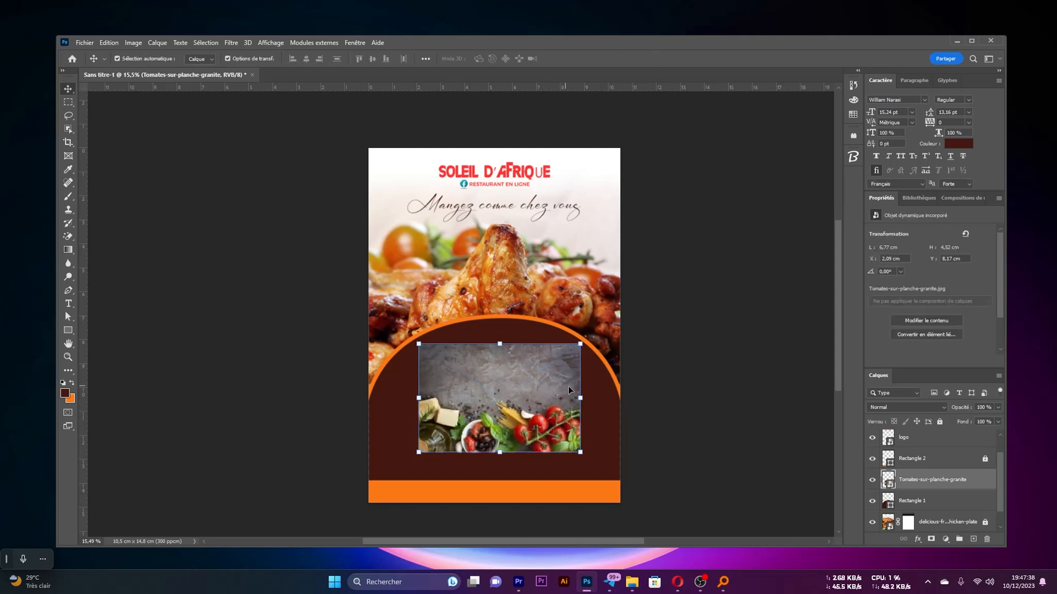
Enlarge the Tomates-sur-planche-granite image to about 11.65 × 7.77 cm so it covers the dome across the full page width
key("ctrl+t")
left_click_drag(580, 398, 616, 400)
left_click_drag(419, 398, 368, 398)
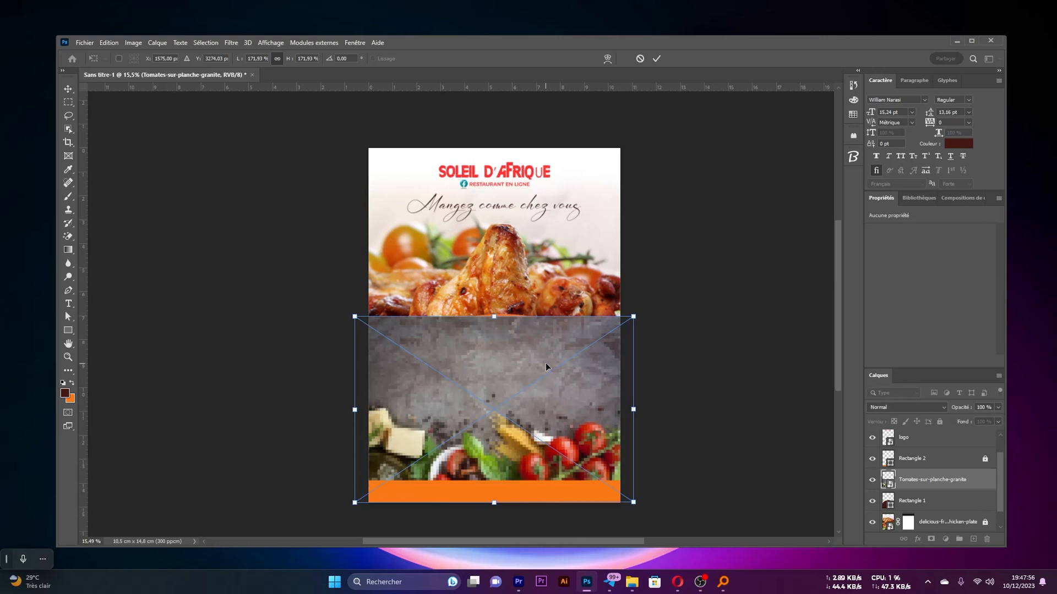
key("Return")
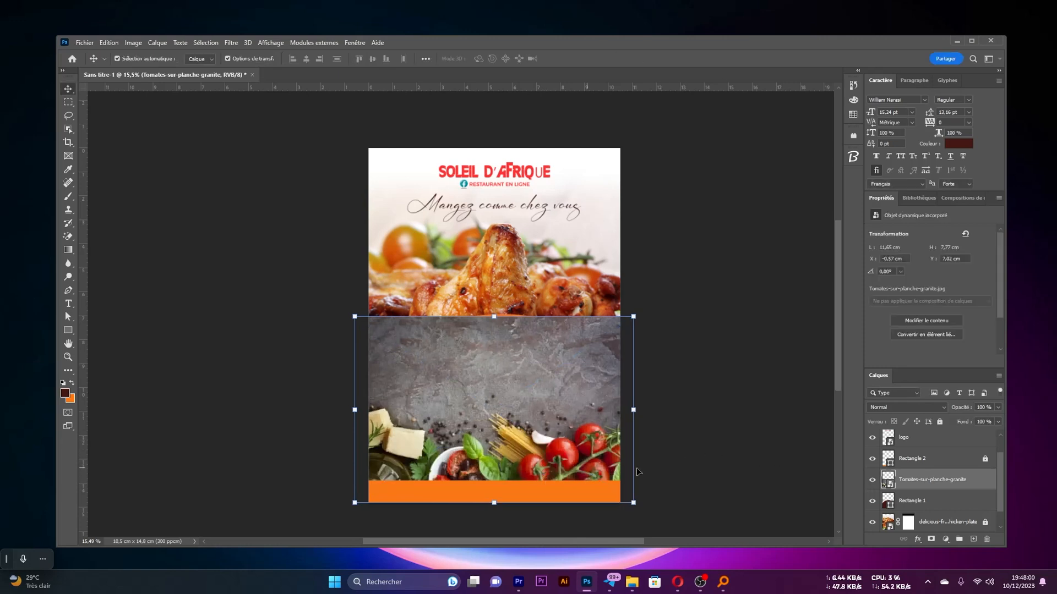
Clip the Tomates-sur-planche-granite image to the Rectangle 1 dome with a clipping mask
scroll(957, 463, "down", 1)
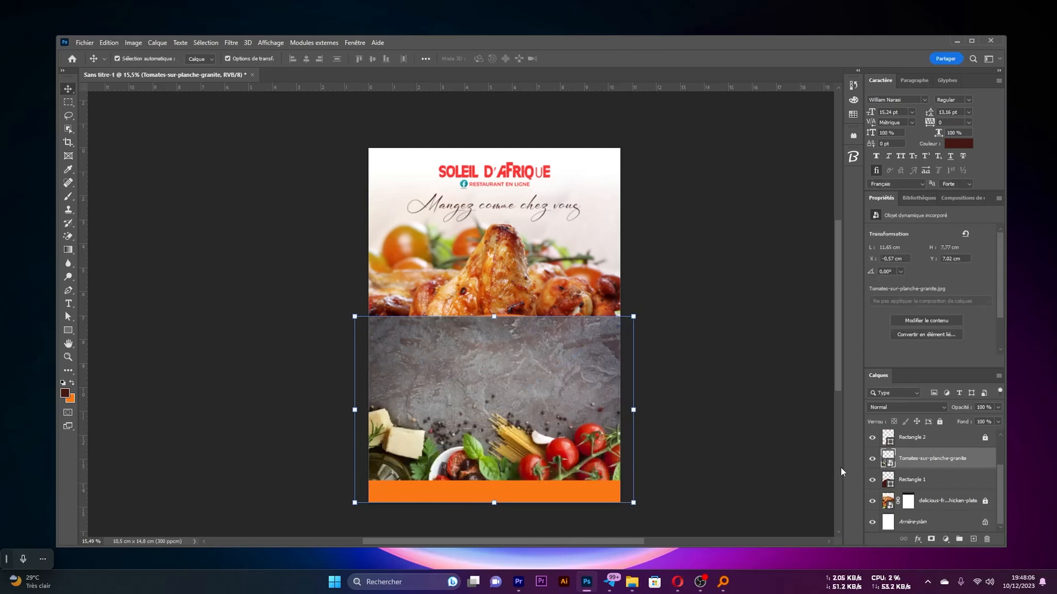
left_click(925, 476)
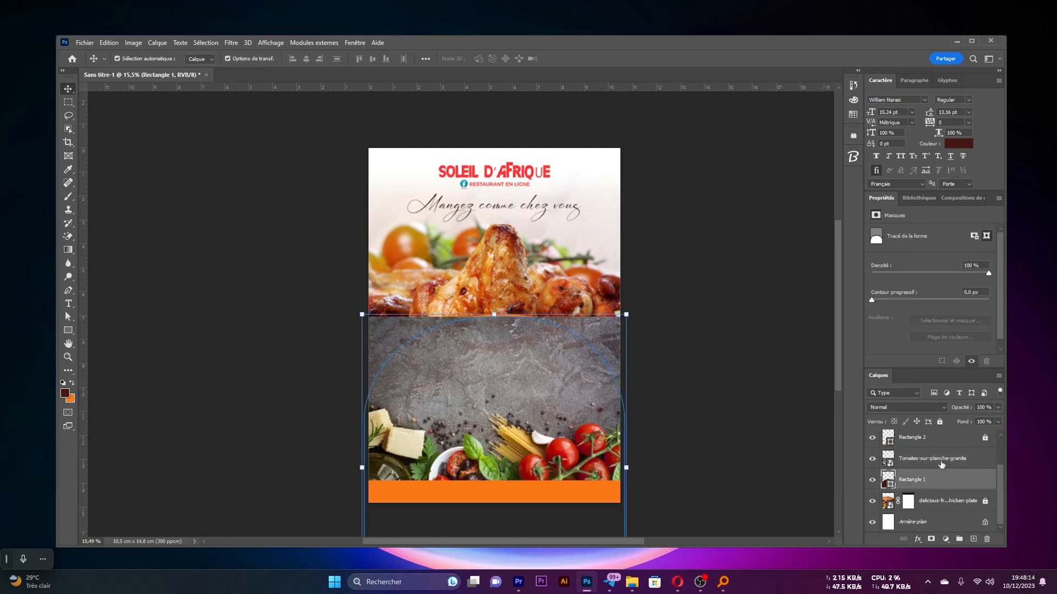
left_click(939, 463)
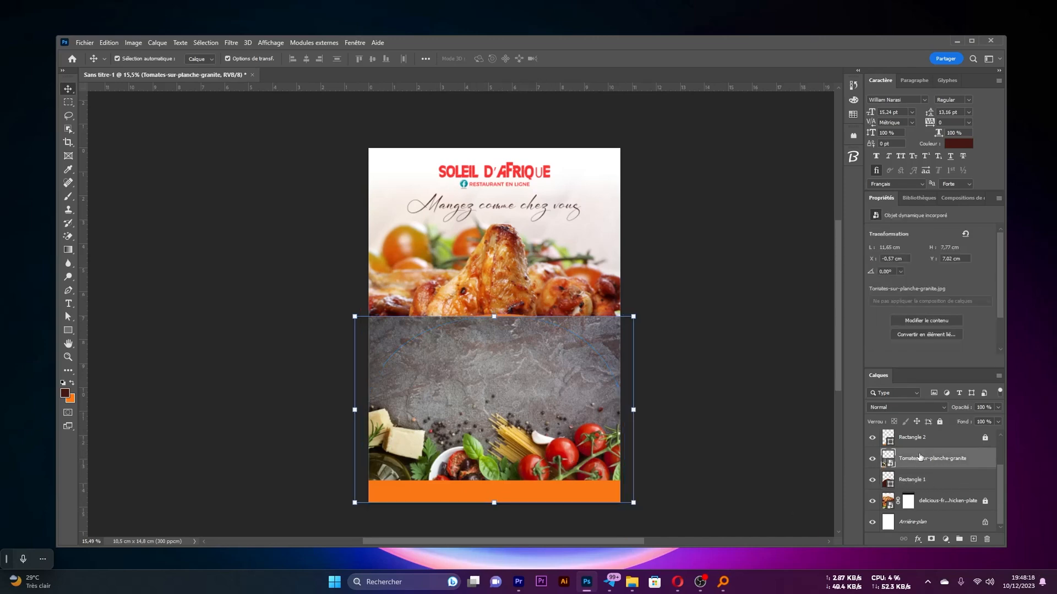
right_click(929, 466)
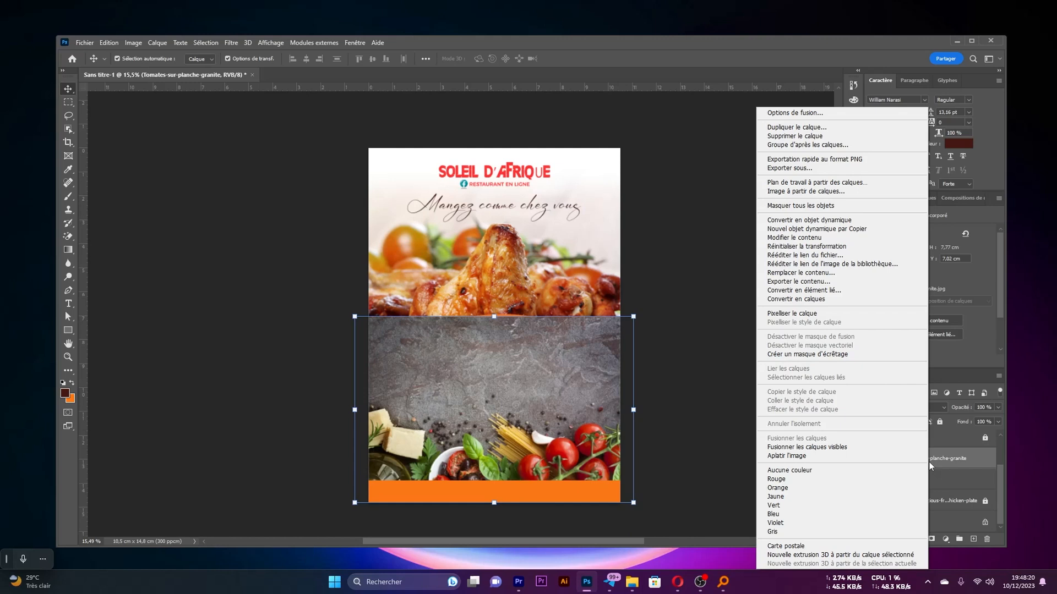
left_click(850, 356)
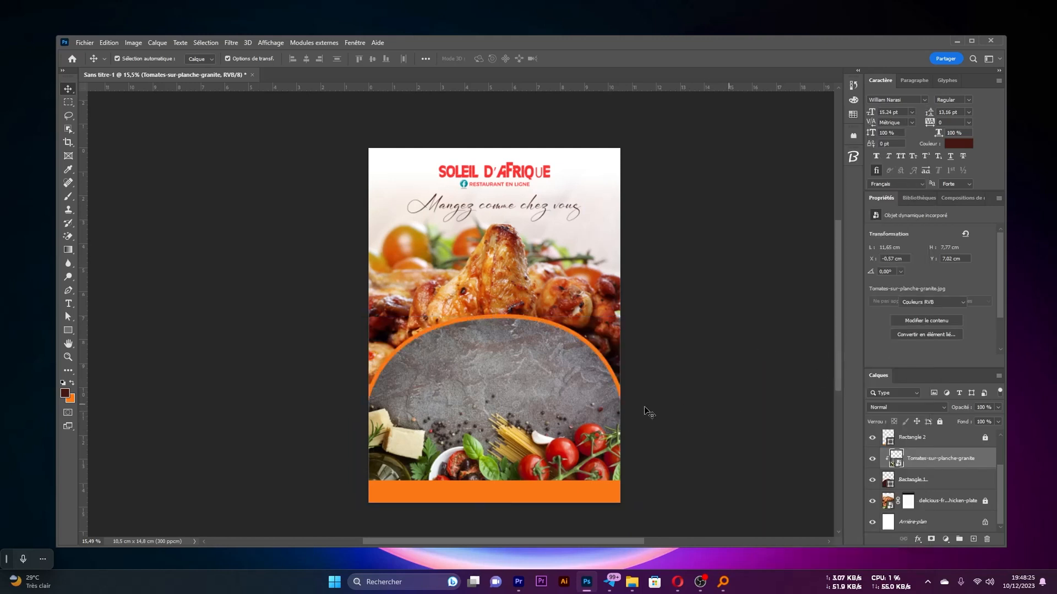
left_click(900, 468, "alt")
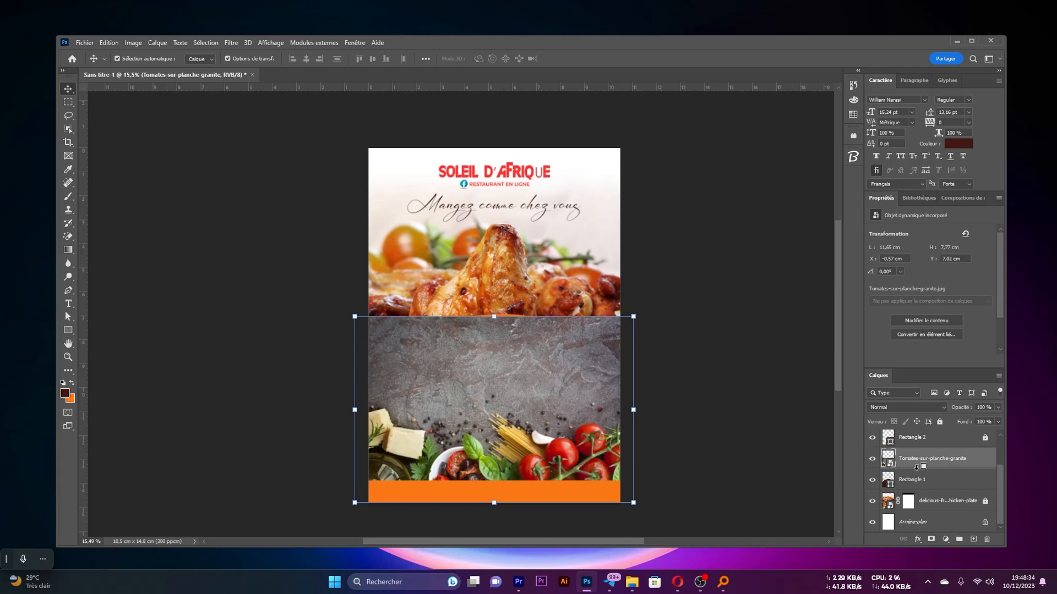
left_click(914, 468, "alt")
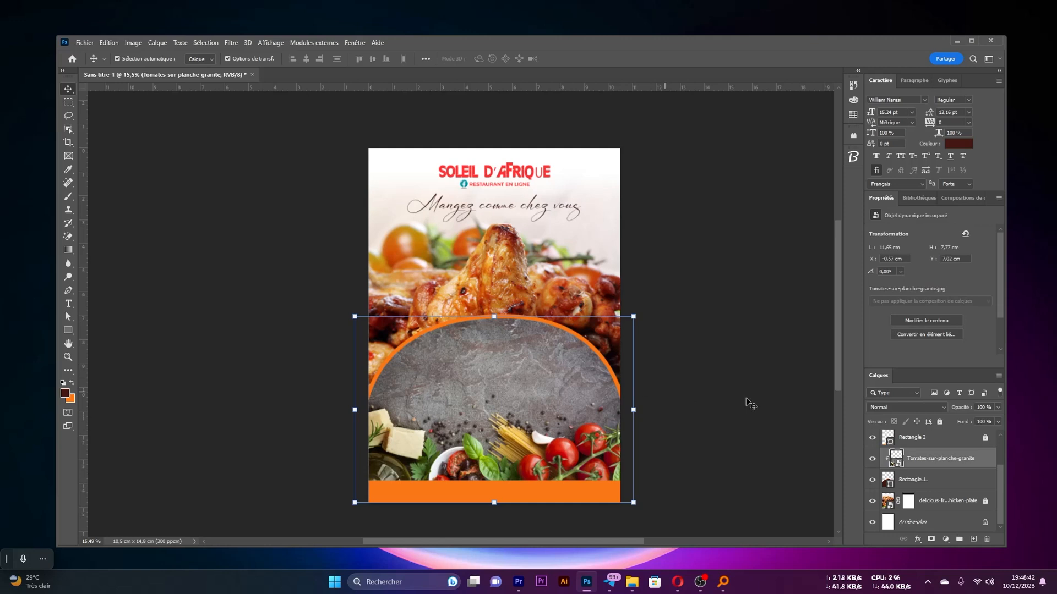
Set the blend mode of the Tomates-sur-planche-granite layer to Incrustation and check the blended dome on the flyer
left_click(916, 406)
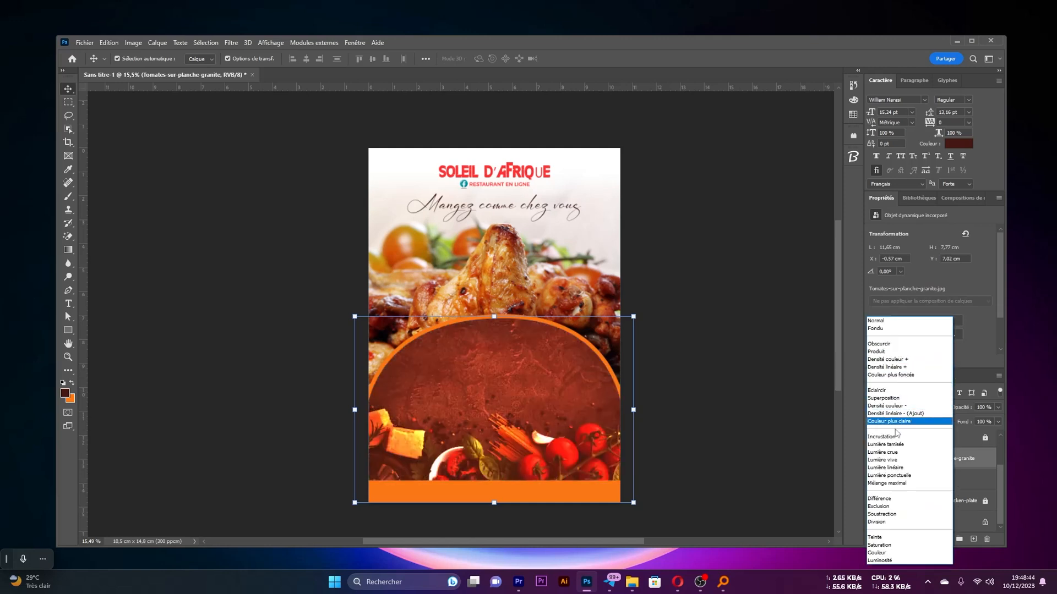
left_click(880, 437)
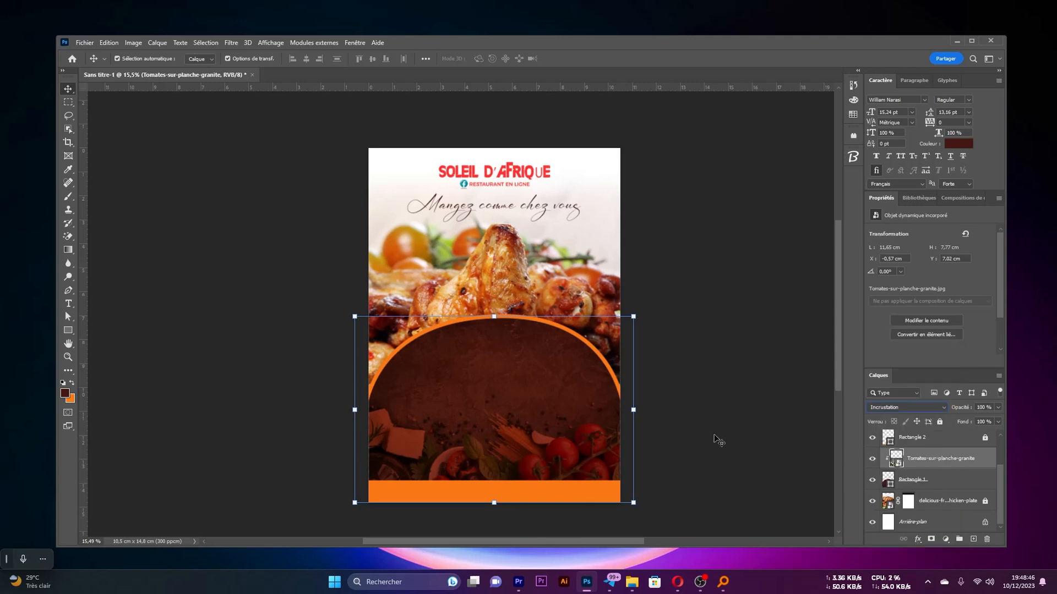
left_click(717, 380)
scroll(550, 408, "down", 3)
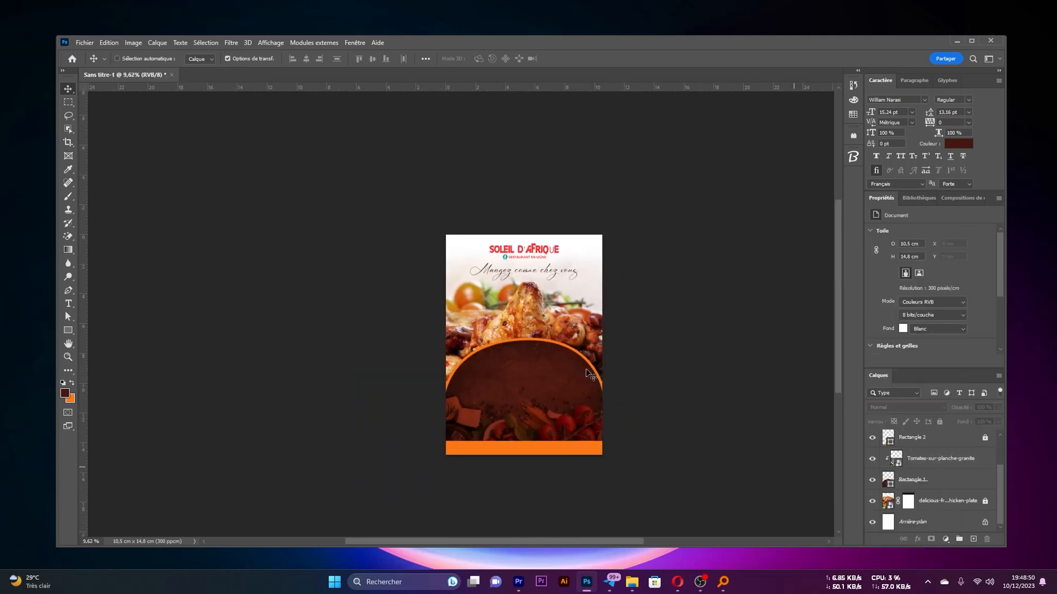
scroll(546, 379, "up", 2)
scroll(552, 381, "down", 5)
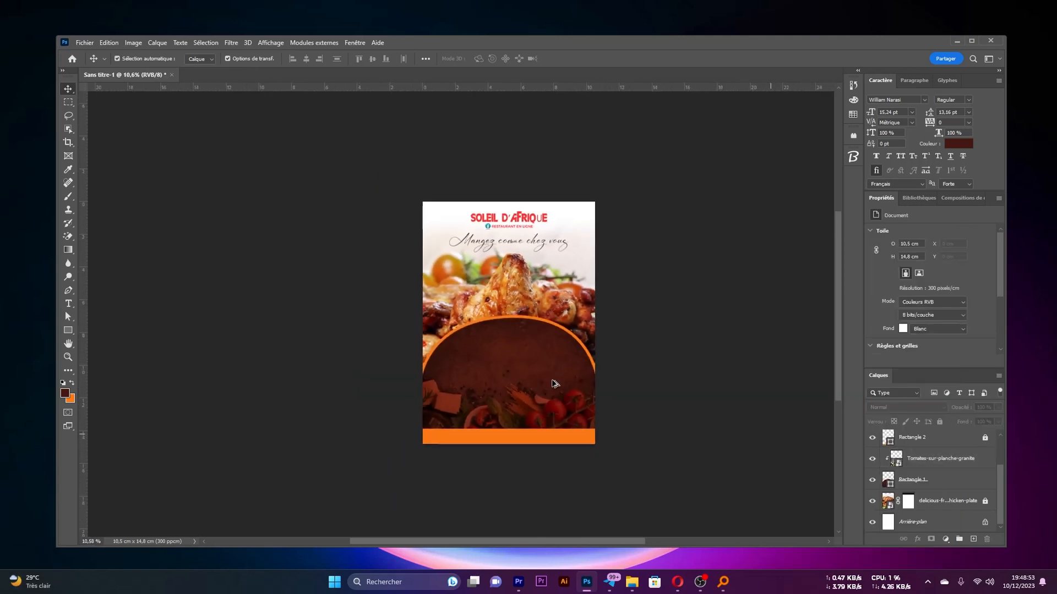
scroll(552, 380, "up", 2)
scroll(550, 383, "up", 3)
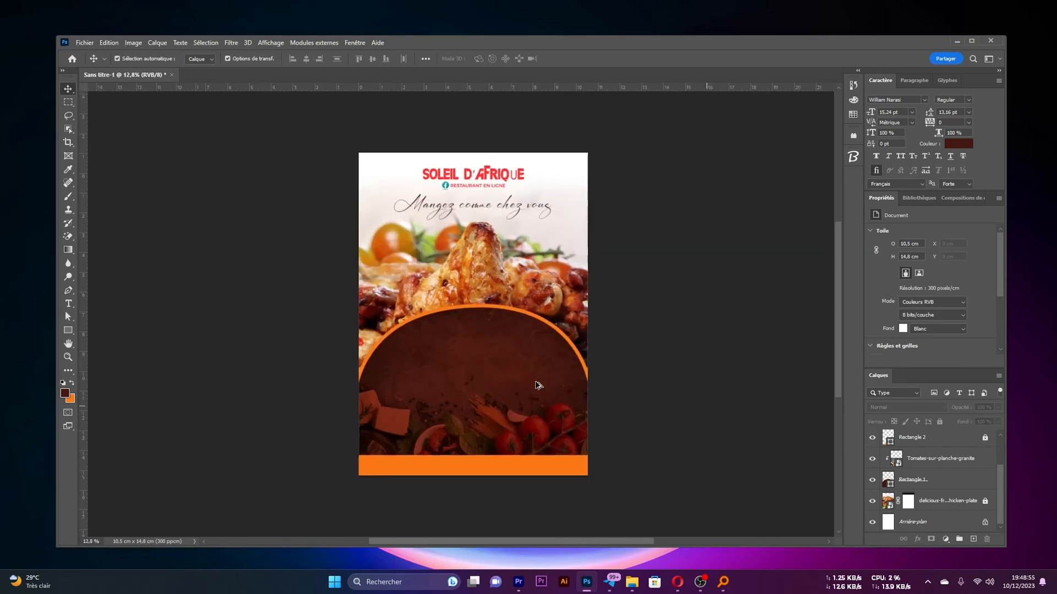
scroll(491, 370, "up", 1)
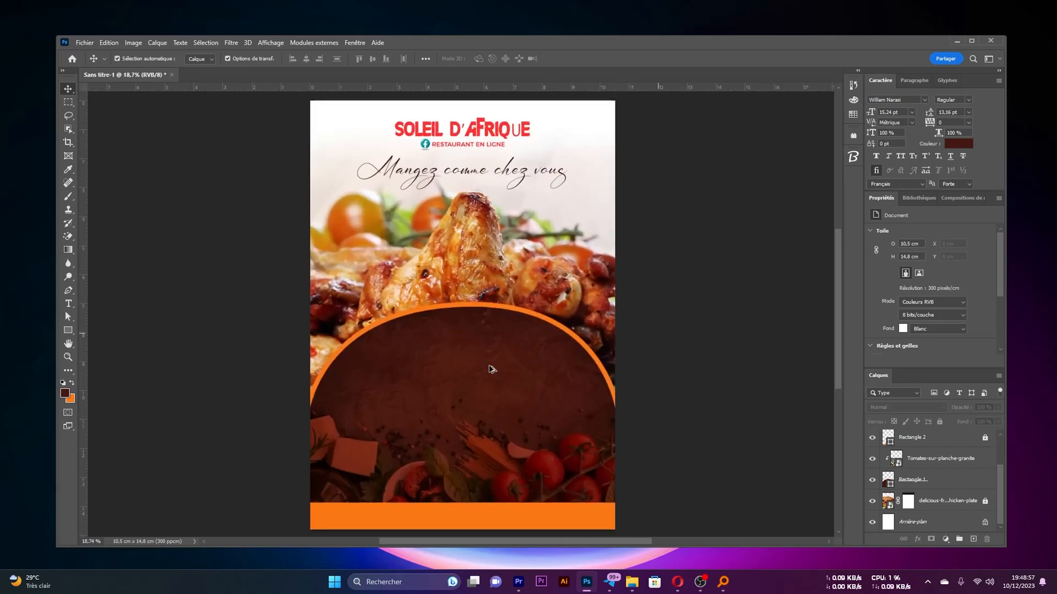
scroll(493, 370, "down", 1)
Lock the Tomates-sur-planche-granite and Rectangle 1 layers together
left_click(598, 450)
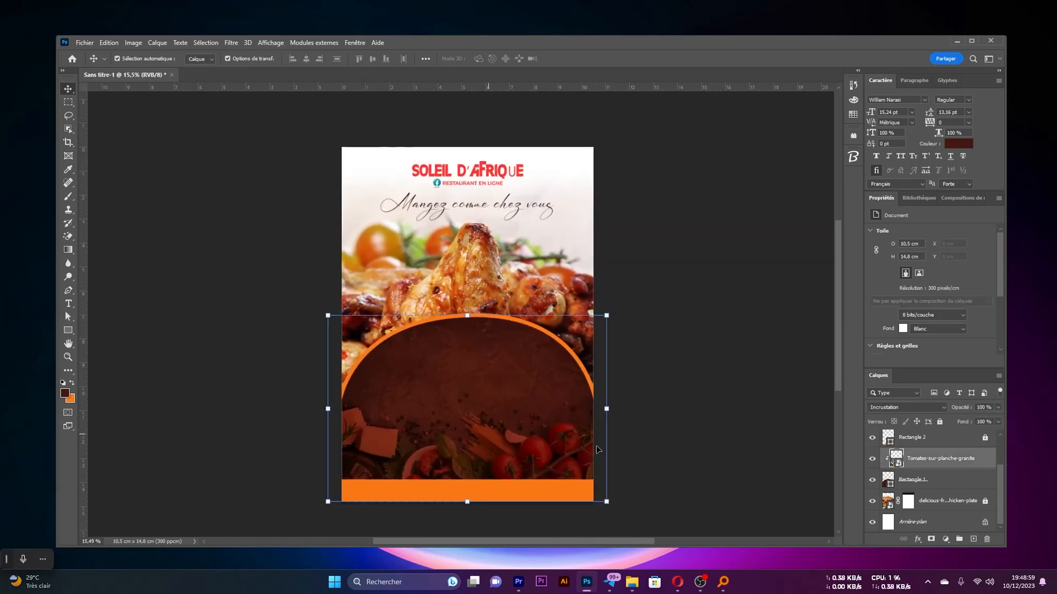
left_click(931, 482, "shift")
left_click(940, 422)
left_click_drag(640, 402, 422, 297)
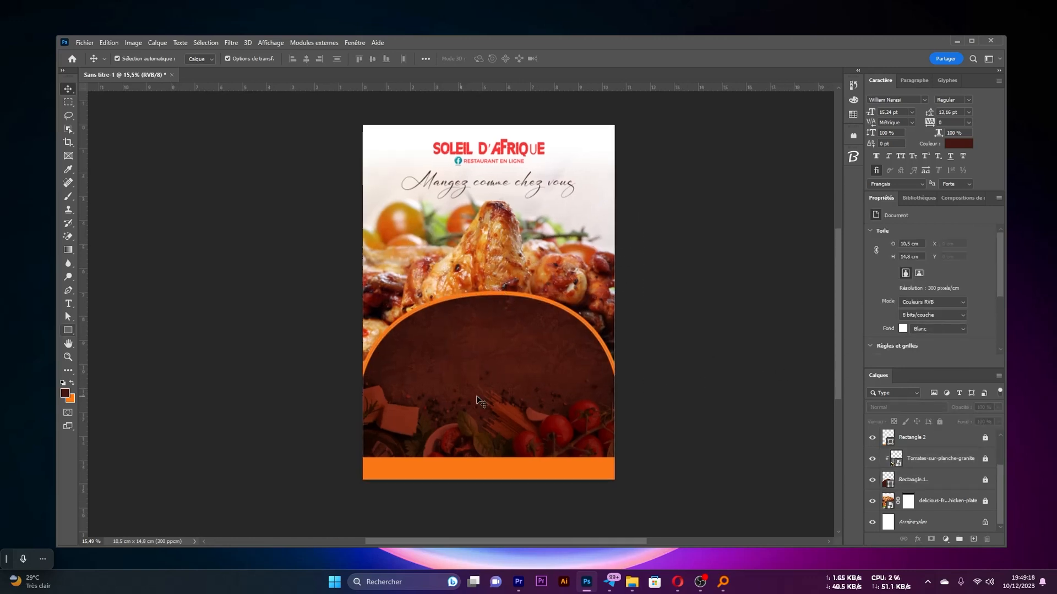
Draw a white rectangle about 3.72 × 0.74 cm in the upper part of the dome
left_click(70, 331)
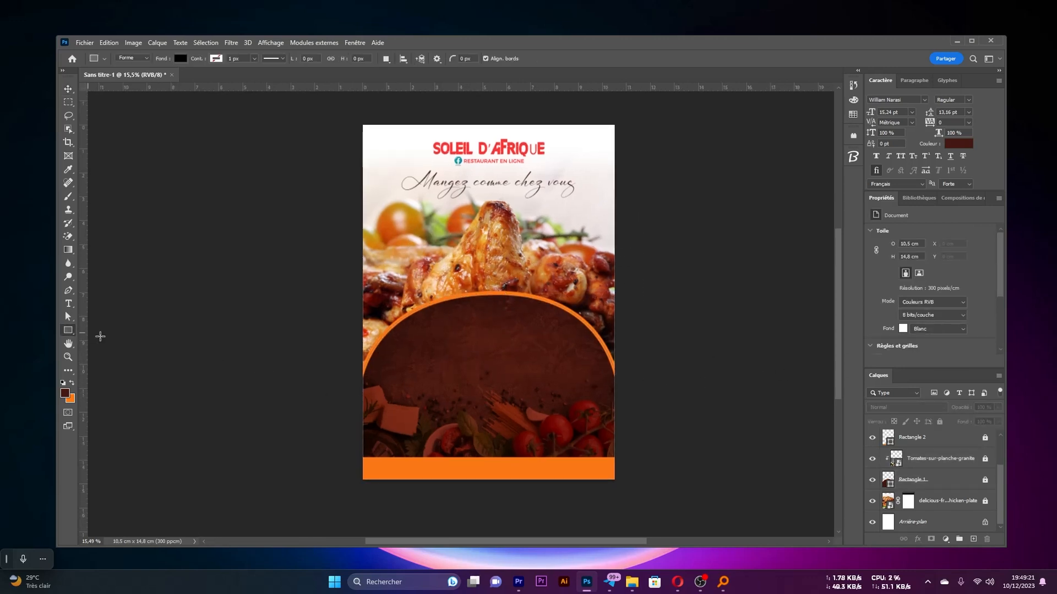
left_click(181, 59)
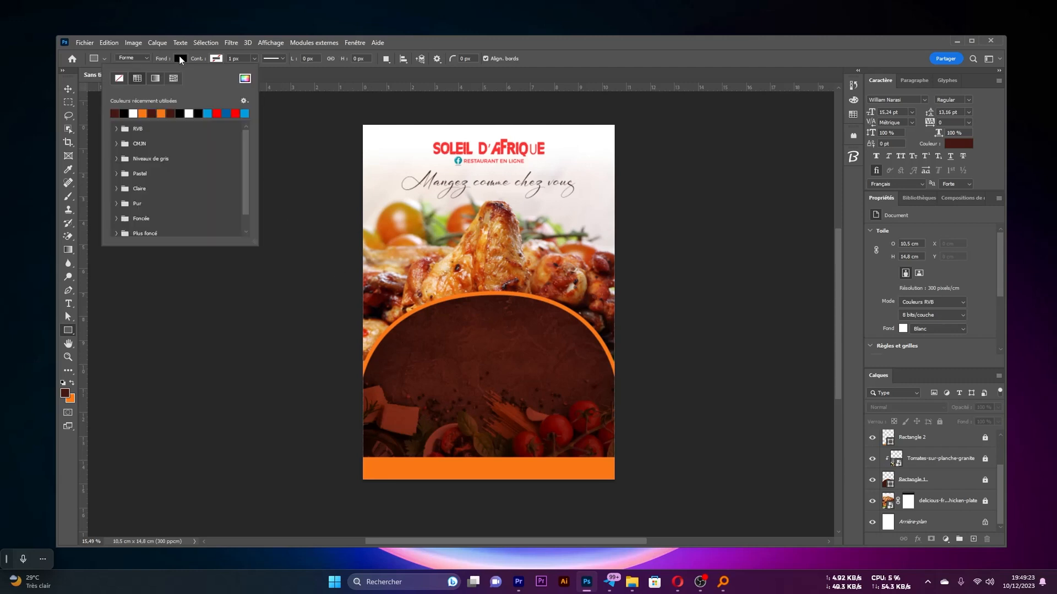
left_click(136, 114)
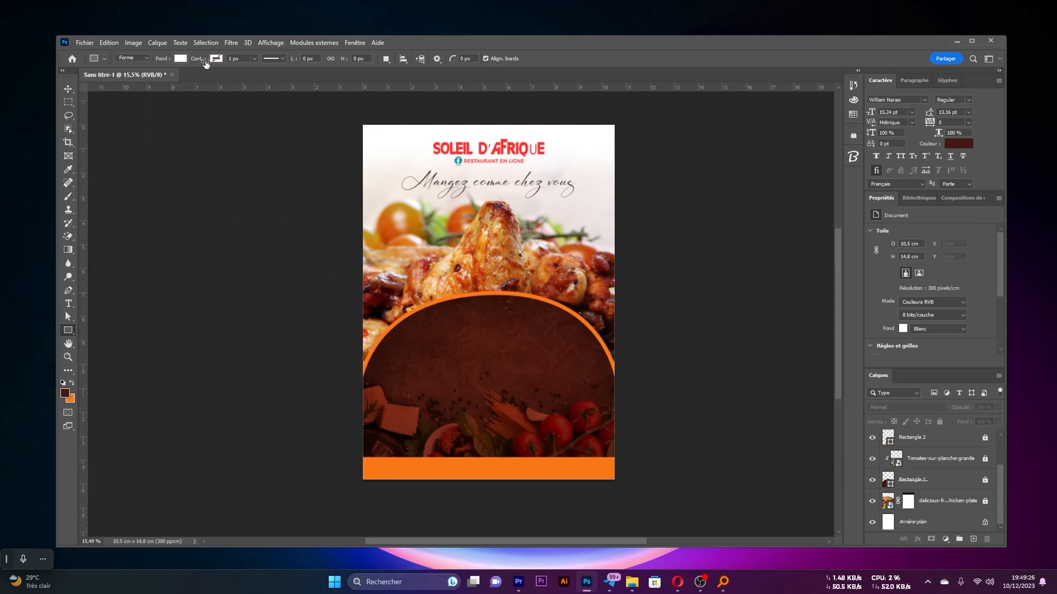
left_click_drag(443, 328, 532, 345)
Fully round the corners of the white rectangle to turn it into a pill shape
scroll(532, 345, "up", 5)
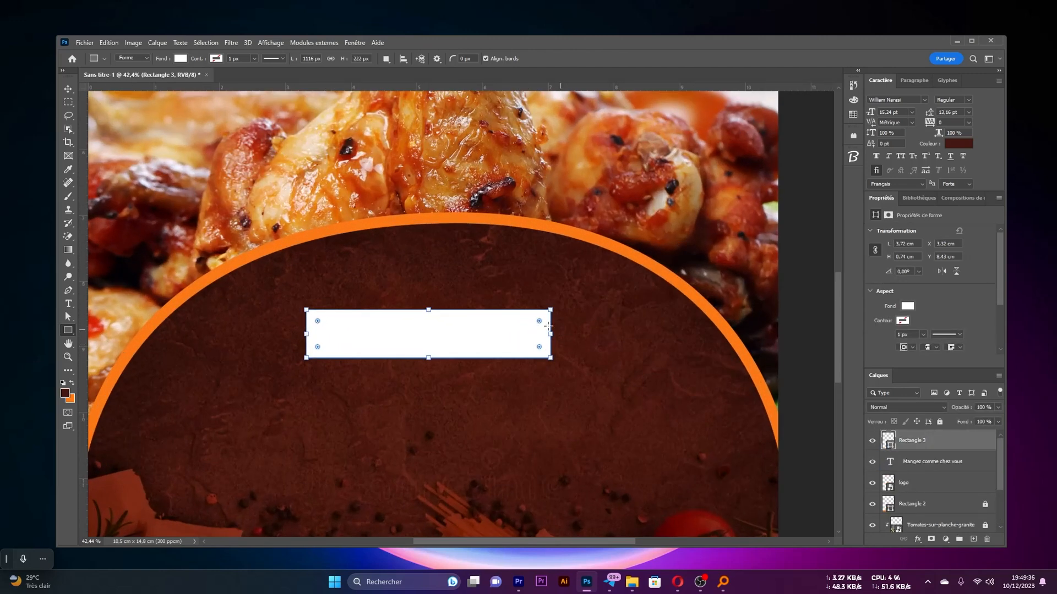
left_click_drag(540, 321, 288, 368)
key("v")
scroll(436, 359, "down", 1)
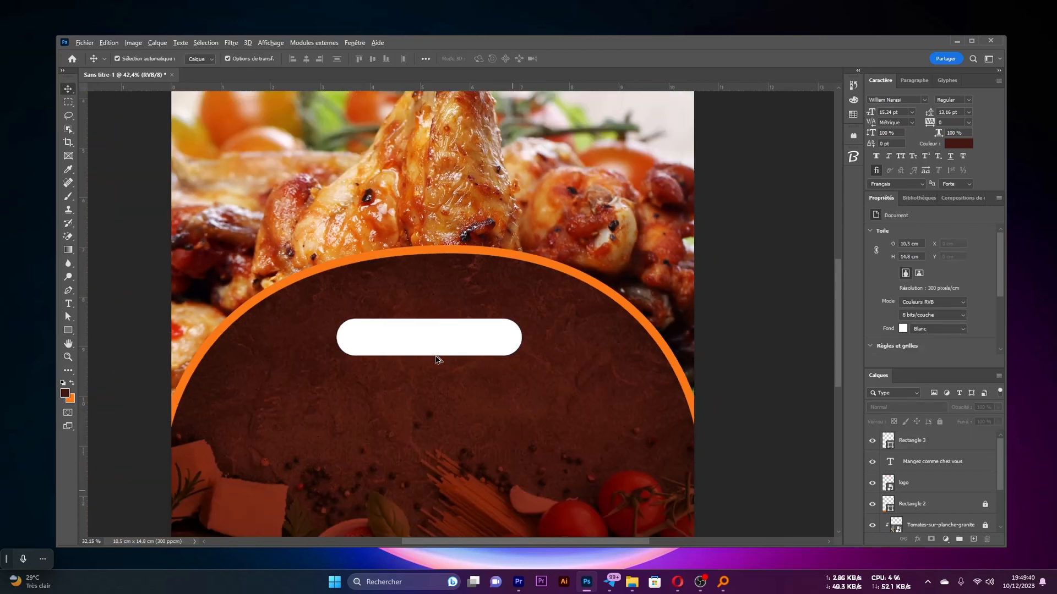
scroll(436, 359, "down", 4)
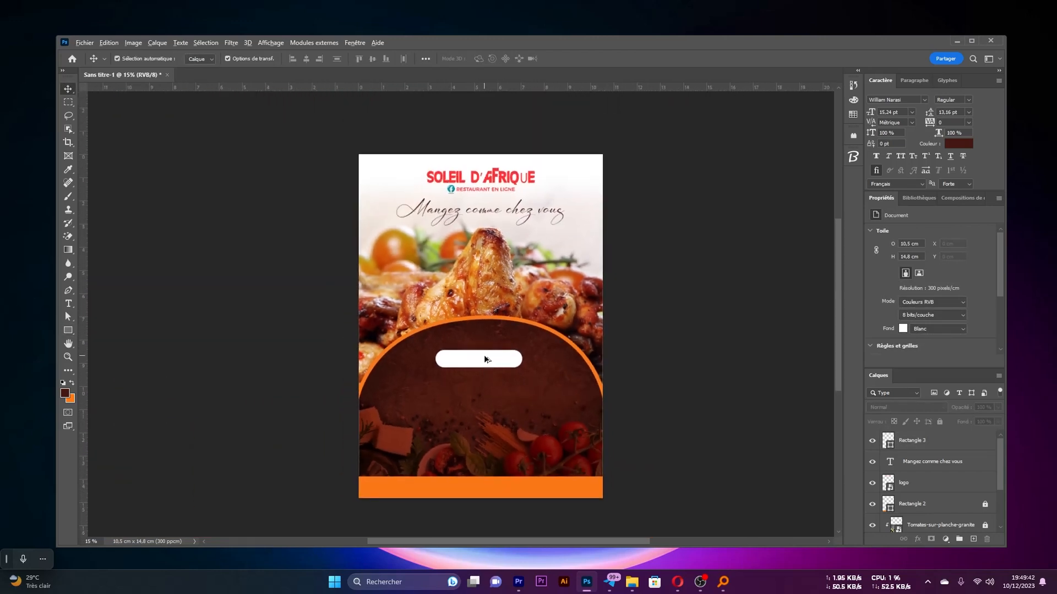
Centre the white pill horizontally in the dome and nudge it upward to about X 3.39 cm, Y 8.33 cm
scroll(484, 359, "up", 2)
left_click_drag(488, 364, 492, 365)
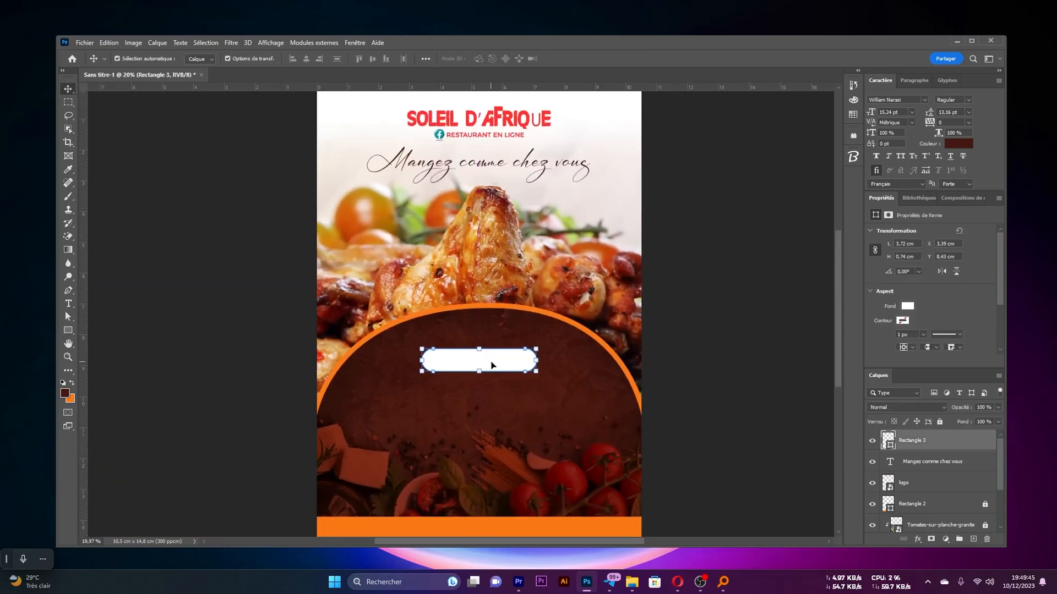
key("Up")
key("Up")
key("Up")
key("Up")
key("Up")
key("Up")
key("Up")
key("Up")
key("Up")
key("Up")
left_click(515, 380)
scroll(516, 381, "down", 2)
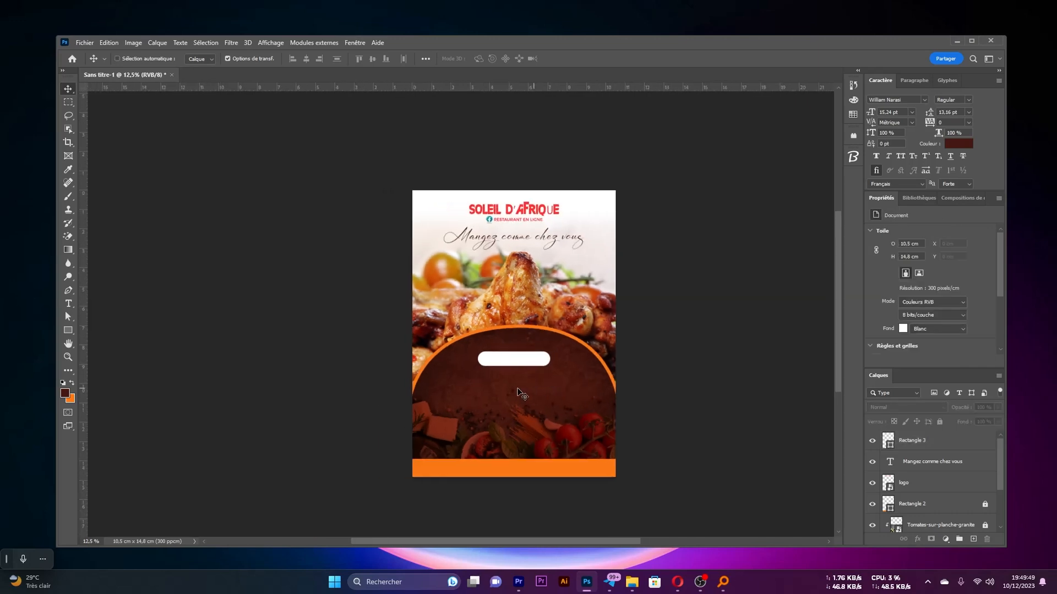
scroll(529, 391, "up", 3)
left_click(557, 333)
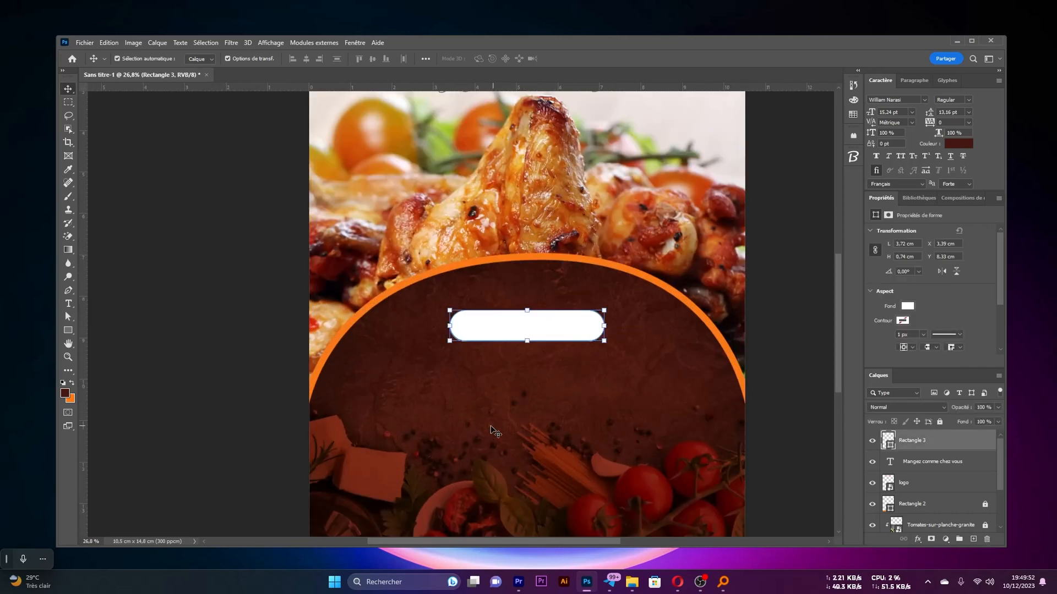
Start a new text below the white pill in black (000000) and Montserrat Bold
key("t")
left_click(523, 385)
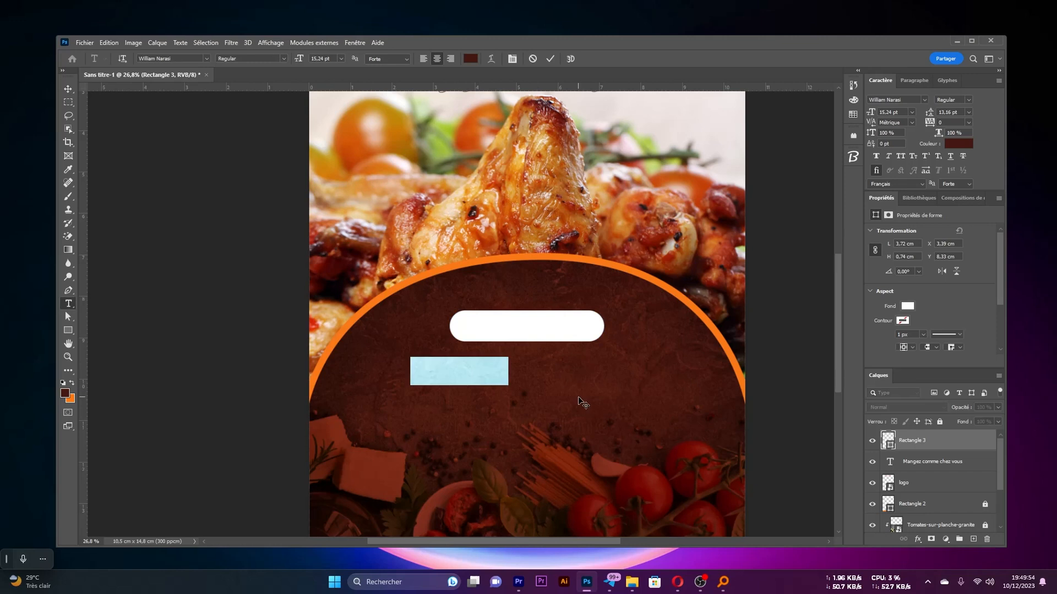
left_click(470, 58)
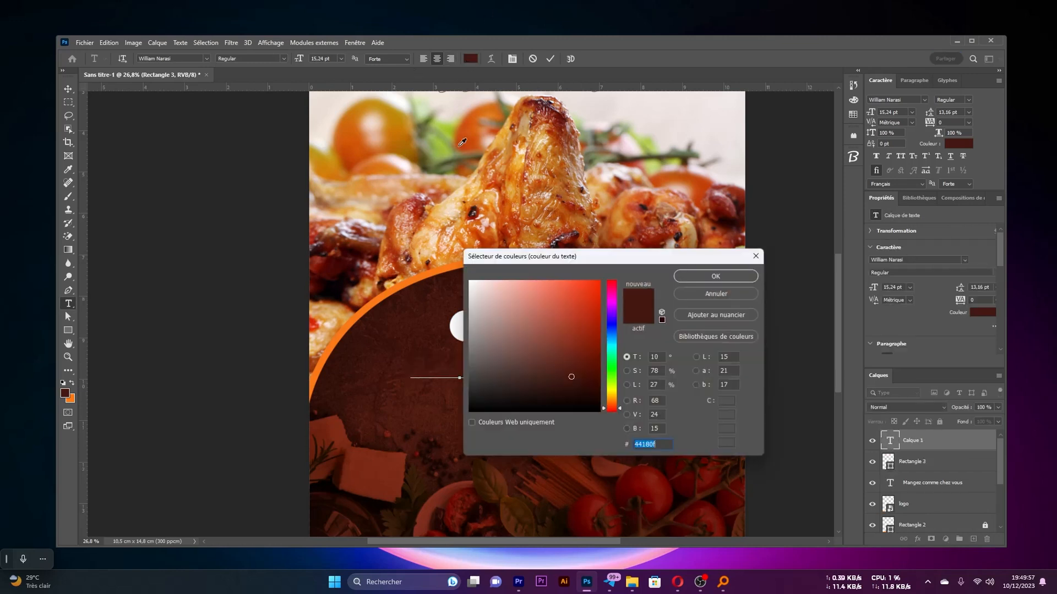
type("000000")
key("Return")
left_click(910, 98)
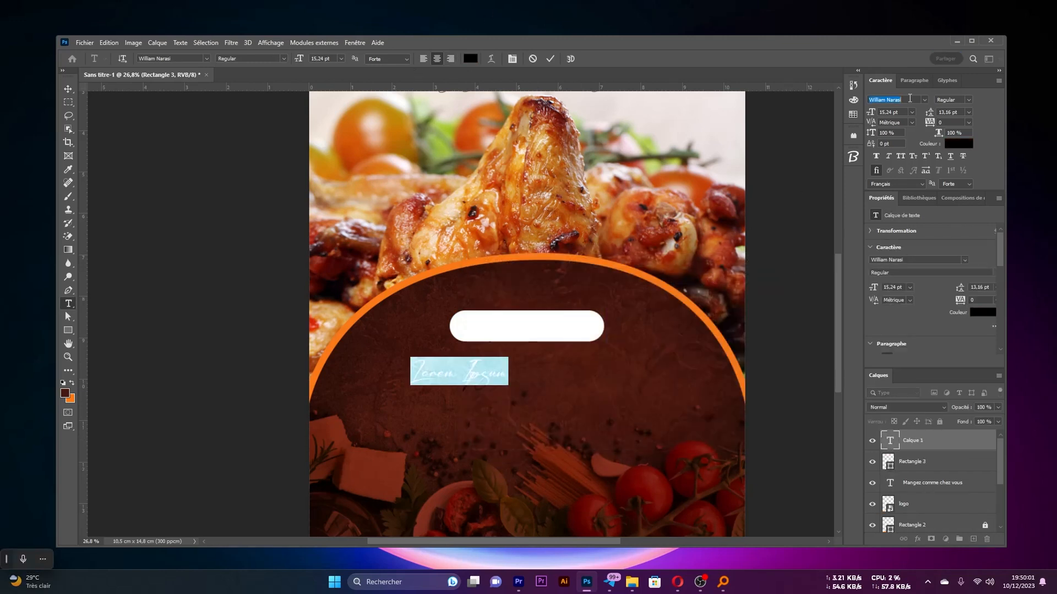
type("mont")
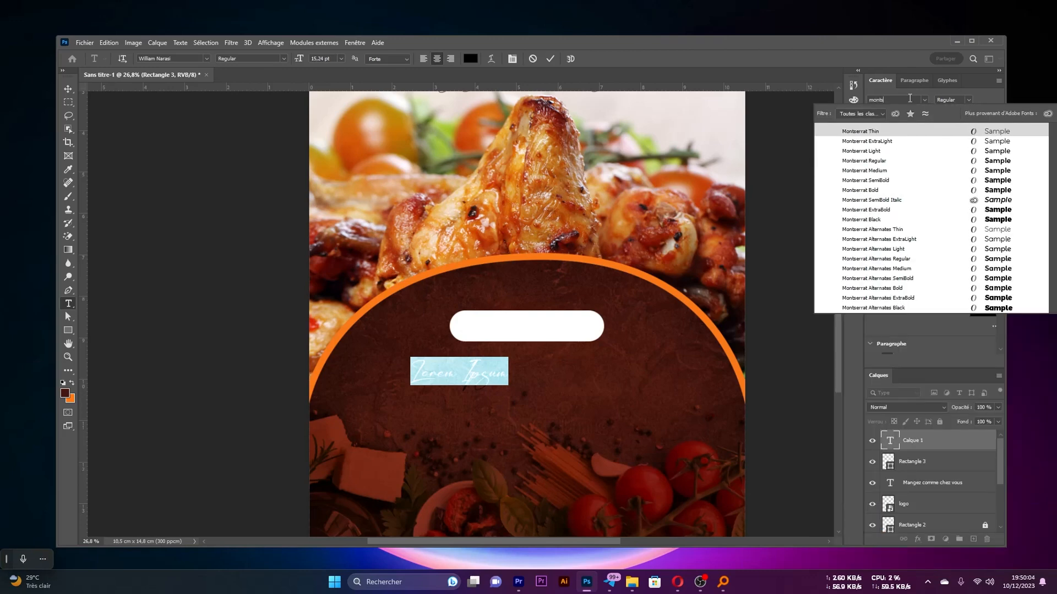
left_click(871, 189)
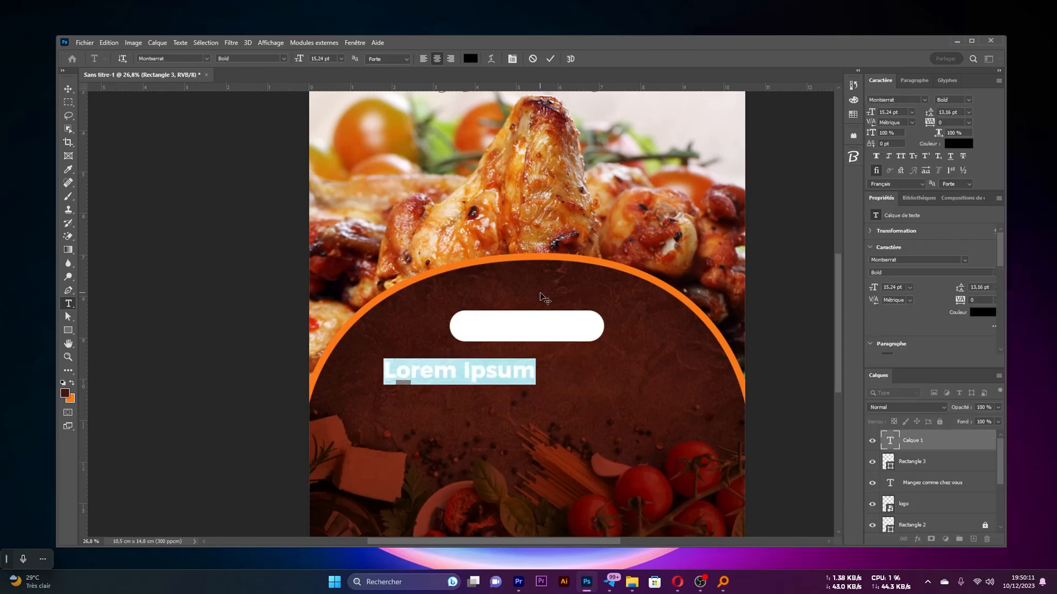
Enter "NOS SERVICES" as the wording of the new text
type("NOS SER")
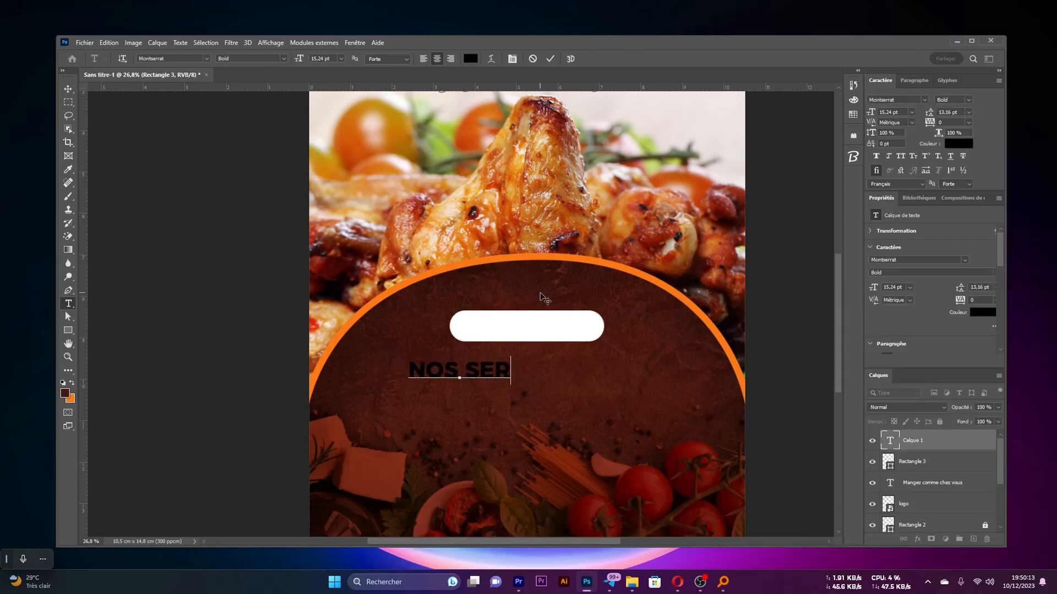
type("VICES")
key("ctrl+Return")
Move the NOS SERVICES text onto the white pill, scale it down to about 11.46 pt and centre it inside
key("v")
left_click_drag(505, 373, 594, 326)
key("Return")
left_click(611, 369)
scroll(541, 327, "up", 4)
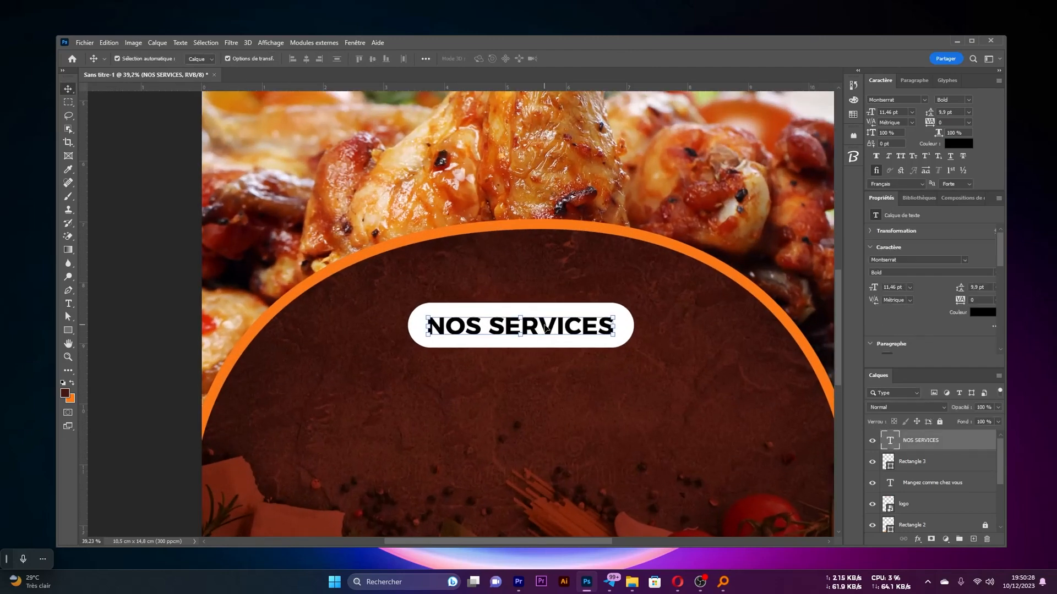
scroll(547, 331, "down", 3)
scroll(567, 350, "up", 2)
scroll(545, 355, "up", 2)
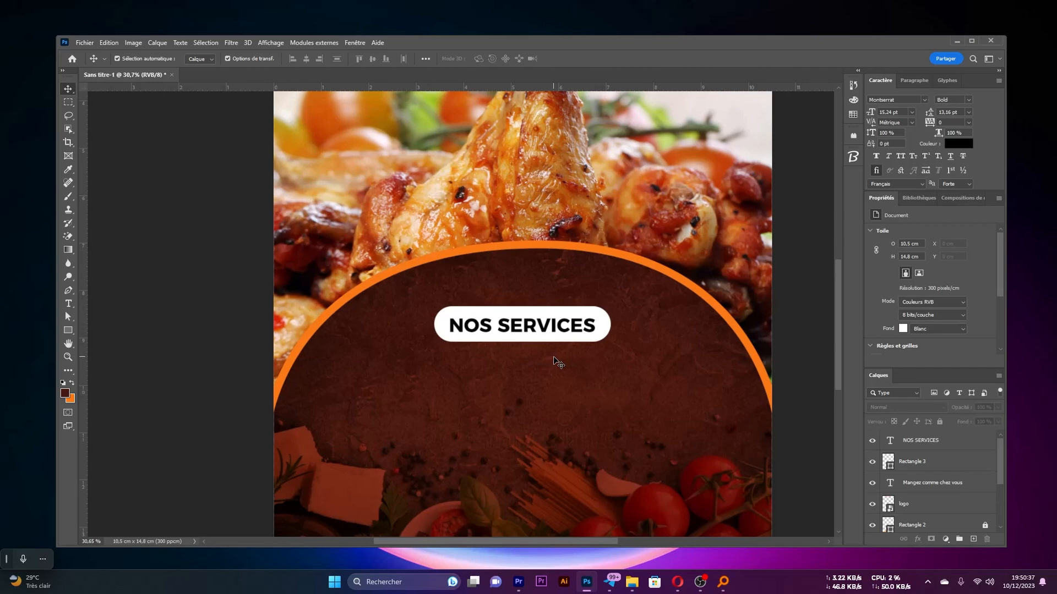
scroll(535, 350, "up", 4)
scroll(510, 344, "right", 1)
scroll(512, 347, "down", 2)
scroll(523, 349, "left", 2)
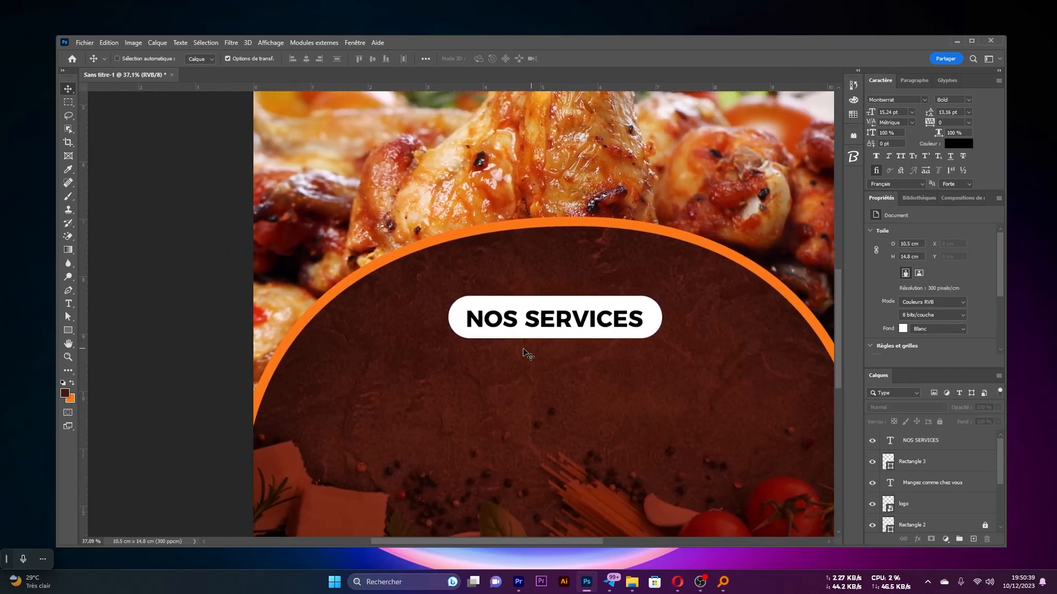
Load the outline of the NOS SERVICES text as a selection and apply it as a layer mask on the white pill
scroll(526, 355, "up", 5)
scroll(545, 379, "right", 2)
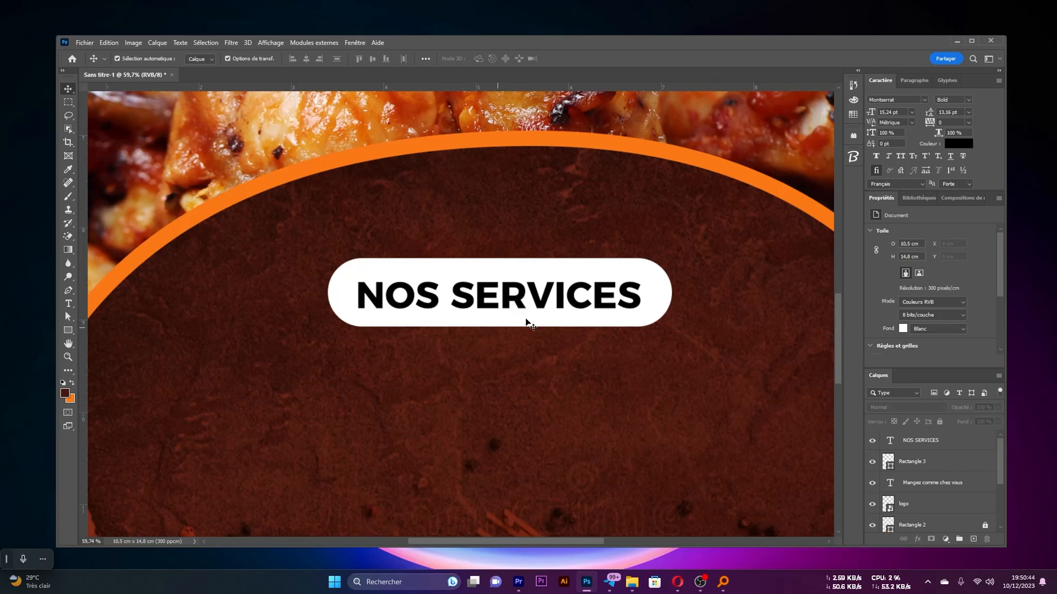
left_click(601, 299)
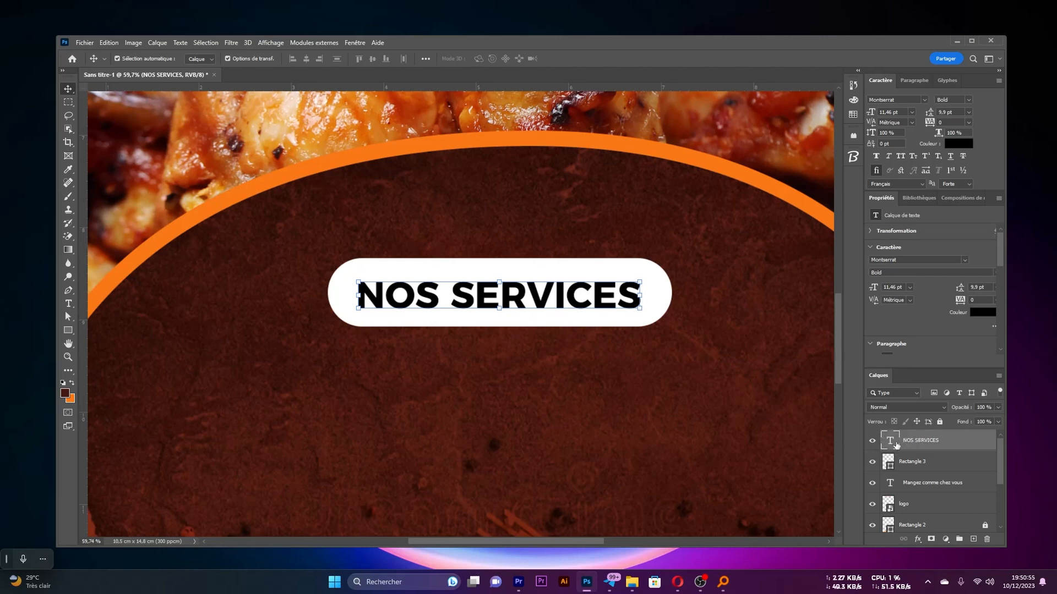
key("ctrl")
left_click(893, 443, "ctrl")
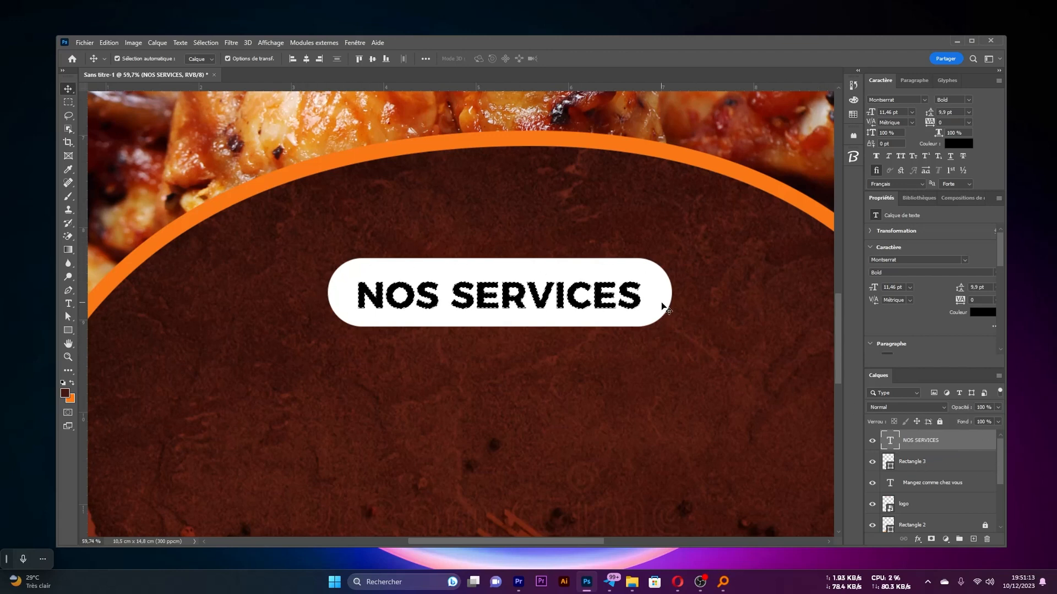
left_click(637, 318)
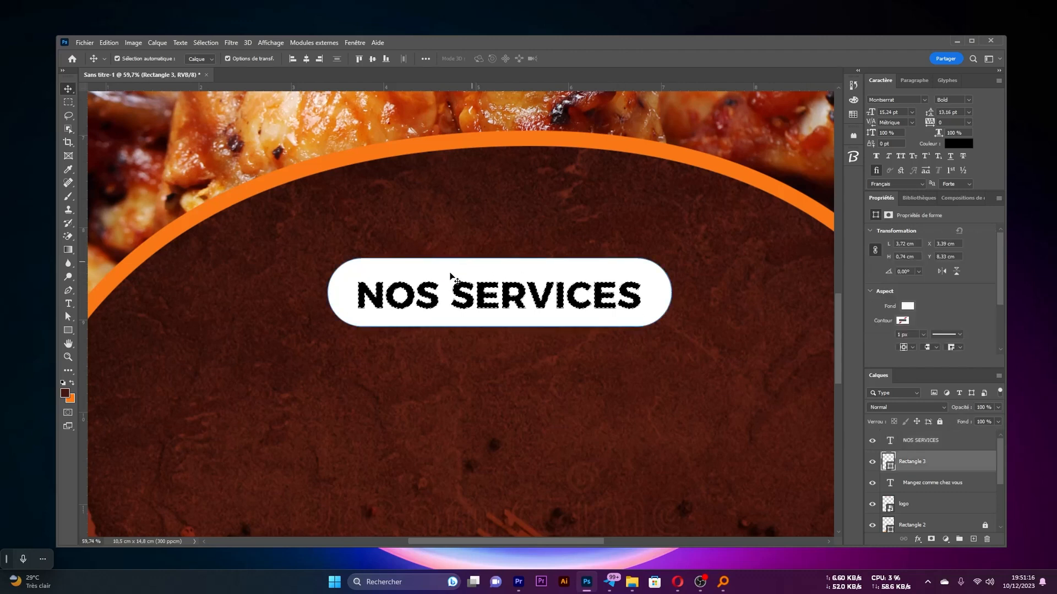
left_click(932, 540)
Delete the NOS SERVICES text layer and invert the white pill's mask so the letters are cut out of it
left_click(923, 442)
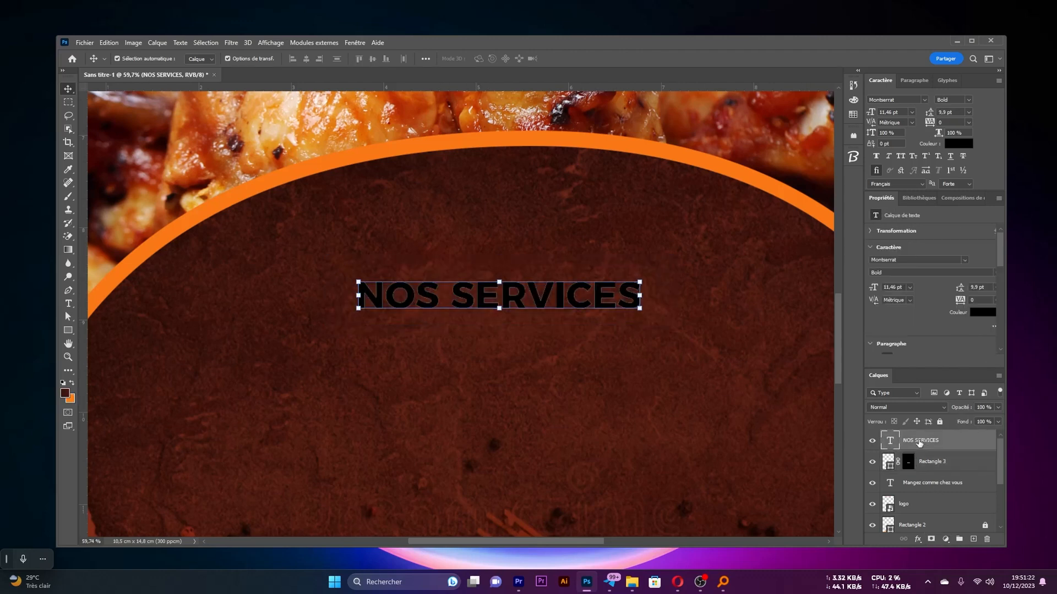
left_click_drag(919, 443, 986, 539)
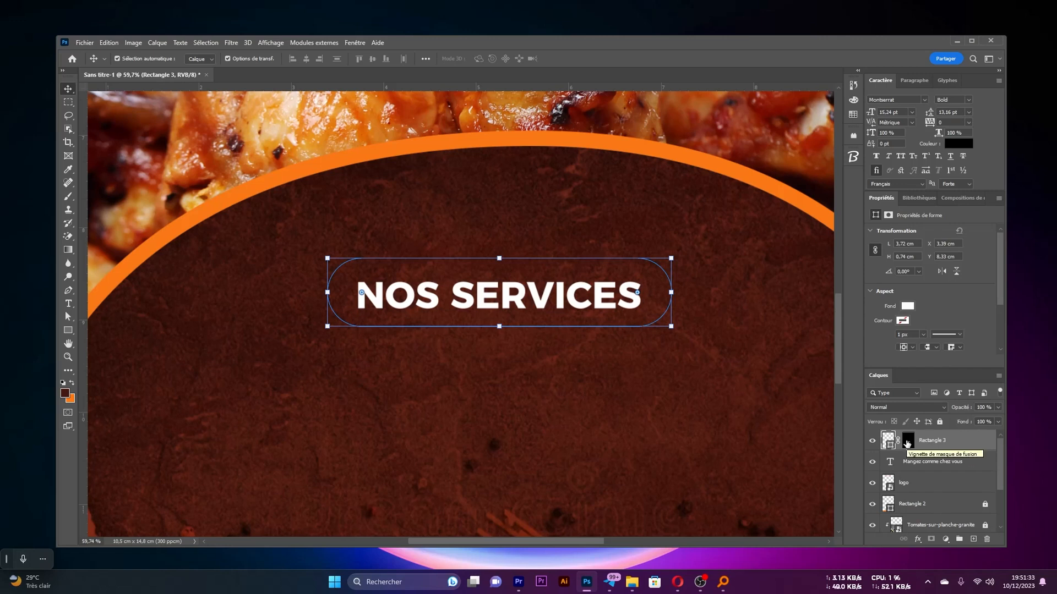
left_click(907, 442)
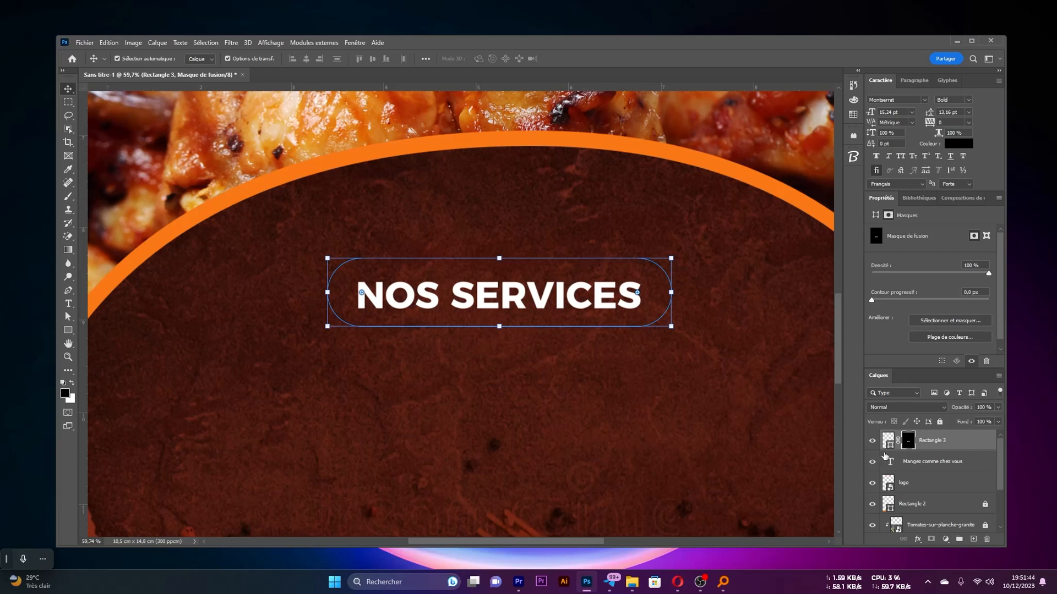
key("ctrl+i")
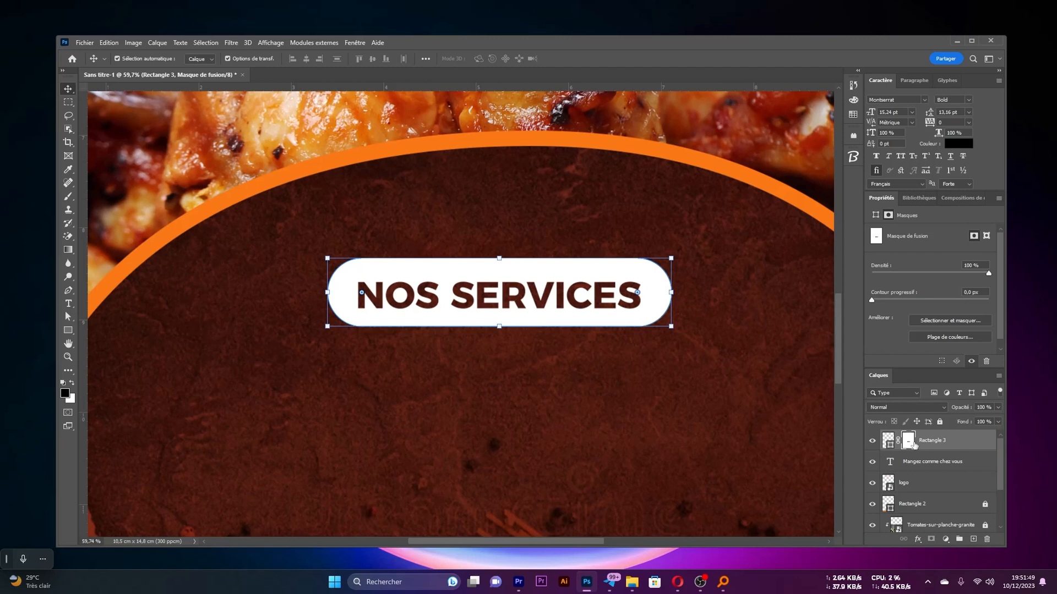
left_click(623, 363)
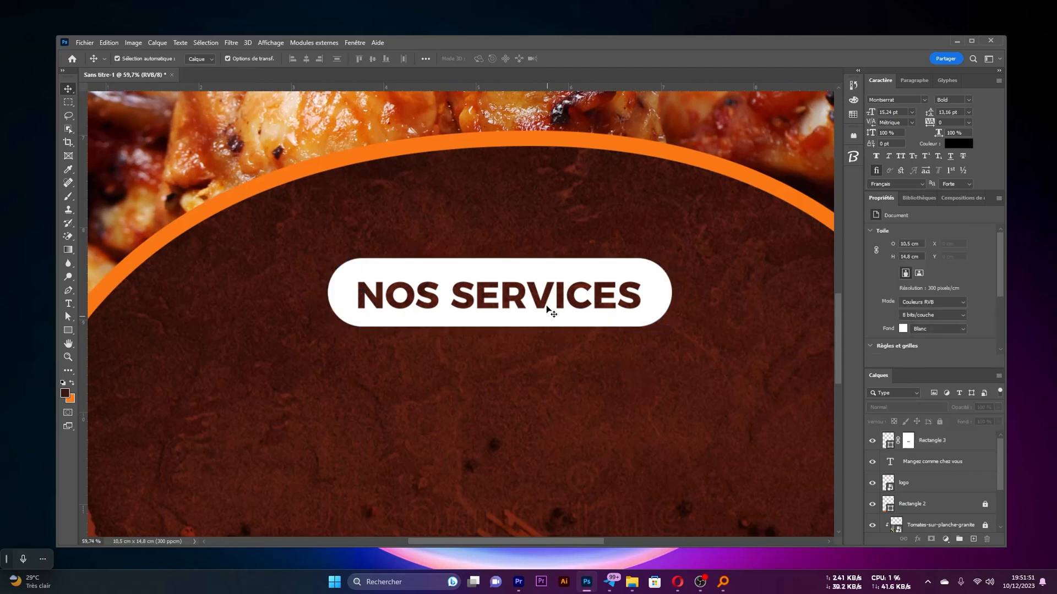
Nudge the NOS SERVICES pill slightly upward, closer to the dome's upper edge
left_click_drag(548, 276, 553, 245)
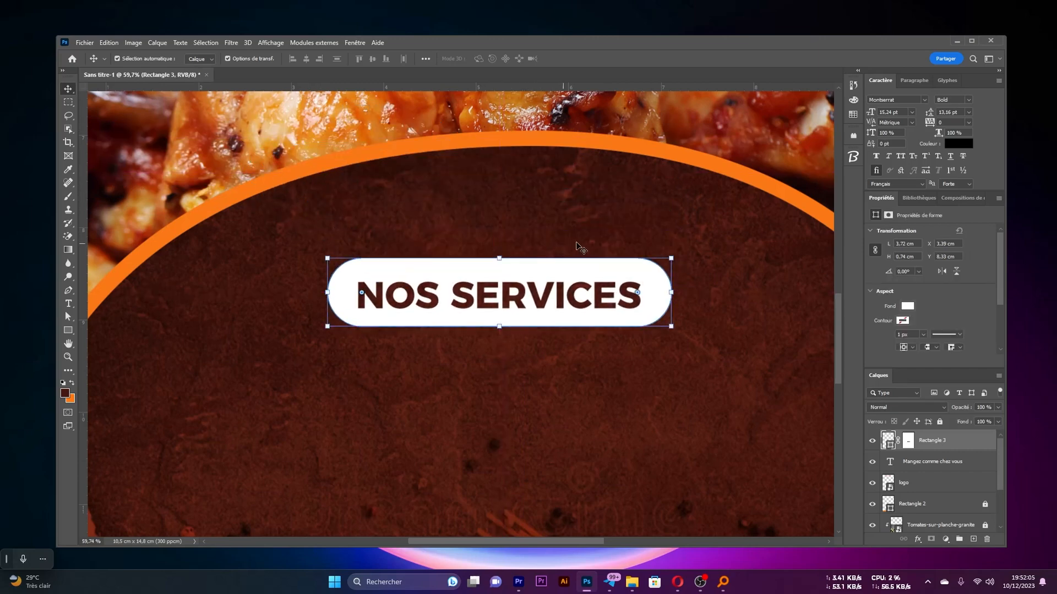
scroll(552, 241, "down", 5)
scroll(536, 306, "up", 2)
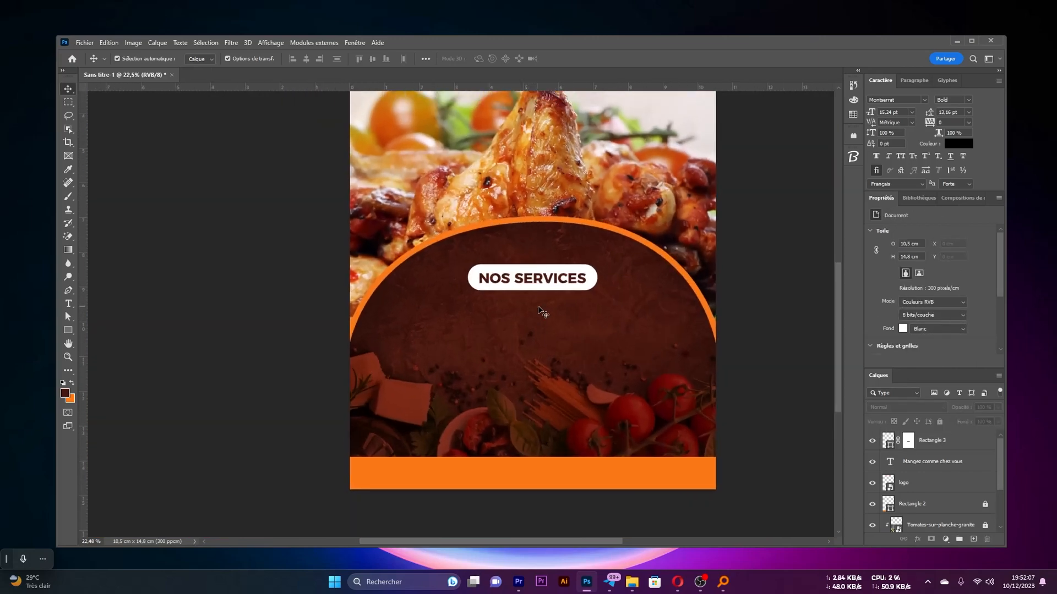
scroll(544, 313, "down", 4)
left_click_drag(547, 334, 521, 308)
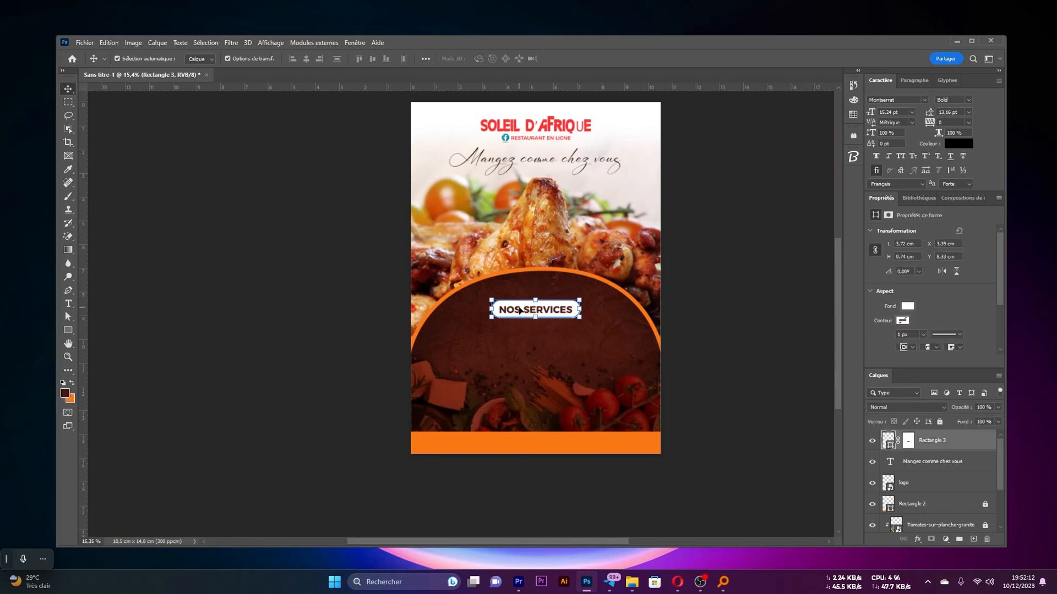
key("shift+Up")
key("shift+Up")
key("shift+Up")
key("shift+Up")
key("shift+Up")
key("shift+Up")
left_click(713, 327)
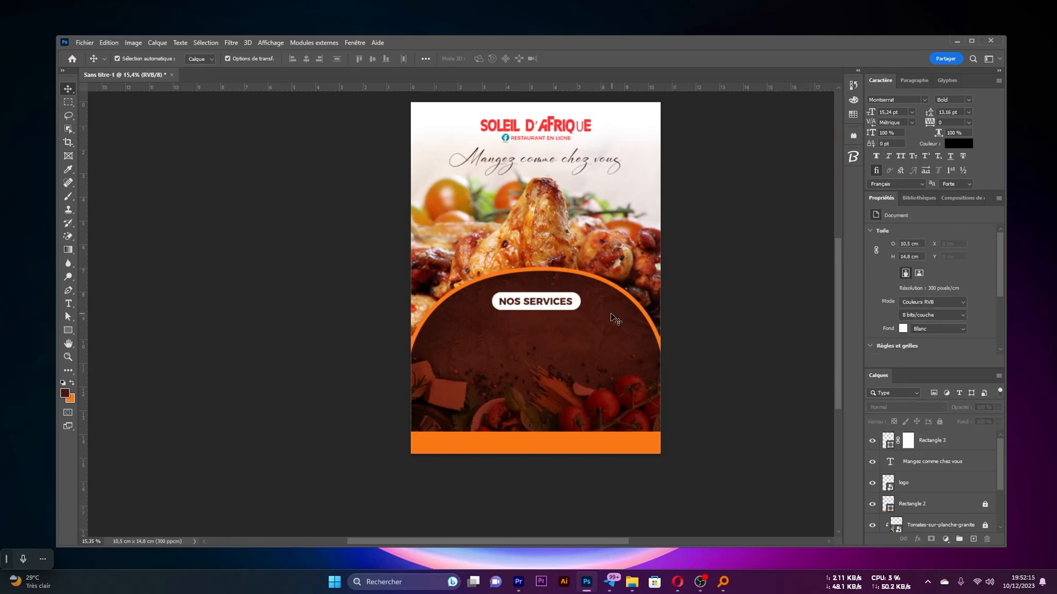
Start a new text in the brown dome below the NOS SERVICES pill
scroll(609, 314, "down", 3)
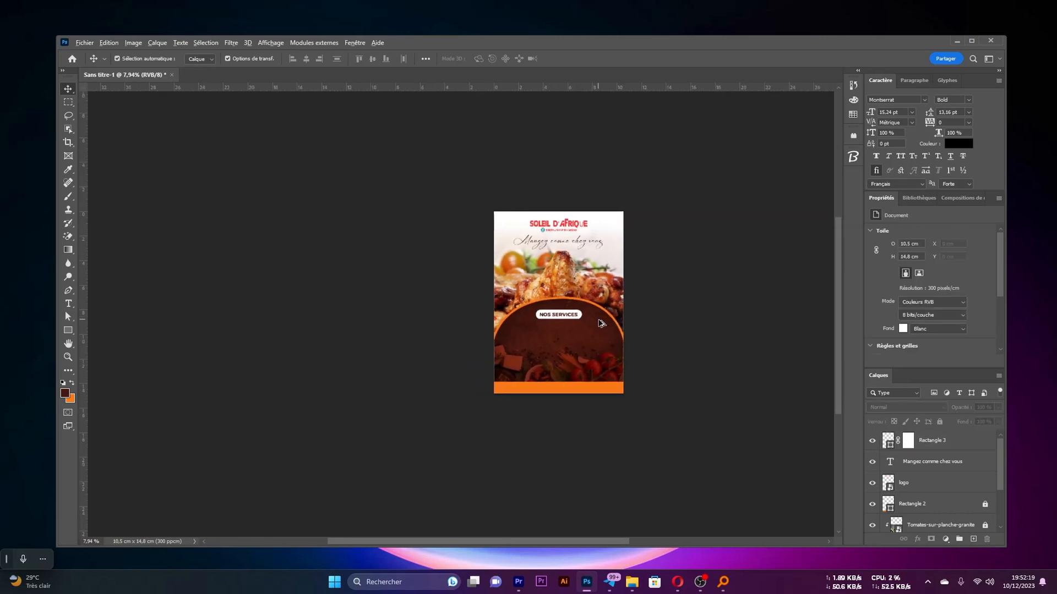
scroll(603, 323, "up", 1)
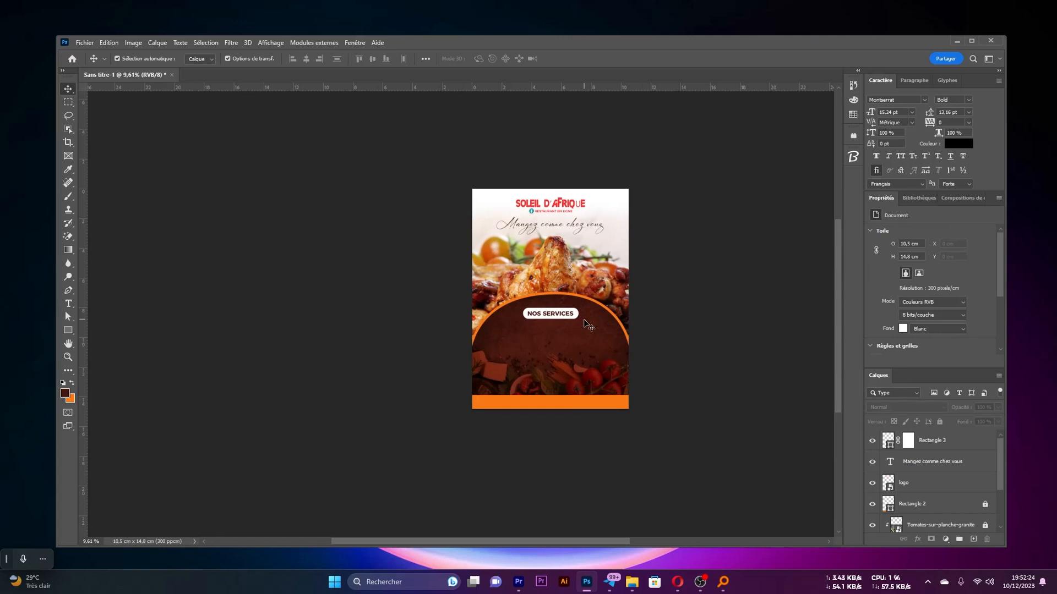
scroll(585, 323, "up", 3)
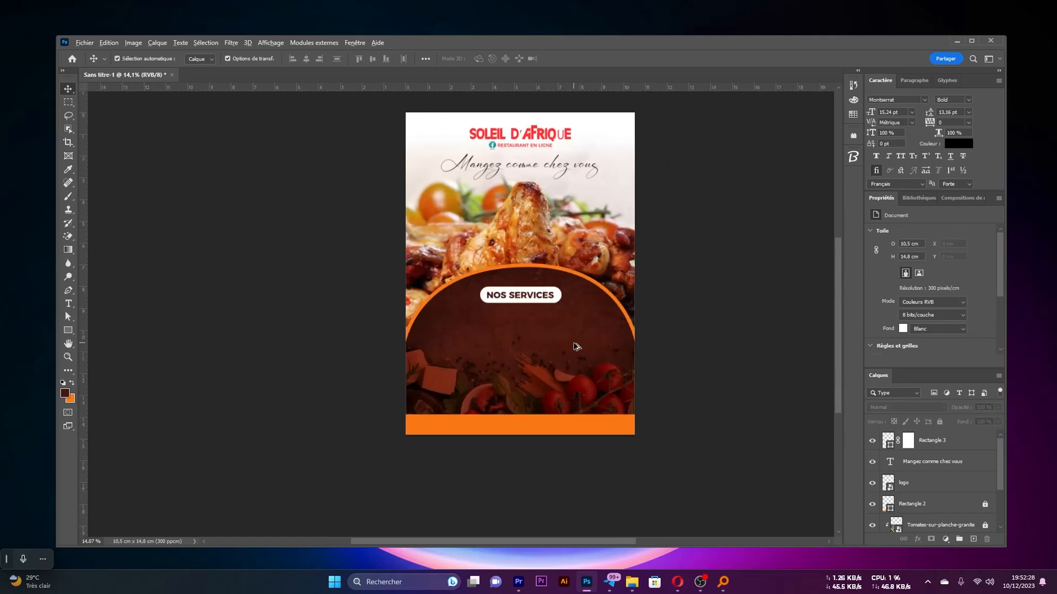
key("t")
left_click(459, 322)
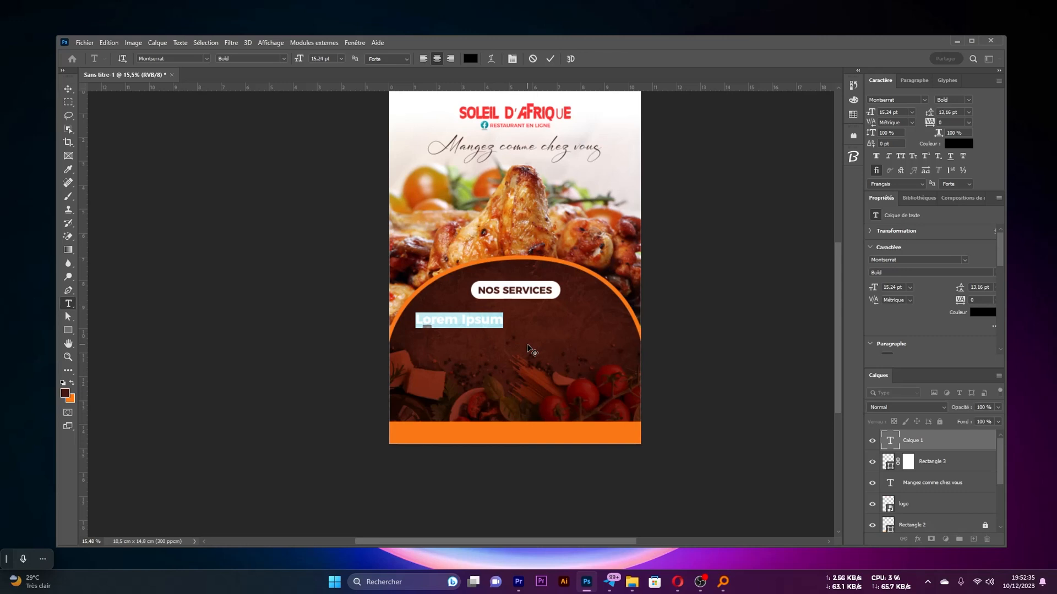
key("BackSpace")
type("LIVRAISON DE NOURRI")
key("ctrl+a")
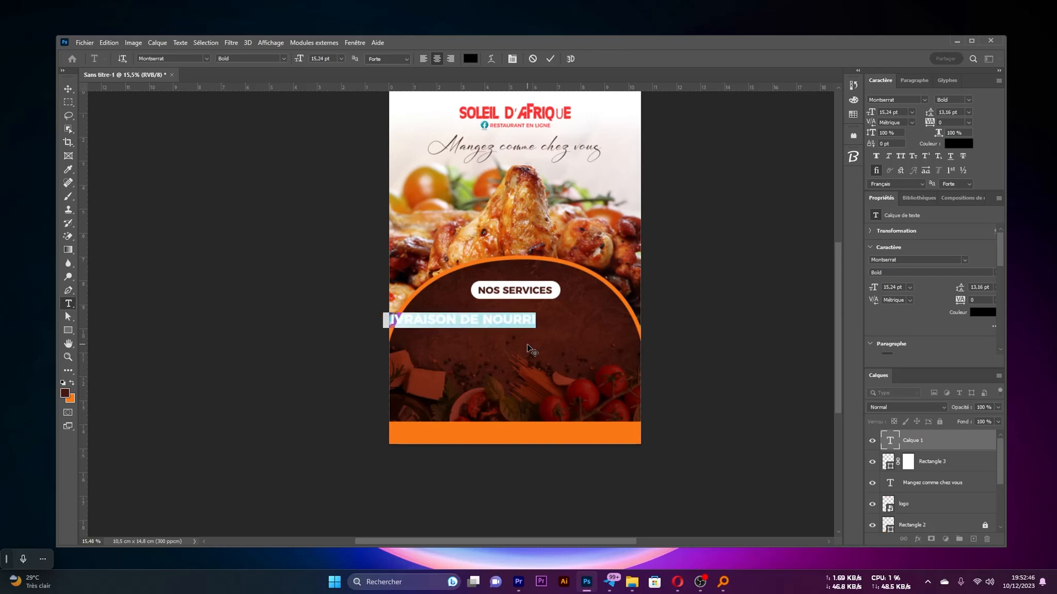
Enter "Livraison de nourritures" and "Service traiteur" as two lines of the new text
type("Livr")
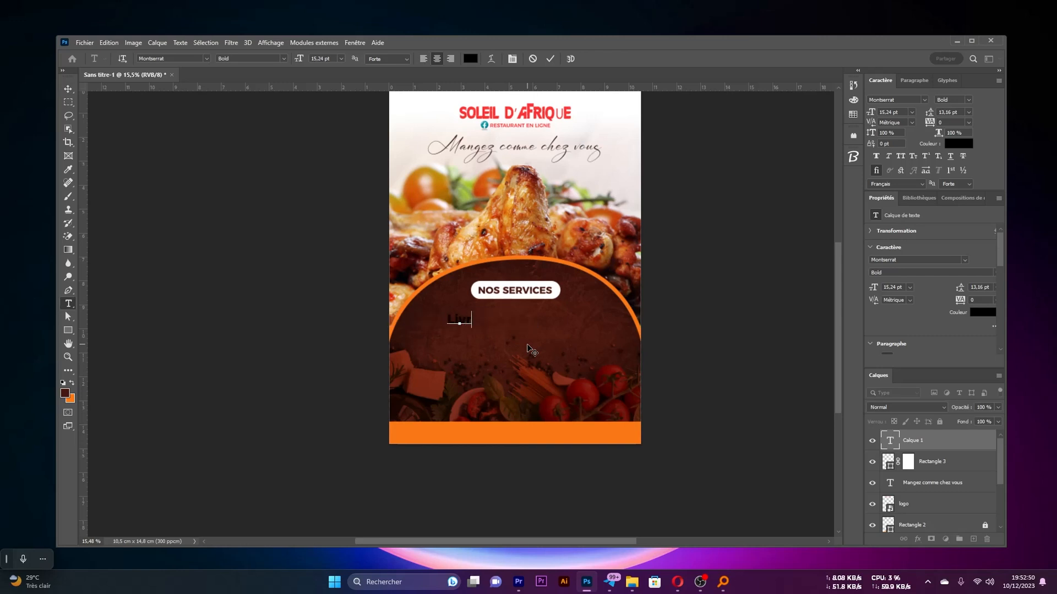
type("aison de nourritures")
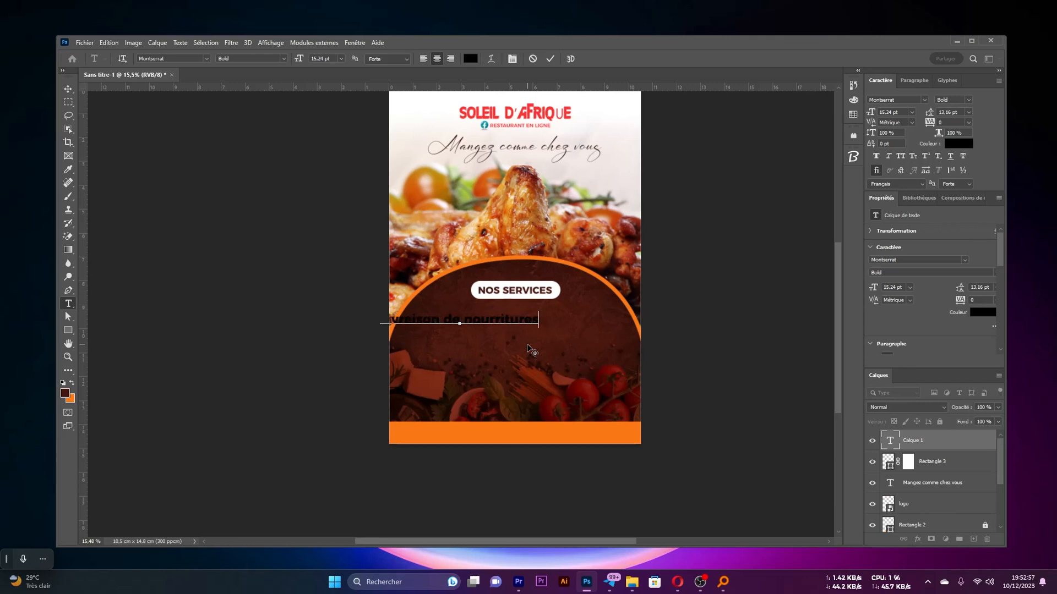
key("Return")
type("Service traiteur")
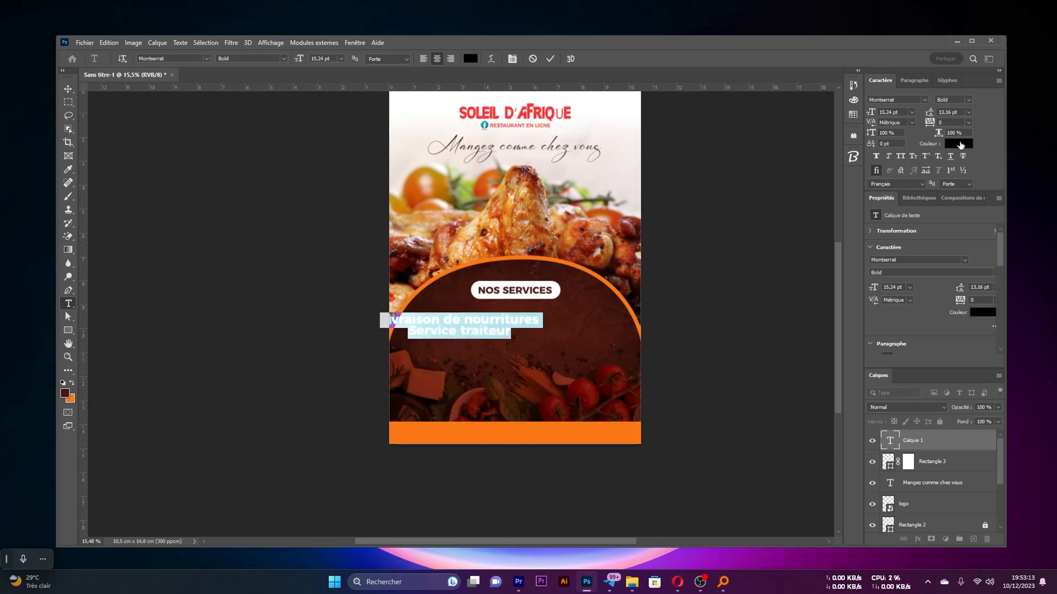
Colour both lines of the services text white and commit the text
left_click(960, 144)
left_click(715, 276)
left_click(550, 59)
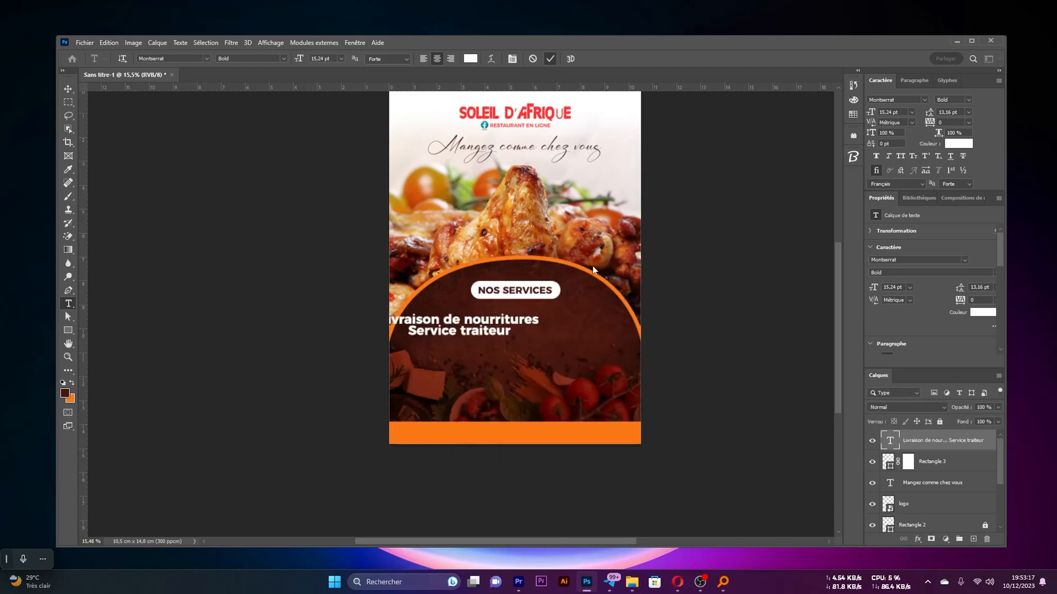
Centre the two-line services text below the NOS SERVICES pill and scale it down to about 12.08 pt
key("v")
left_click_drag(478, 325, 543, 321)
scroll(543, 321, "up", 4)
scroll(542, 323, "up", 1)
scroll(518, 347, "up", 1)
scroll(518, 351, "down", 4)
scroll(518, 350, "up", 1)
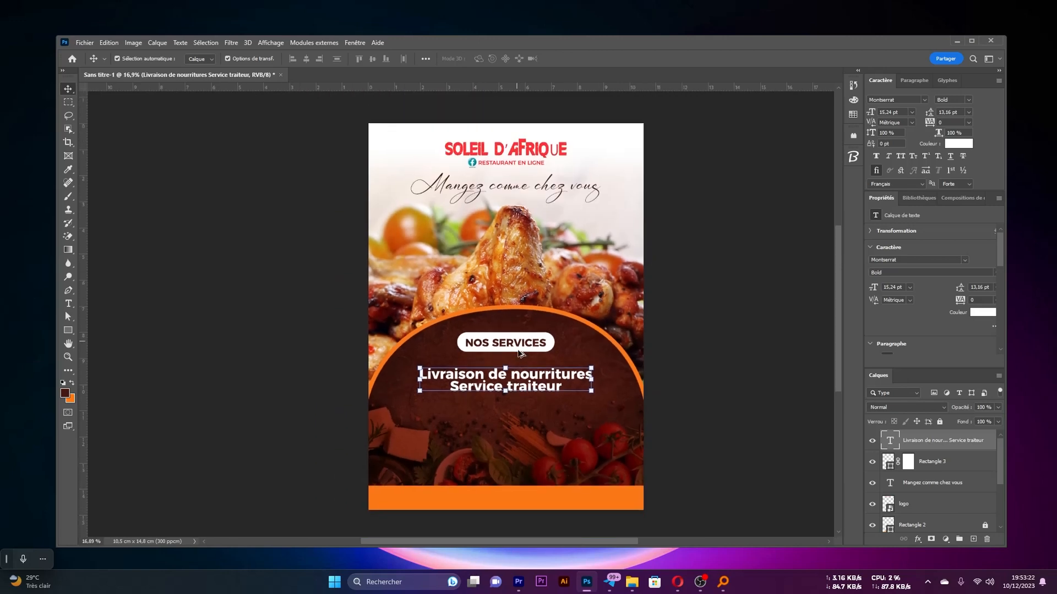
scroll(520, 353, "up", 1)
left_click_drag(528, 376, 530, 380)
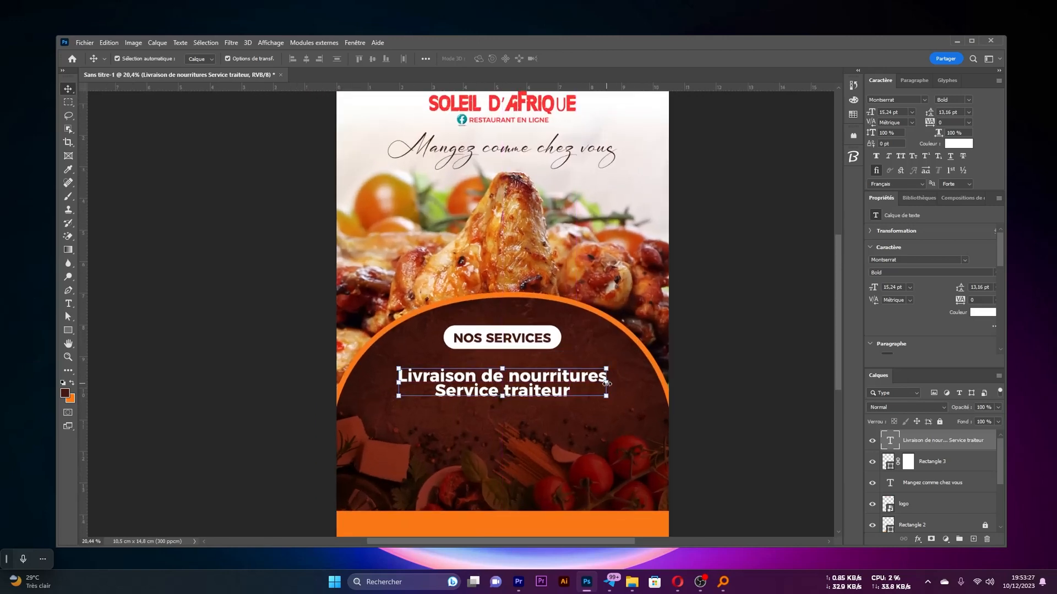
left_click_drag(607, 383, 585, 385)
key("Return")
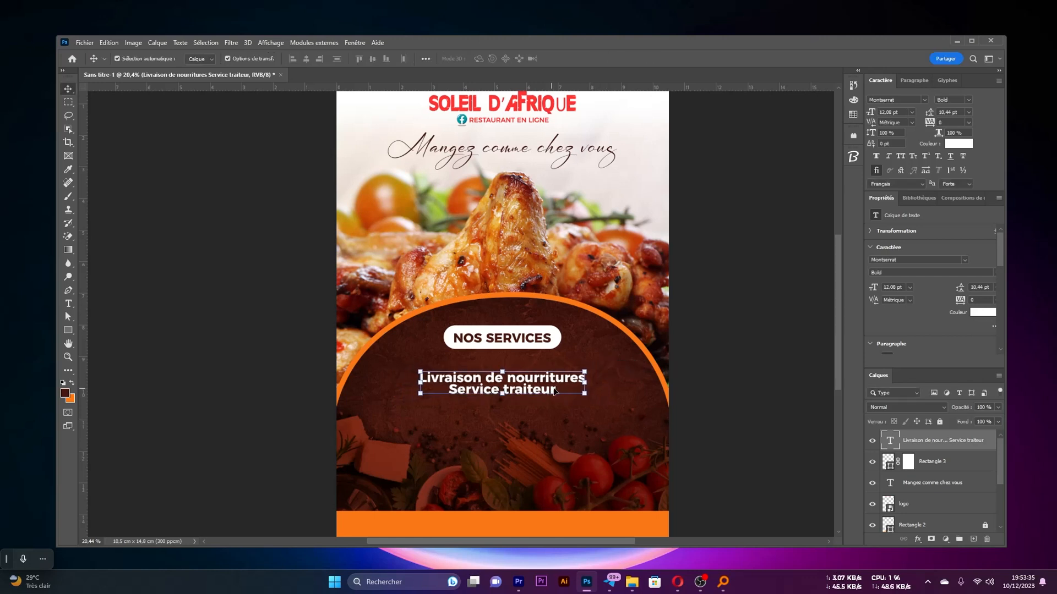
Set the line spacing of the services text to Auto
scroll(582, 422, "up", 5)
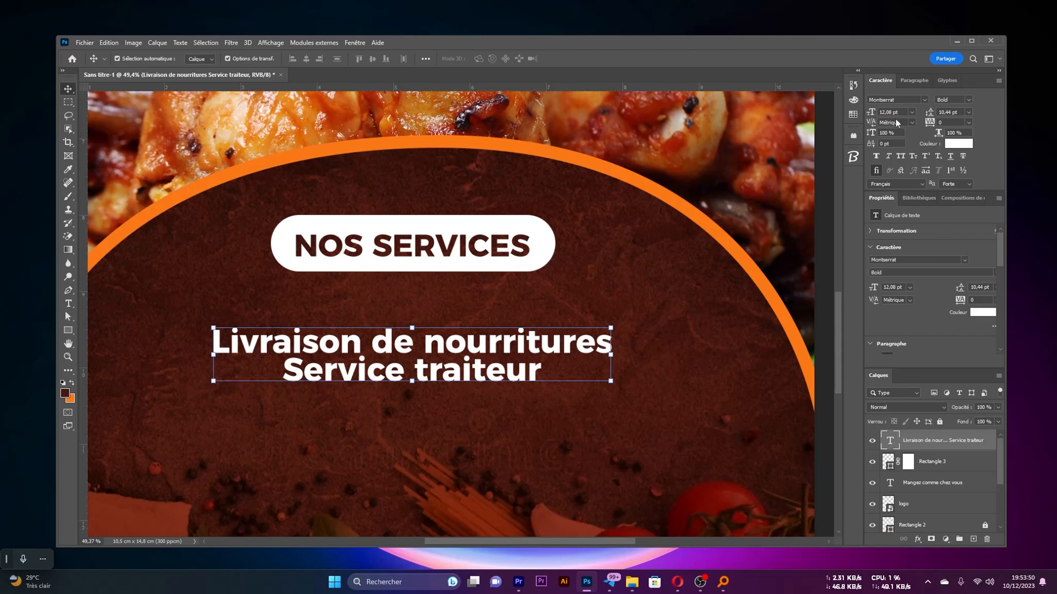
left_click(969, 113)
left_click(952, 122)
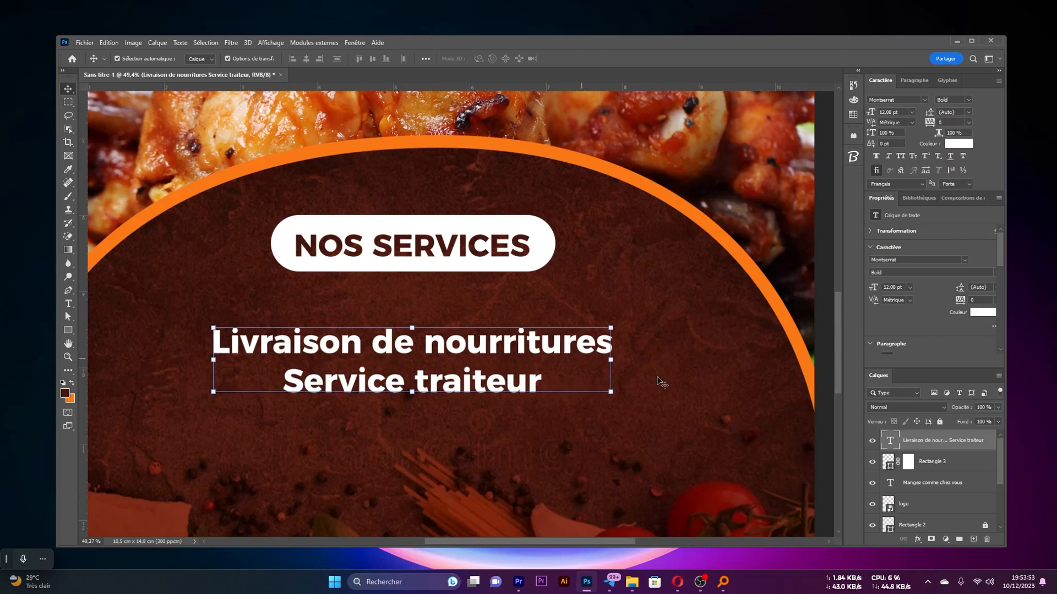
left_click(694, 359)
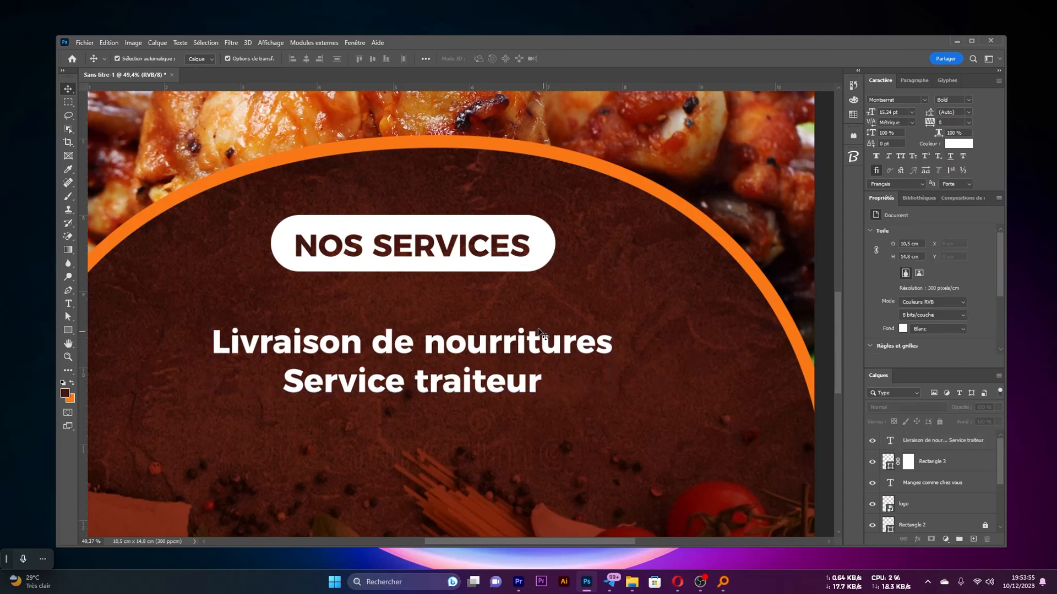
Undo the automatic line spacing of the services text to compare both versions on the whole flyer
left_click(539, 332)
scroll(496, 347, "down", 3)
scroll(468, 352, "up", 3)
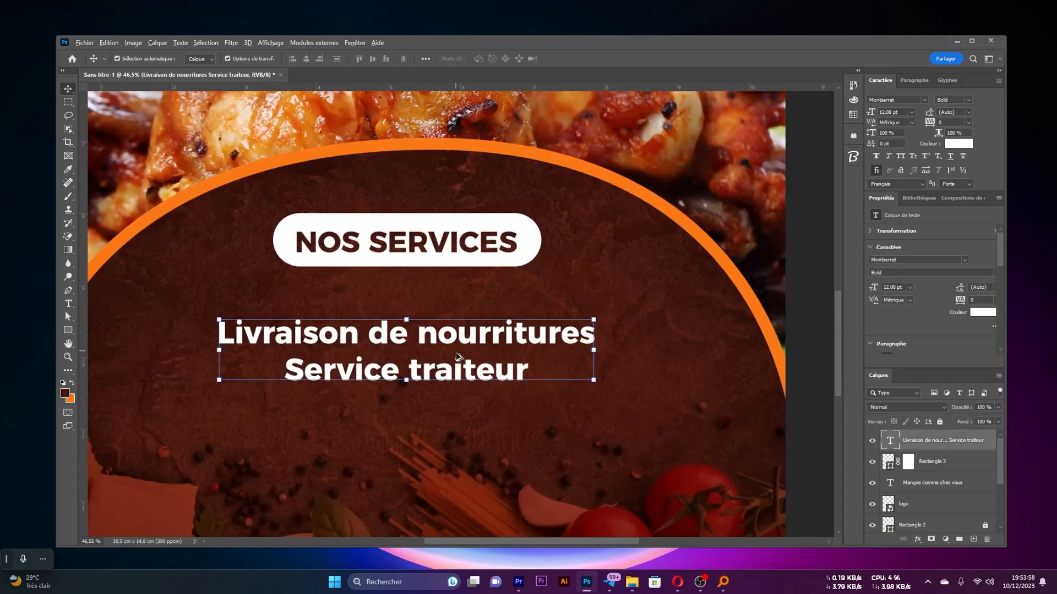
scroll(456, 357, "down", 5)
left_click(669, 342)
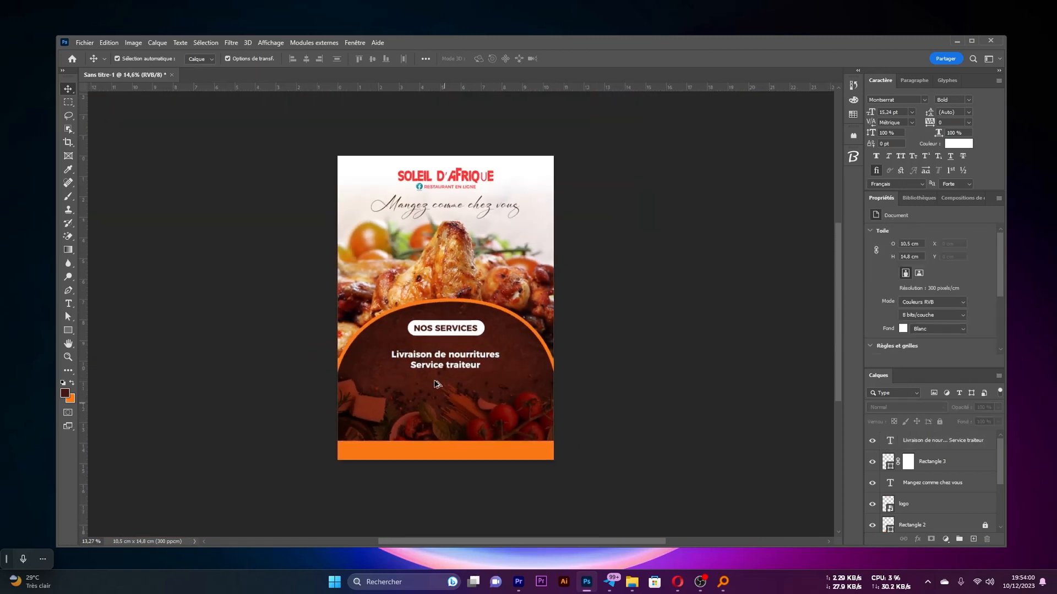
key("ctrl+z")
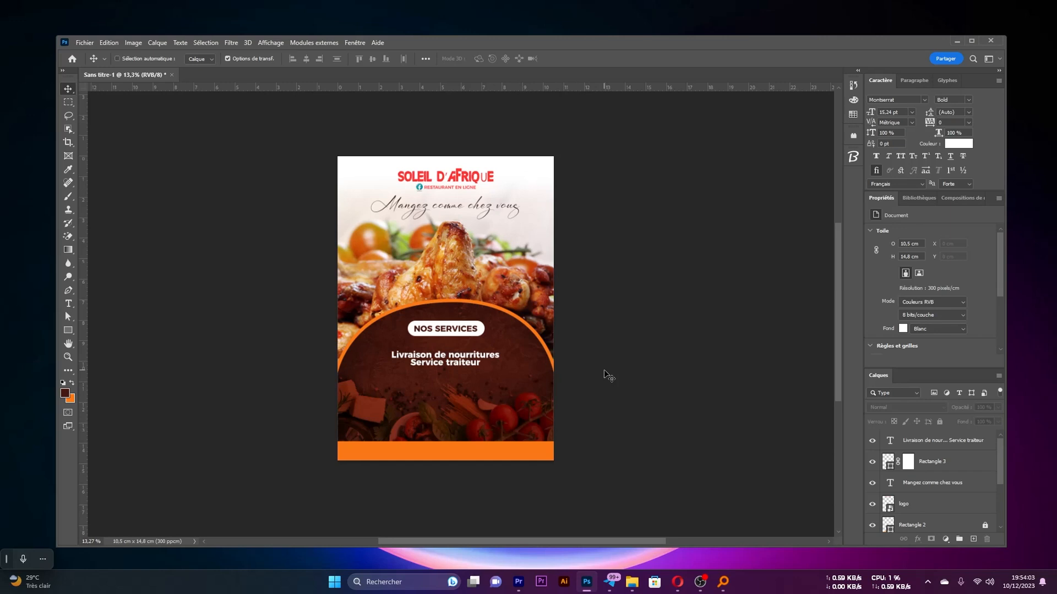
scroll(473, 361, "up", 2)
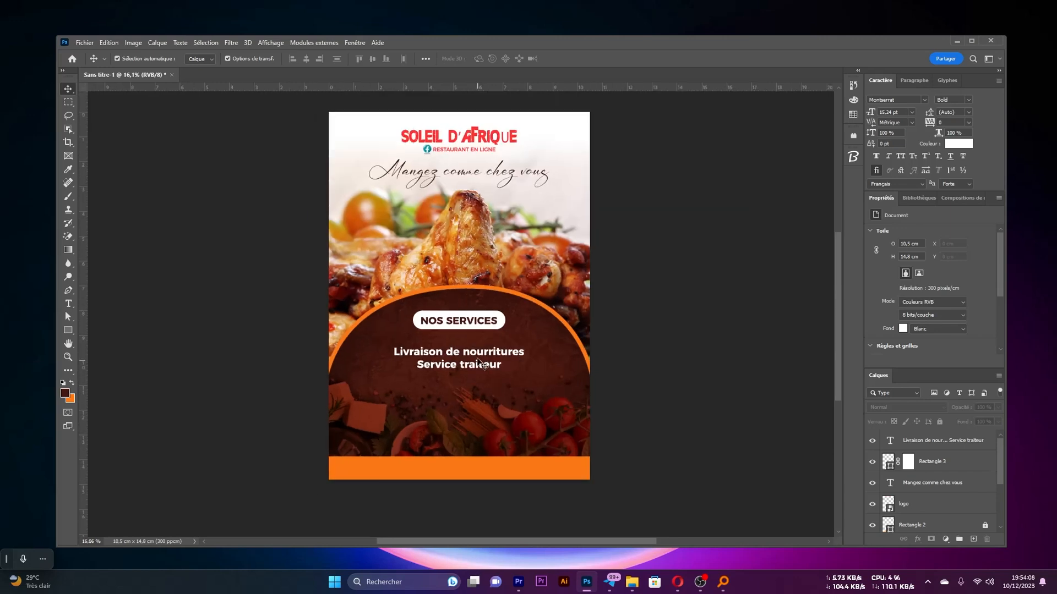
Scale the services text down further to about 10.78 pt, keeping it centred under the NOS SERVICES pill
left_click(477, 358, "ctrl")
left_click_drag(478, 355, 519, 351)
left_click(528, 353)
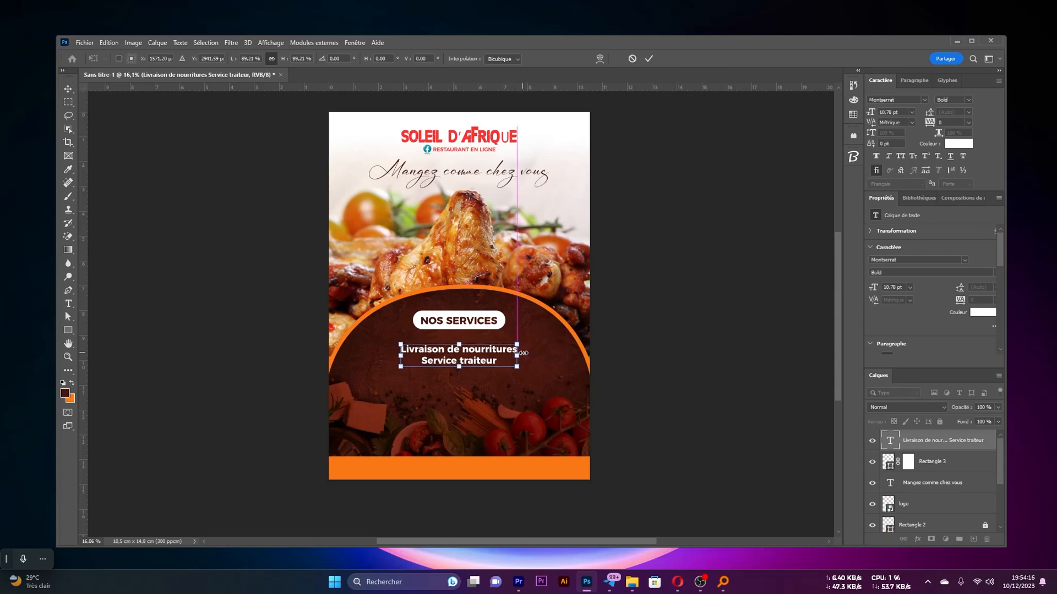
key("Return")
scroll(421, 362, "up", 7)
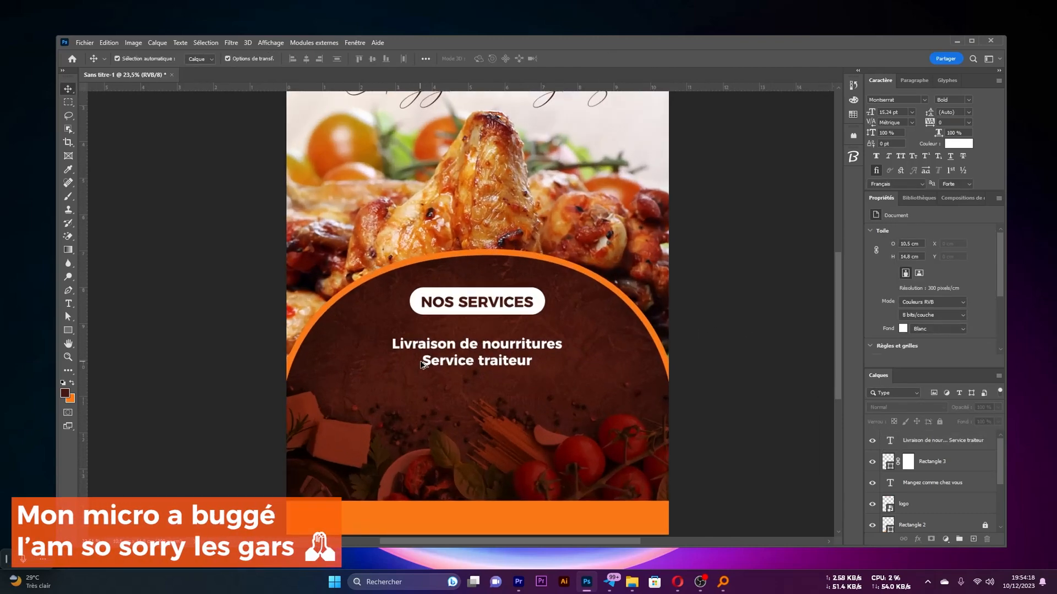
scroll(523, 351, "down", 3)
scroll(530, 337, "down", 3)
scroll(530, 340, "down", 3)
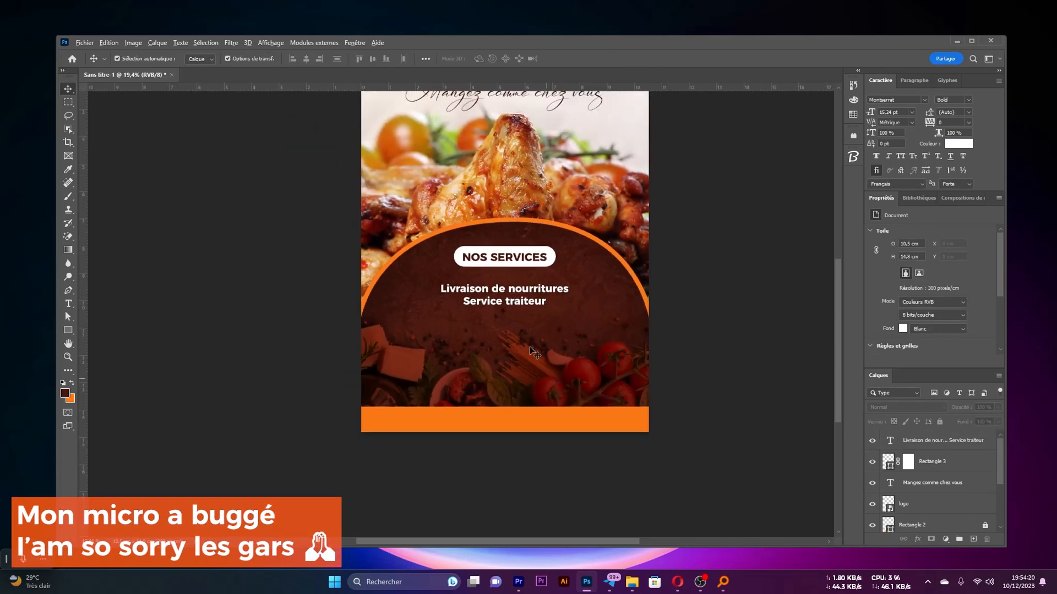
Add a white centred text line below the services list reading "Vous pouvez manger désormais sans vous déplacer"
scroll(545, 344, "up", 2)
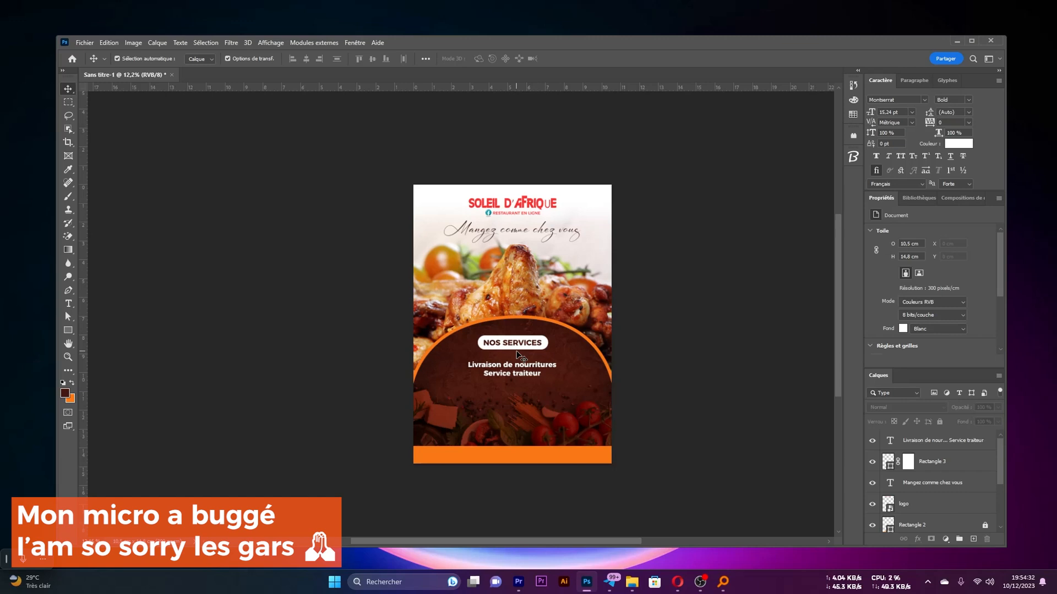
key("t")
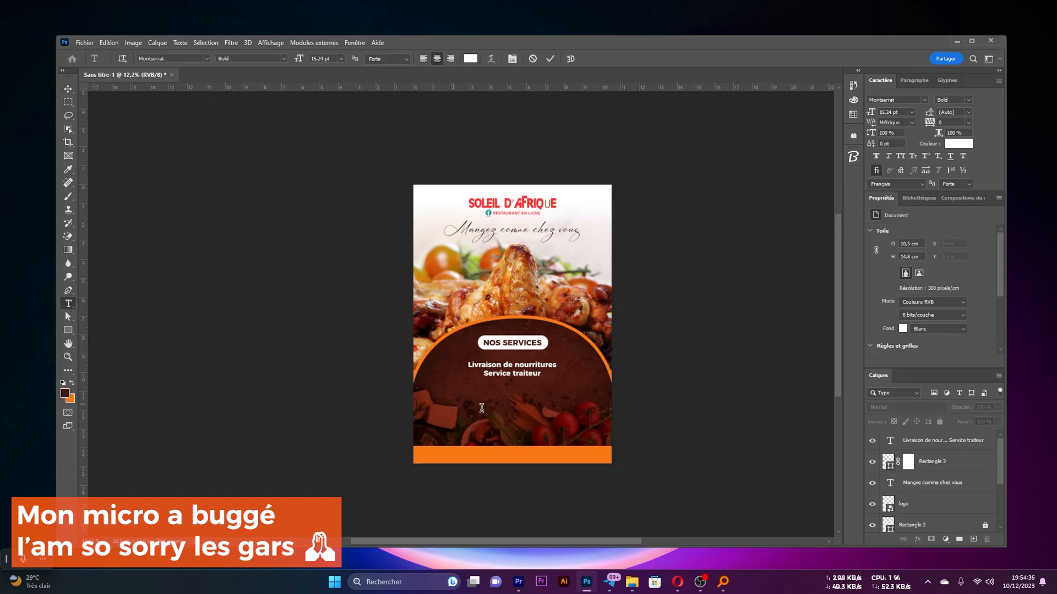
left_click(455, 405)
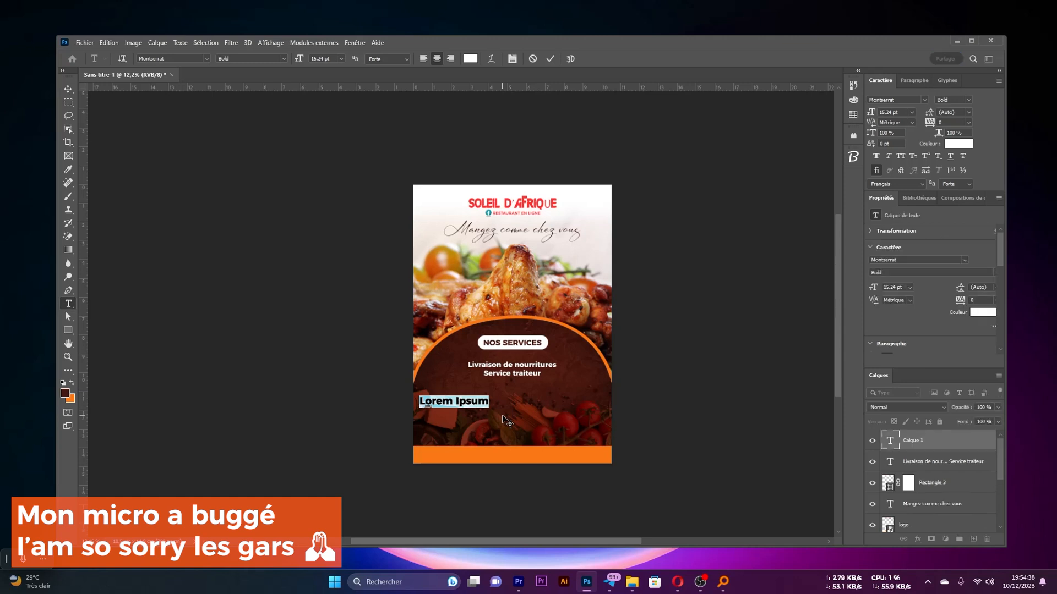
type("Vous")
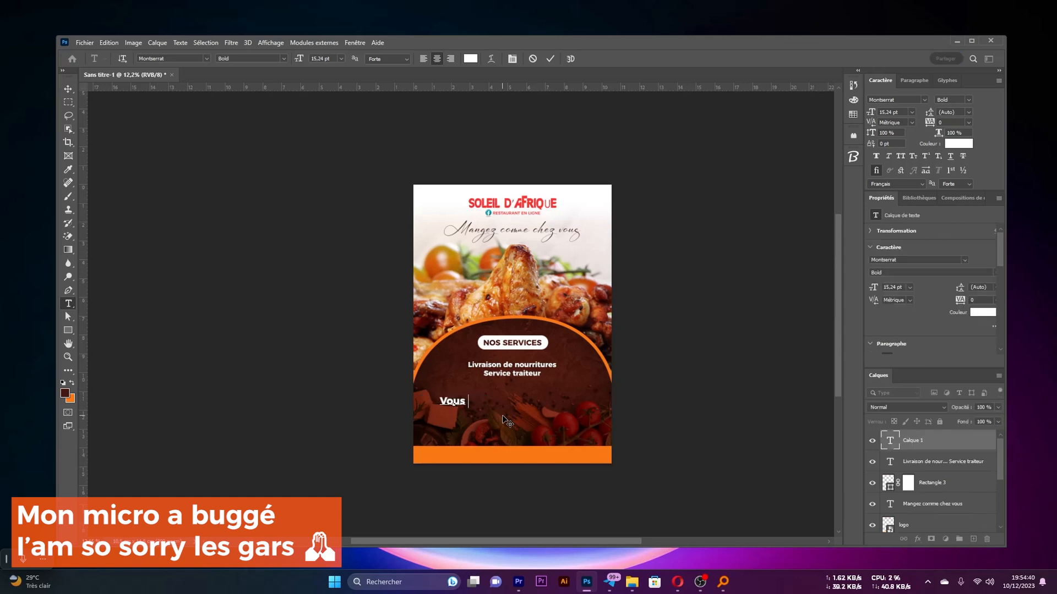
type(" pouvez")
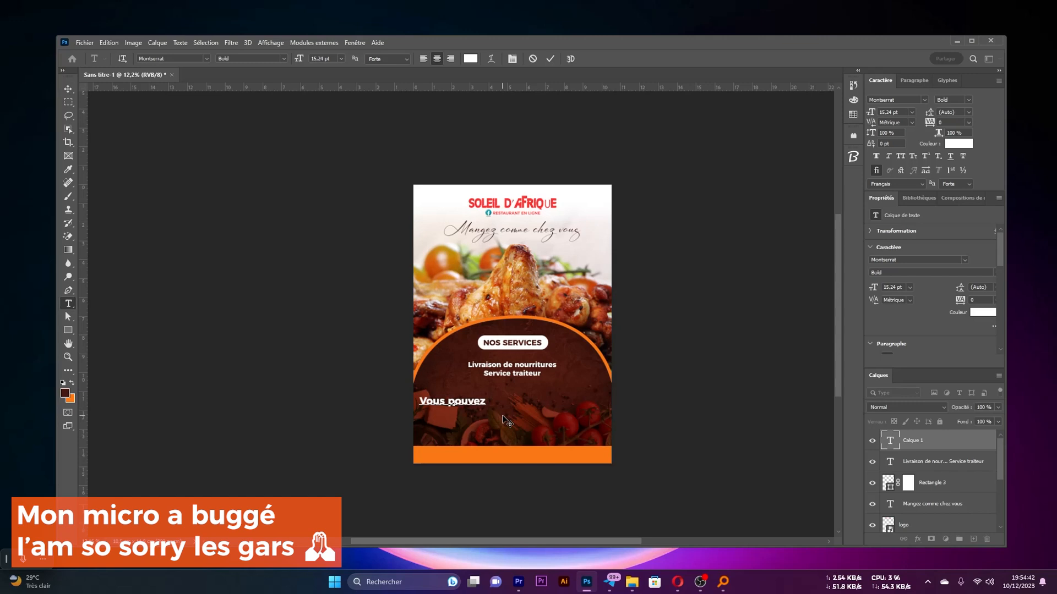
type(" man")
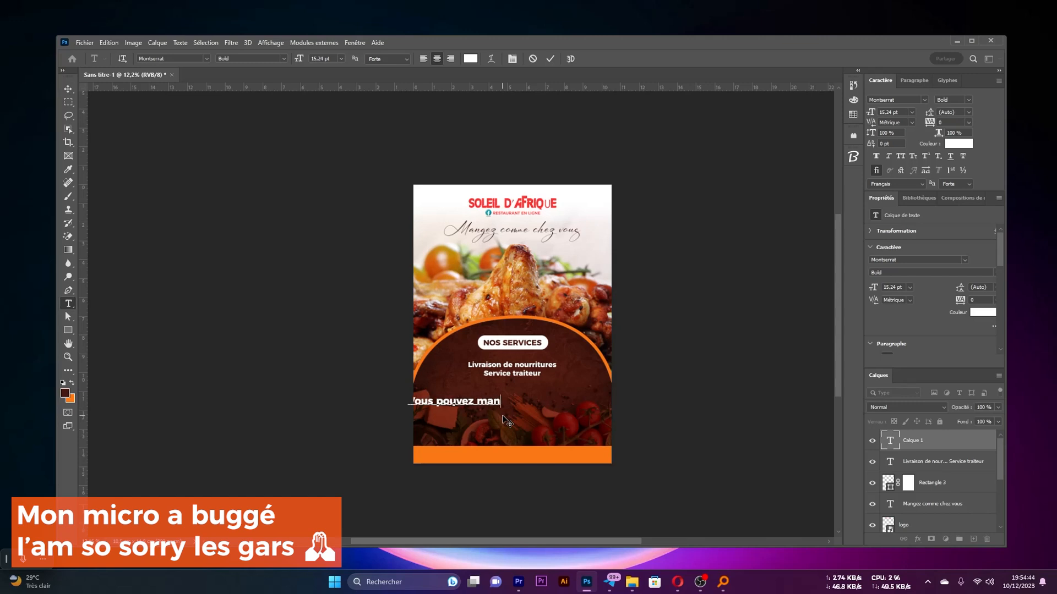
type("ger désormais")
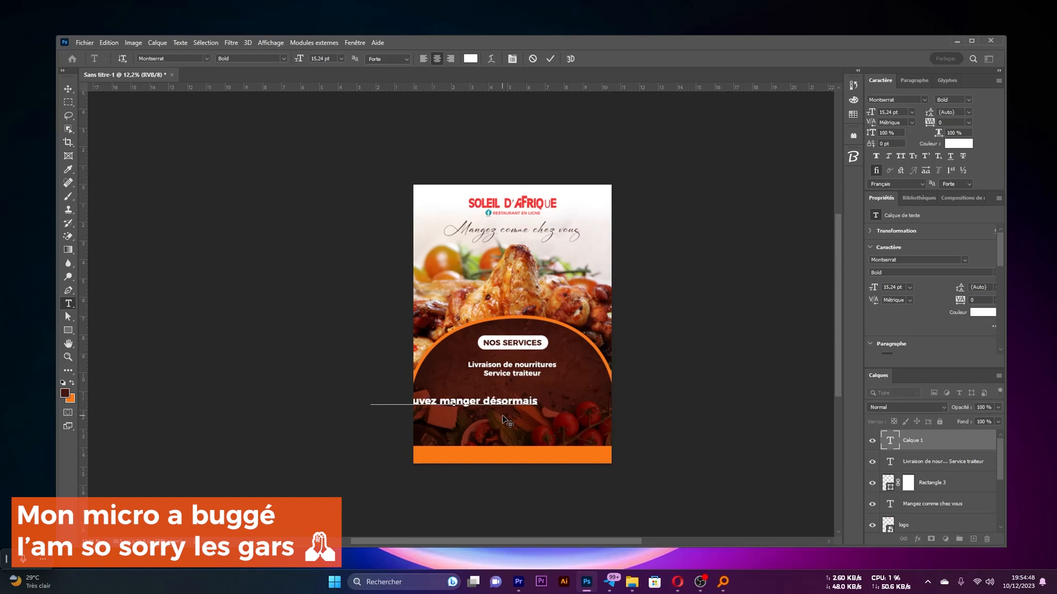
type(" sans vo")
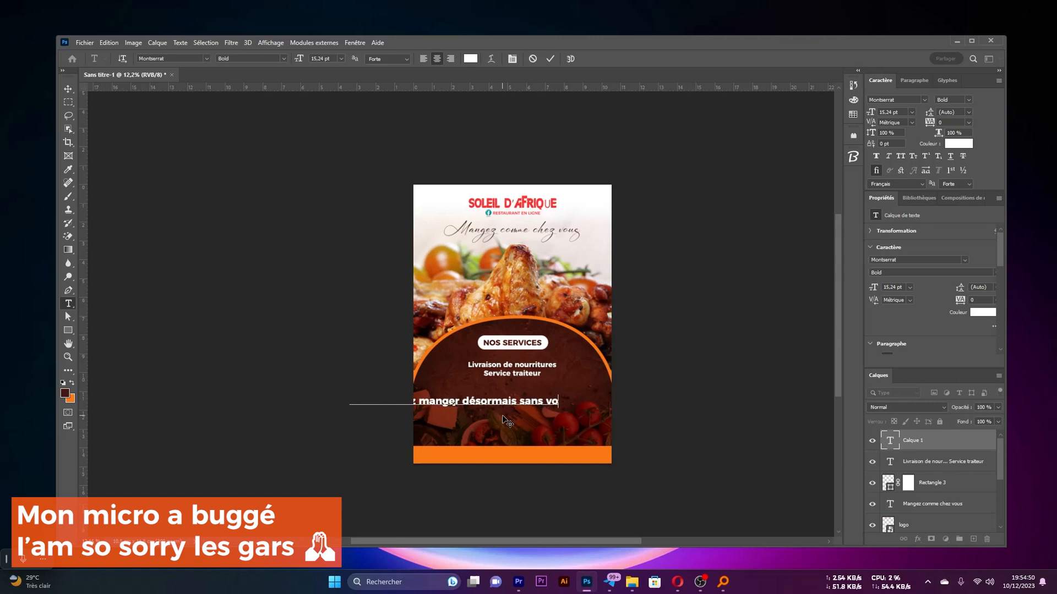
type("us déplacer")
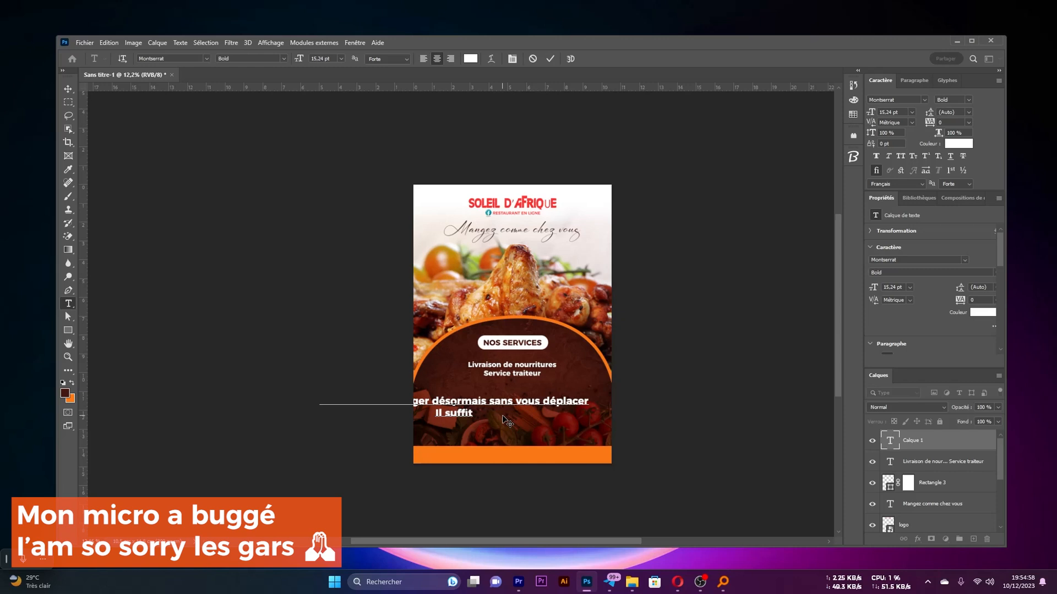
Add the second line "Il suffit de COMMANDER et on vient vous LIVRER" to the new text and commit it
type("Il suffit de COM")
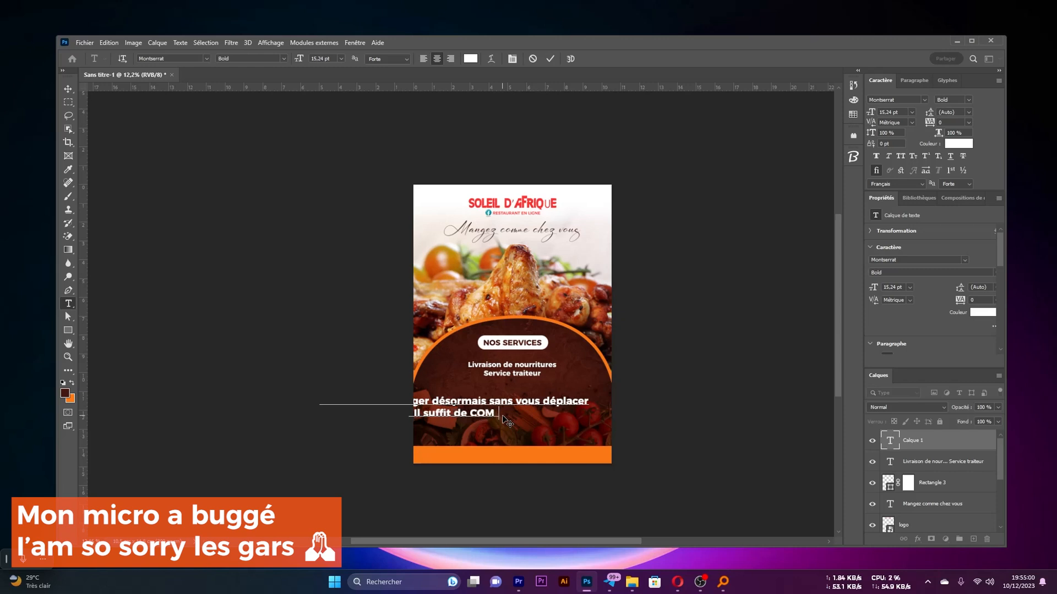
type("MANDER")
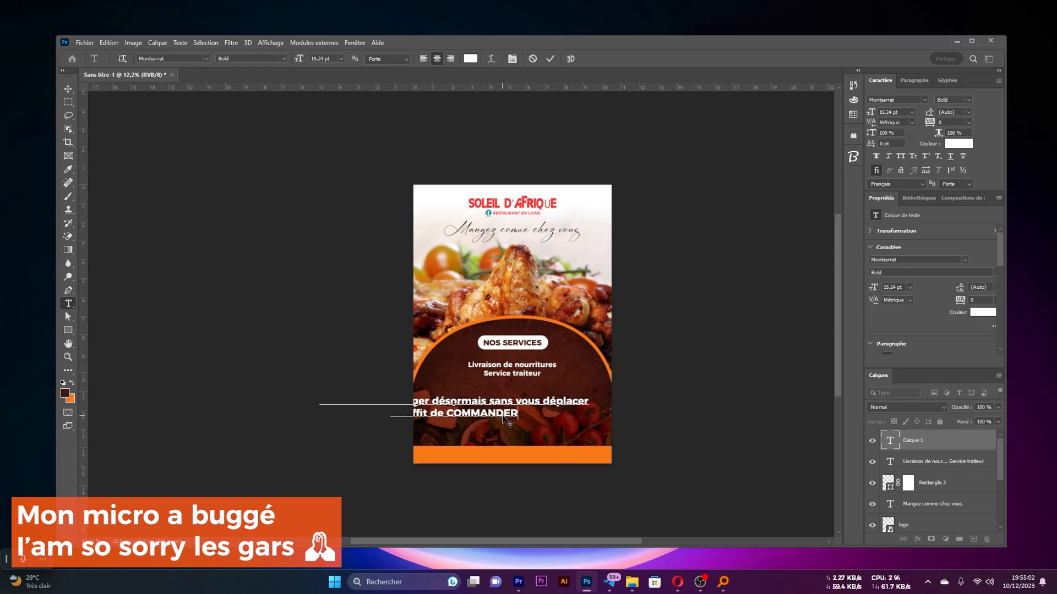
type(" et")
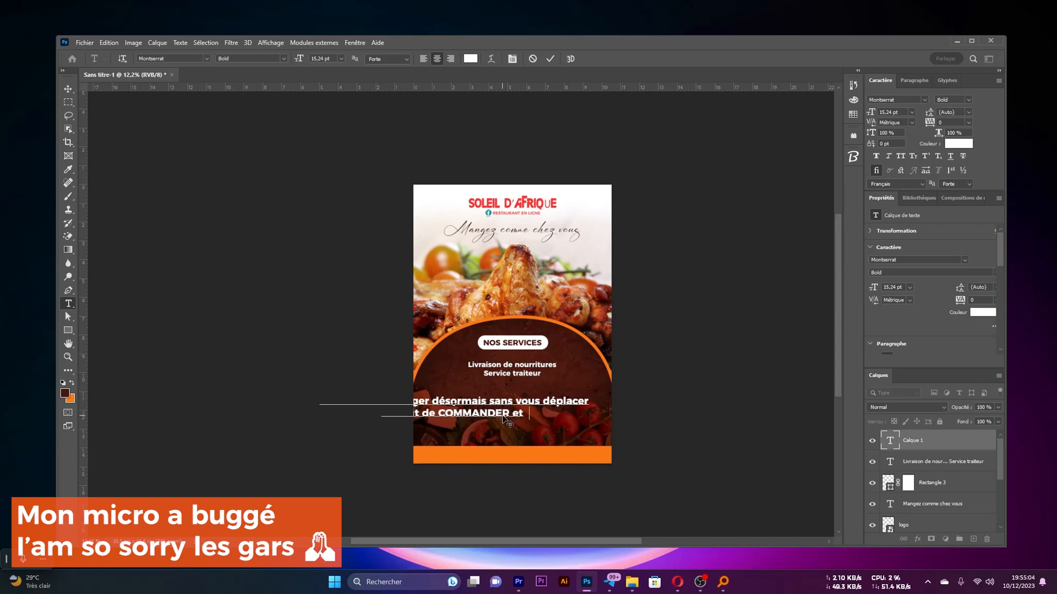
type(" on vien")
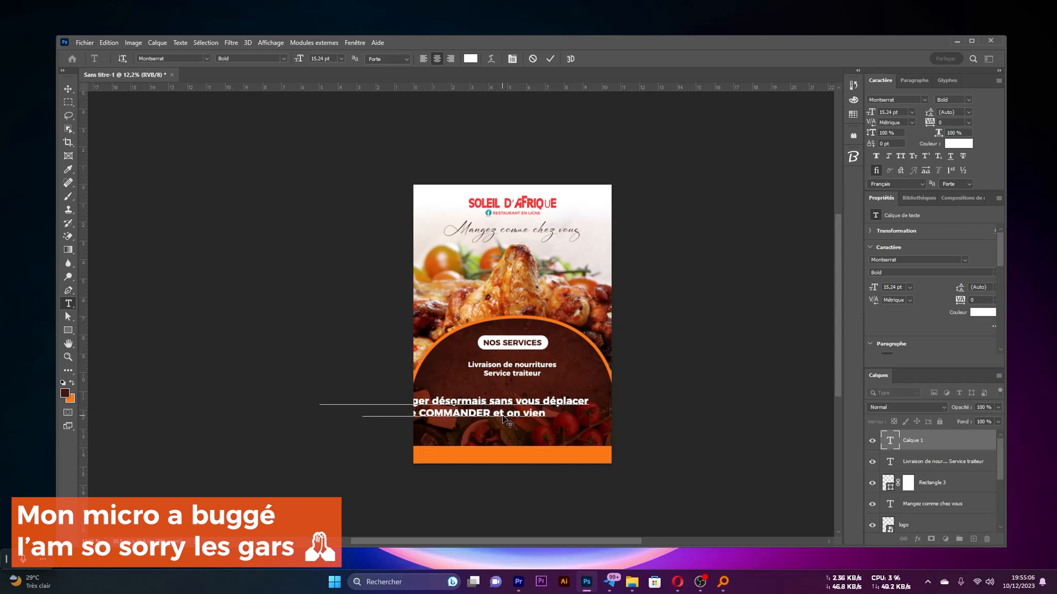
type("t vous ")
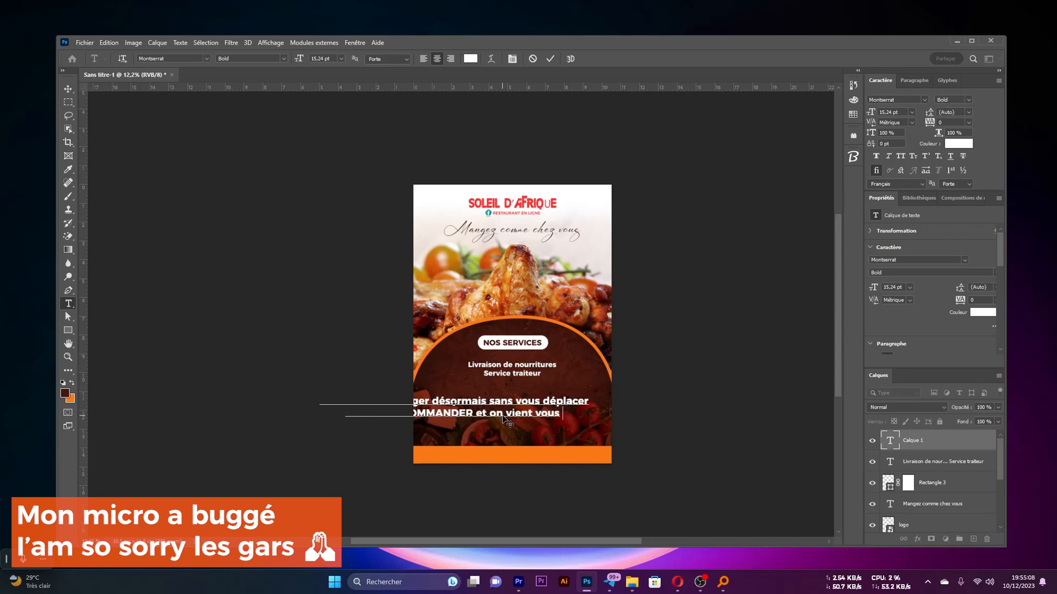
type("LIVRER")
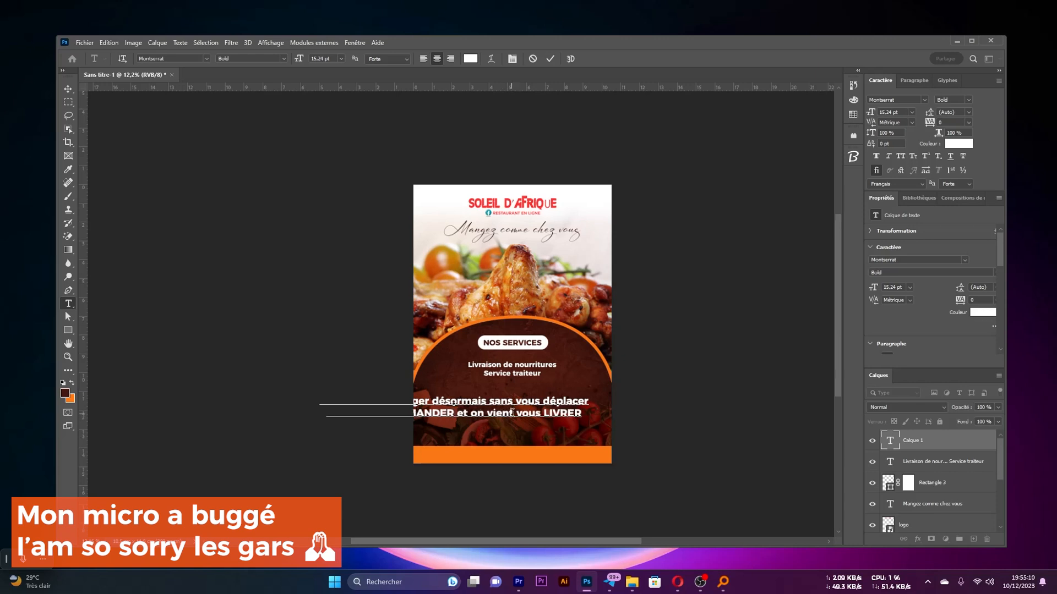
key("ctrl+a")
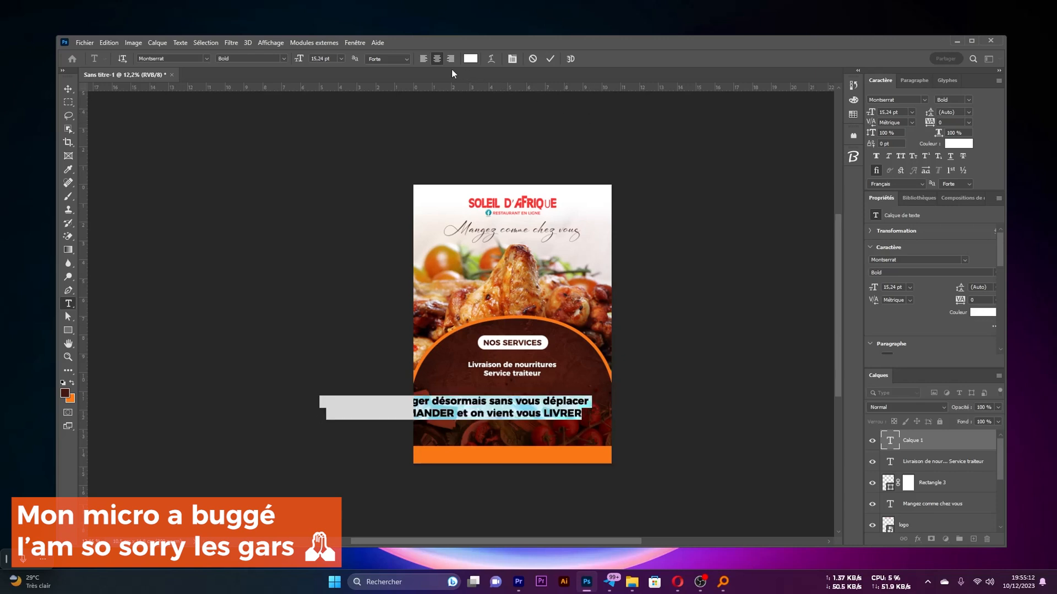
left_click(550, 60)
Centre the two-line delivery message horizontally on the flyer and scale it down to about 7.7 pt
key("v")
left_click_drag(486, 406, 543, 404)
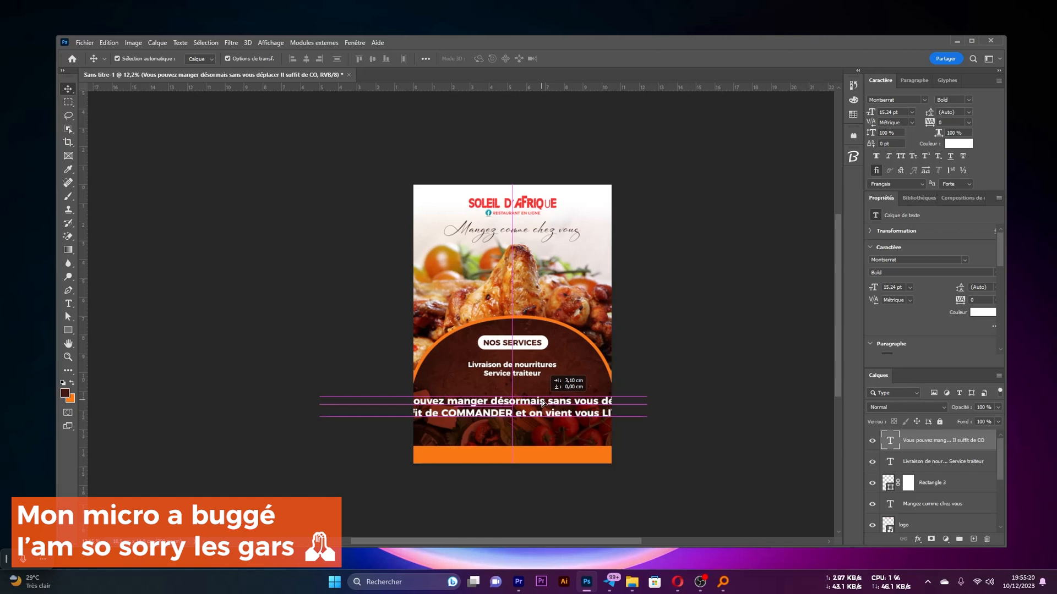
left_click_drag(543, 404, 544, 404)
left_click_drag(651, 405, 578, 403)
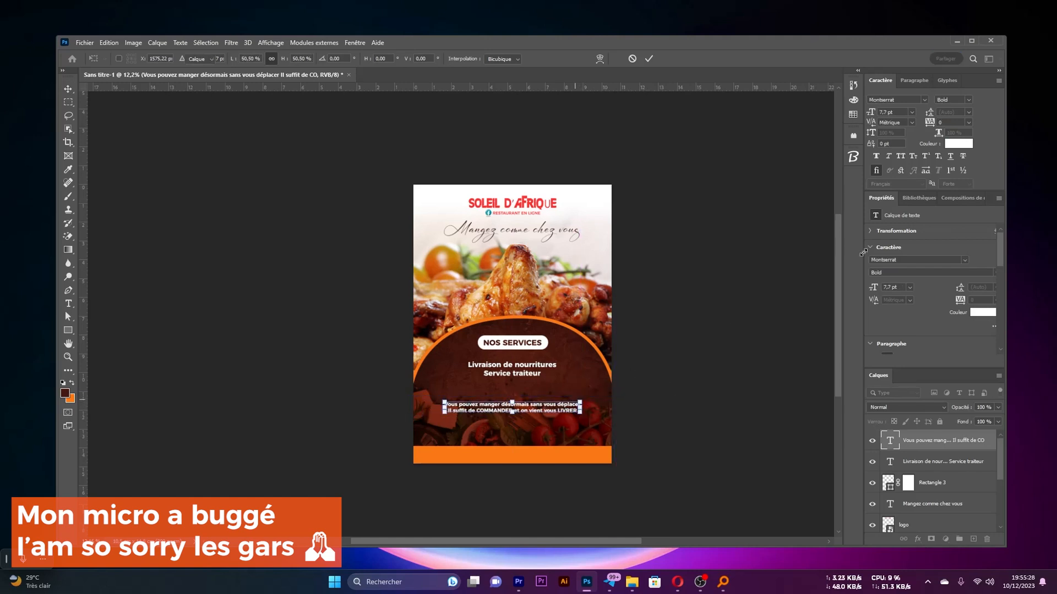
key("Return")
Set the font style of the delivery message to Montserrat Regular
left_click(968, 100)
left_click(969, 101)
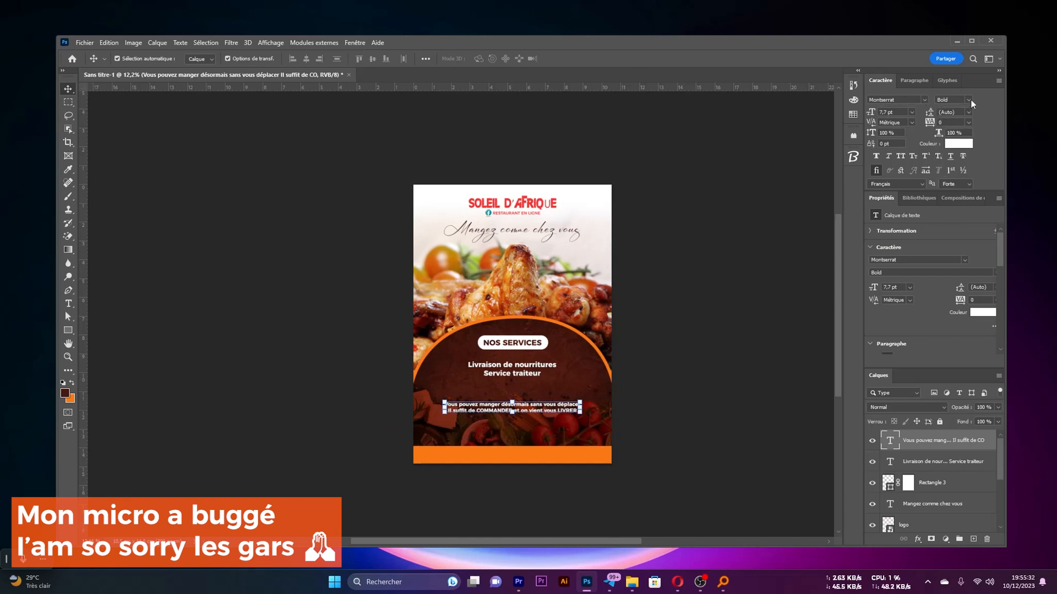
left_click(969, 101)
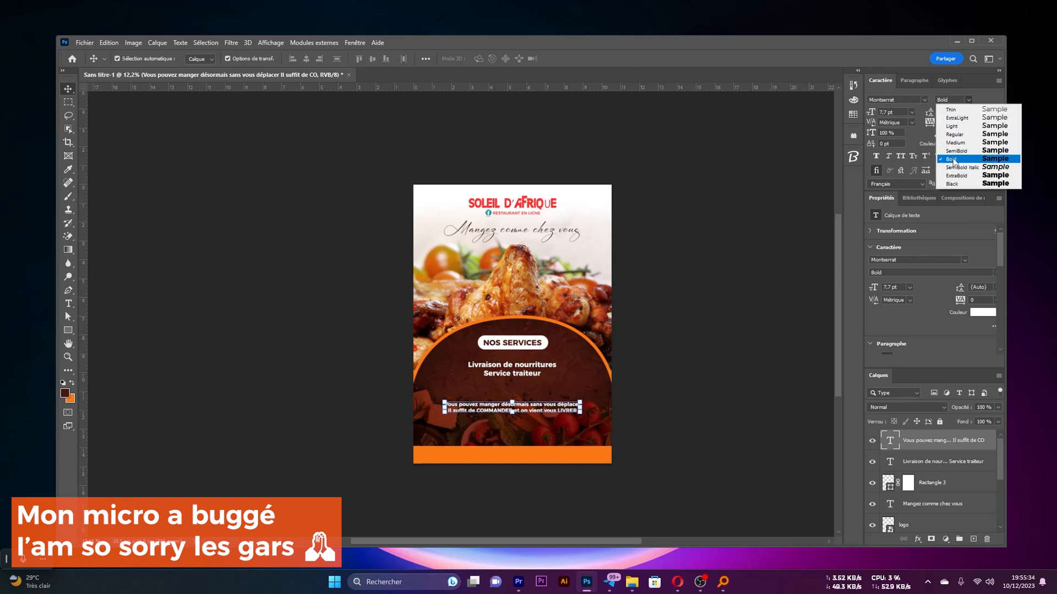
left_click(657, 343)
scroll(487, 491, "up", 5)
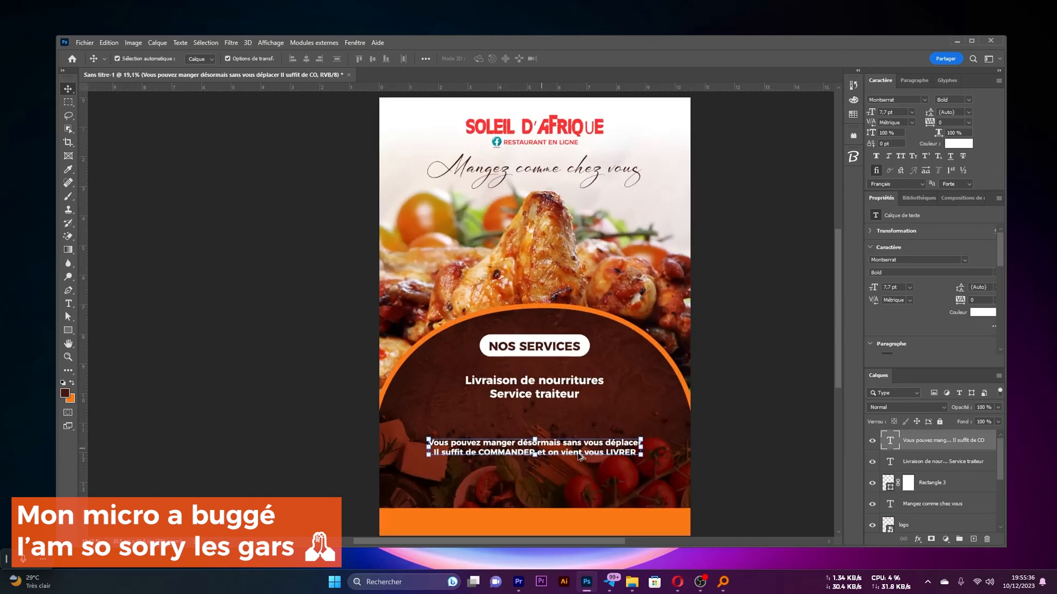
scroll(588, 442, "down", 2)
scroll(588, 444, "up", 2)
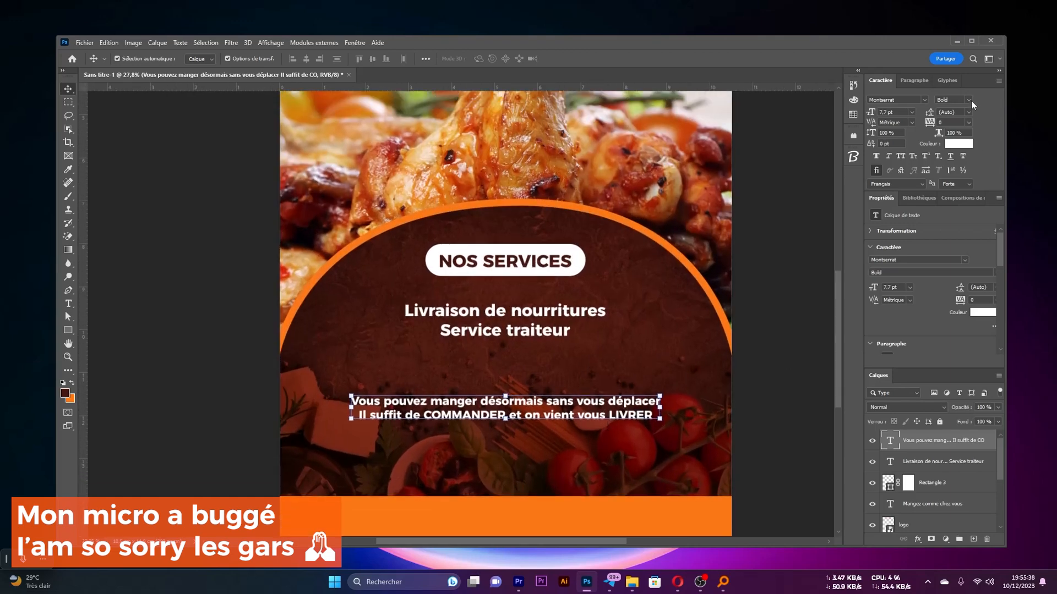
left_click(969, 100)
left_click(948, 135)
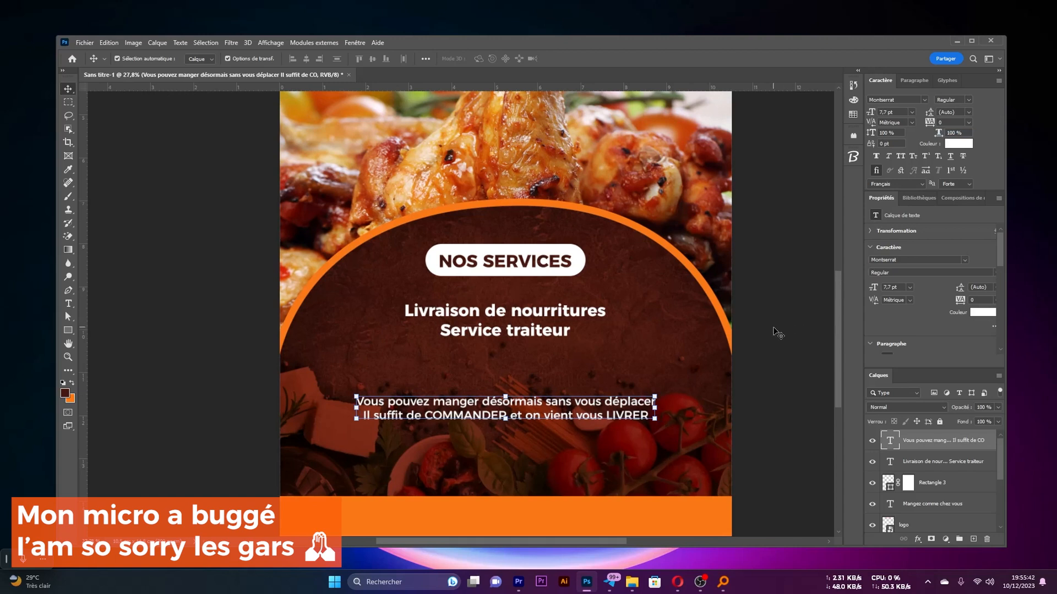
Apply faux italic to the delivery message and move it up, centred just below "Service traiteur"
left_click(968, 101)
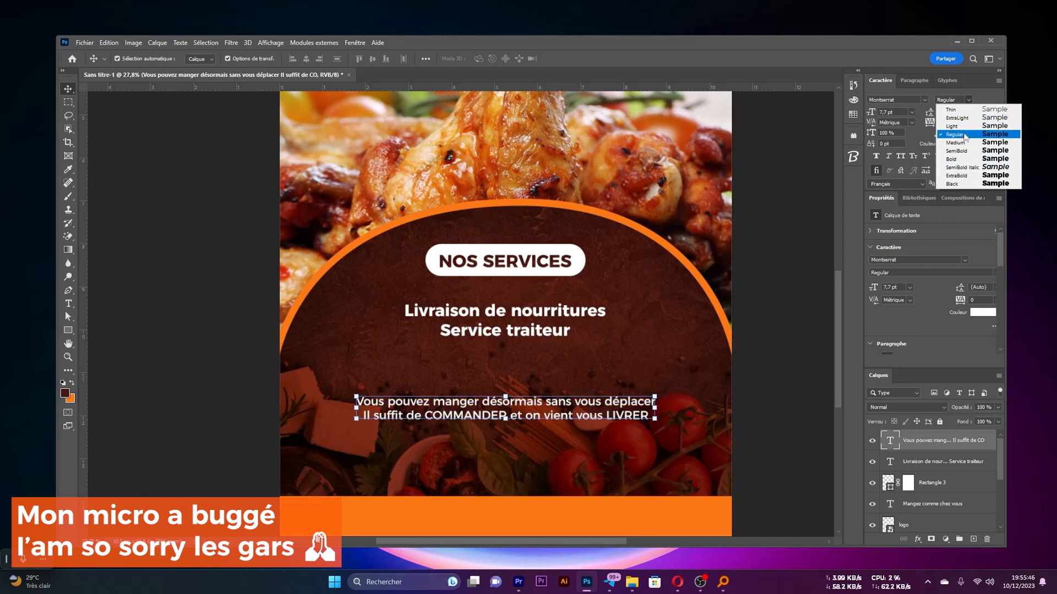
left_click(969, 101)
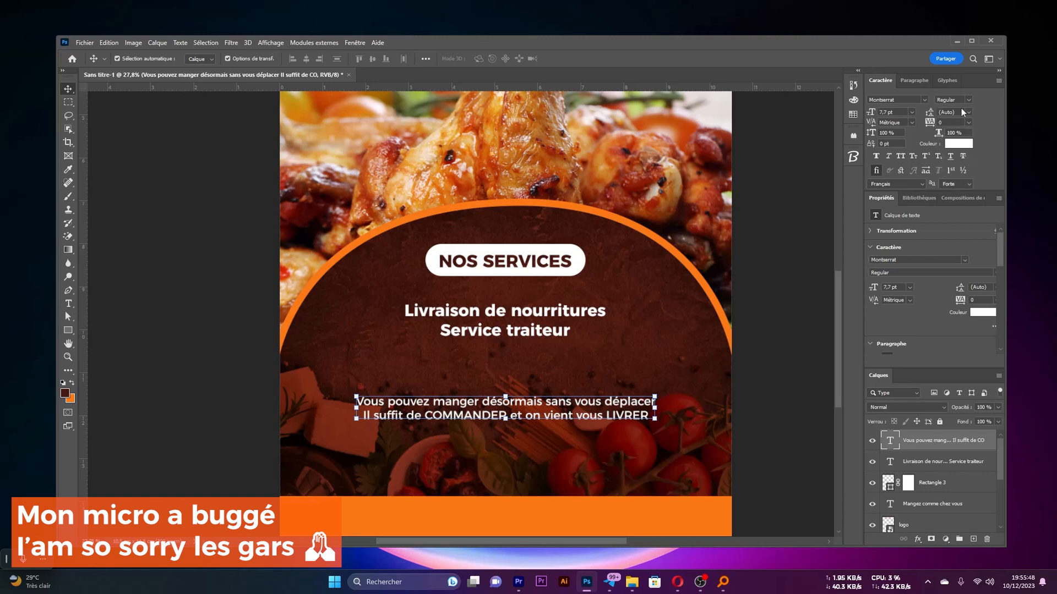
left_click(889, 157)
left_click(737, 291)
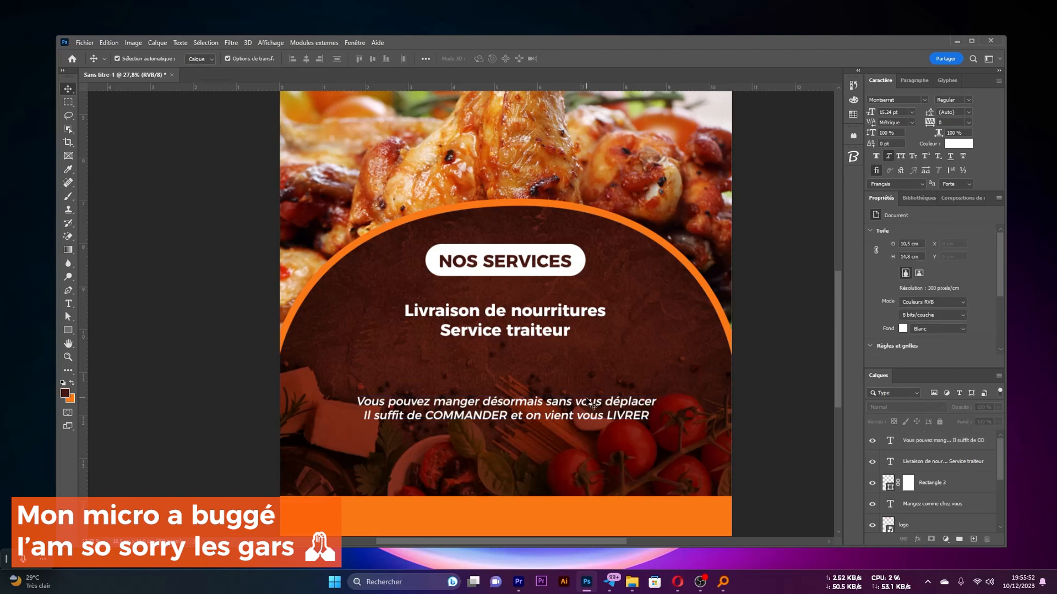
left_click_drag(590, 403, 584, 364)
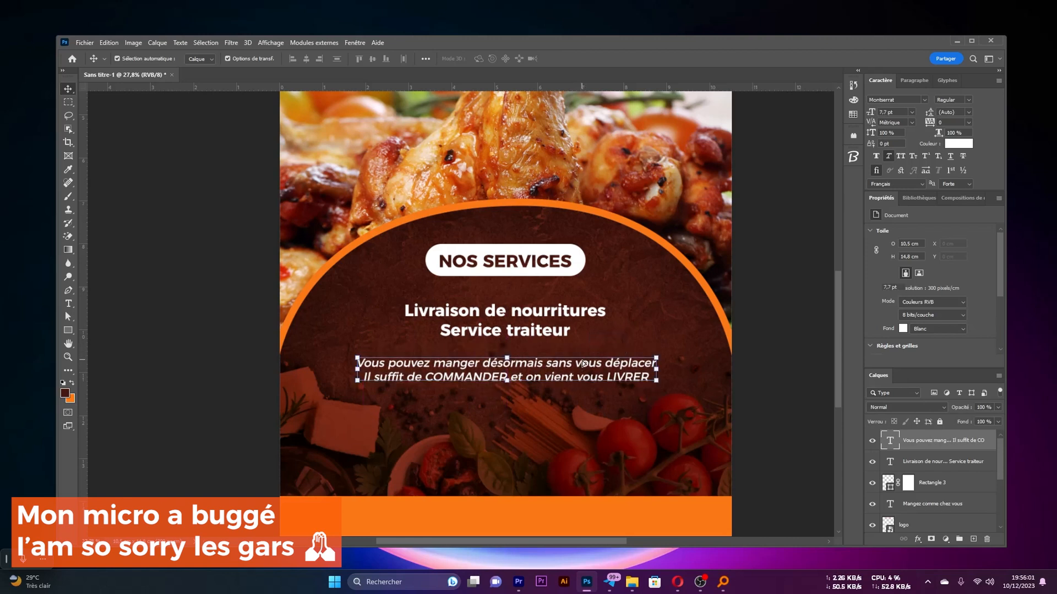
left_click(791, 361)
Set the words COMMANDER and LIVRER in the delivery message to Montserrat Bold and commit the text
scroll(504, 380, "up", 1)
key("t")
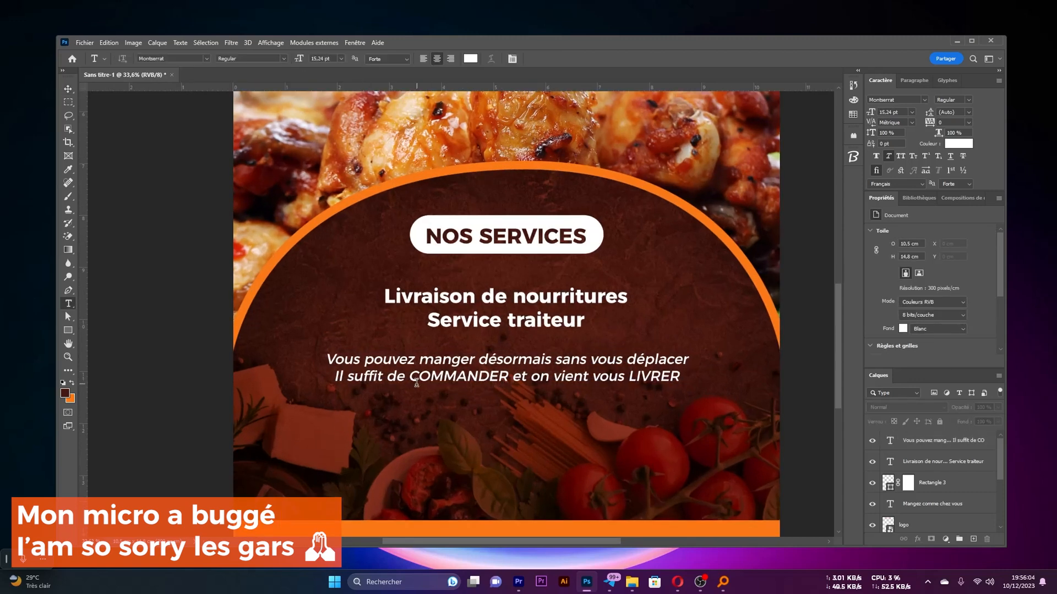
left_click_drag(411, 379, 507, 379)
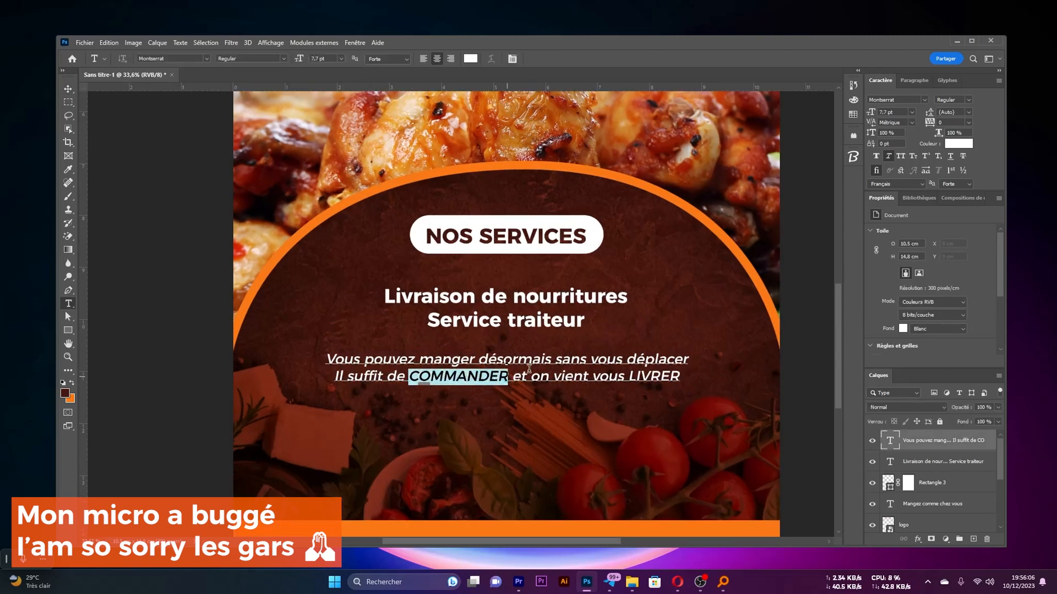
left_click(966, 97)
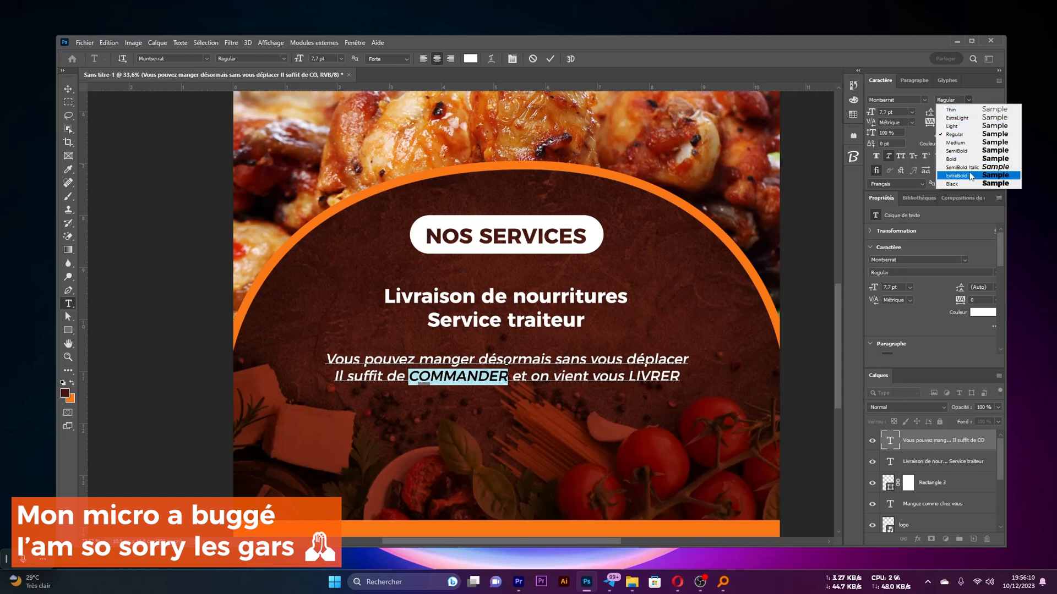
left_click(950, 159)
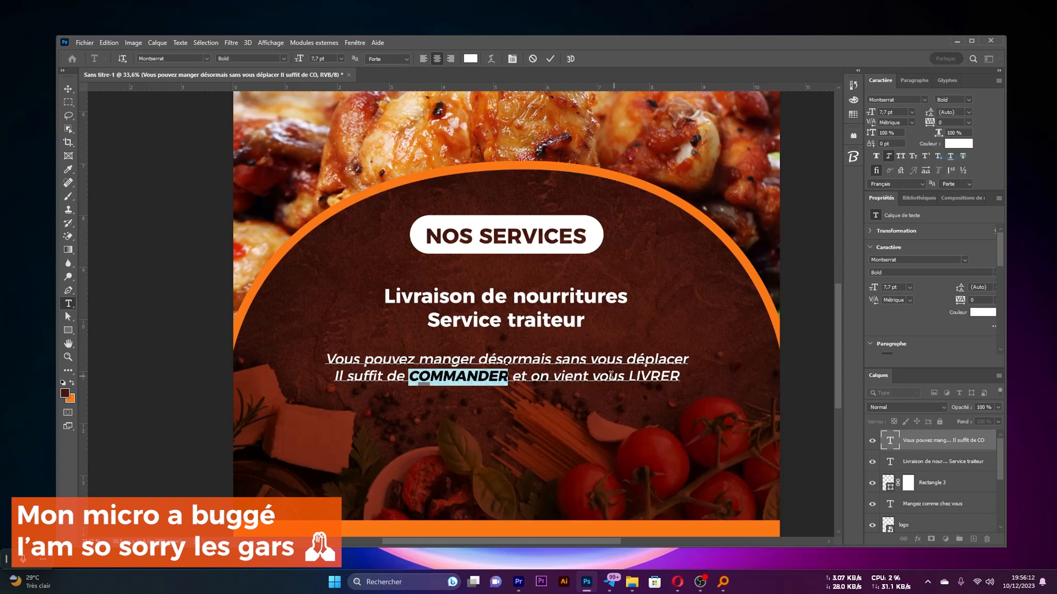
left_click_drag(627, 375, 681, 377)
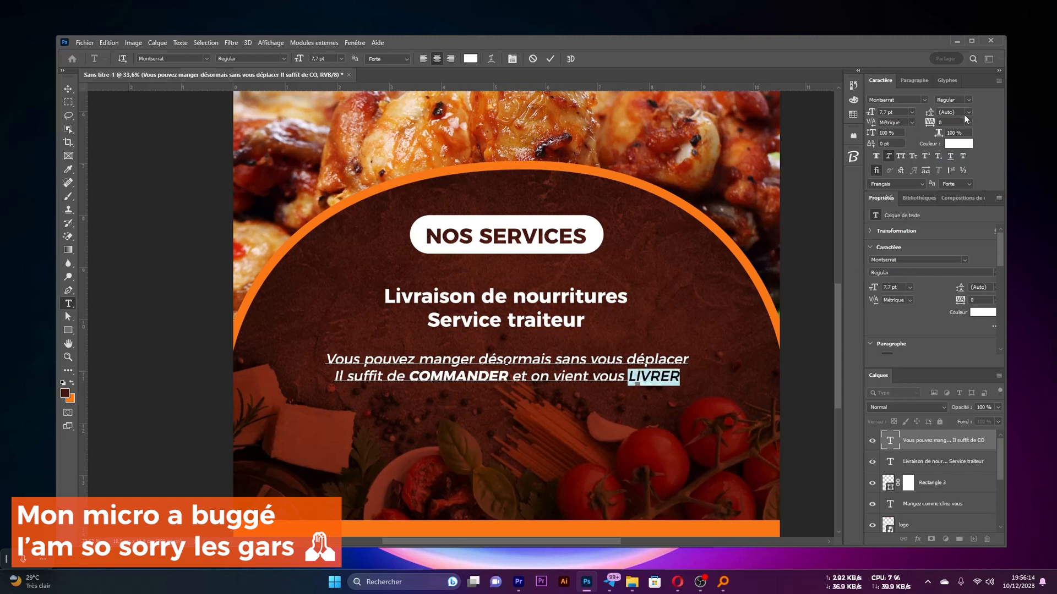
left_click(961, 101)
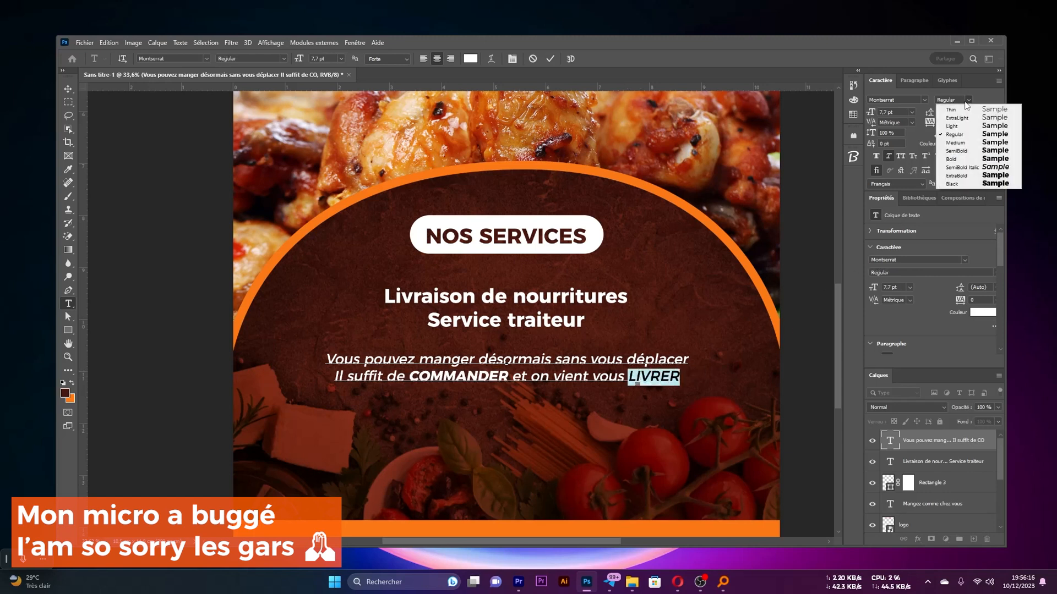
left_click(951, 161)
left_click(549, 60)
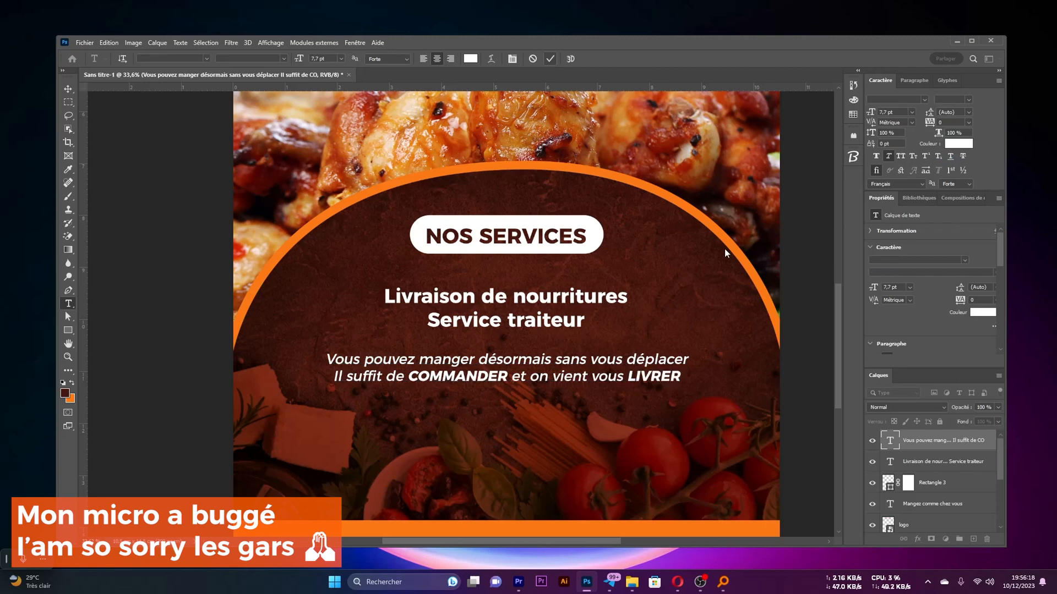
scroll(623, 343, "down", 4)
scroll(588, 364, "up", 4)
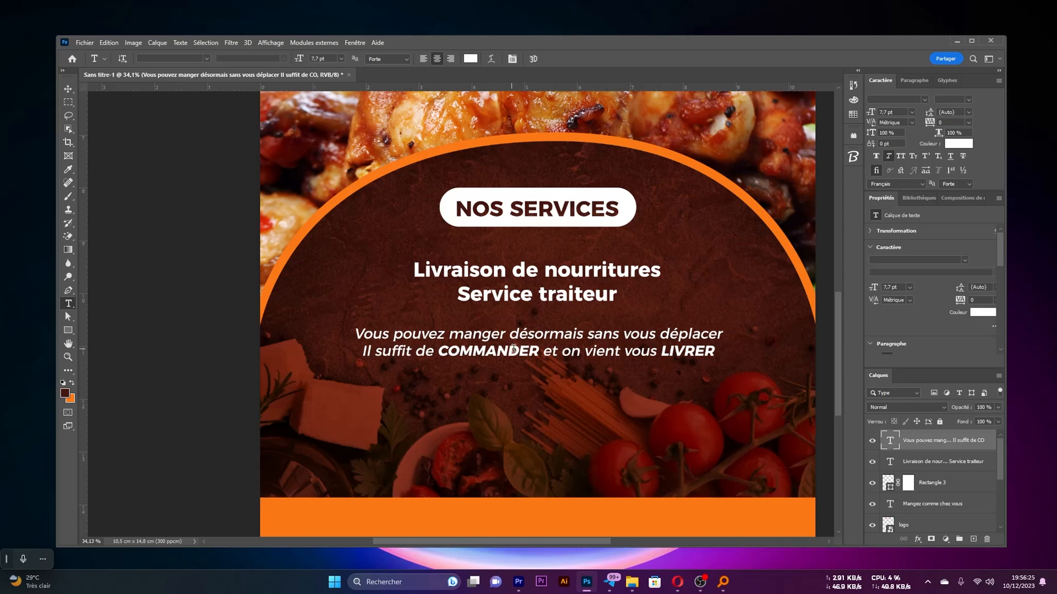
Examine the overall flyer layout and the free space below the italic delivery message
scroll(460, 345, "down", 3)
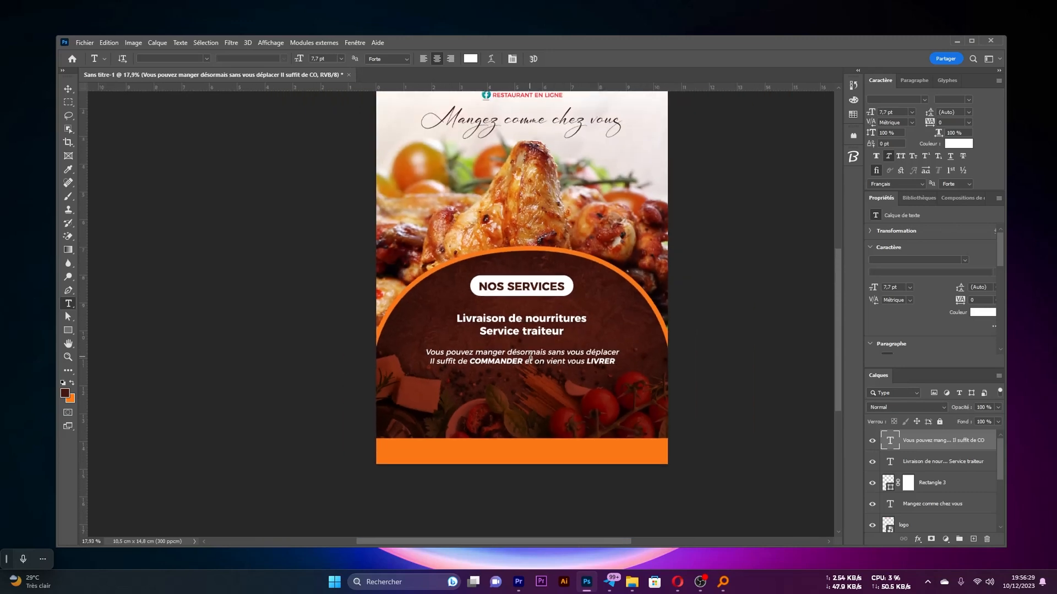
key("v")
left_click(785, 318)
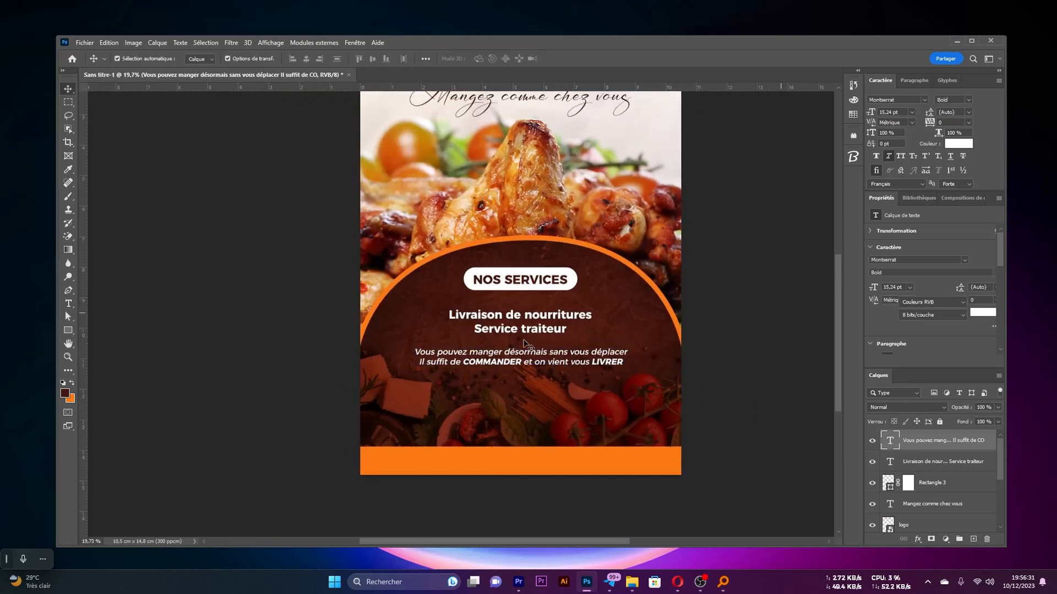
scroll(523, 340, "up", 1)
scroll(542, 315, "down", 2)
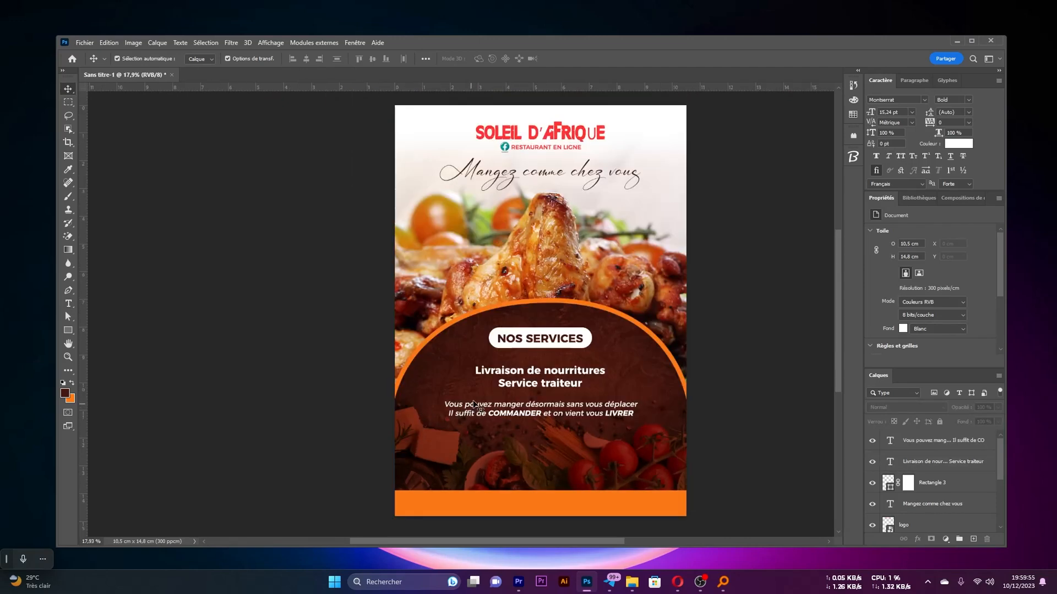
scroll(531, 401, "down", 1)
scroll(533, 402, "up", 1)
scroll(533, 402, "up", 1)
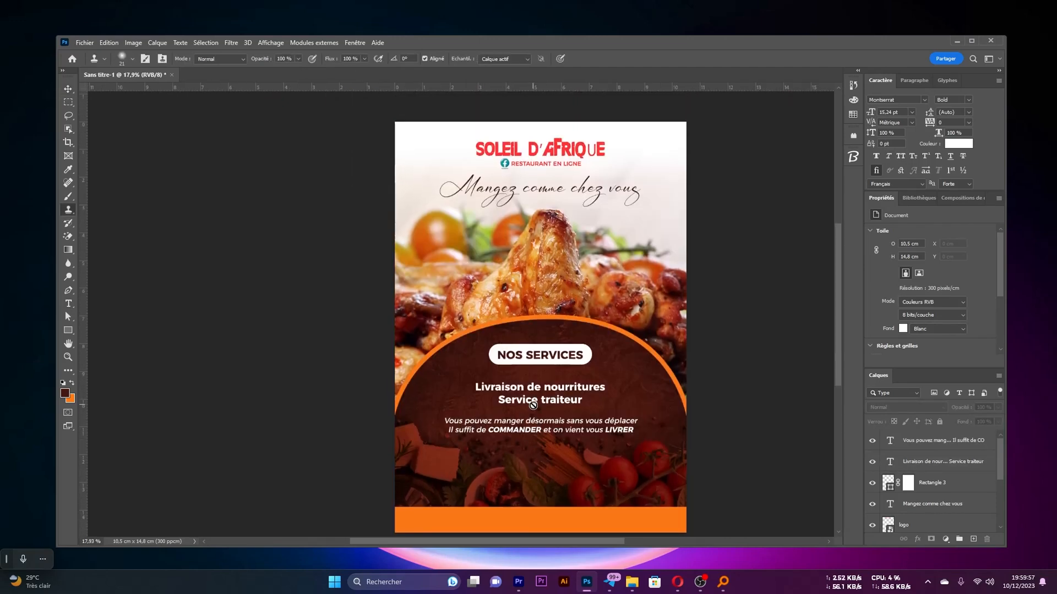
scroll(544, 428, "up", 1)
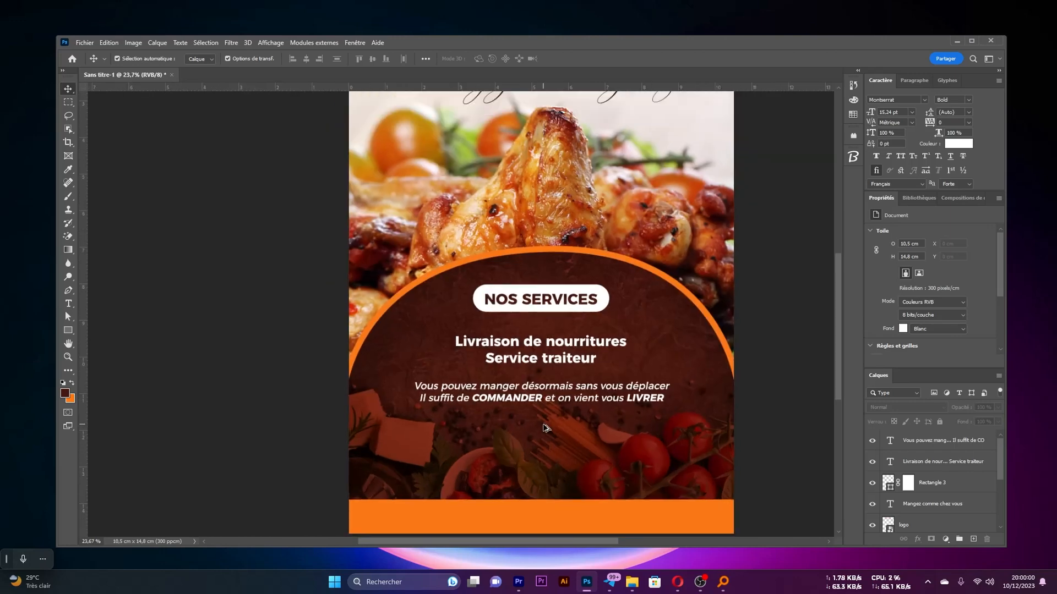
Draw an orange rectangle about 2.78 by 0.63 cm and centre it horizontally below the delivery message
scroll(545, 427, "down", 1)
left_click(68, 332)
left_click(183, 61)
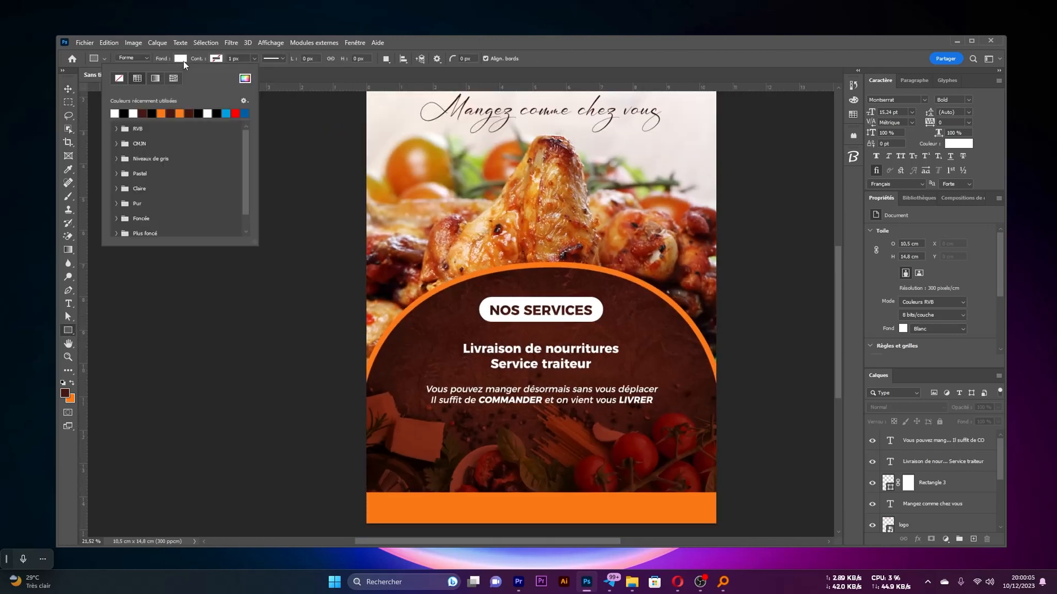
left_click(161, 114)
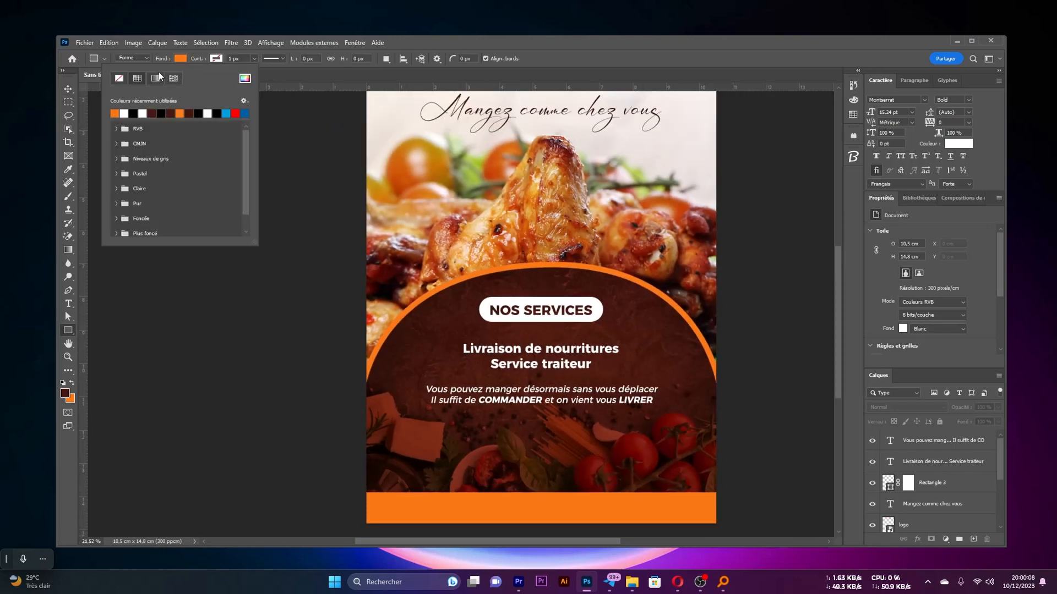
left_click_drag(506, 433, 554, 450)
key("v")
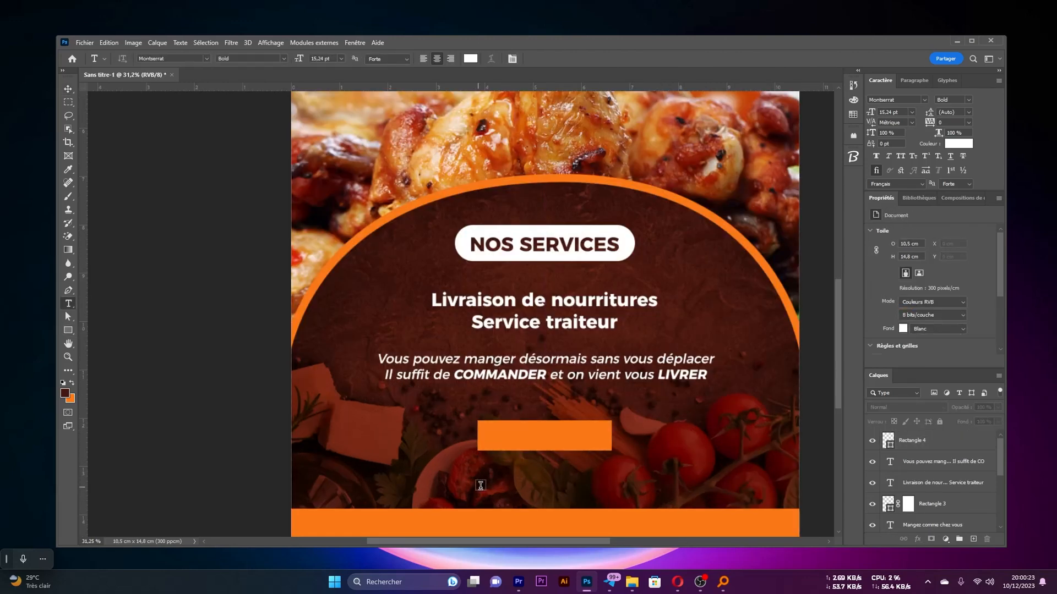
Add the text CONTACT in white Montserrat Bold at about 11.5 pt, centred on the new orange rectangle
left_click(481, 488)
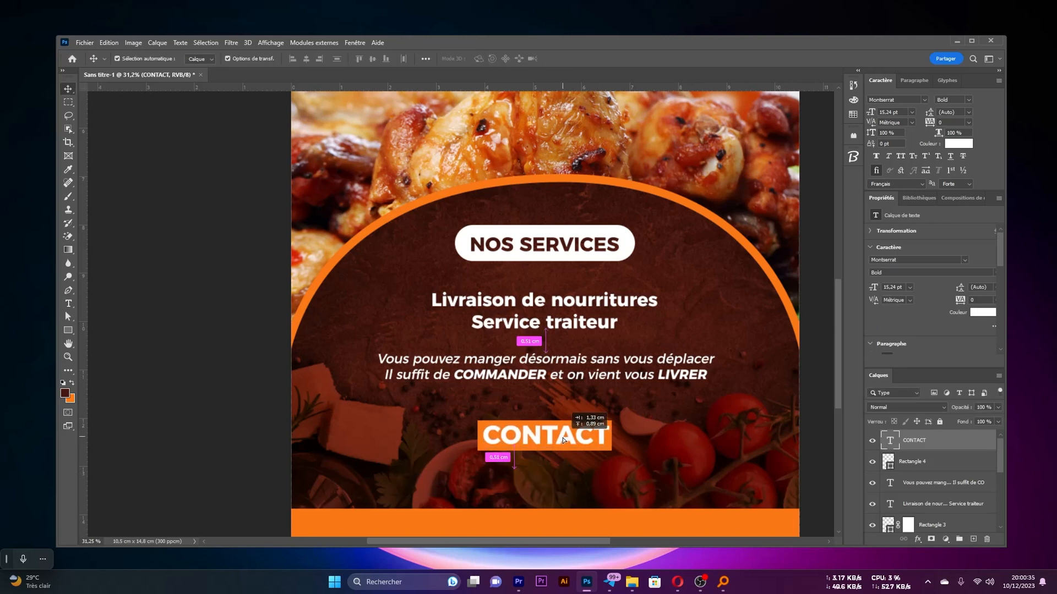
left_click_drag(555, 436, 560, 439)
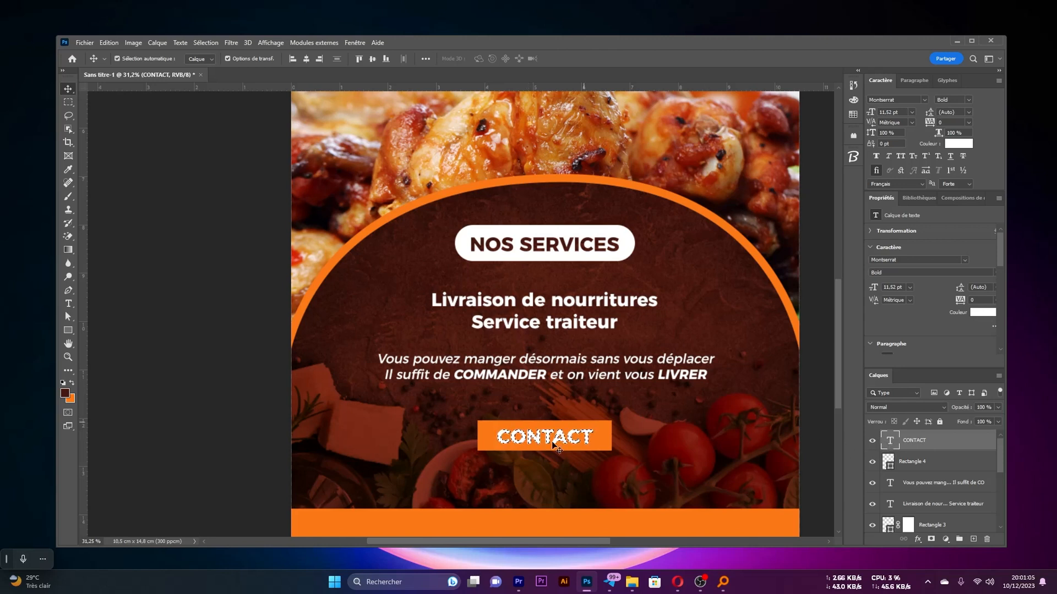
Mask the orange rectangle with the CONTACT letter selection, delete the text layer and invert the mask so the letters are cut out
left_click(915, 464)
left_click(931, 540)
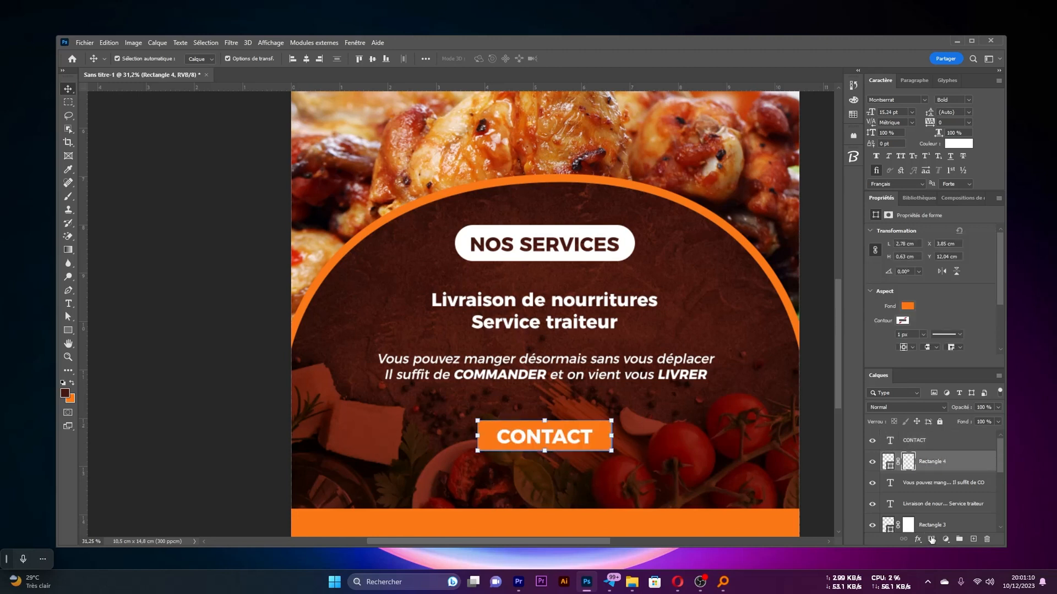
left_click_drag(918, 442, 986, 540)
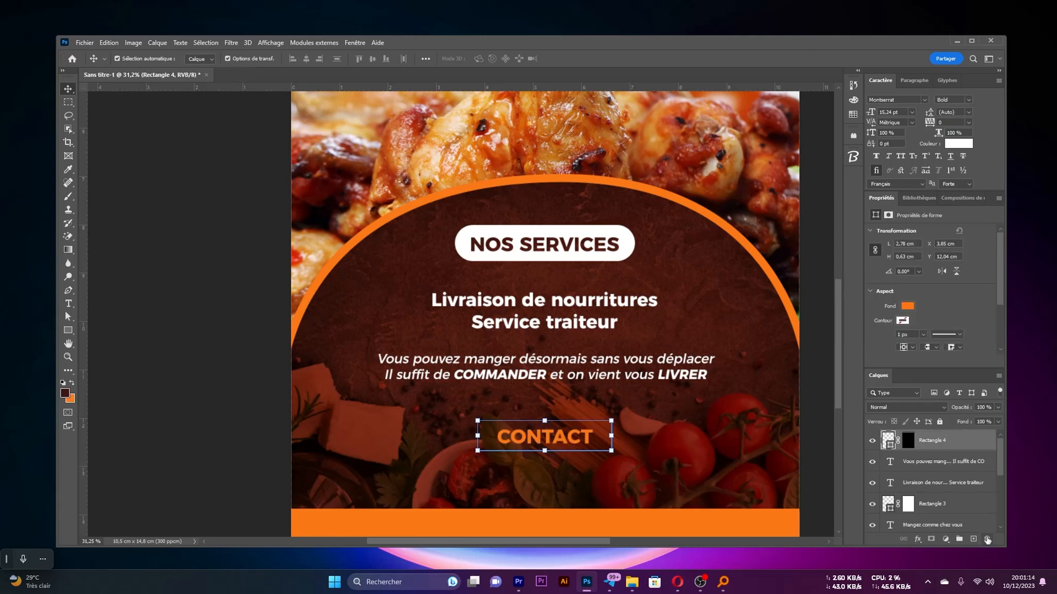
left_click(906, 441)
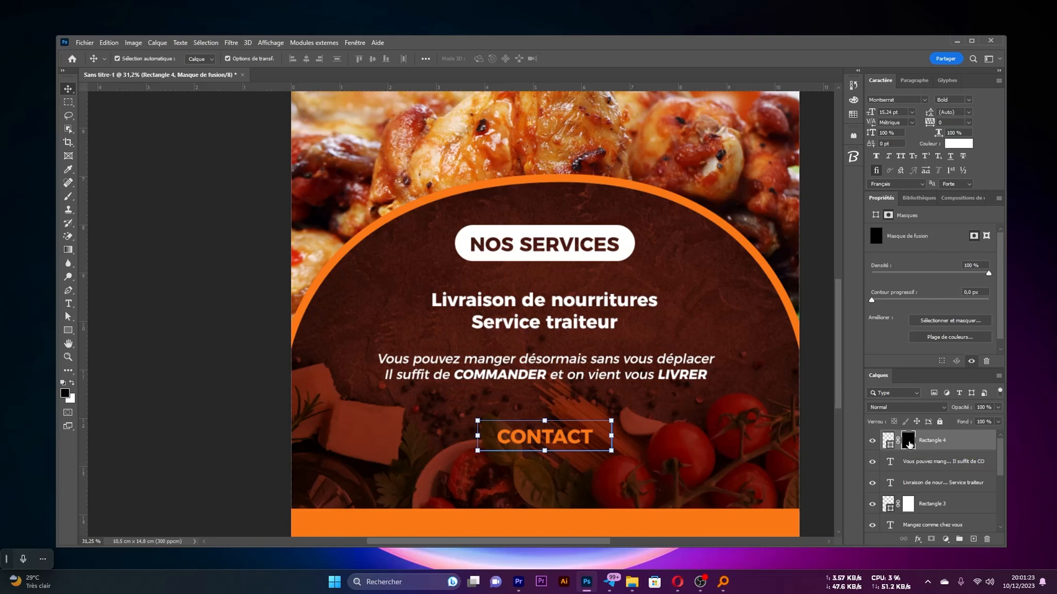
key("ctrl+i")
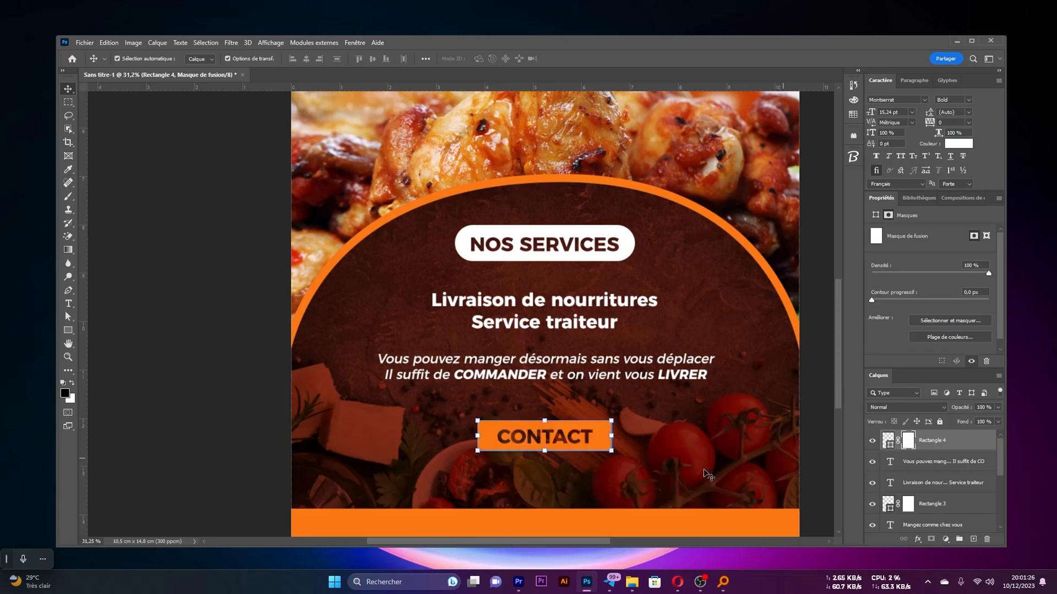
Try moving the cut-out CONTACT label up to just below the NOS SERVICES pill, and undo the move
left_click(578, 437, "ctrl")
left_click_drag(594, 438, 594, 268)
key("ctrl+z")
Switch to File Explorer showing the Flyer Restaurant folder with the contact icons
scroll(617, 404, "down", 6)
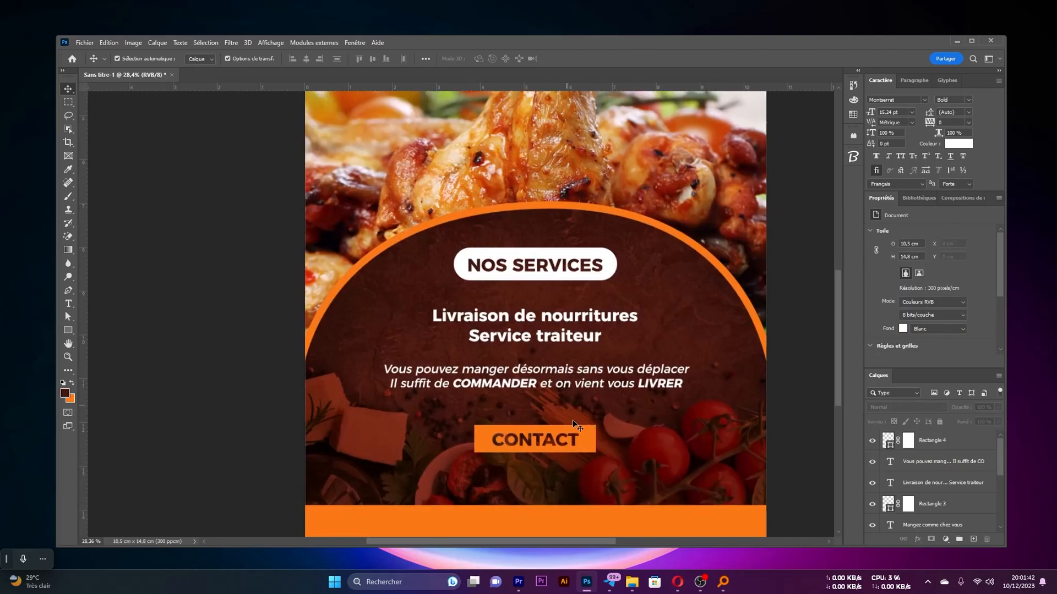
scroll(589, 453, "down", 2)
scroll(589, 447, "down", 1)
scroll(601, 424, "down", 1)
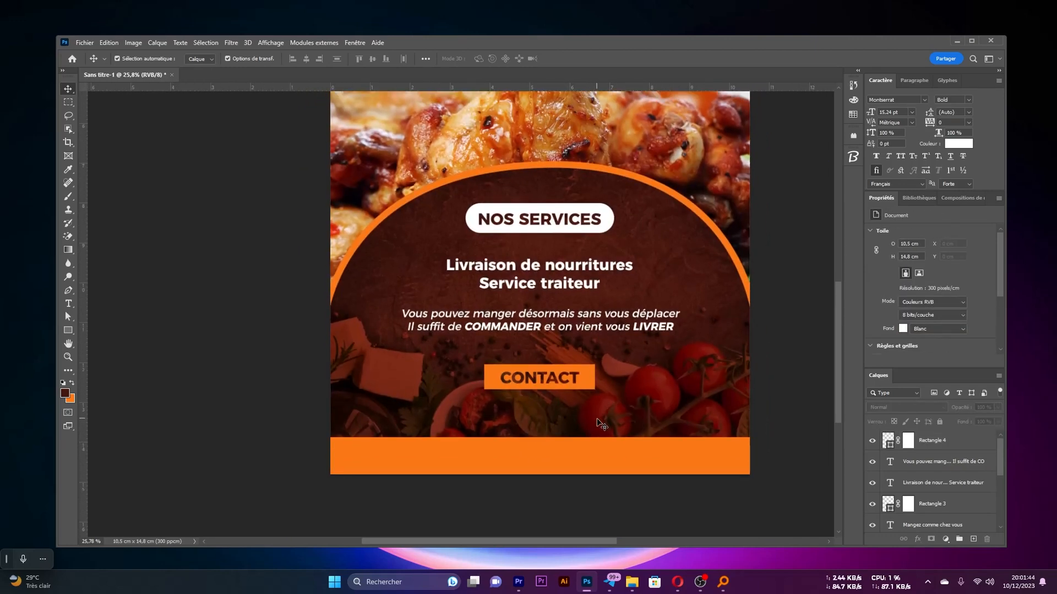
left_click(632, 582)
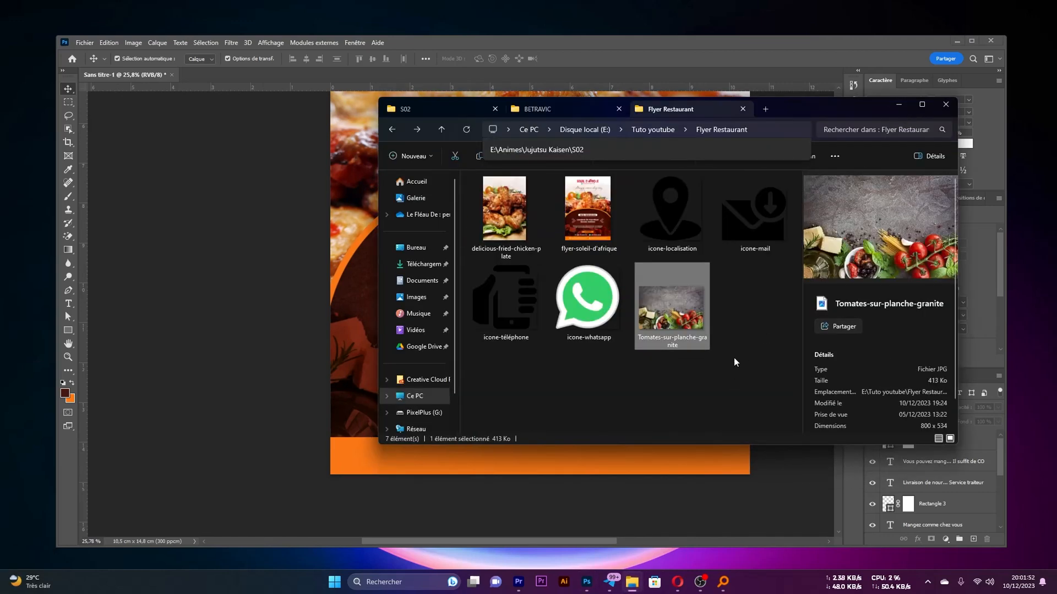
left_click(734, 361)
left_click(492, 300)
left_click(671, 215, "ctrl")
left_click(748, 220, "ctrl")
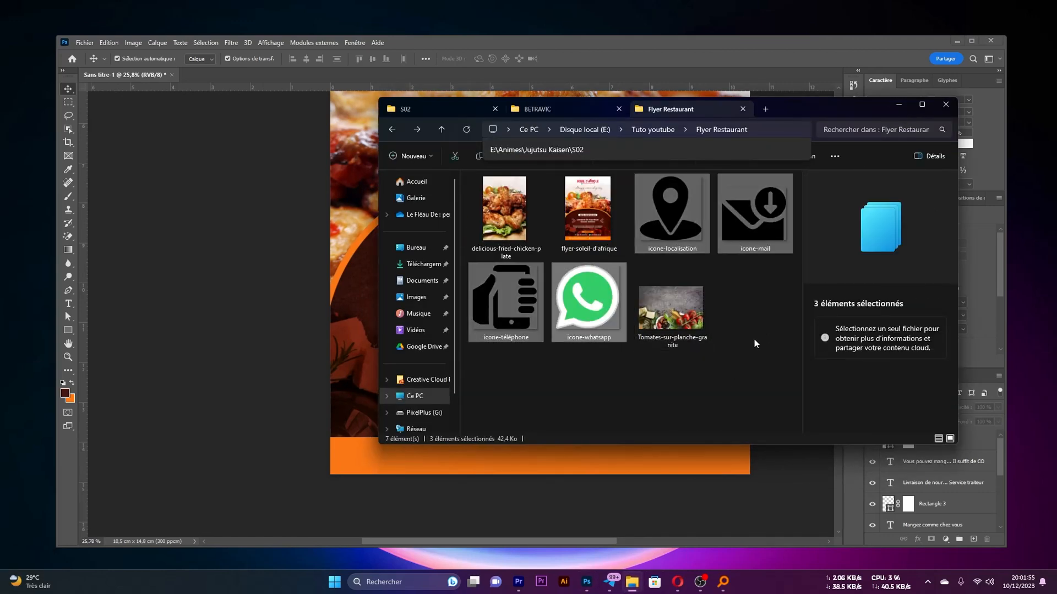
left_click(587, 300, "ctrl")
left_click(756, 331)
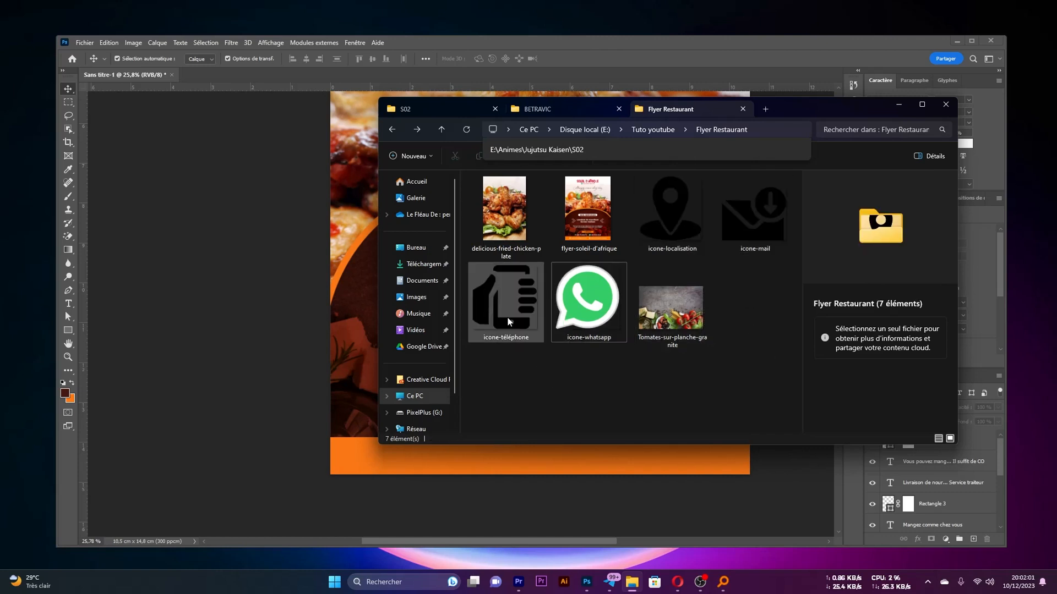
Place icone-téléphone on the flyer, scaled to about 0.44 cm, just above the orange band to the lower left of CONTACT
left_click(489, 299)
left_click_drag(488, 297, 356, 380)
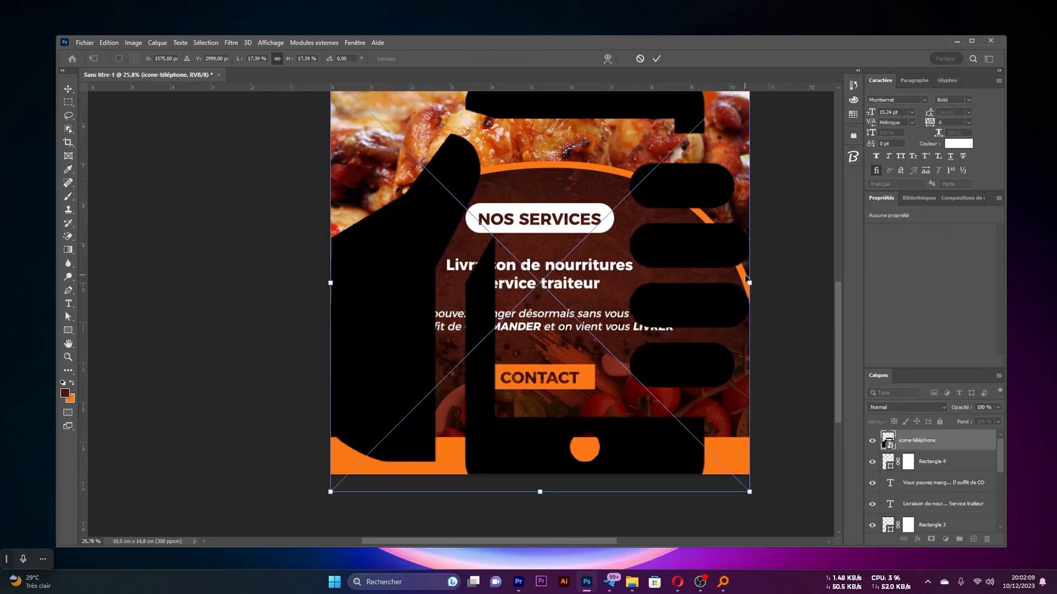
left_click_drag(747, 282, 414, 426)
left_click(430, 483)
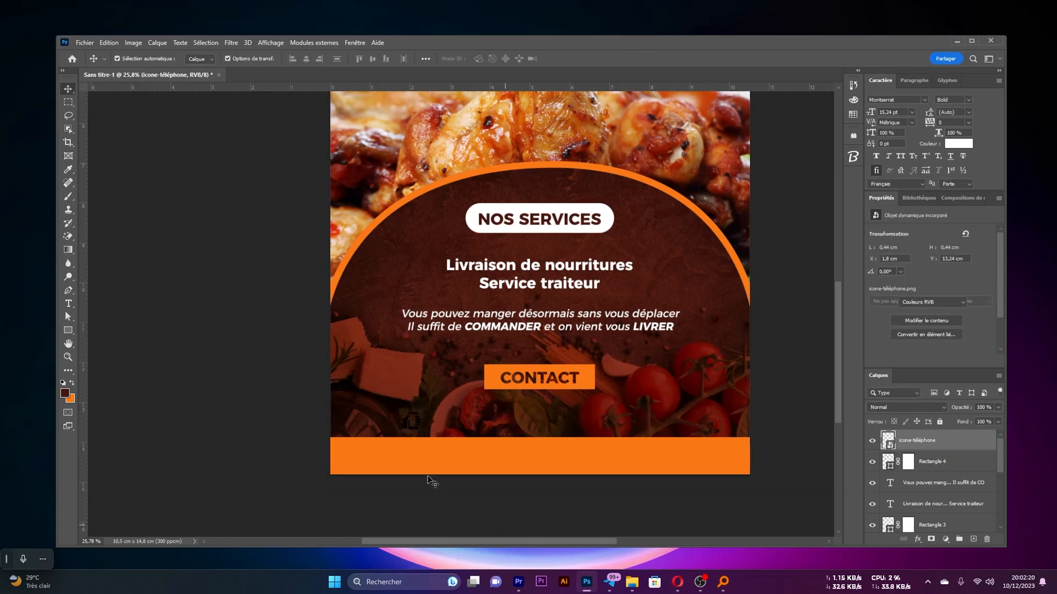
Examine the placed phone icon against the dark background above the orange band, and dismiss the desktop notification
scroll(483, 450, "down", 4)
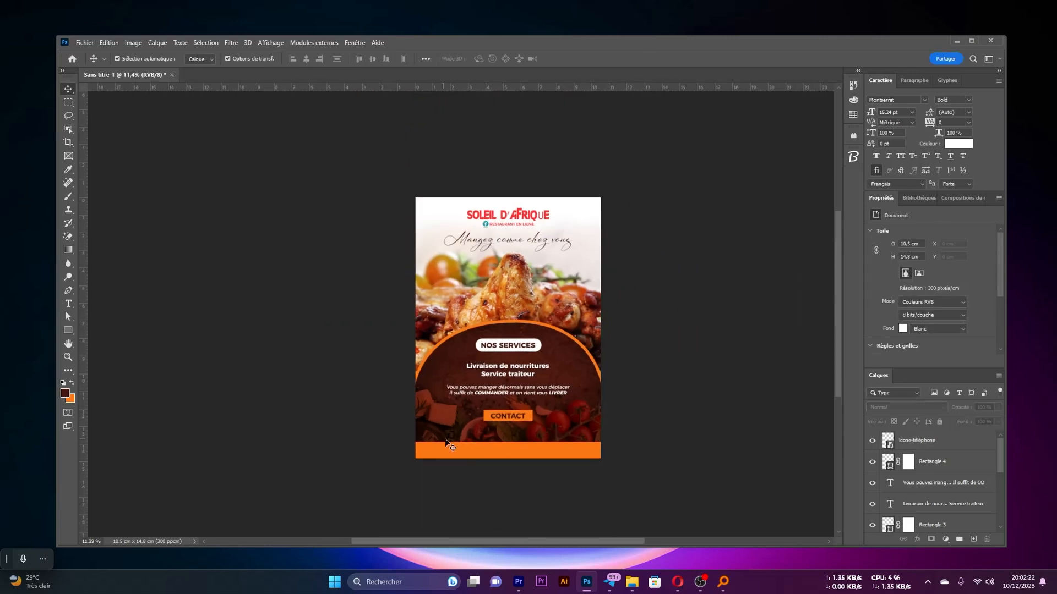
scroll(451, 438, "up", 2)
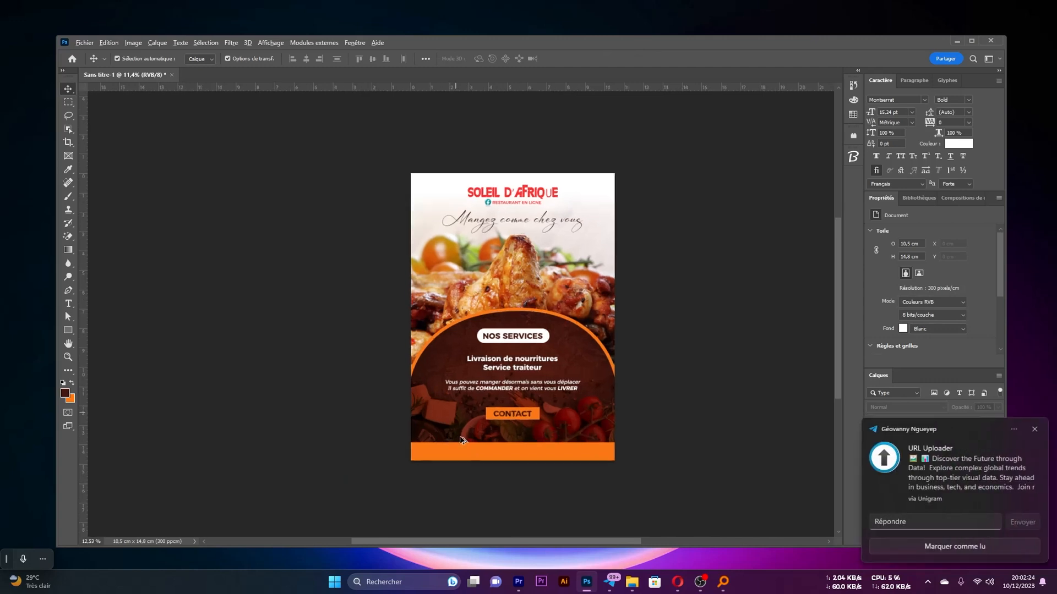
left_click(1034, 430)
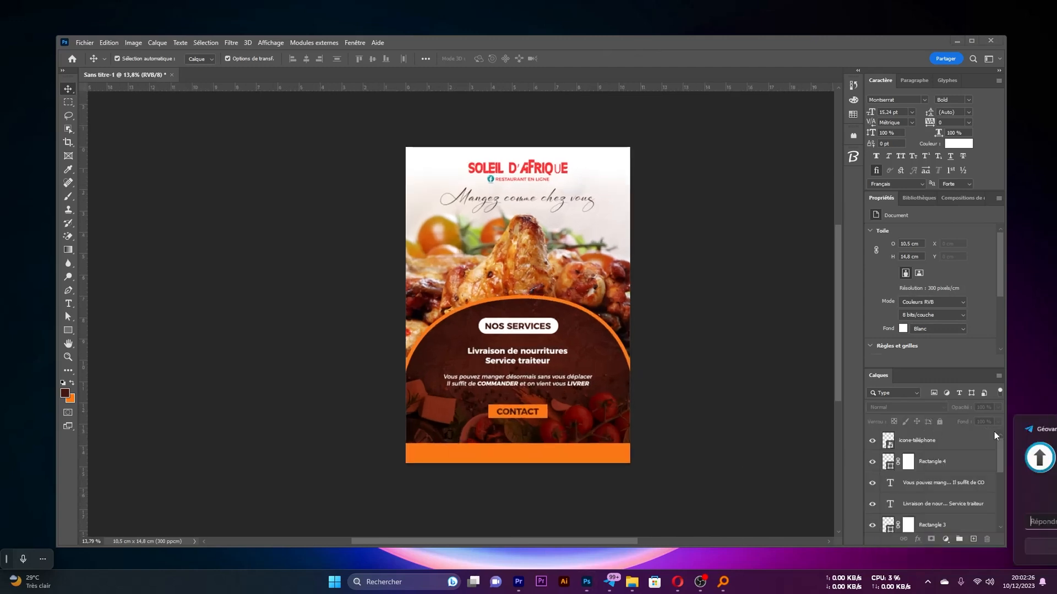
scroll(464, 431, "up", 3)
left_click(436, 436)
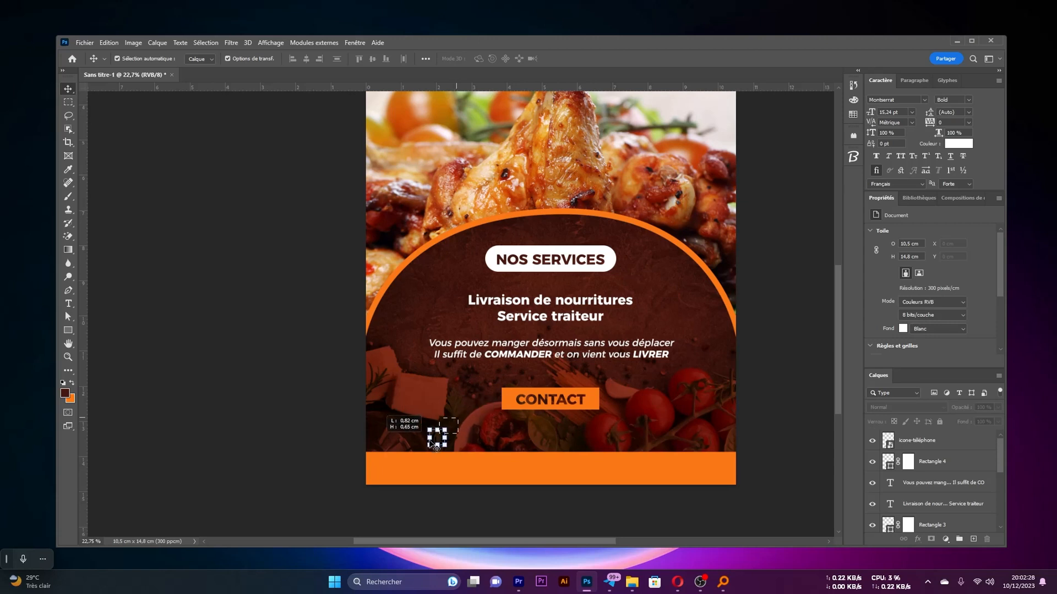
left_click(798, 456)
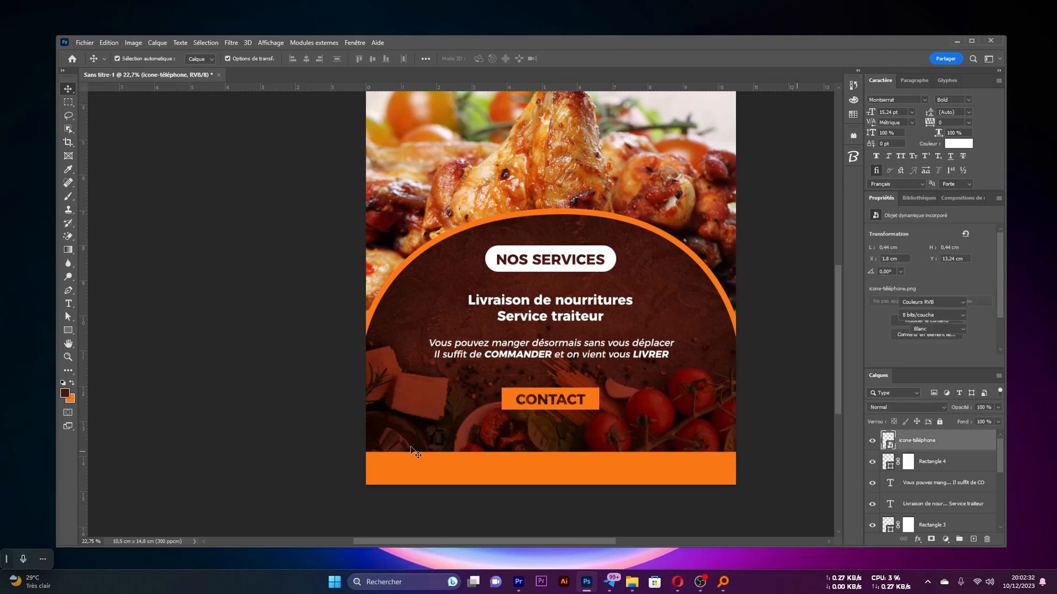
Open the Color Overlay (Incrustation couleur) effect for the icone-téléphone layer
left_click(910, 443)
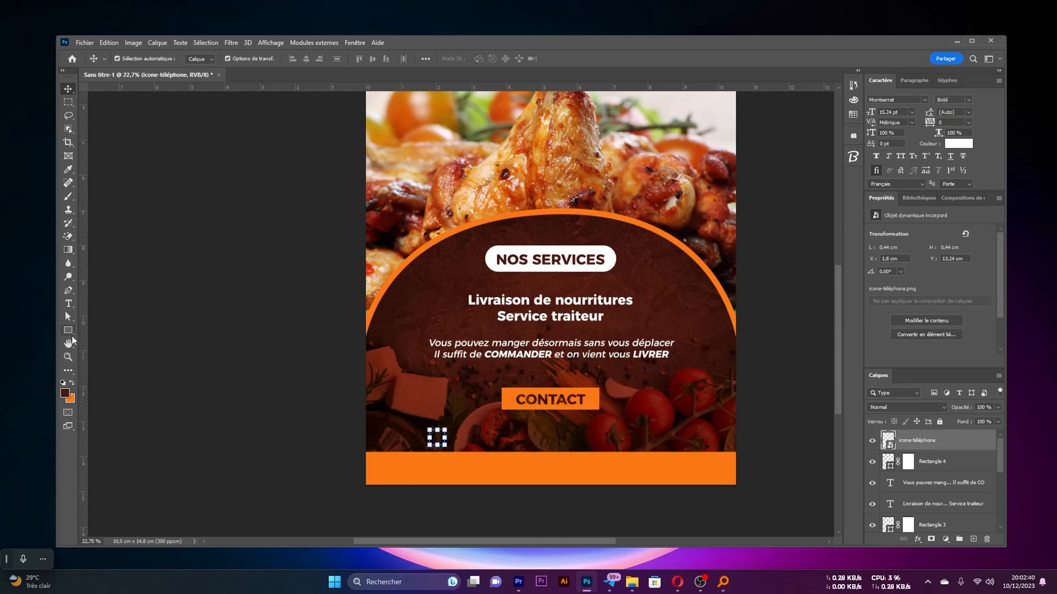
left_click(68, 331)
left_click(71, 331)
key("v")
left_click(918, 540)
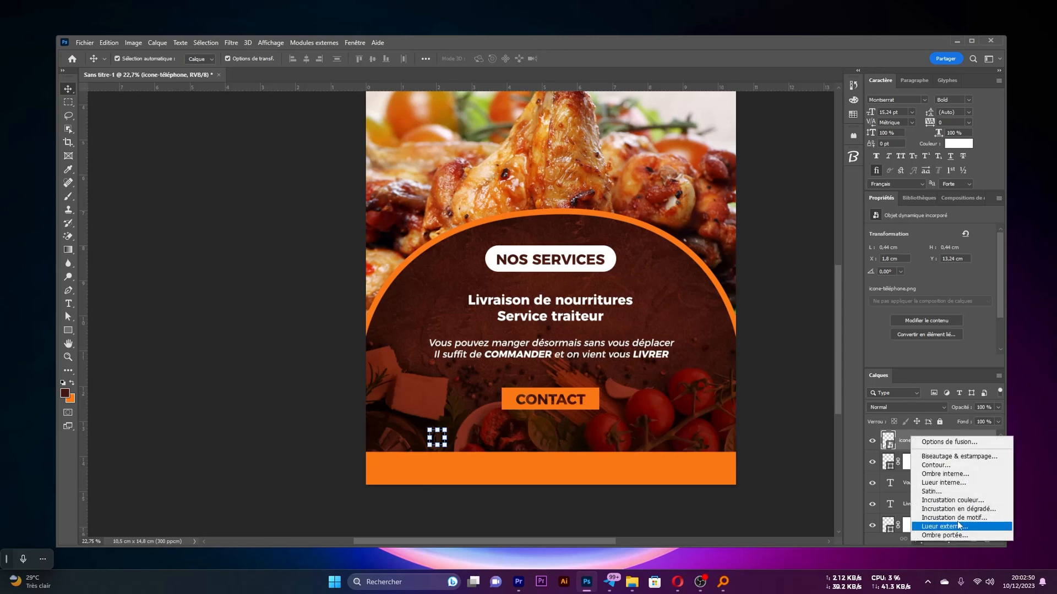
left_click(973, 501)
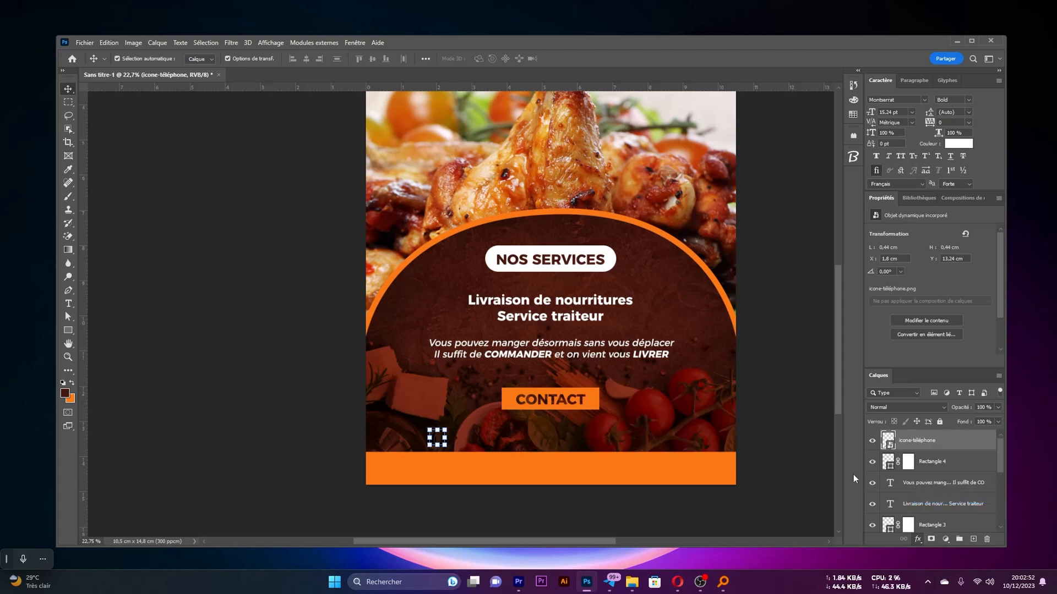
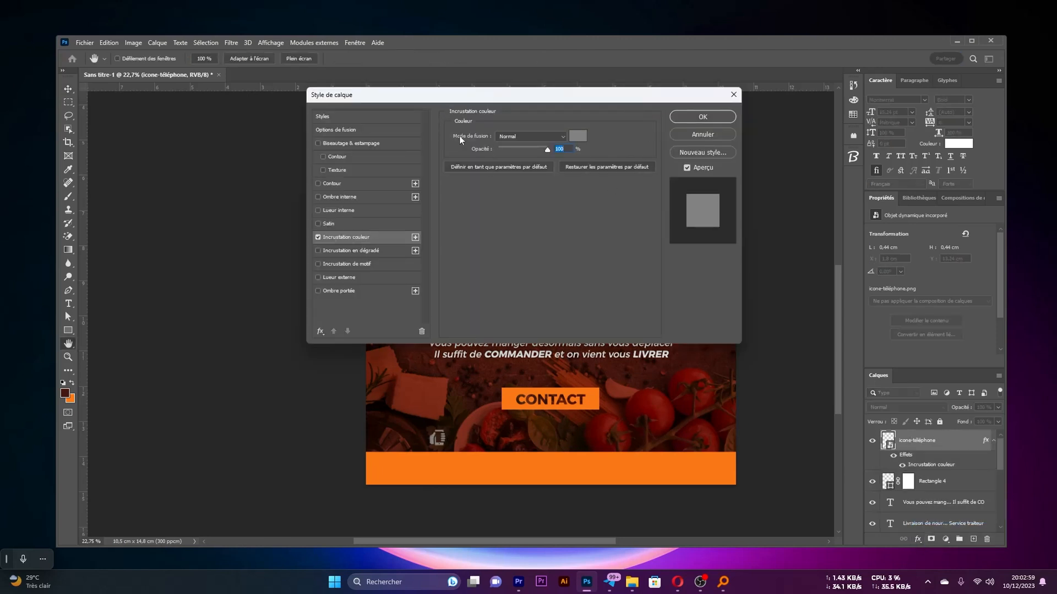
Set the phone icon's Color Overlay to white (ffffff) and apply the layer style
left_click(576, 141)
type("ffffff")
key("Return")
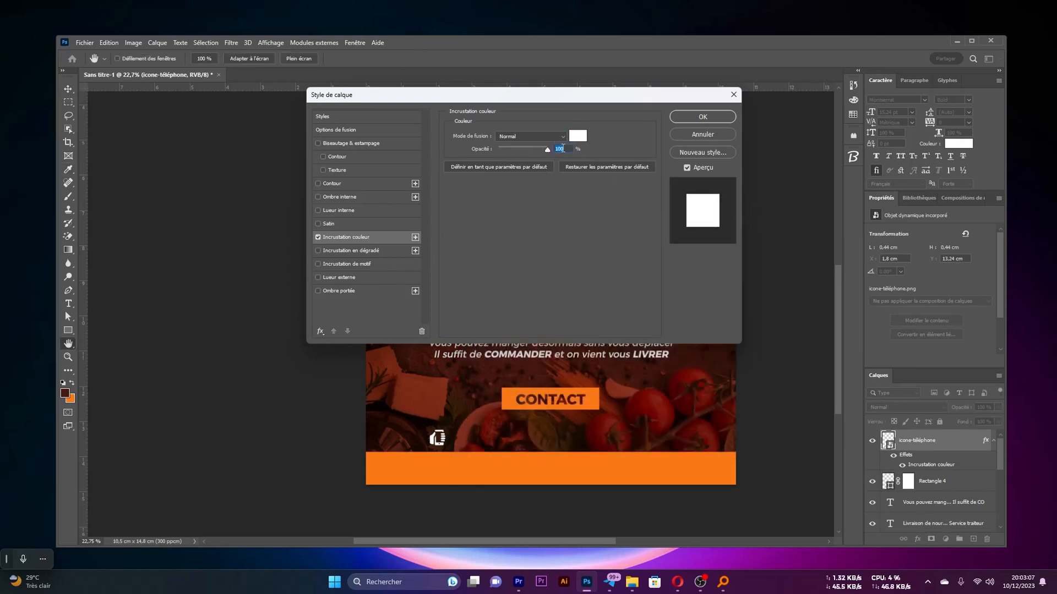
left_click(707, 117)
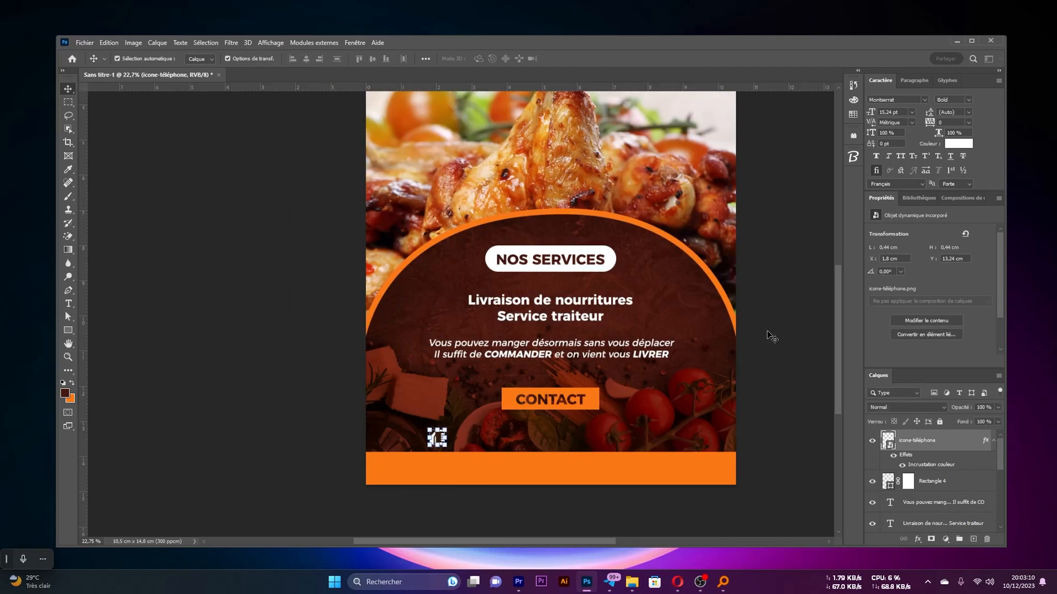
Duplicate the "Livraison de nourritures Service traiteur" text beside the phone icon and replace its content with the contact phone number
scroll(508, 412, "down", 3)
scroll(508, 411, "up", 1)
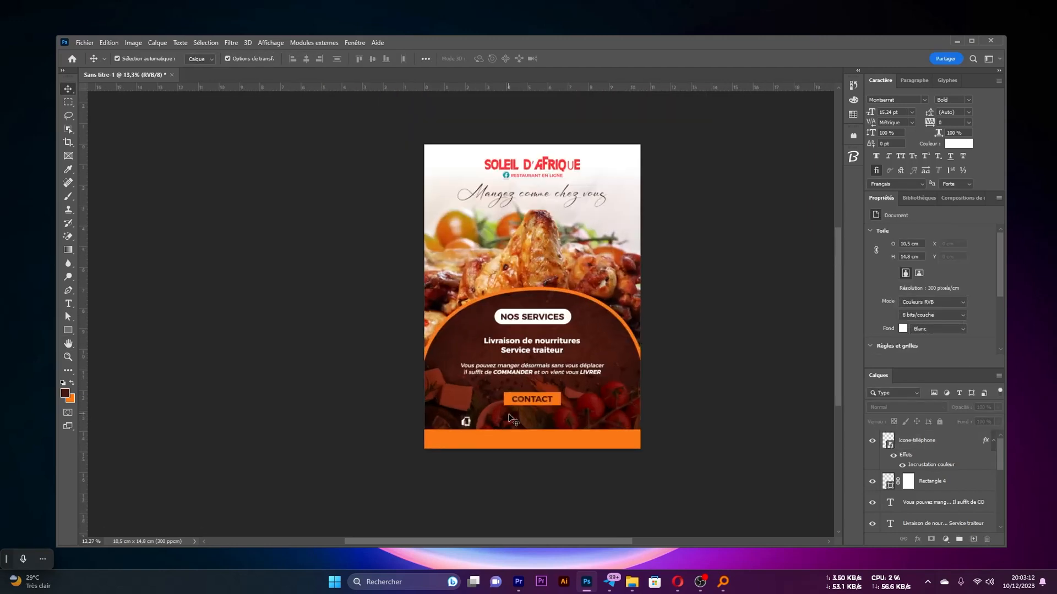
scroll(519, 412, "up", 1)
scroll(520, 415, "up", 1)
scroll(511, 430, "down", 1)
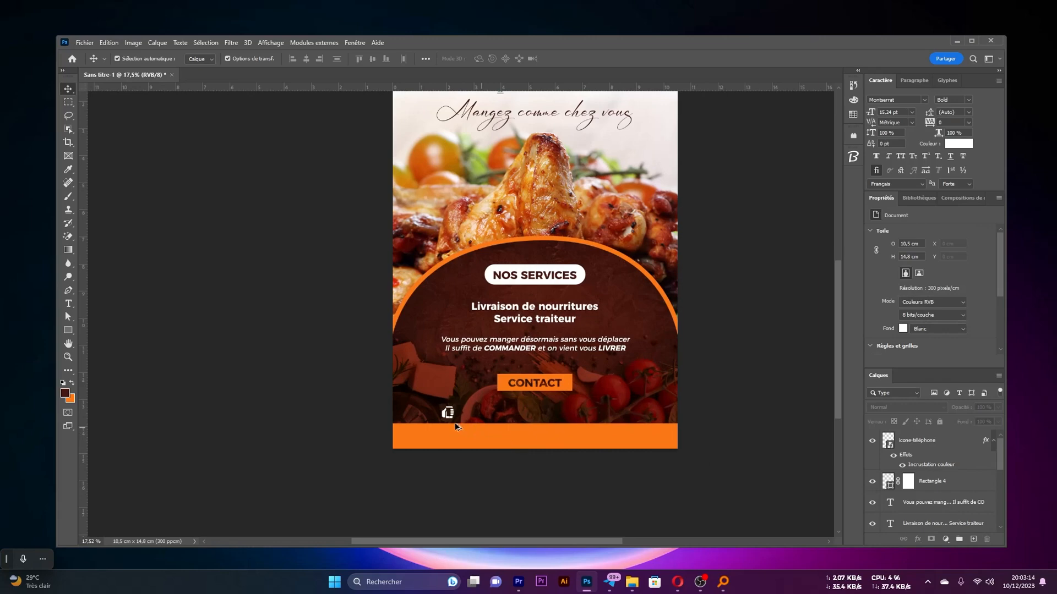
scroll(457, 425, "up", 2)
scroll(439, 407, "down", 1)
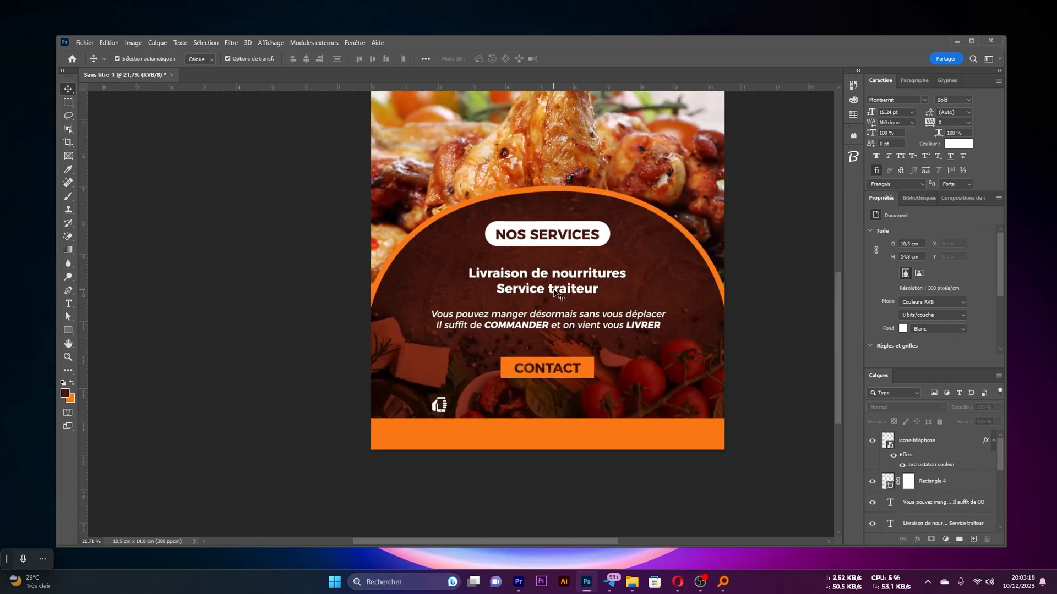
left_click_drag(538, 275, 522, 407)
key("t")
left_click(513, 409)
key("ctrl+a")
key("ctrl+v")
key("ctrl+Return")
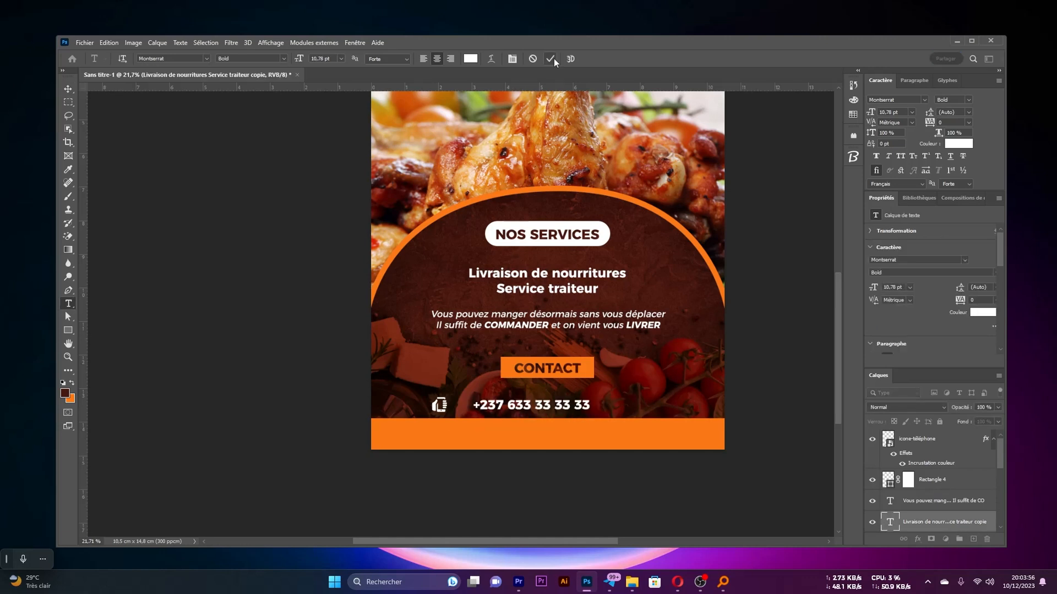
Reduce the phone number text to 8.87 pt and position it close beside the phone icon
key("v")
left_click_drag(557, 408, 536, 408)
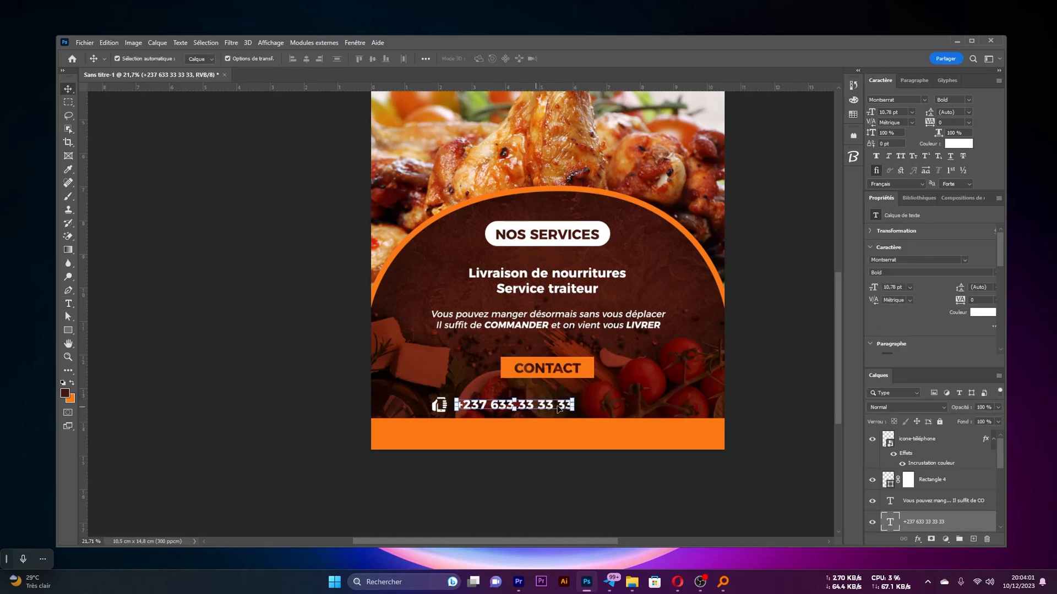
left_click(796, 383)
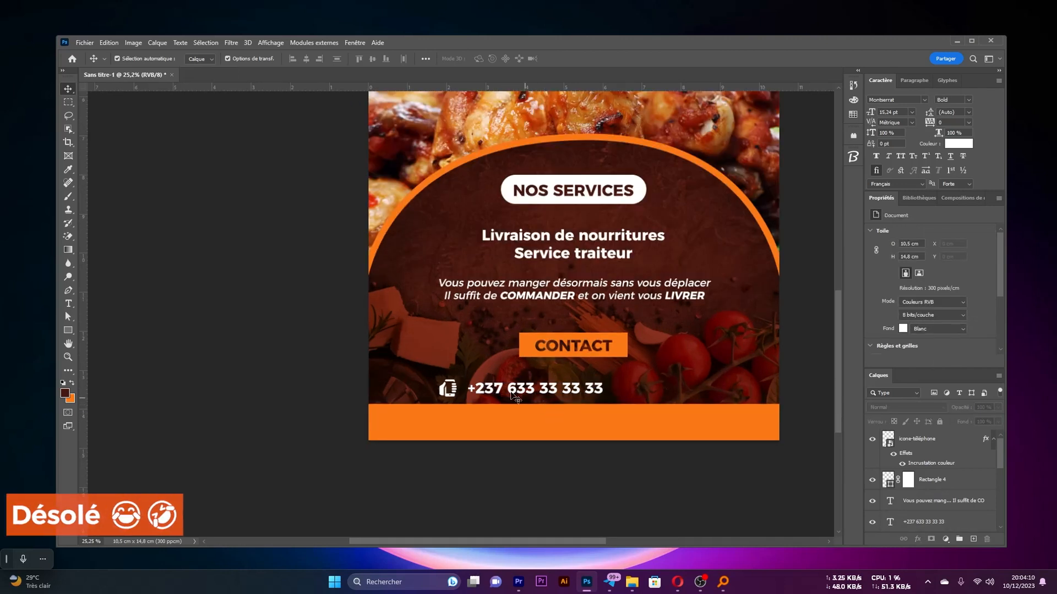
left_click_drag(474, 391, 480, 390)
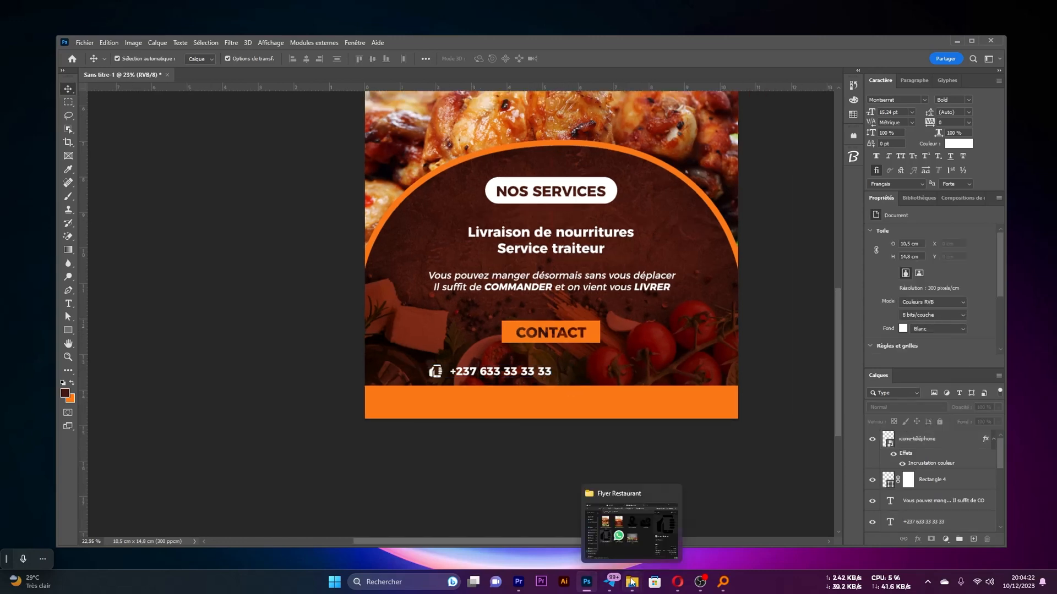
Place icone-whatsapp on the flyer, scaled to about 0.36 cm and aligned over the phone icon
left_click(632, 582)
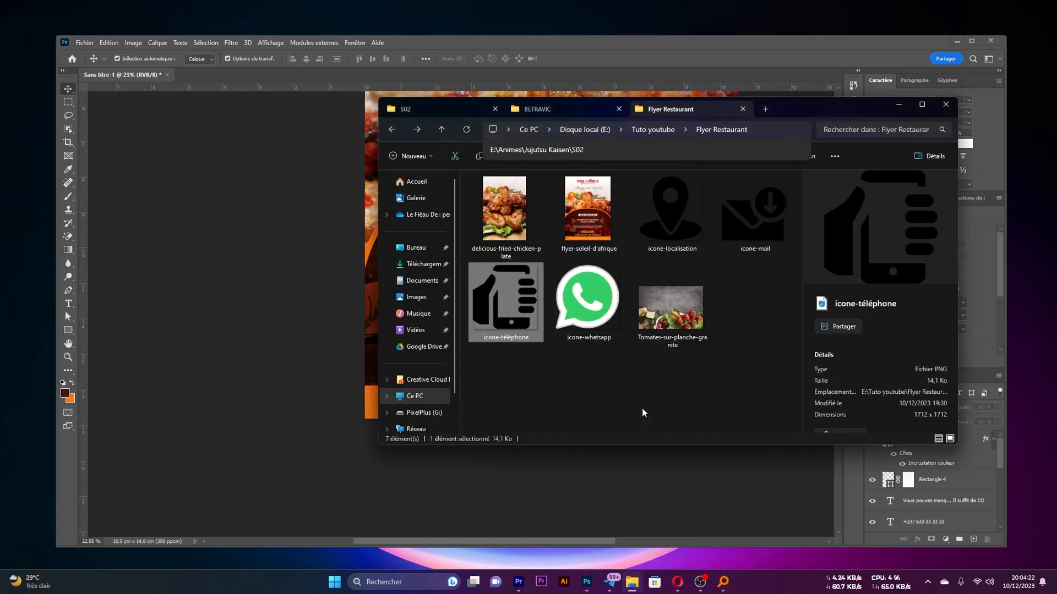
left_click_drag(581, 302, 566, 382)
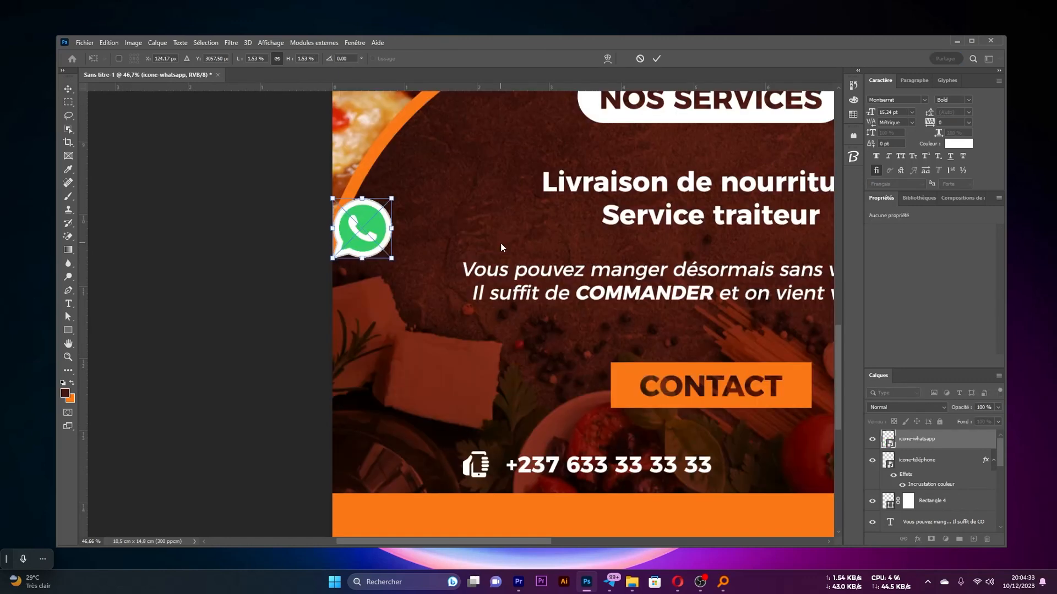
left_click_drag(362, 231, 486, 480)
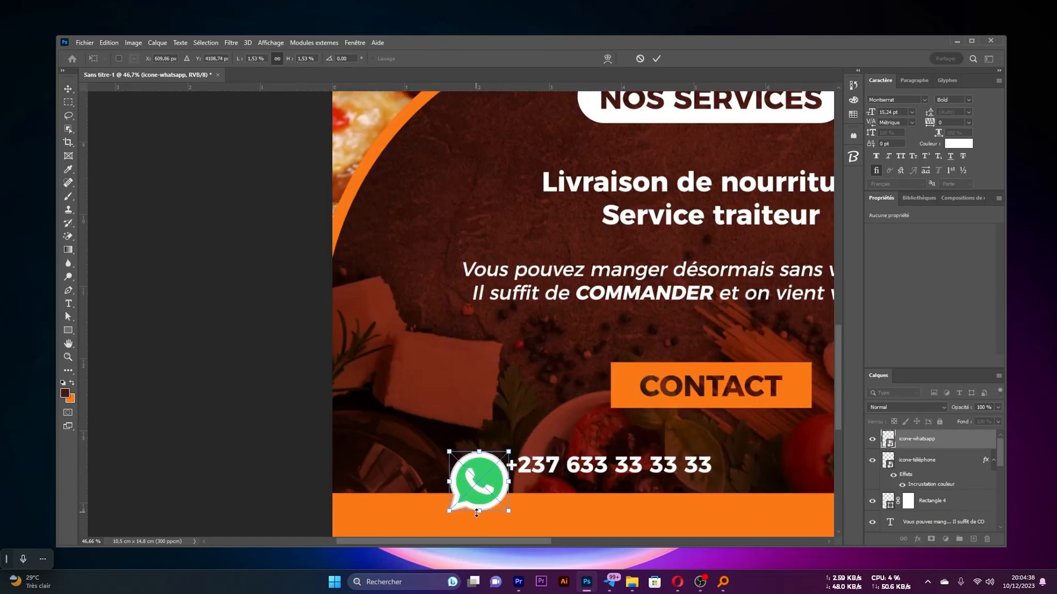
left_click_drag(479, 510, 480, 479)
scroll(480, 477, "up", 5)
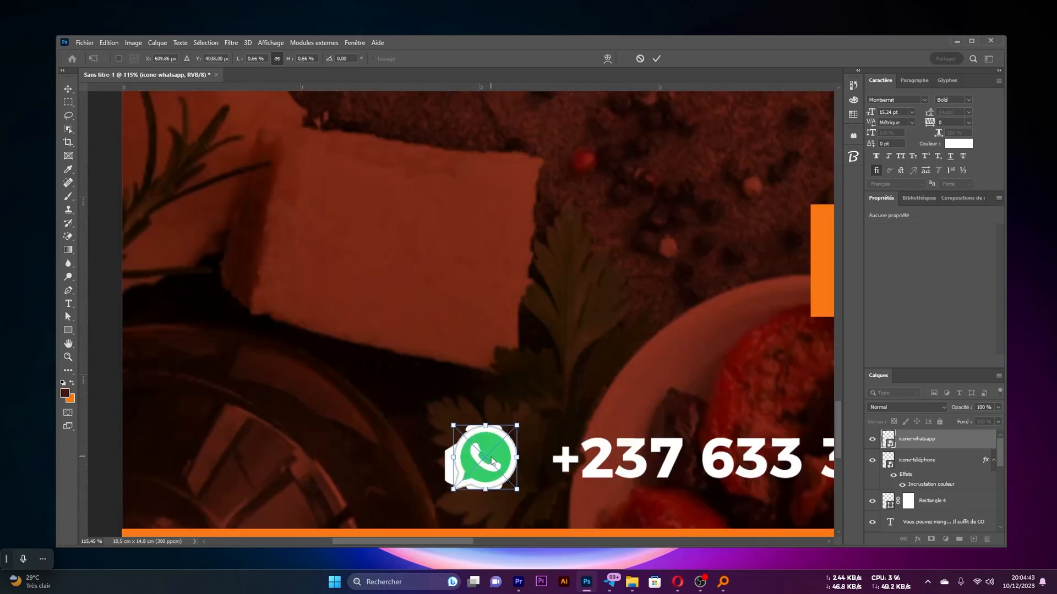
left_click_drag(483, 462, 475, 461)
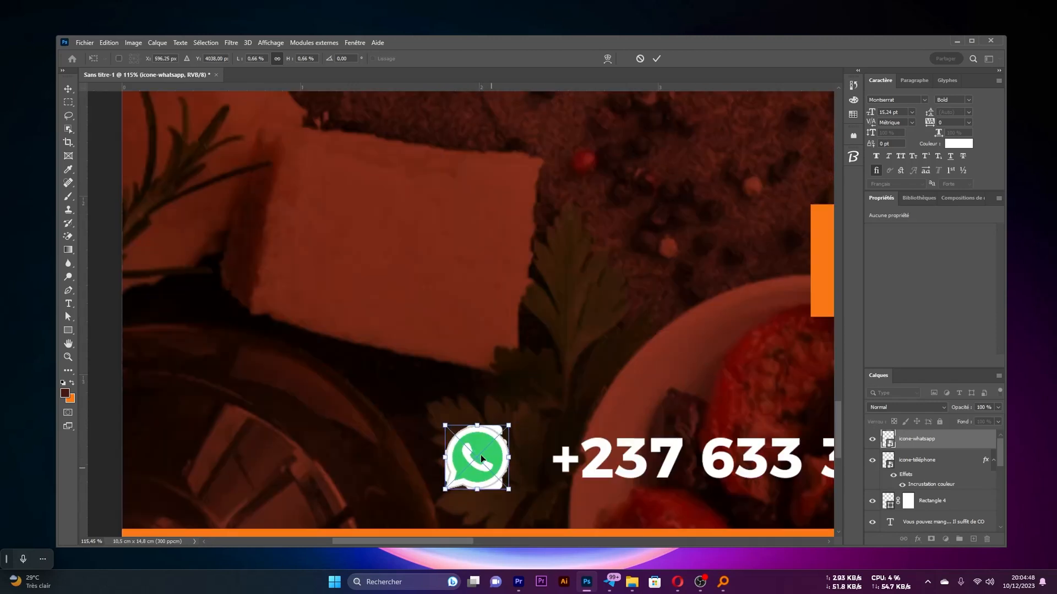
key("Return")
scroll(490, 436, "down", 5)
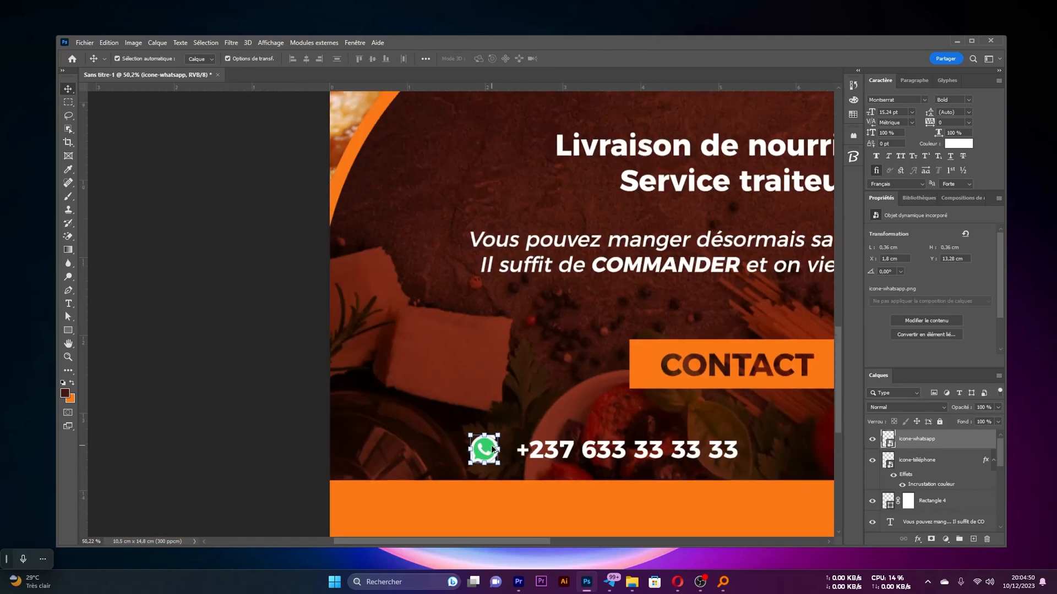
Move the WhatsApp icon to the right of the phone number and duplicate the number text beside it
left_click_drag(431, 439, 639, 439)
left_click(452, 443)
scroll(453, 443, "right", 3)
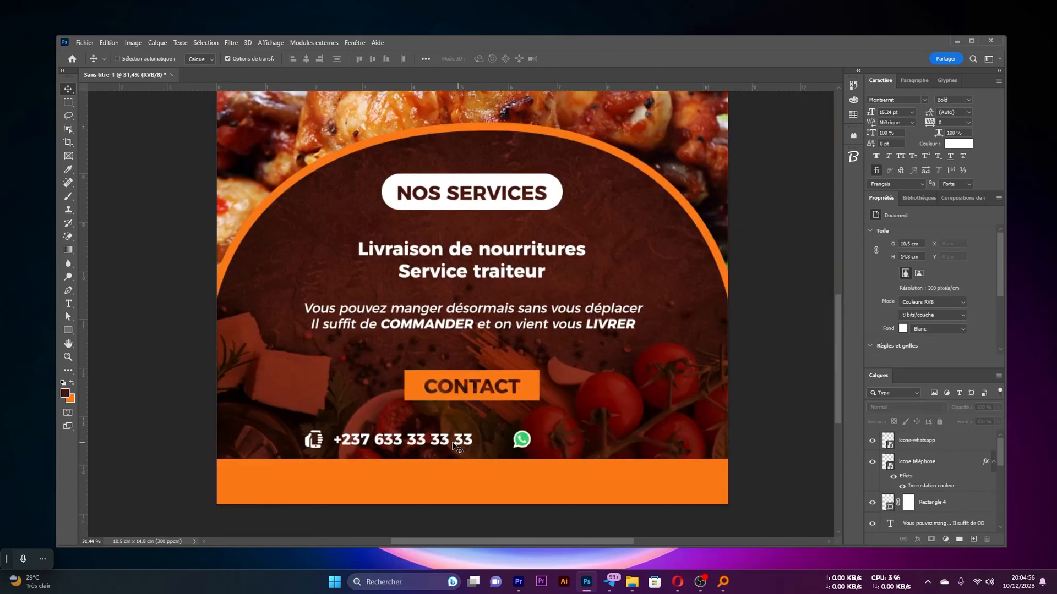
left_click_drag(424, 439, 633, 439)
Center both contact icons and their phone numbers as one row beneath the CONTACT label
left_click_drag(781, 440, 335, 435)
scroll(526, 432, "down", 2)
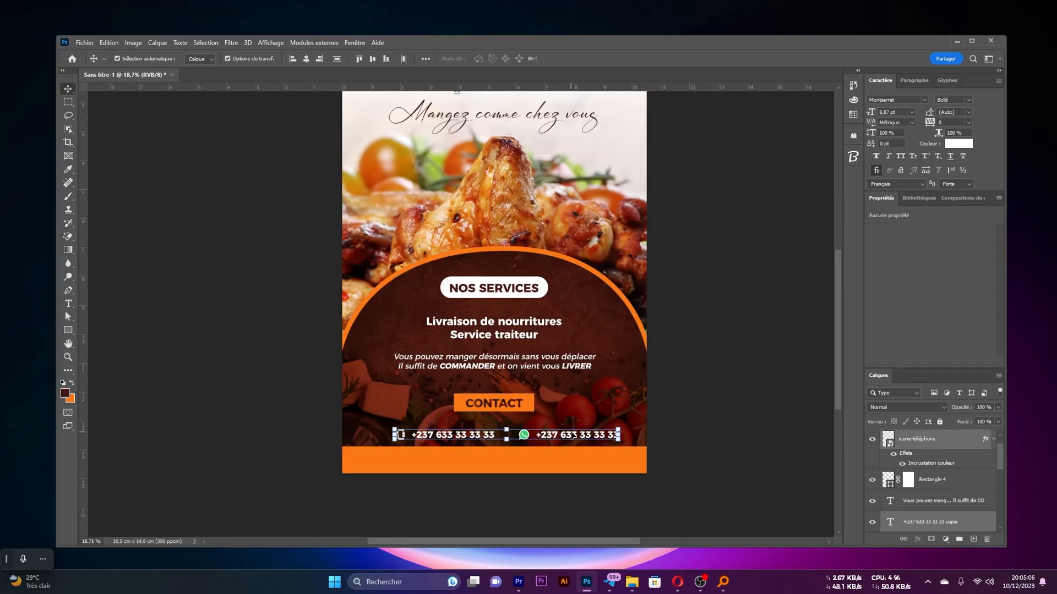
left_click_drag(573, 436, 559, 435)
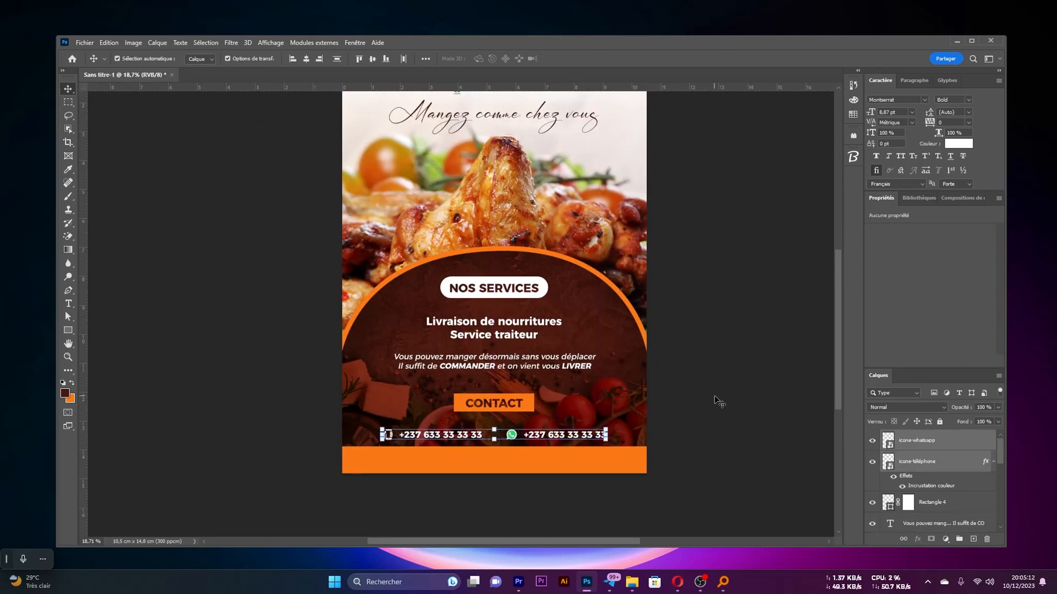
left_click(715, 401)
Place icone-mail from the Flyer Restaurant folder on the flyer
scroll(545, 436, "down", 2)
scroll(545, 437, "up", 3)
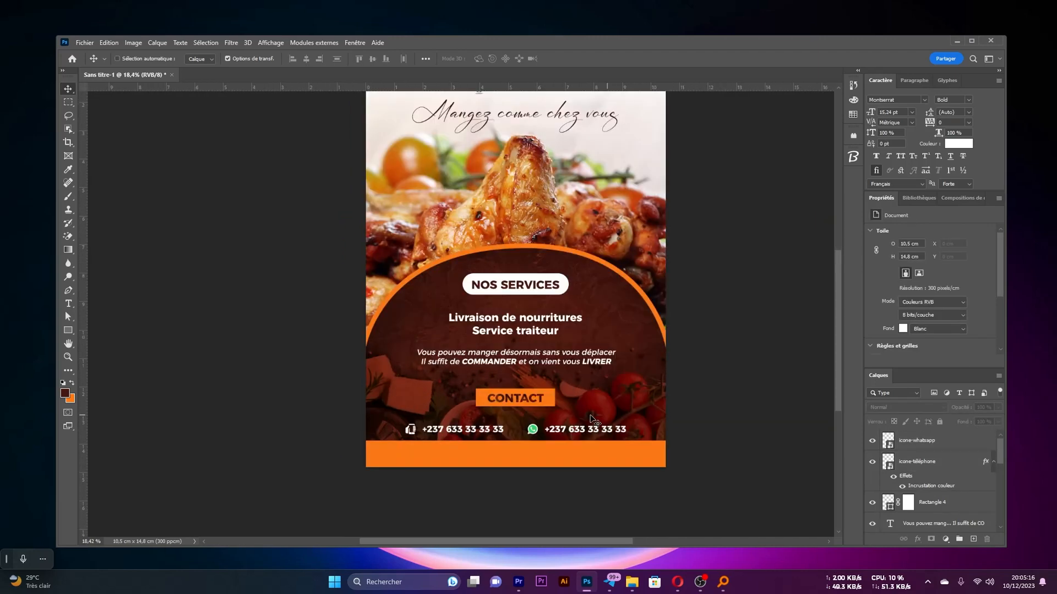
scroll(631, 427, "down", 1)
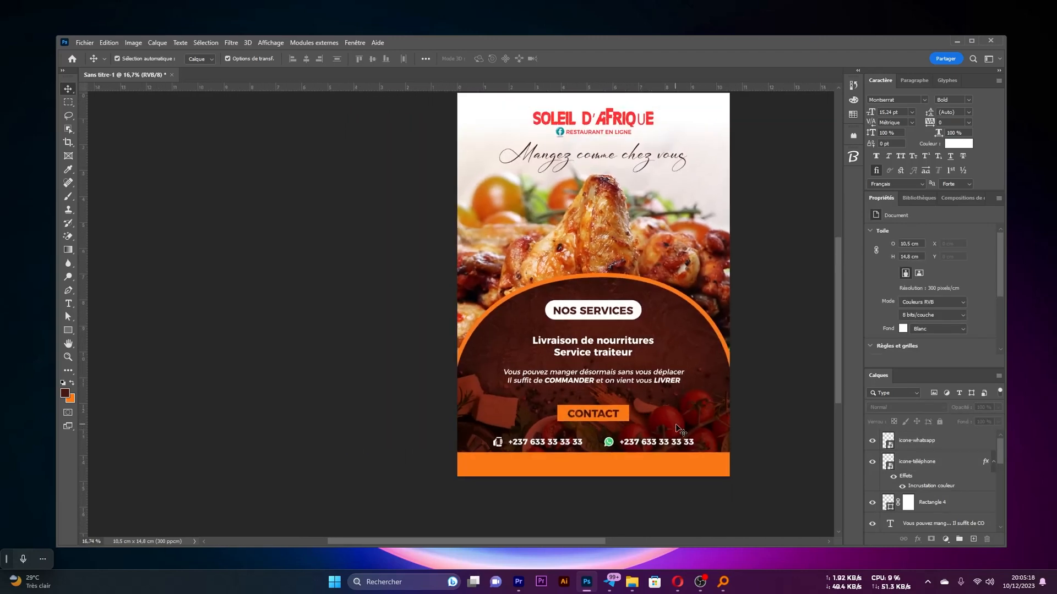
scroll(665, 415, "down", 4)
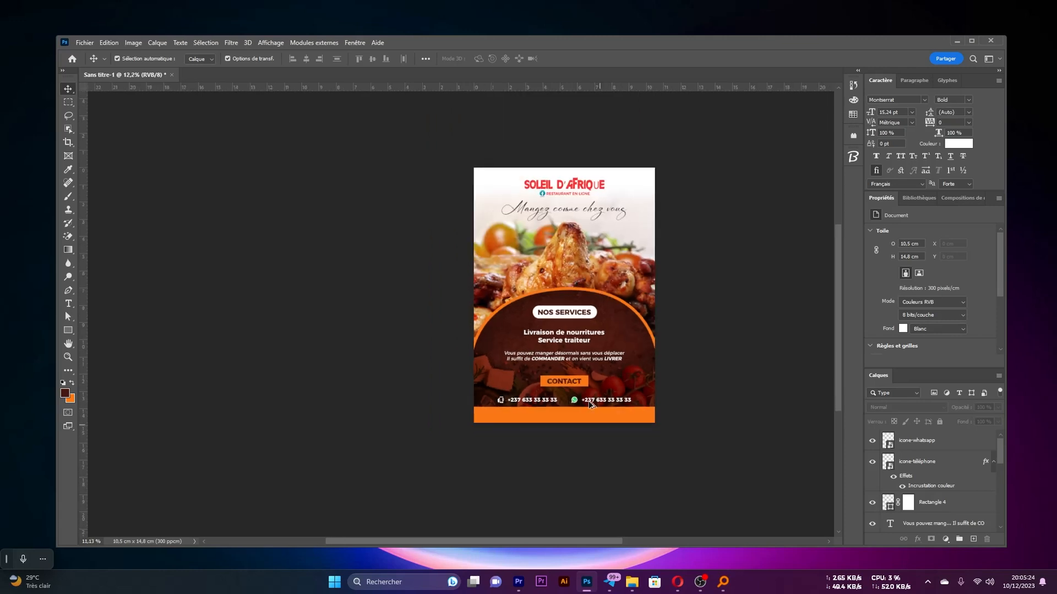
scroll(590, 405, "up", 2)
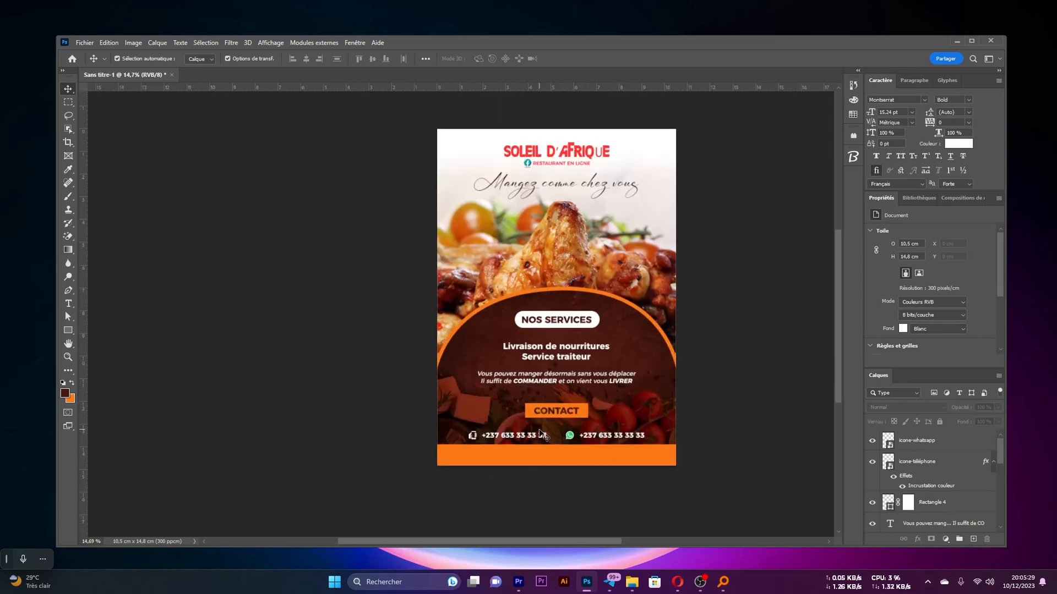
key("alt+Tab")
left_click_drag(775, 270, 573, 451)
key("Return")
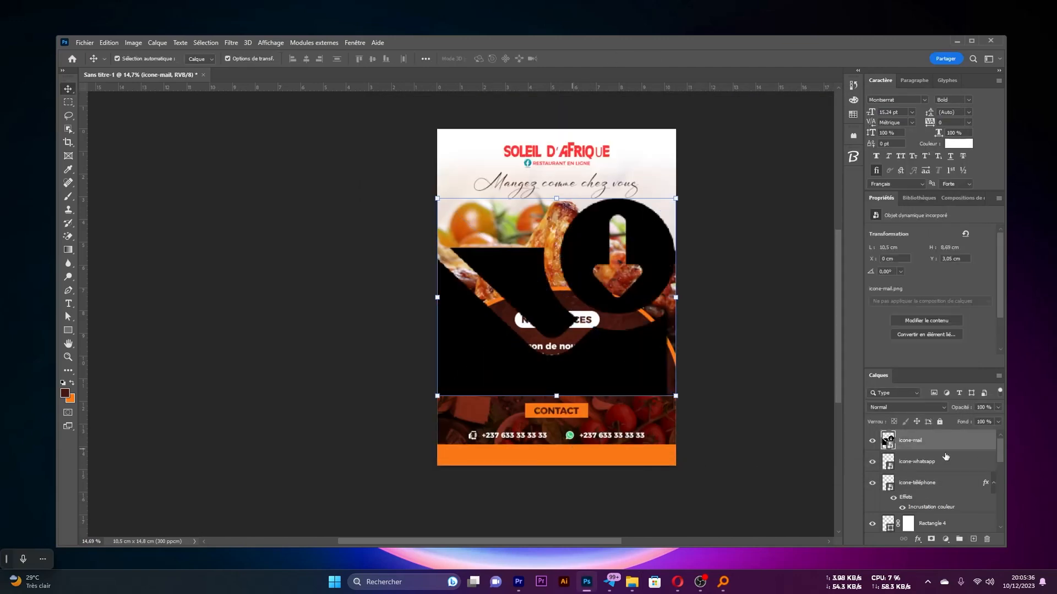
Scale the mail icon to 1.31 % and move it onto the phone icon to match their sizes
left_click_drag(676, 297, 565, 304)
scroll(559, 309, "up", 5)
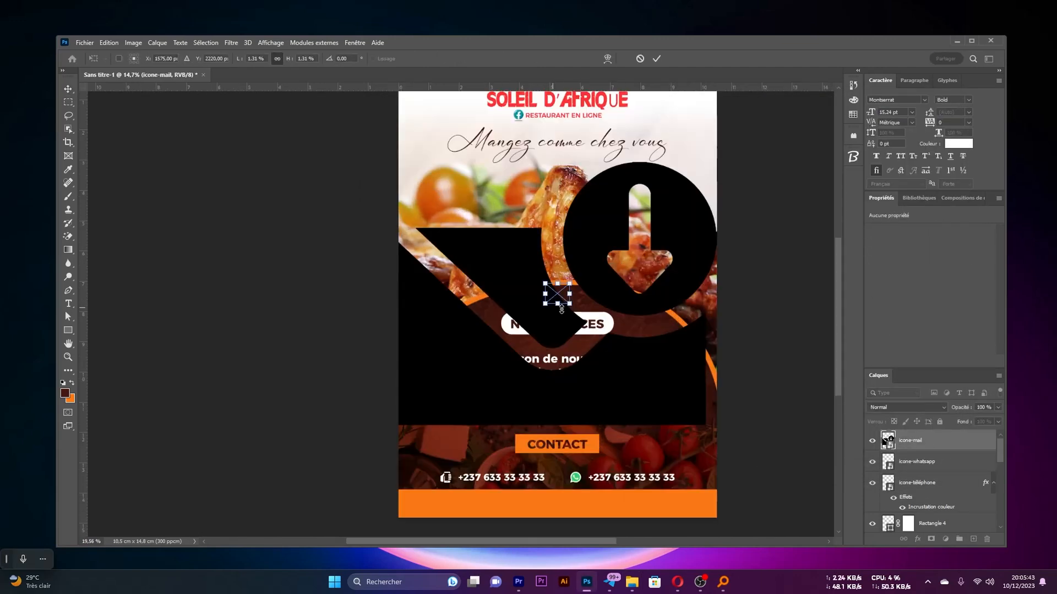
scroll(561, 309, "down", 3)
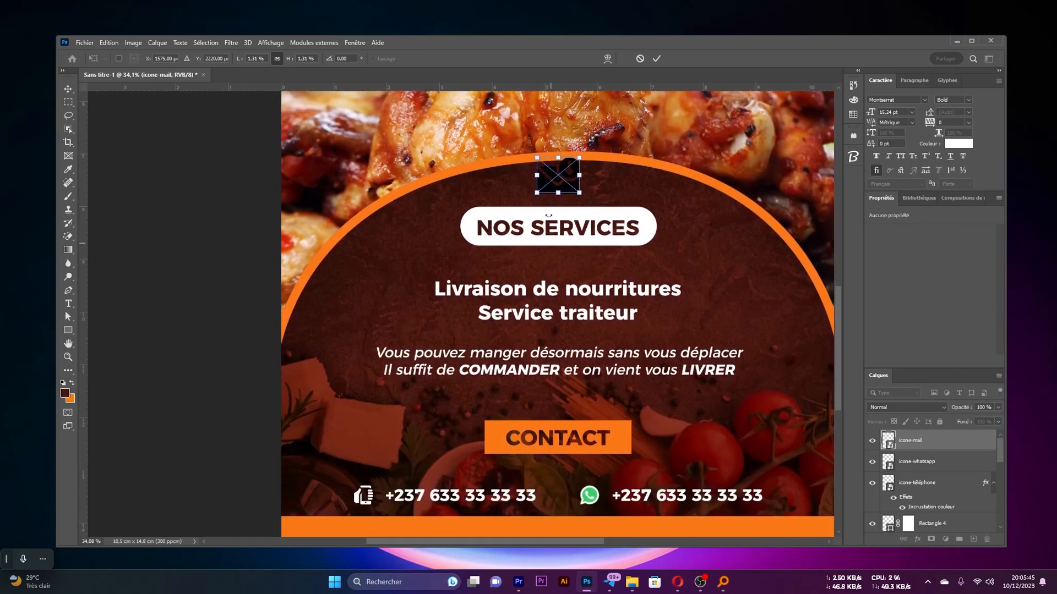
left_click_drag(558, 178, 371, 499)
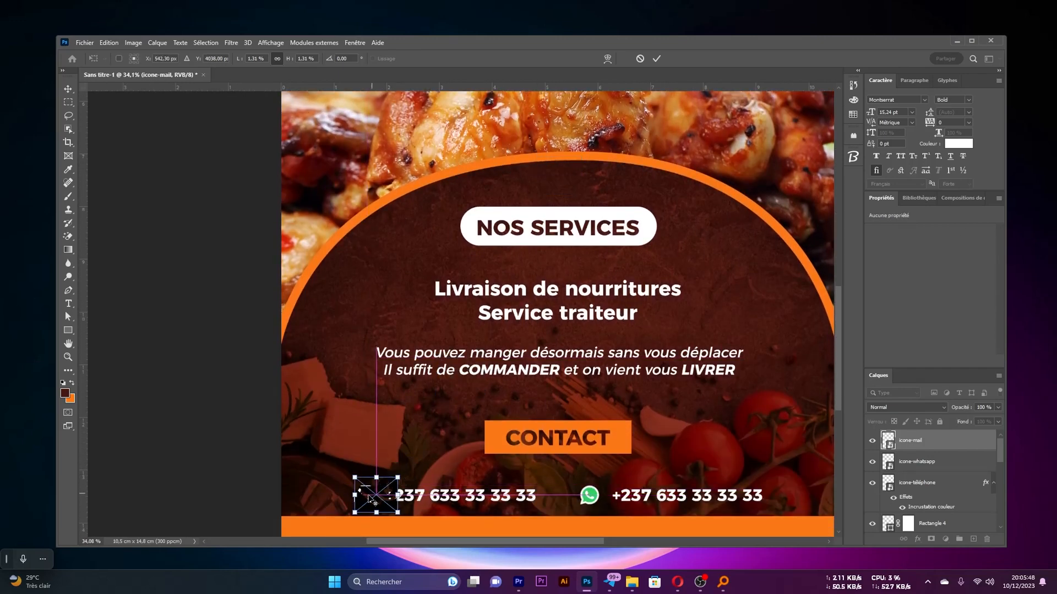
scroll(371, 499, "up", 3)
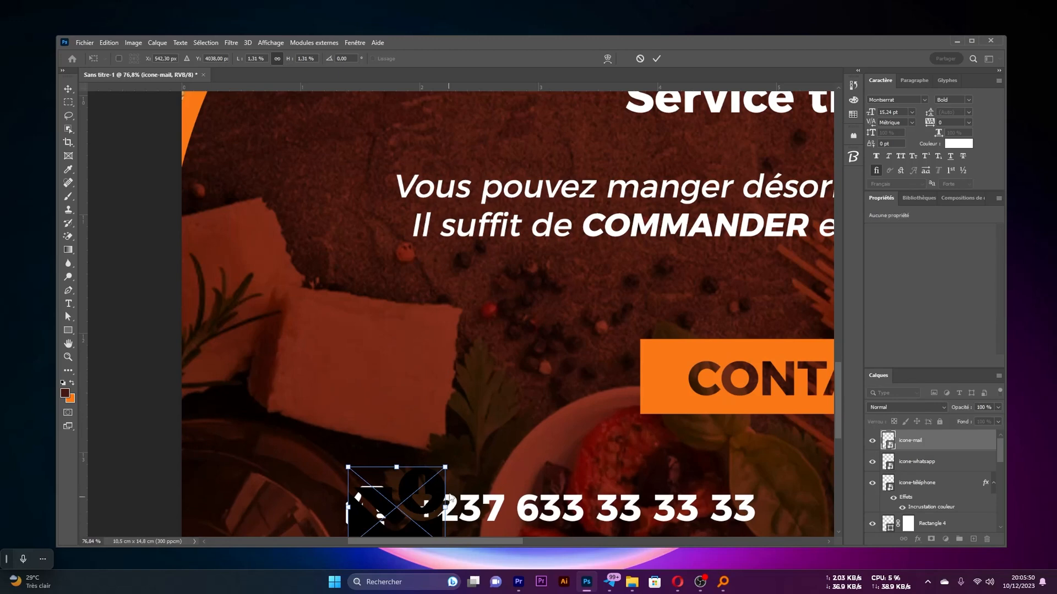
scroll(446, 505, "down", 2)
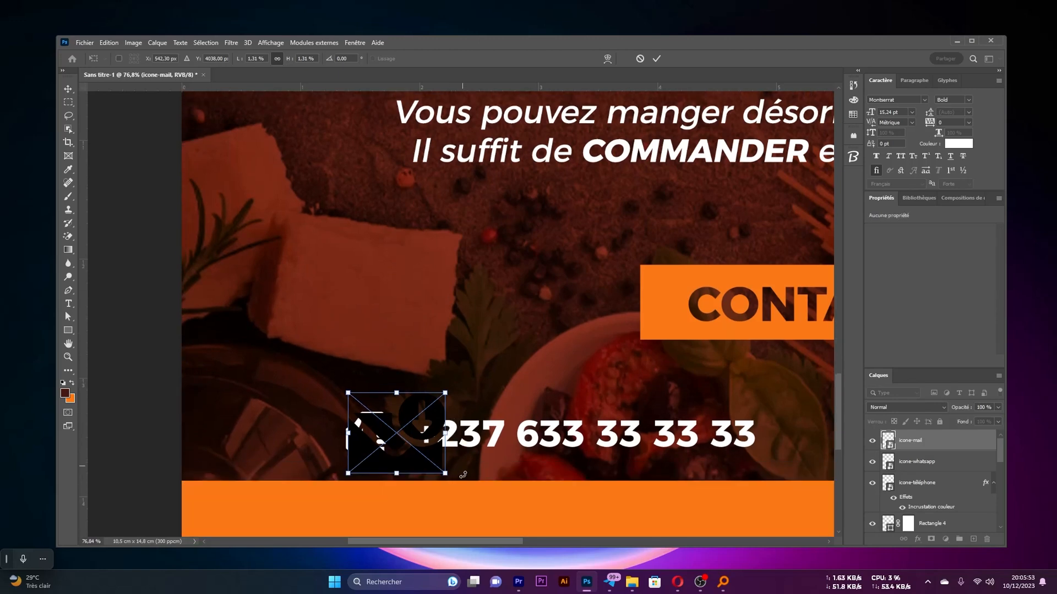
Reduce the mail icon to about 0.36 × 0.3 cm and move it to the left end of the orange band
key("Return")
scroll(446, 376, "down", 3)
scroll(447, 376, "down", 1)
left_click_drag(350, 304, 253, 408)
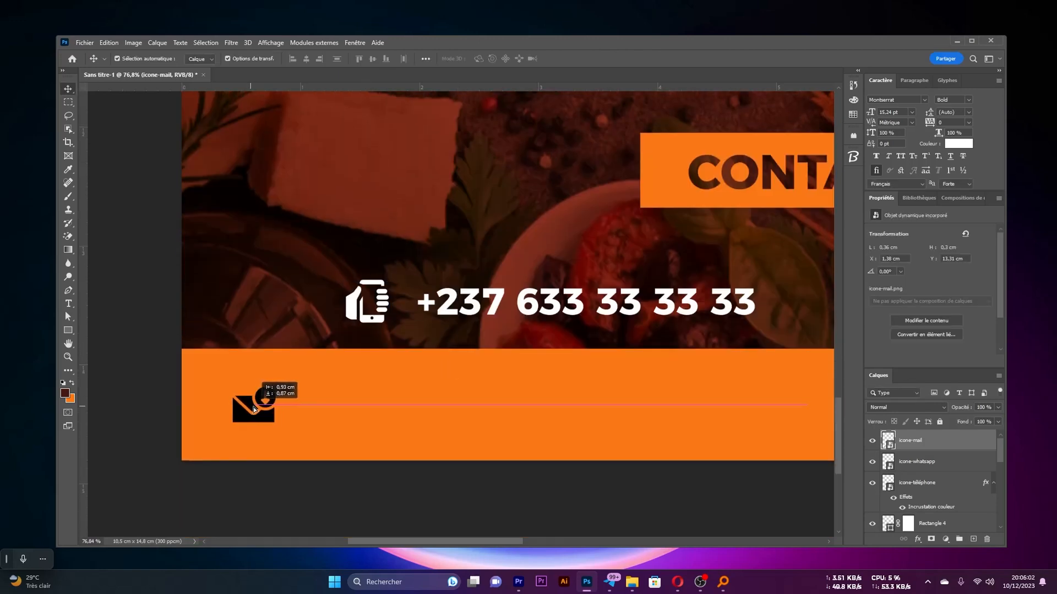
left_click(353, 312)
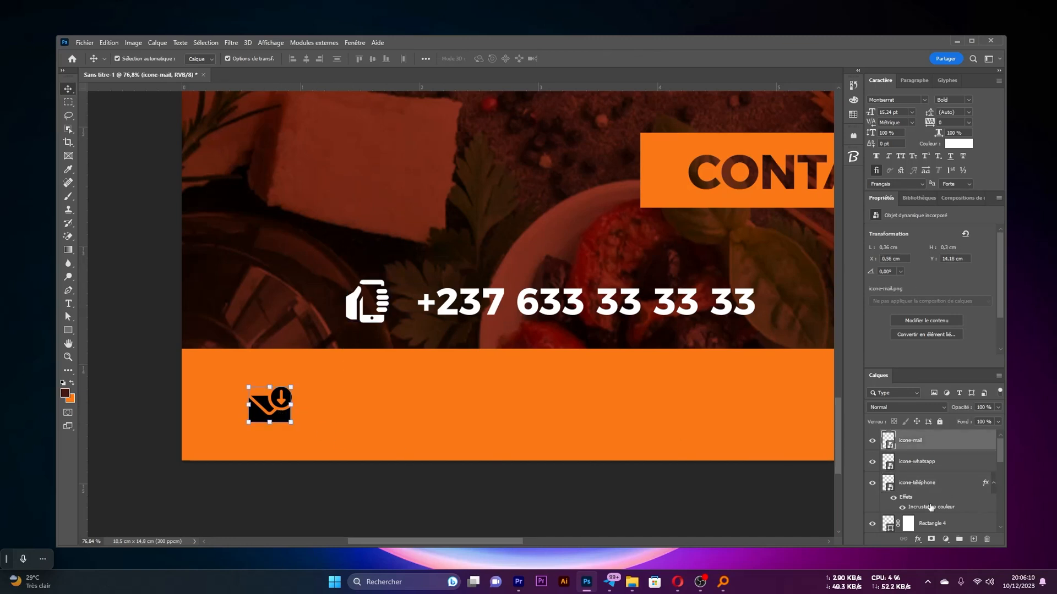
left_click(917, 539)
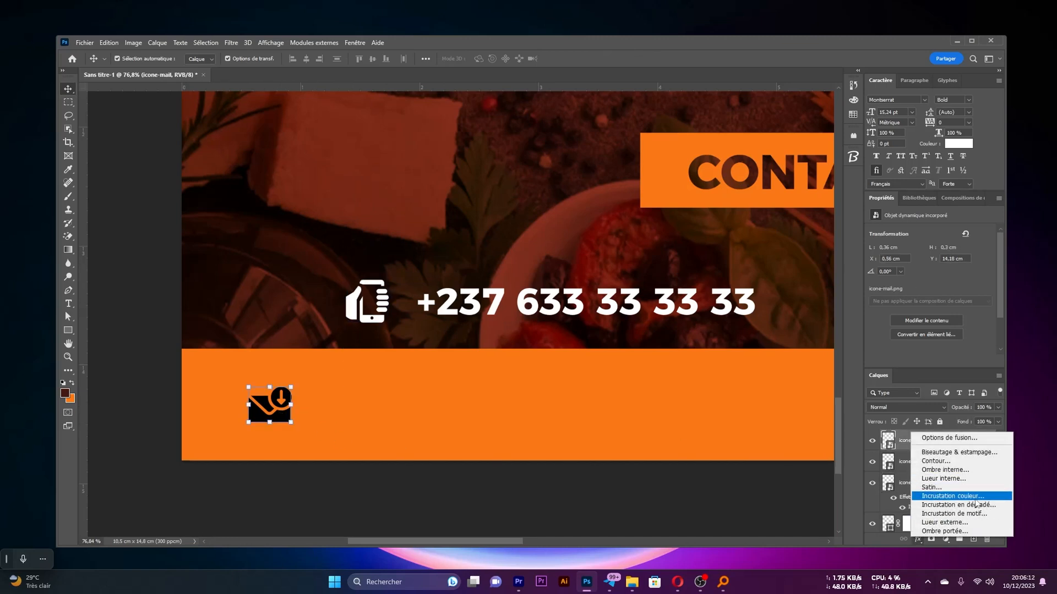
left_click(882, 538)
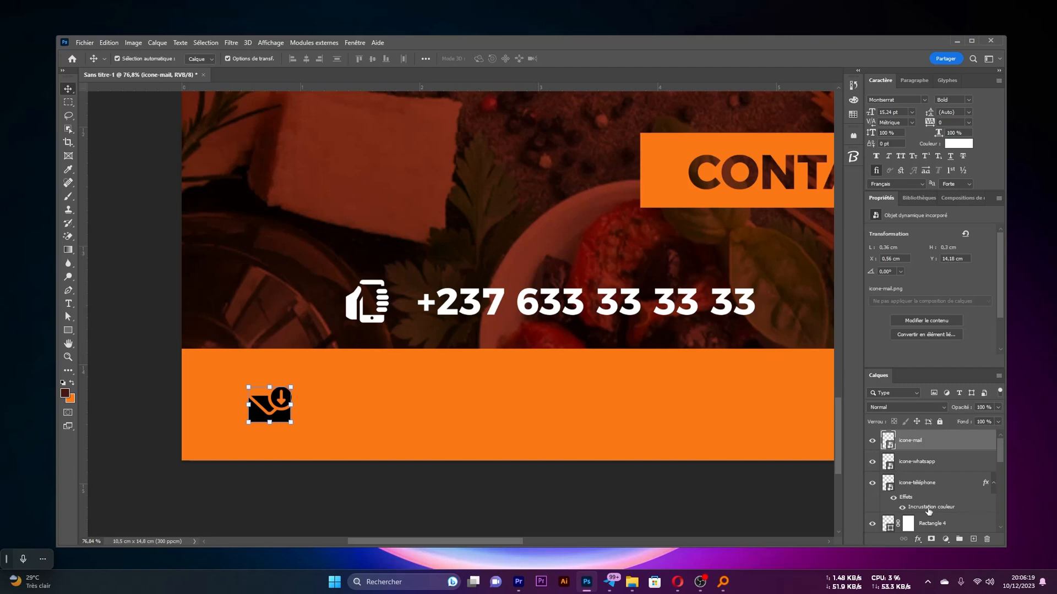
Copy the white Color Overlay effect from the icone-téléphone layer to icone-mail
left_click_drag(929, 512, 945, 447)
left_click(553, 509)
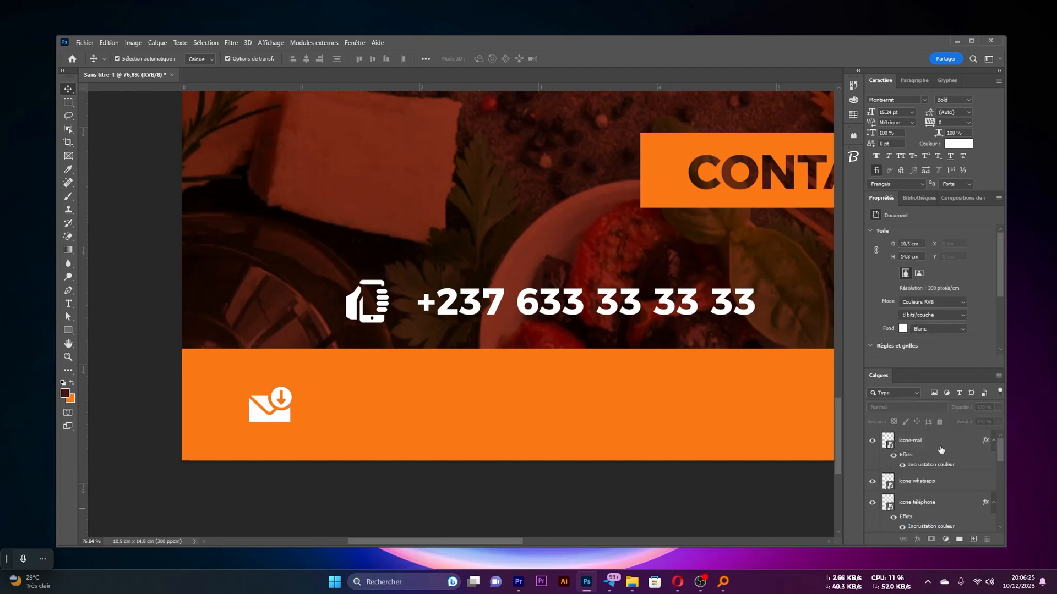
Duplicate the left phone number onto the orange band beside the mail icon and replace it with the contact e-mail address
scroll(289, 424, "down", 5)
left_click_drag(503, 344, 476, 372)
double_click(476, 372)
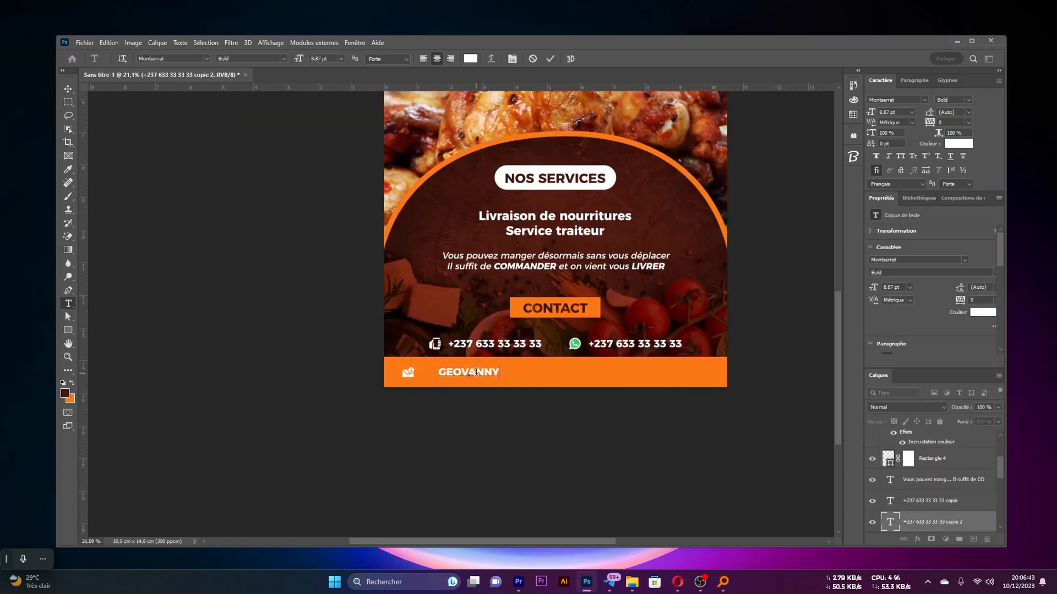
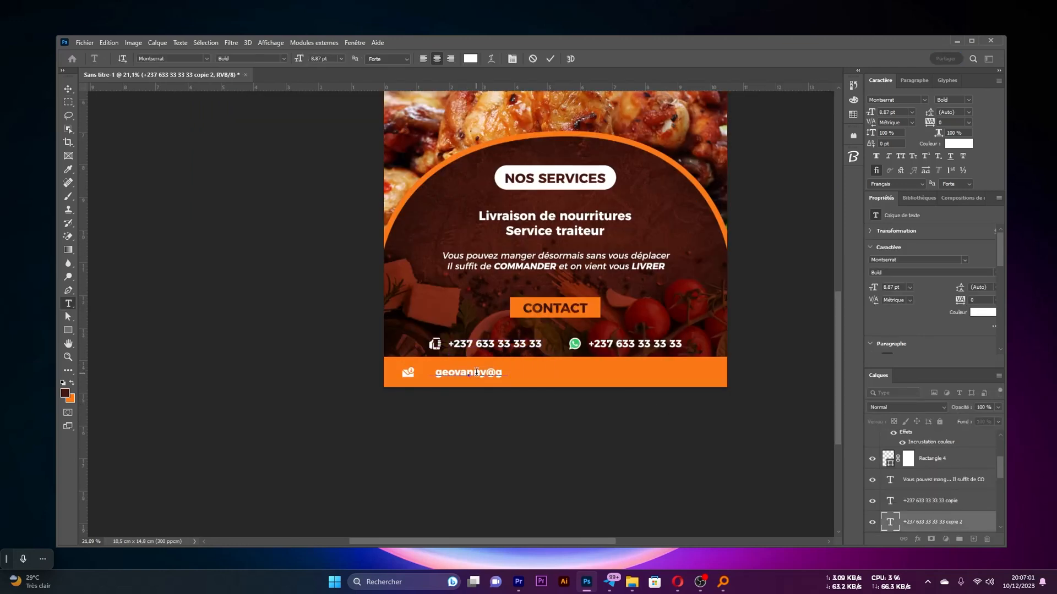
Set the whole e-mail address on the orange band to the Montserrat Light style
key("ctrl+a")
left_click(967, 98)
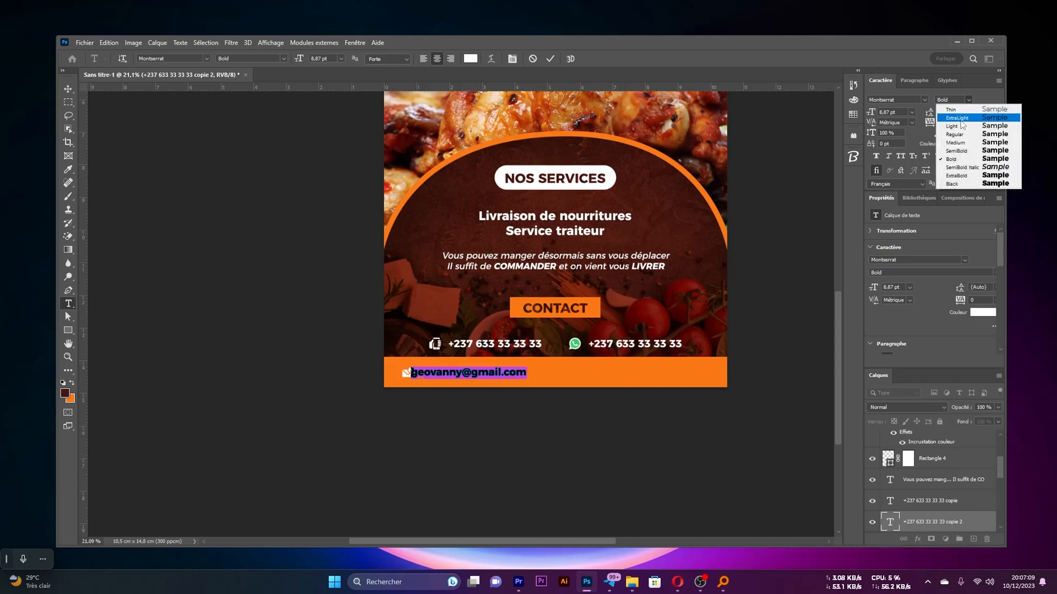
left_click(952, 128)
left_click(549, 59)
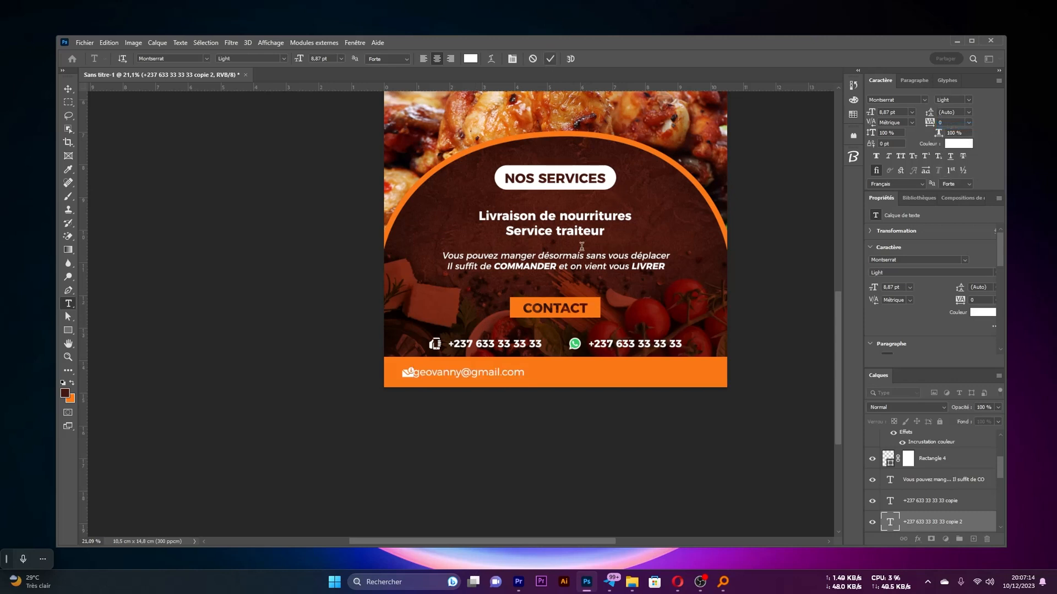
Move the e-mail address close beside the mail icon on the orange band without overlapping it
key("v")
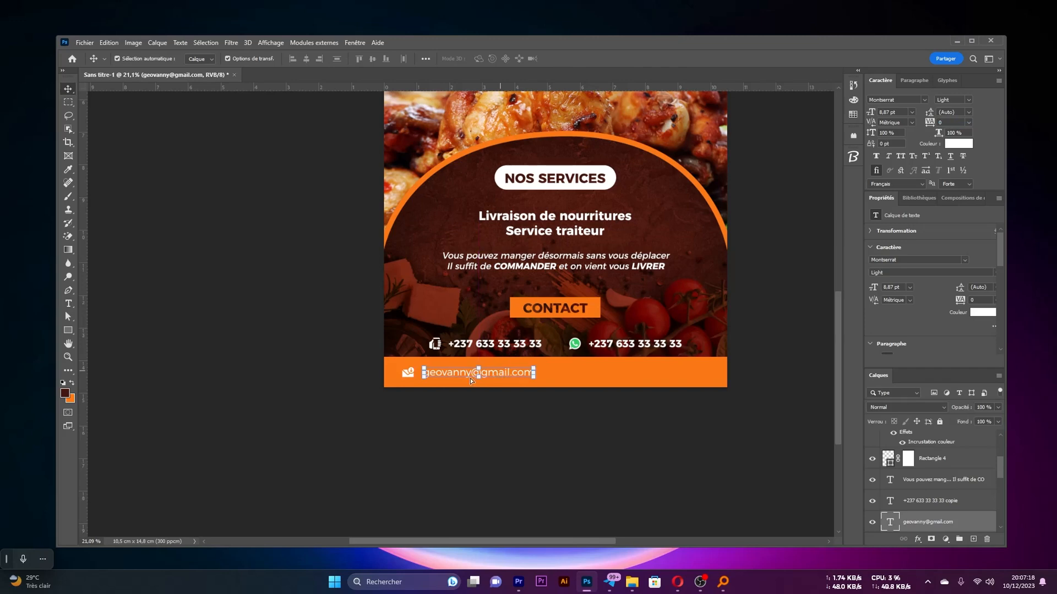
scroll(470, 378, "up", 3)
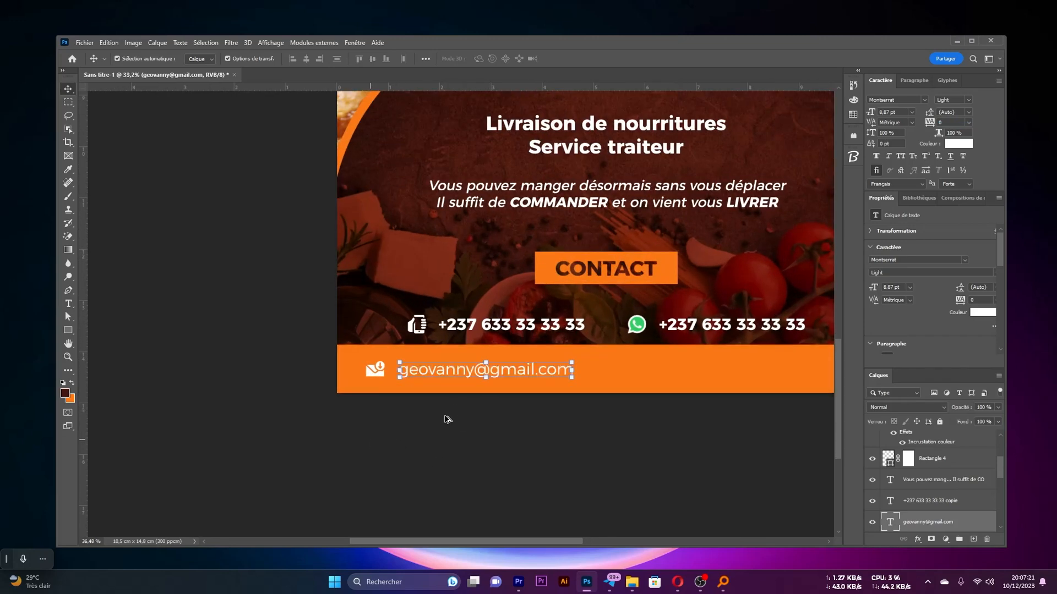
scroll(447, 419, "up", 2)
left_click_drag(426, 388, 421, 392)
left_click(422, 472)
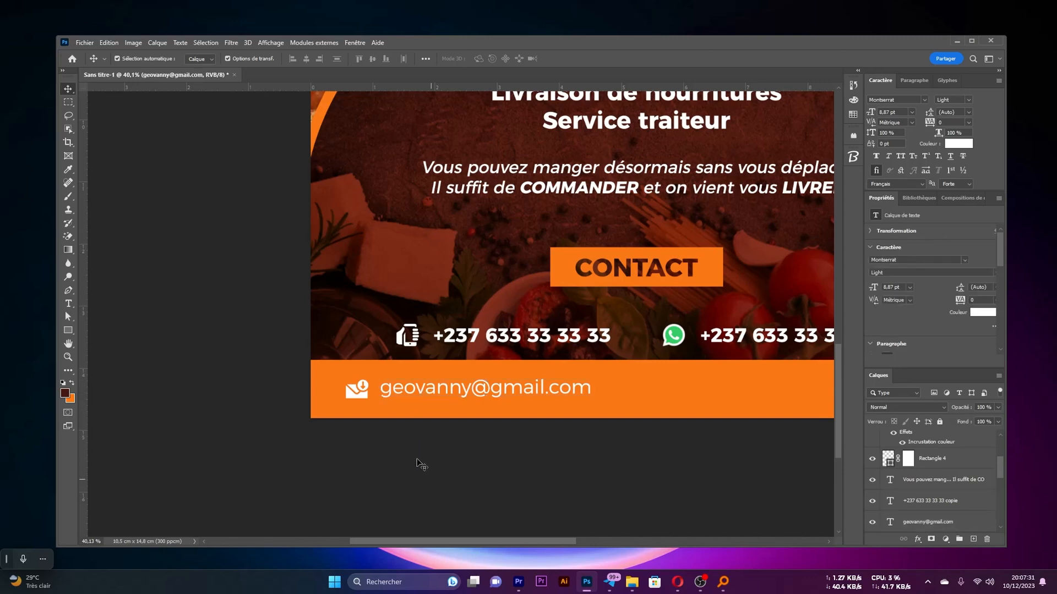
Enlarge the mail icon and e-mail address together slightly, bringing the text to about 9.17 pt
left_click_drag(511, 445, 346, 379)
scroll(478, 363, "down", 5)
scroll(479, 356, "up", 2)
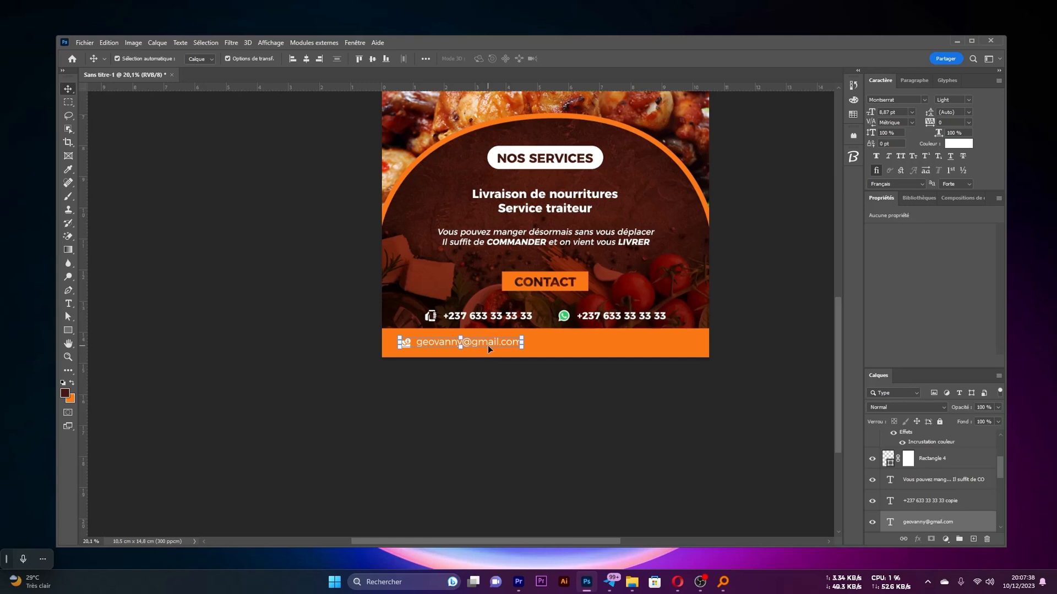
left_click(499, 410)
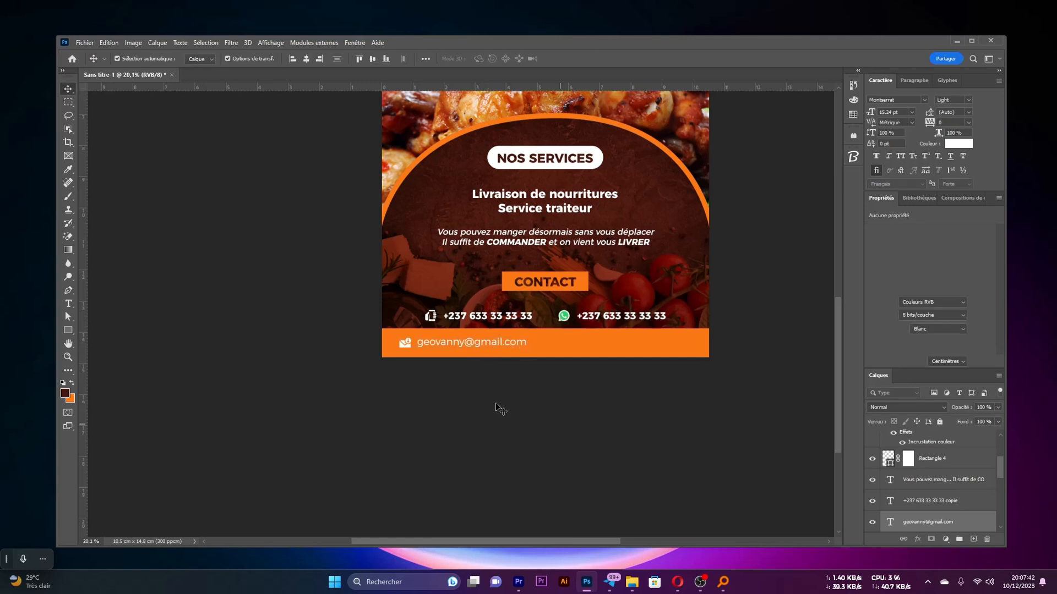
Place icone-localisation.png on the orange band at about 0.3 × 0.31 cm and copy icone-mail's white Color Overlay to it
scroll(491, 397, "down", 5)
scroll(523, 371, "up", 4)
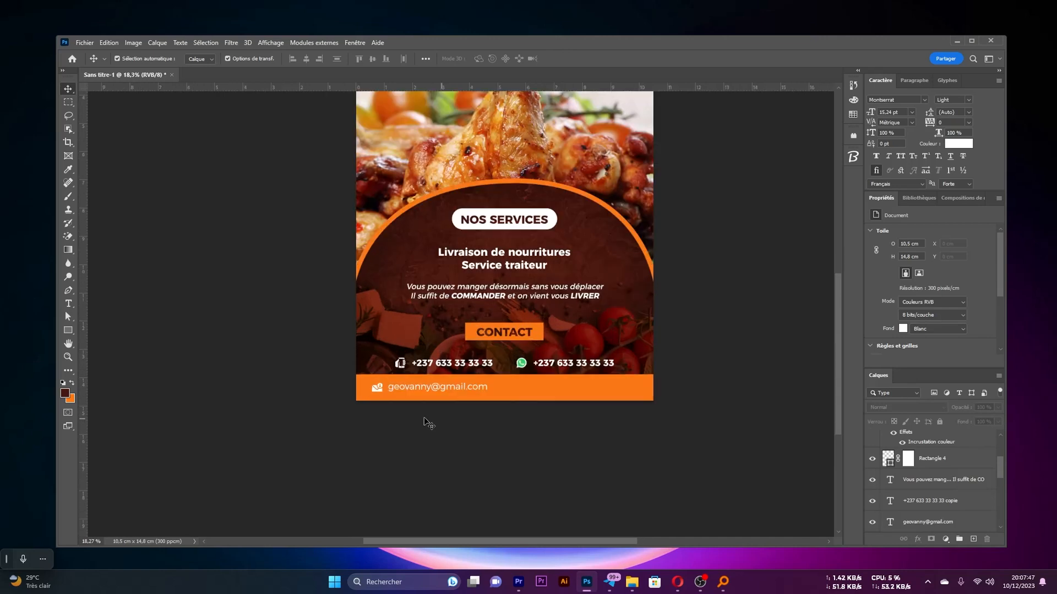
left_click_drag(570, 580, 412, 453)
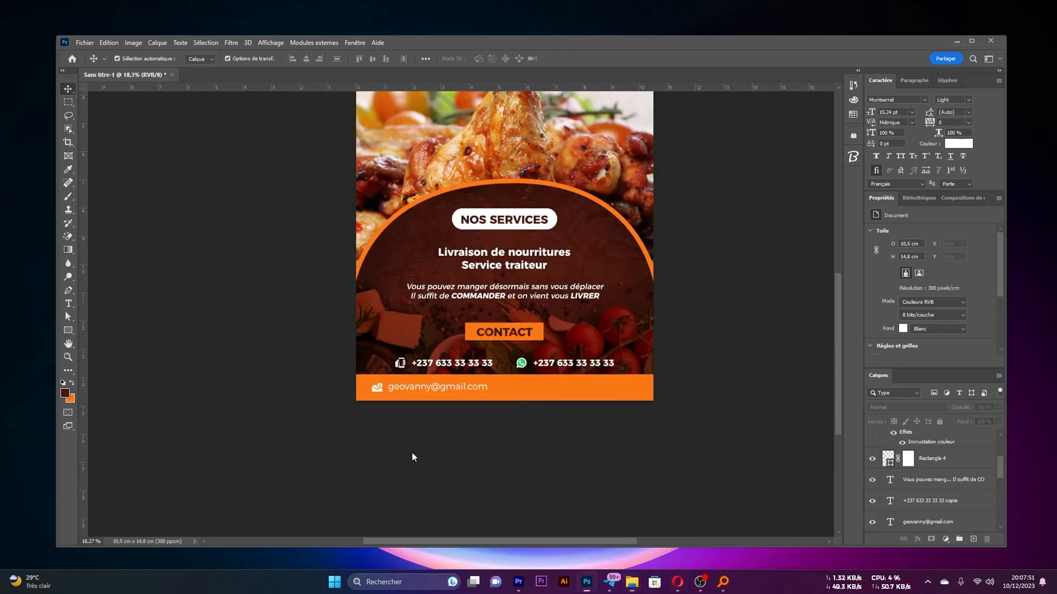
key("Return")
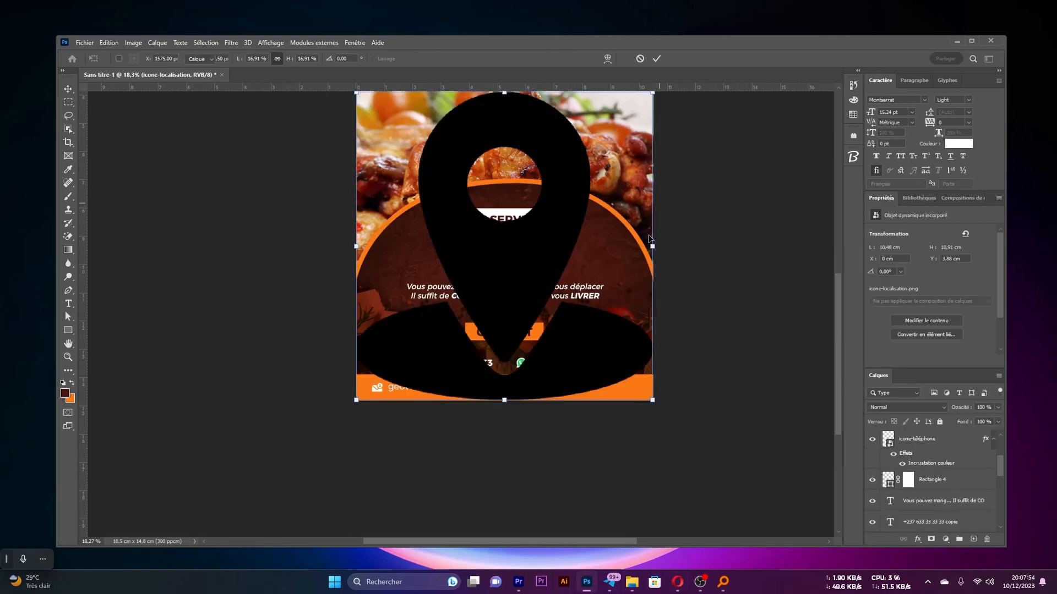
left_click_drag(653, 246, 652, 246)
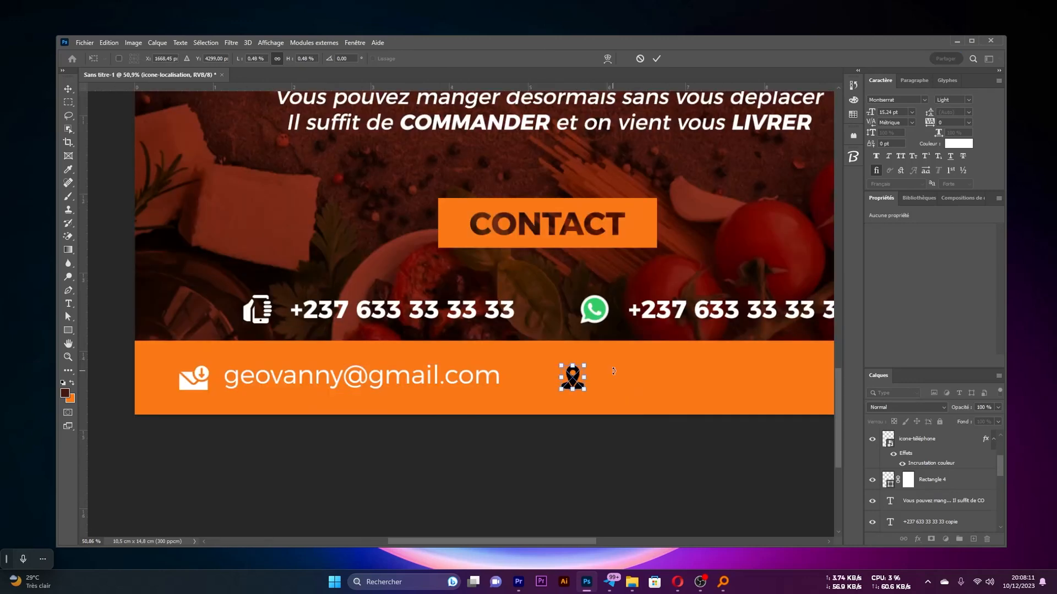
key("Return")
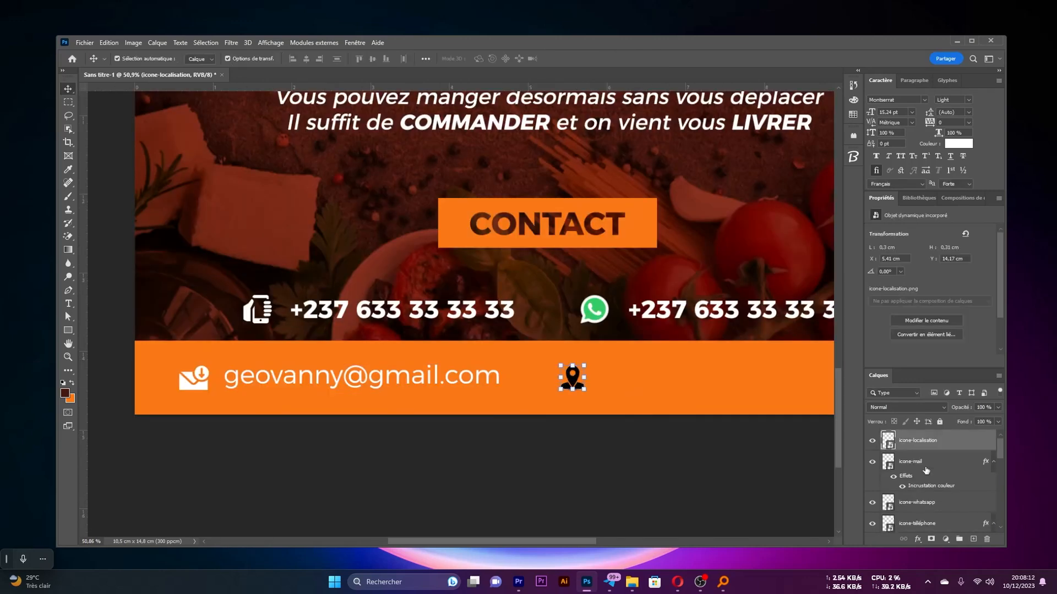
left_click_drag(915, 491, 868, 451)
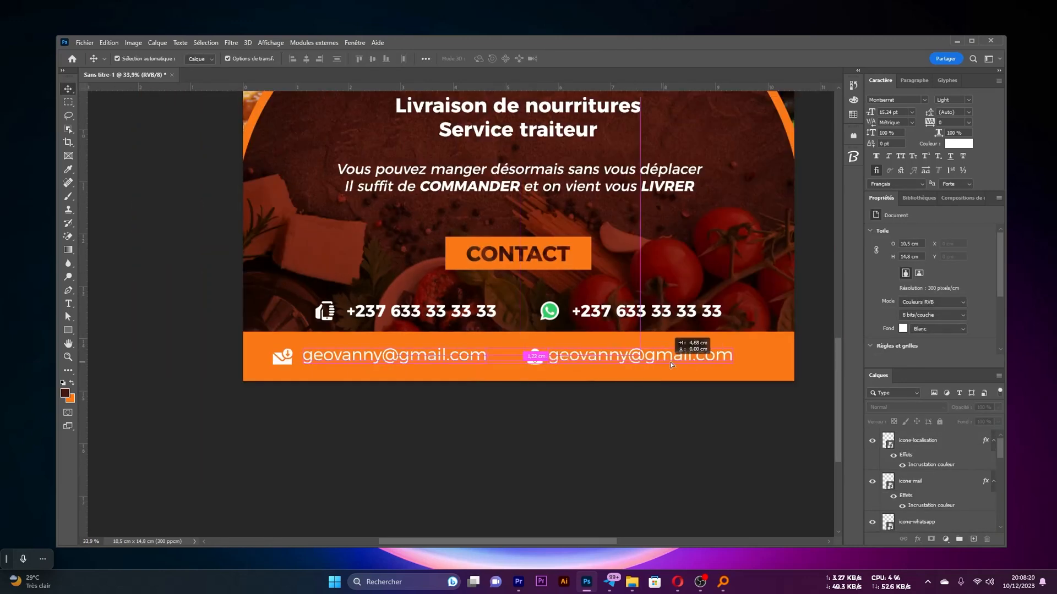
Duplicate the e-mail text beside the location icon and replace it with "Douala, Cameroun"
left_click_drag(670, 362, 700, 360)
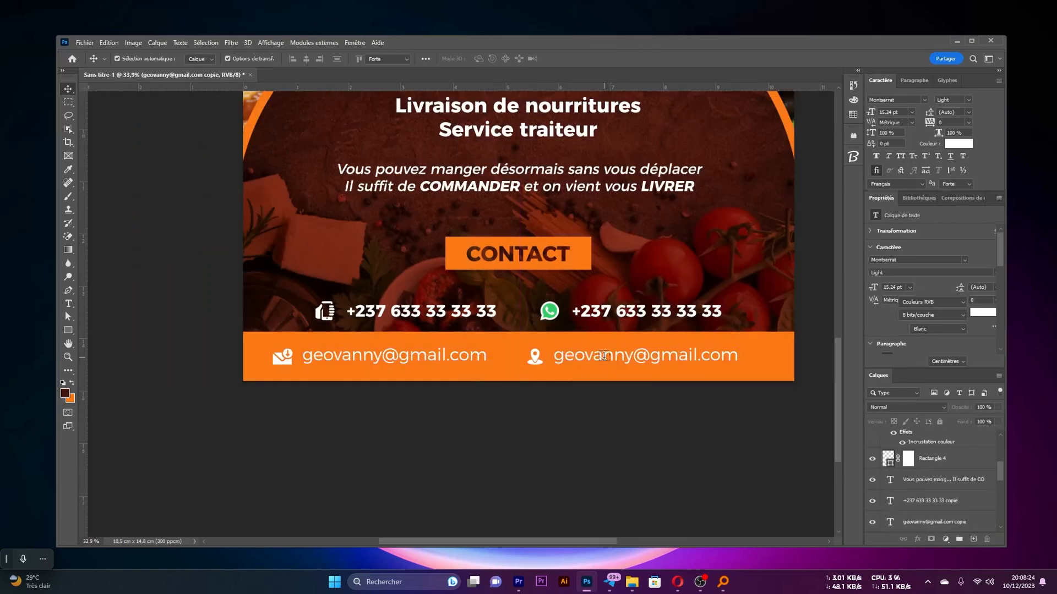
double_click(605, 355)
type("Douala, Cameroun")
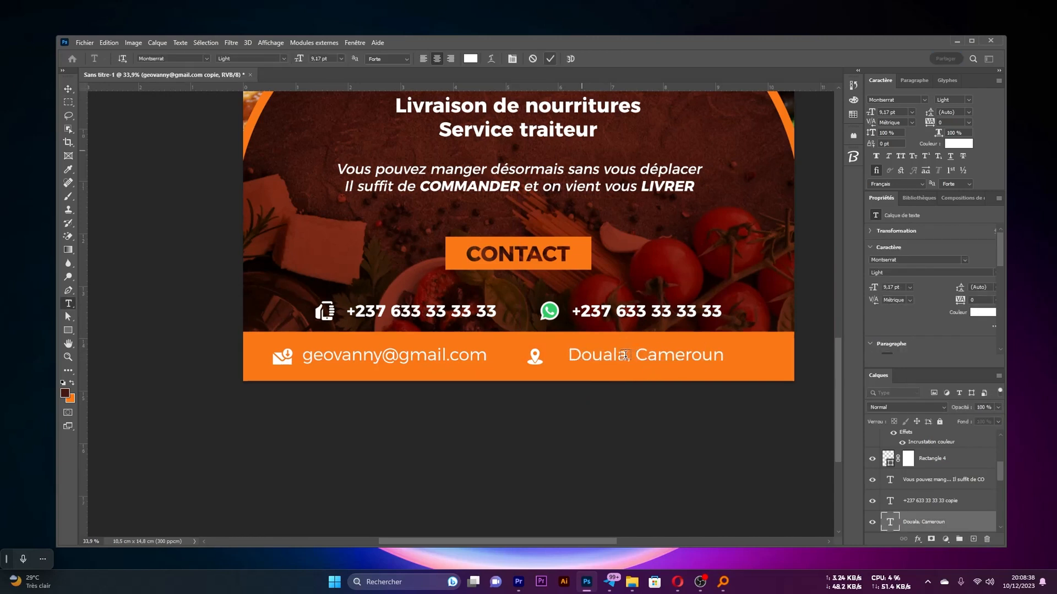
key("ctrl+Return")
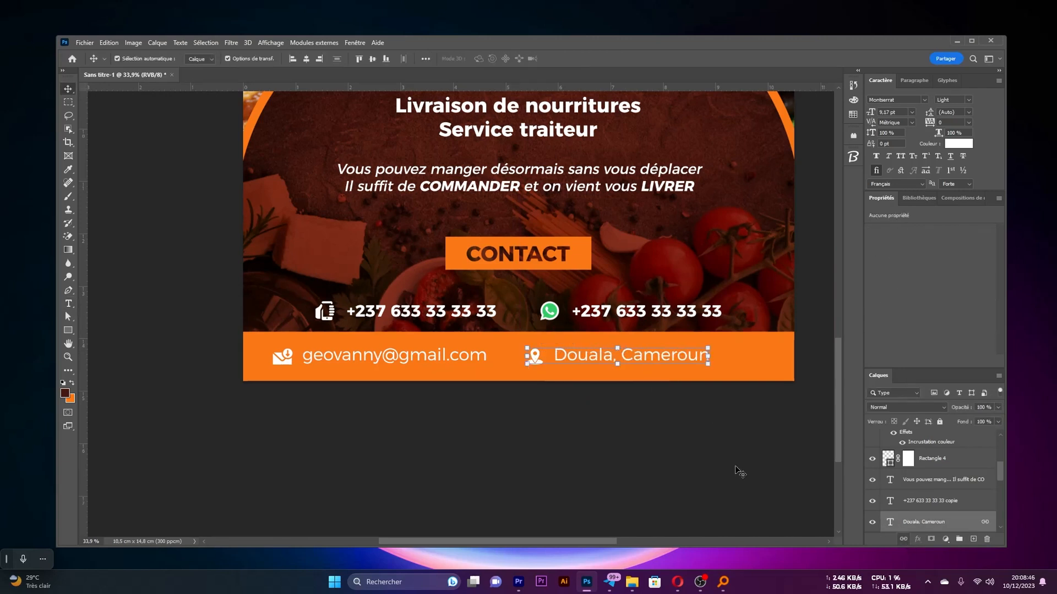
Link the mail icon with the e-mail address and the location icon with the "Douala, Cameroun" text
left_click_drag(421, 395, 243, 318)
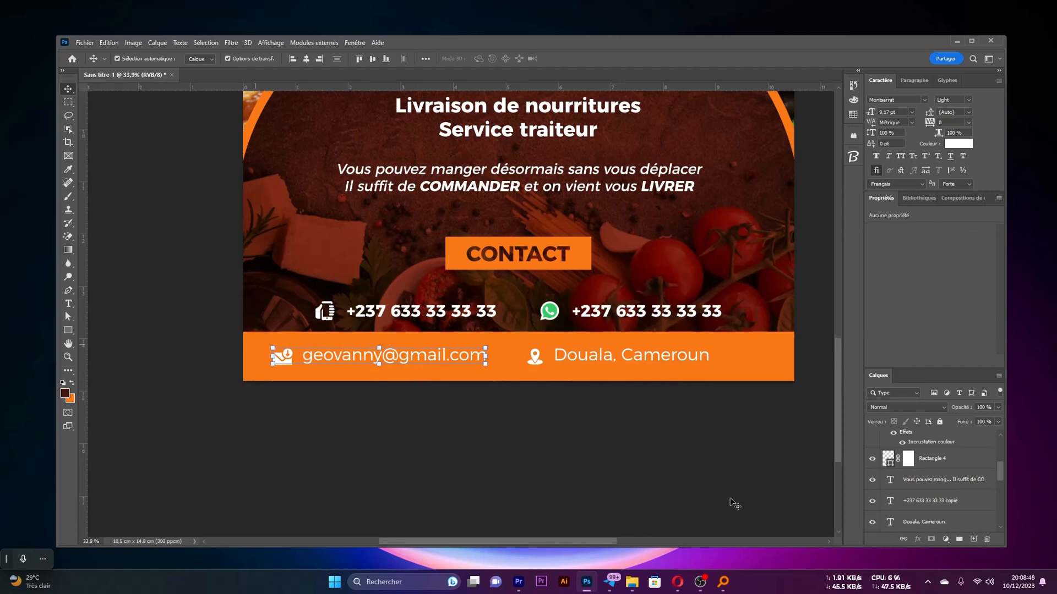
left_click(408, 361)
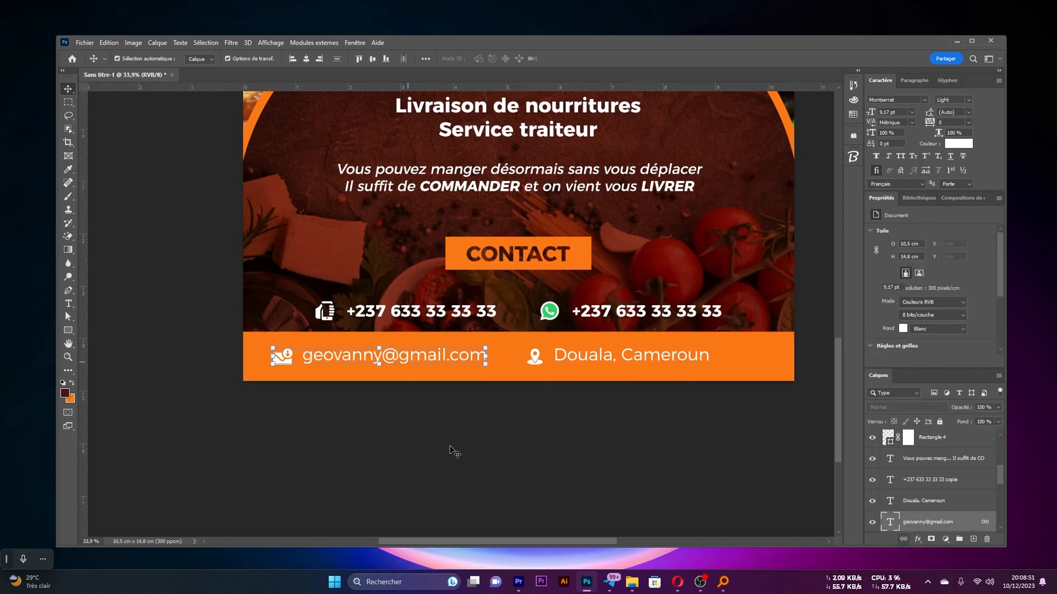
left_click(619, 361)
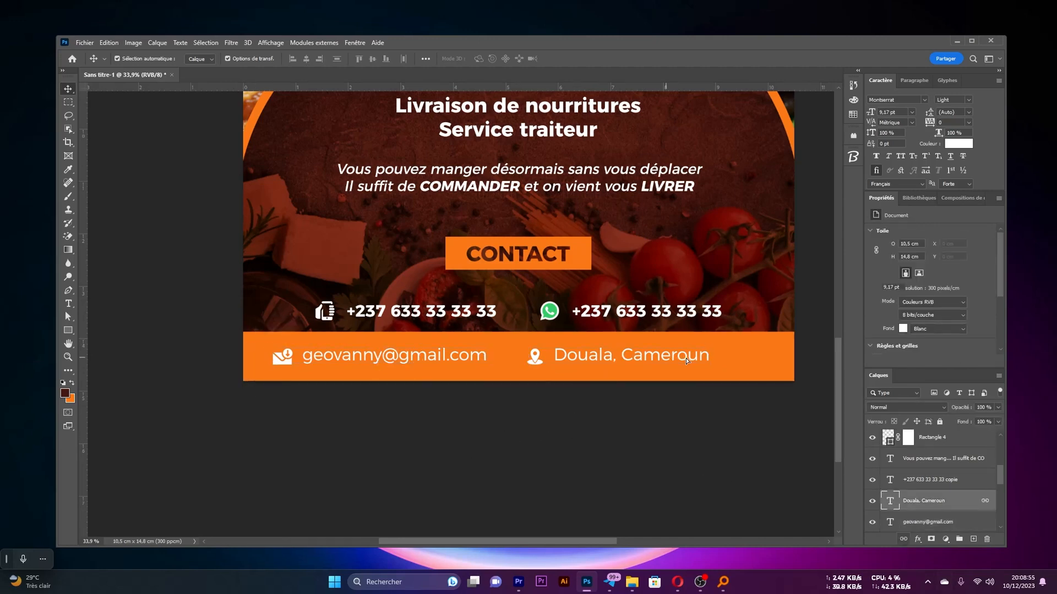
Move the linked e-mail and location details together to the right along the orange band
left_click_drag(568, 461, 382, 430)
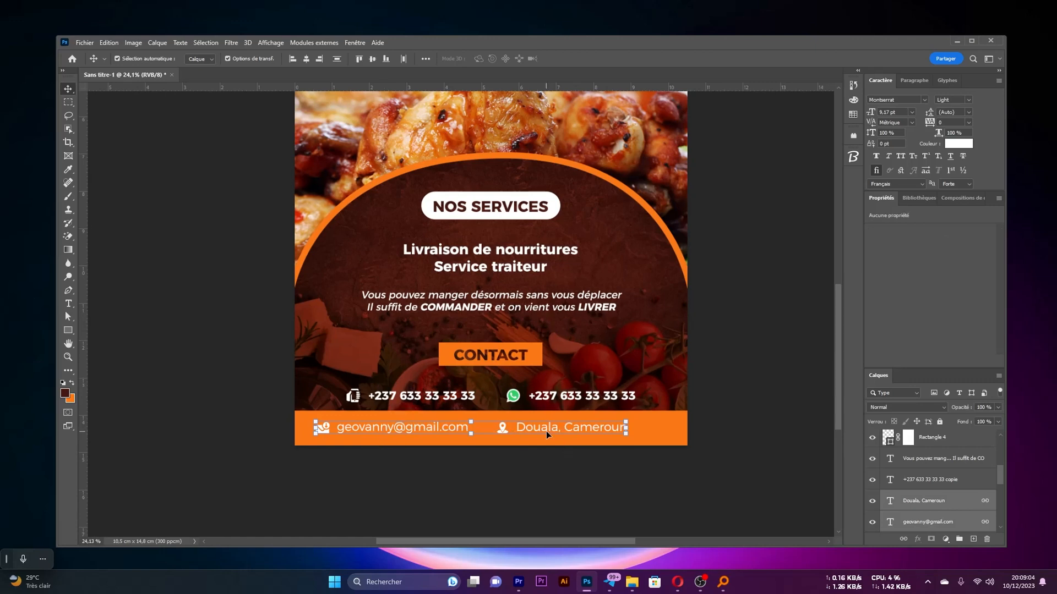
left_click_drag(541, 425, 552, 428)
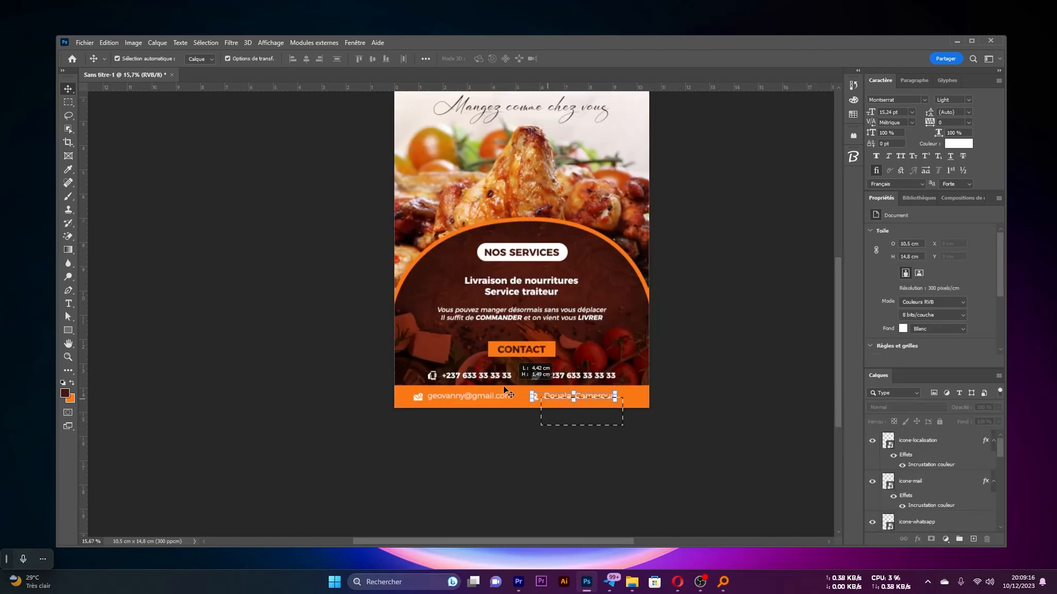
scroll(562, 392, "up", 3)
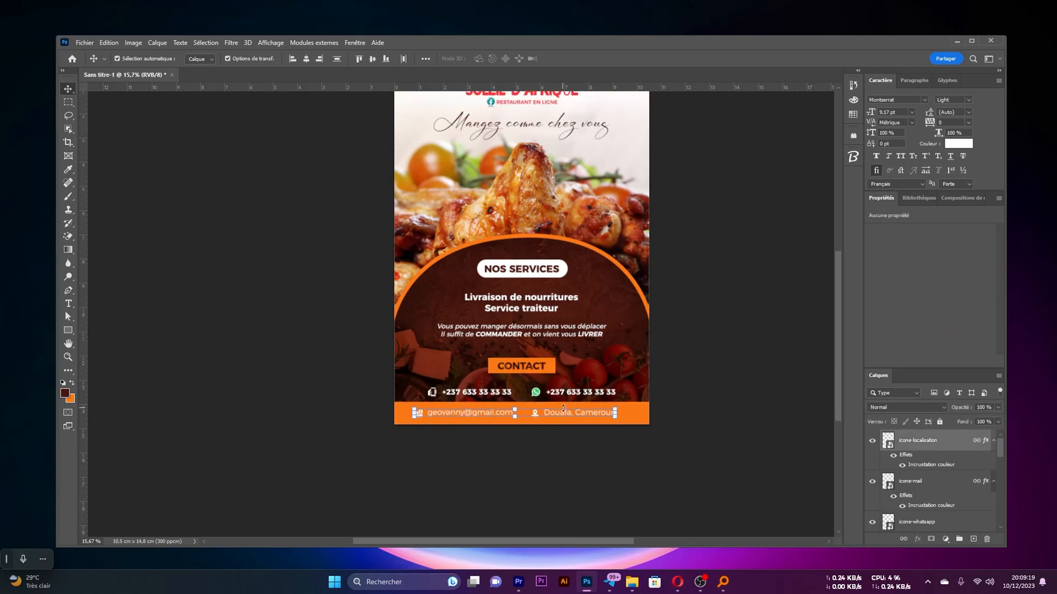
scroll(563, 392, "down", 1)
left_click_drag(559, 442, 566, 442)
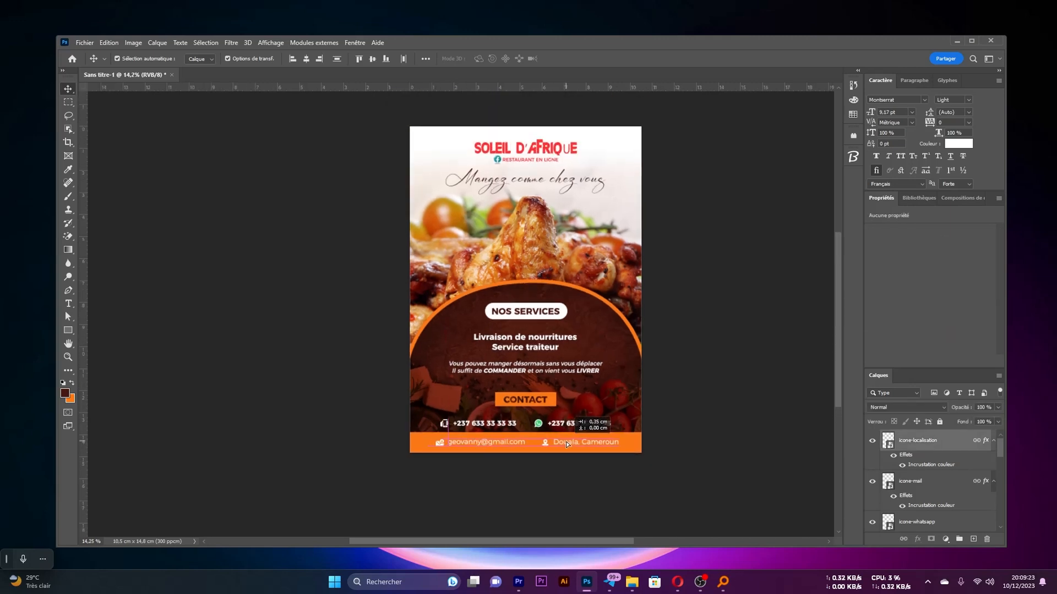
left_click(551, 465)
scroll(528, 445, "up", 1)
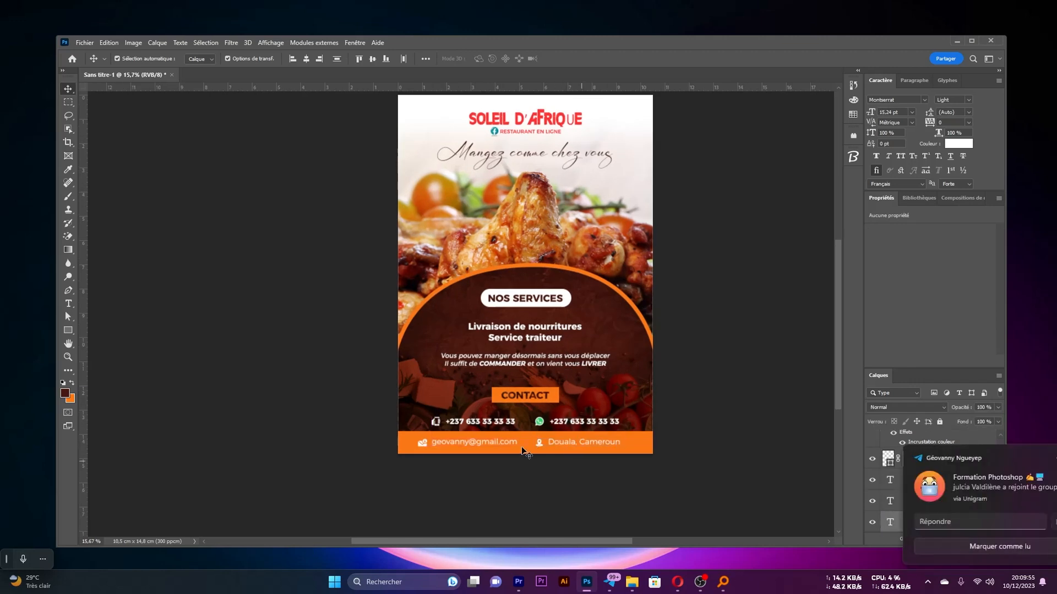
Nudge the e-mail and location details right to centre them against a temporary vertical guide at the page's middle
left_click_drag(83, 342, 526, 450)
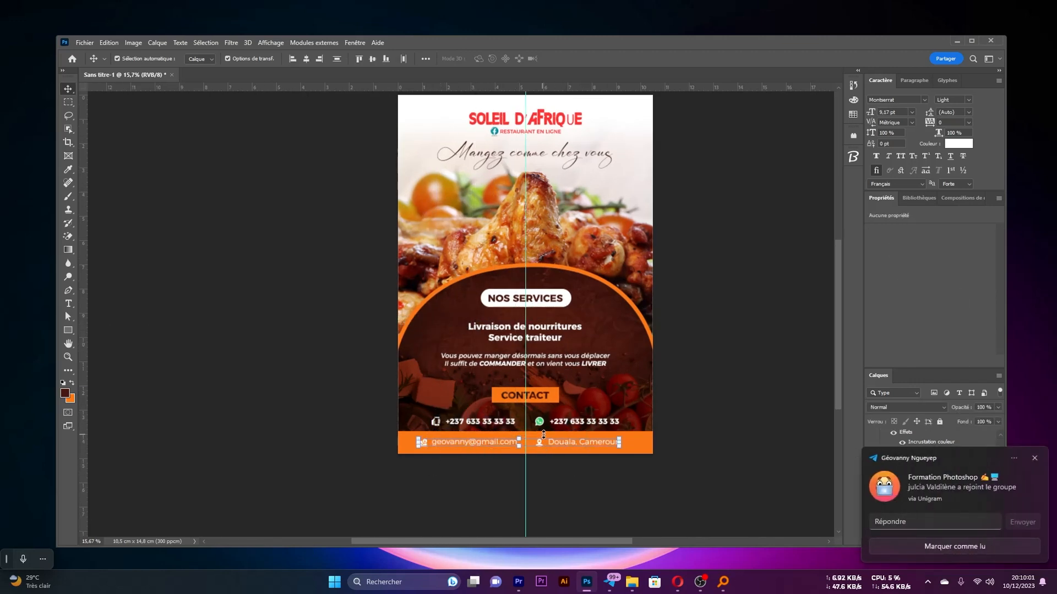
key("shift+Right")
key("shift+Right")
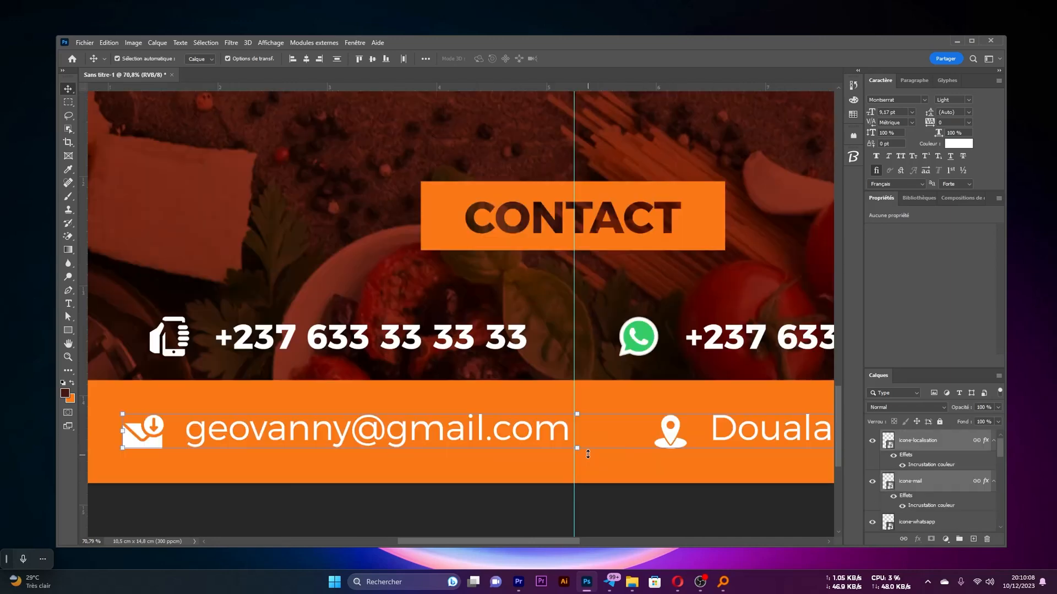
left_click_drag(574, 491, 84, 431)
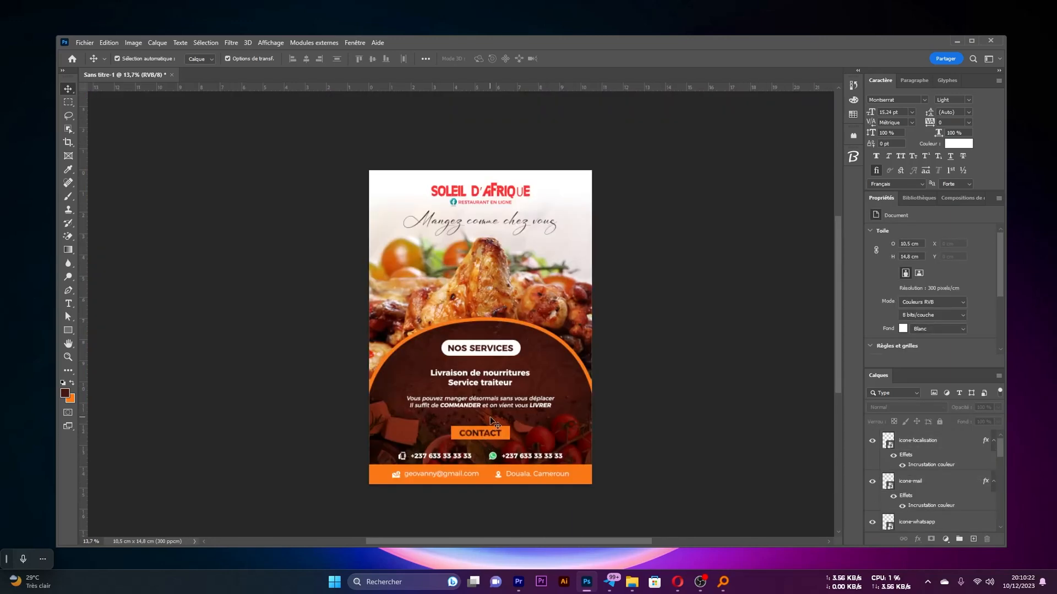
Try to nudge the phone and WhatsApp numbers up towards the CONTACT label
scroll(491, 418, "up", 1)
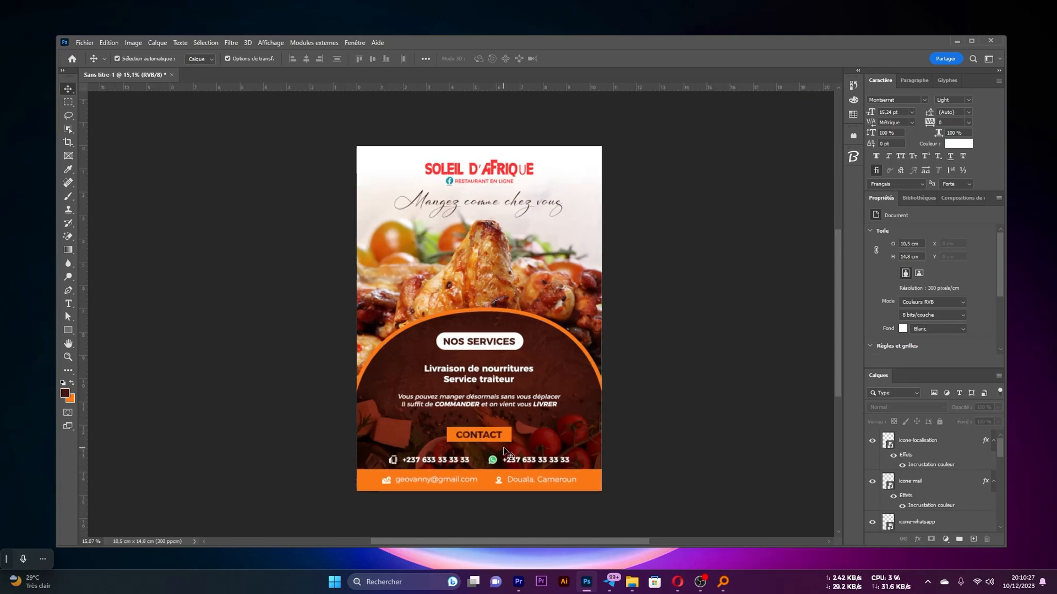
scroll(505, 451, "up", 4)
left_click(409, 447)
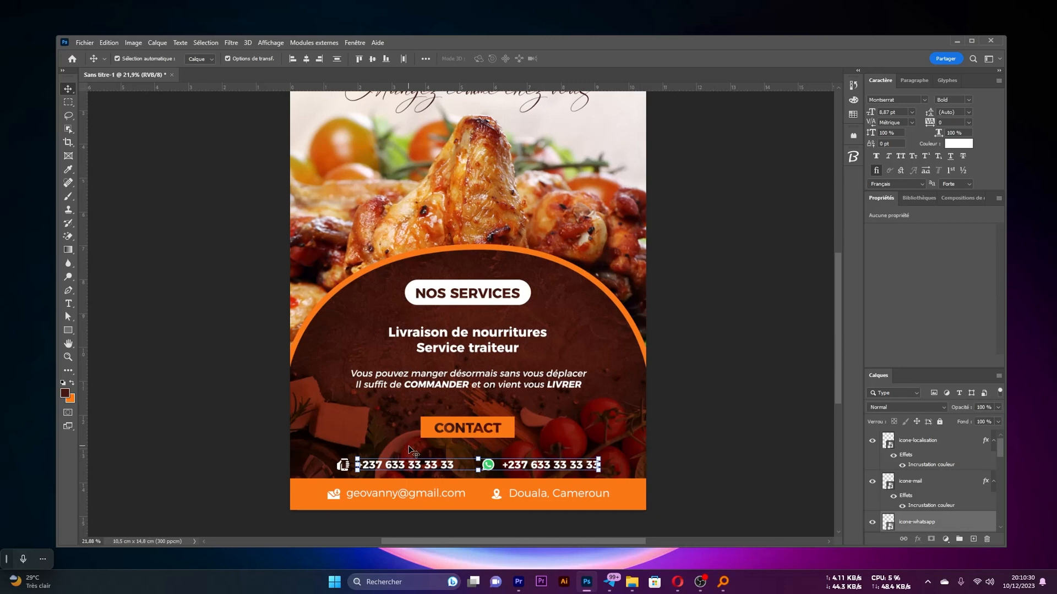
key("shift+Up")
key("shift+Up")
Link the phone and WhatsApp icons with their numbers and nudge both contact pairs up together
left_click(390, 465, "shift")
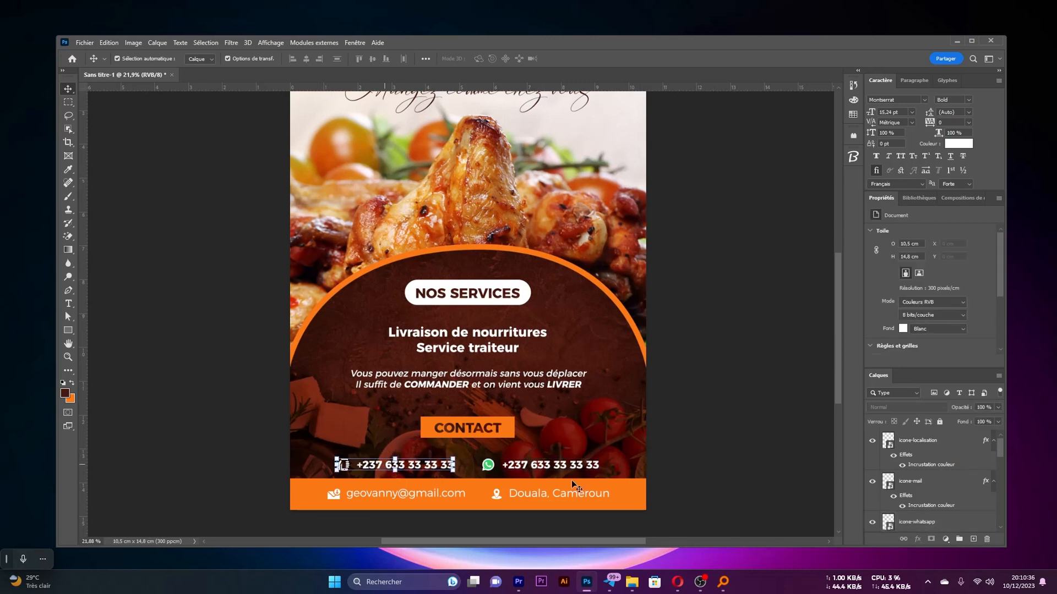
left_click(491, 477)
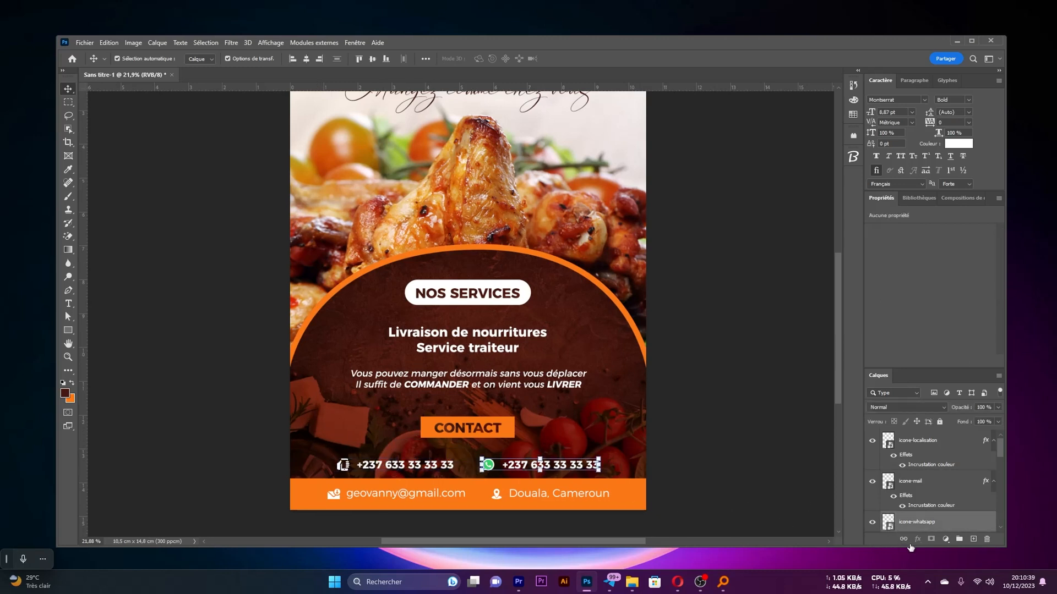
left_click(906, 541)
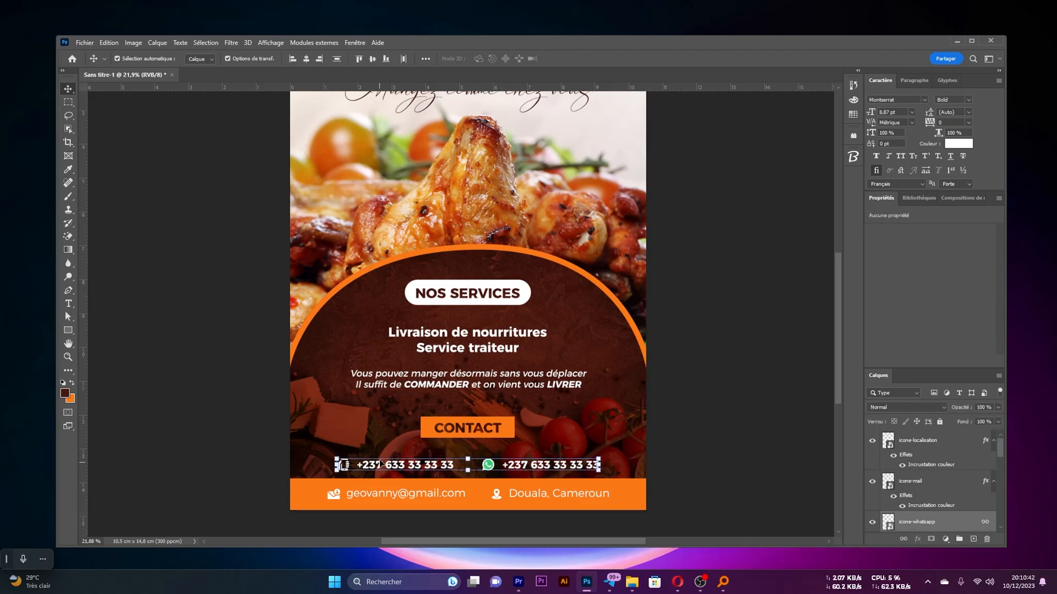
key("shift+Up")
Nudge the CONTACT label down, closer to the row of phone numbers
left_click_drag(695, 417, 430, 429)
key("shift+Down")
key("shift+Down")
key("shift+Down")
key("shift+Down")
key("shift+Down")
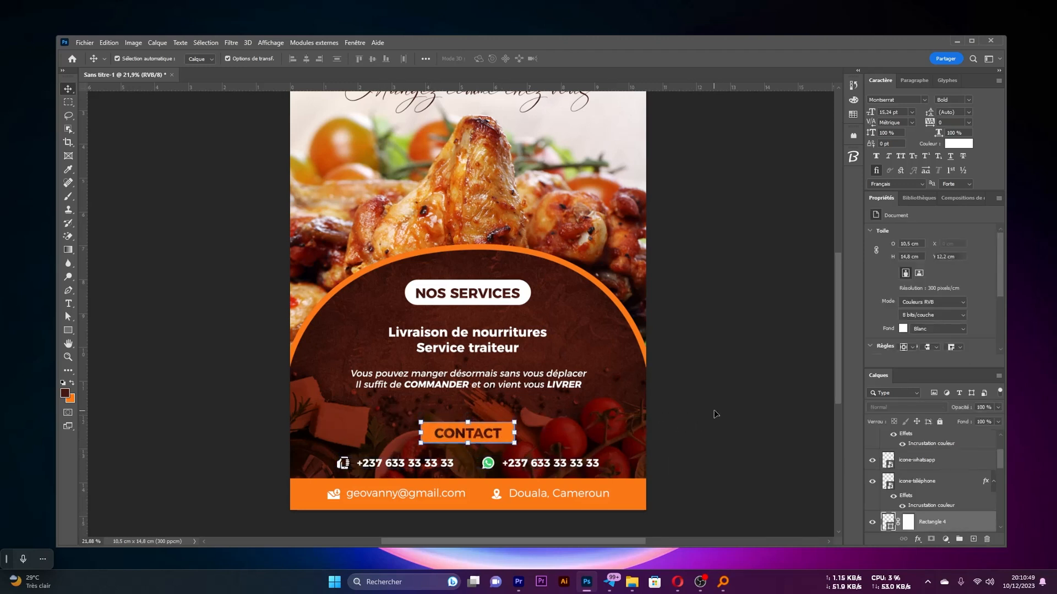
key("shift+Down")
left_click(714, 410)
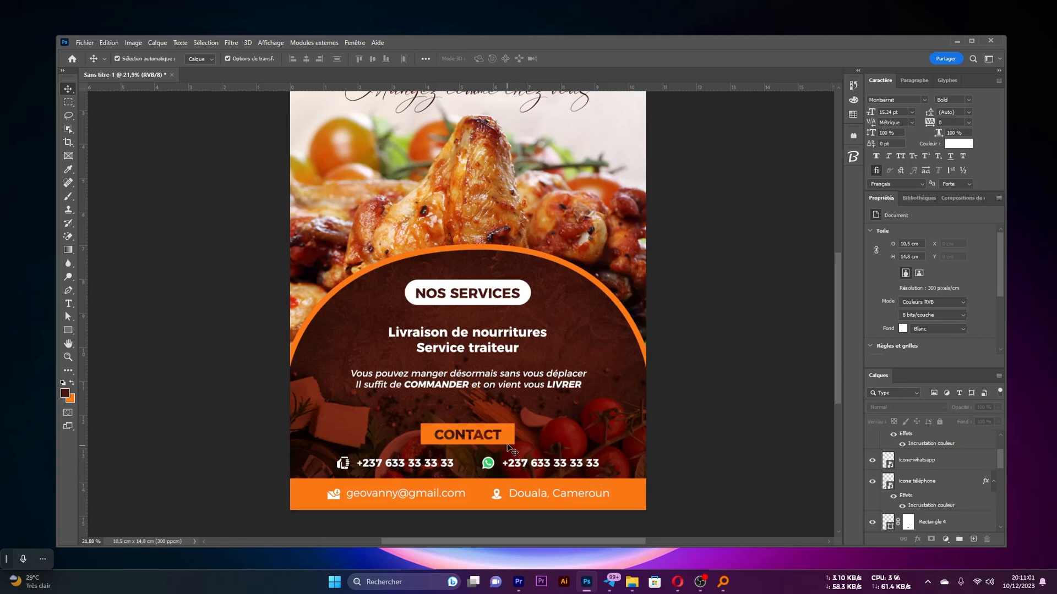
Move the CONTACT label up 0.07 cm and raise the phone and WhatsApp row slightly towards it
left_click_drag(507, 445, 507, 442)
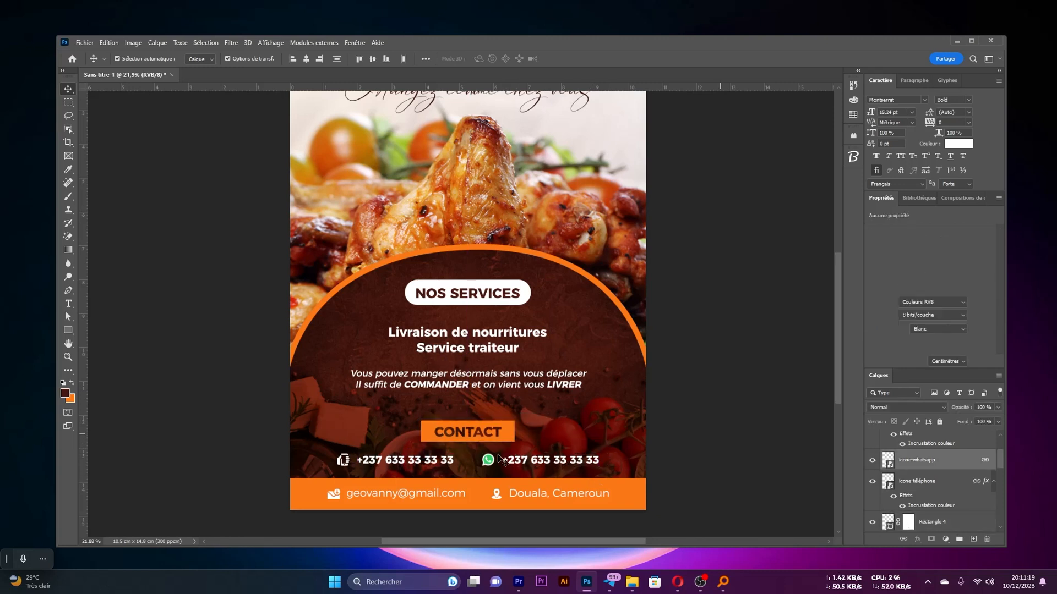
left_click(483, 449)
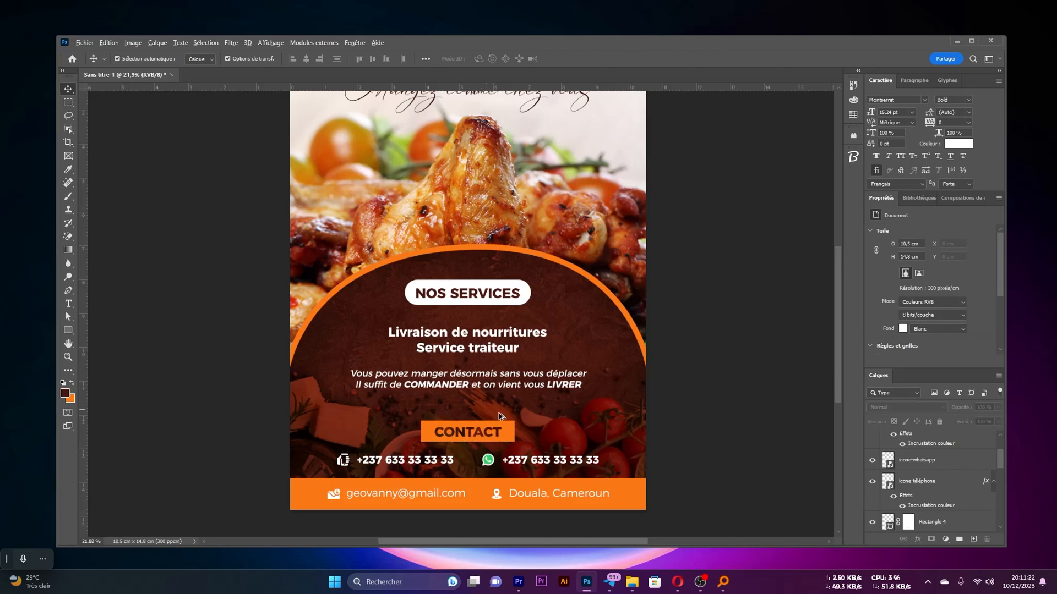
Move the italic "Vous pouvez manger désormais..." paragraph down about 0.23 cm to even the vertical spacing
scroll(500, 417, "down", 3)
scroll(493, 406, "up", 3)
left_click_drag(479, 432, 478, 438)
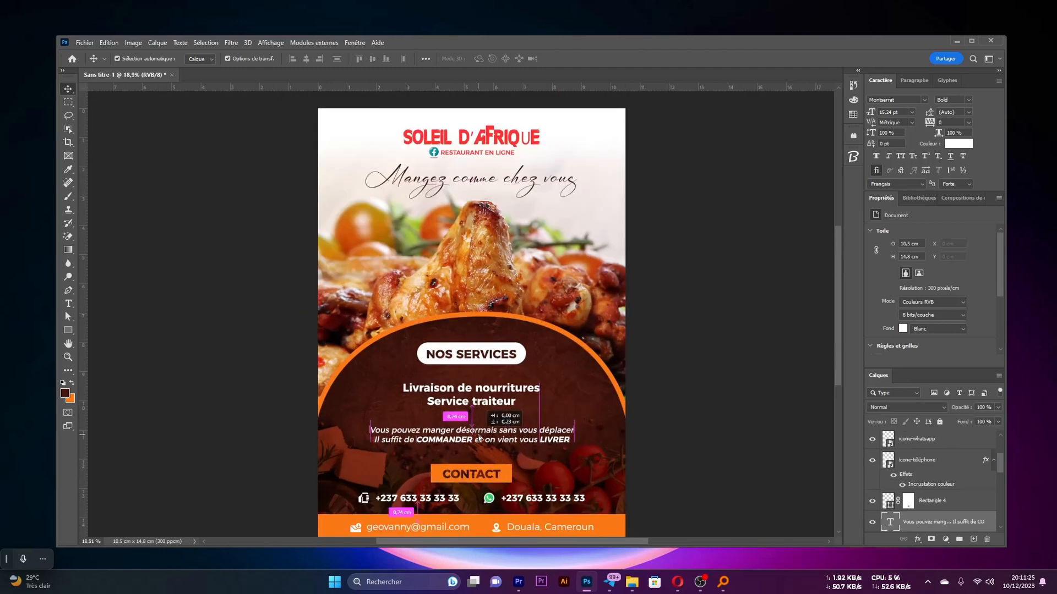
scroll(480, 408, "down", 3)
scroll(480, 408, "up", 3)
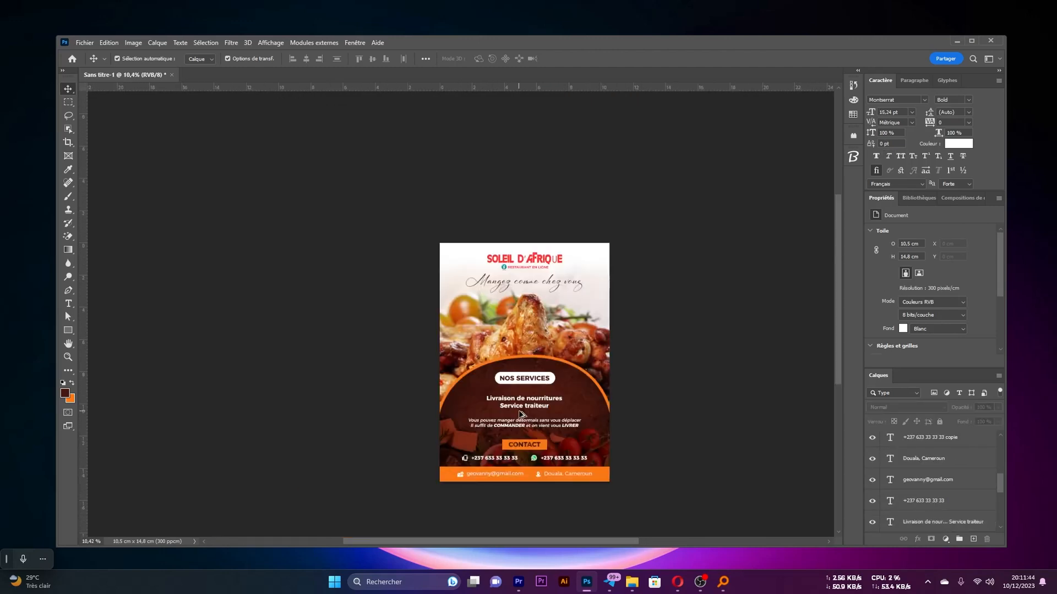
Draw an unfilled white-outlined square about 0.92 cm wide beside the "Livraison de nourritures / Service traiteur" text
scroll(522, 414, "up", 1)
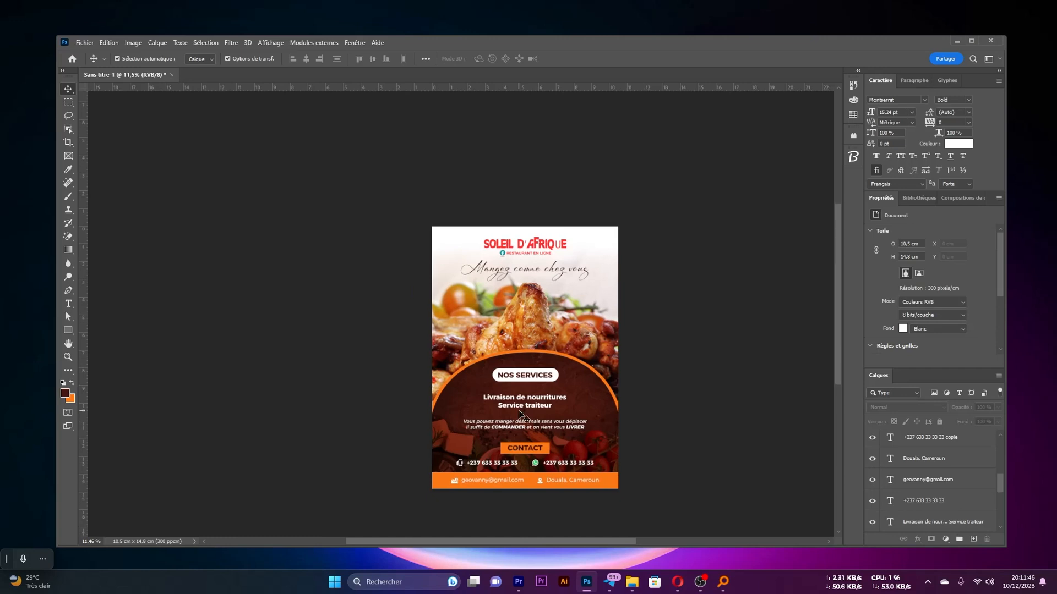
scroll(521, 414, "up", 2)
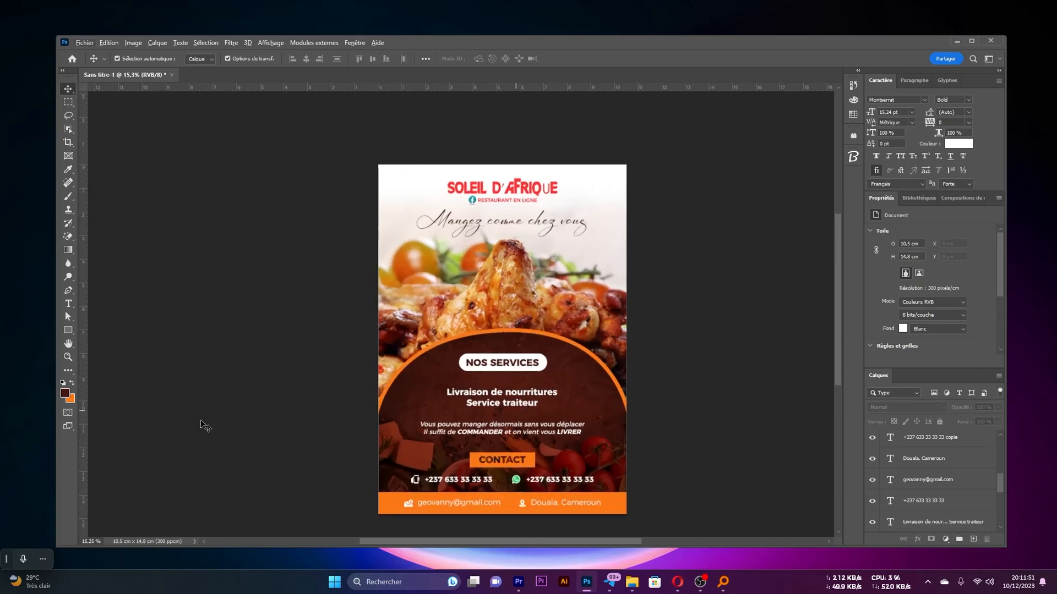
left_click(68, 331)
left_click(180, 58)
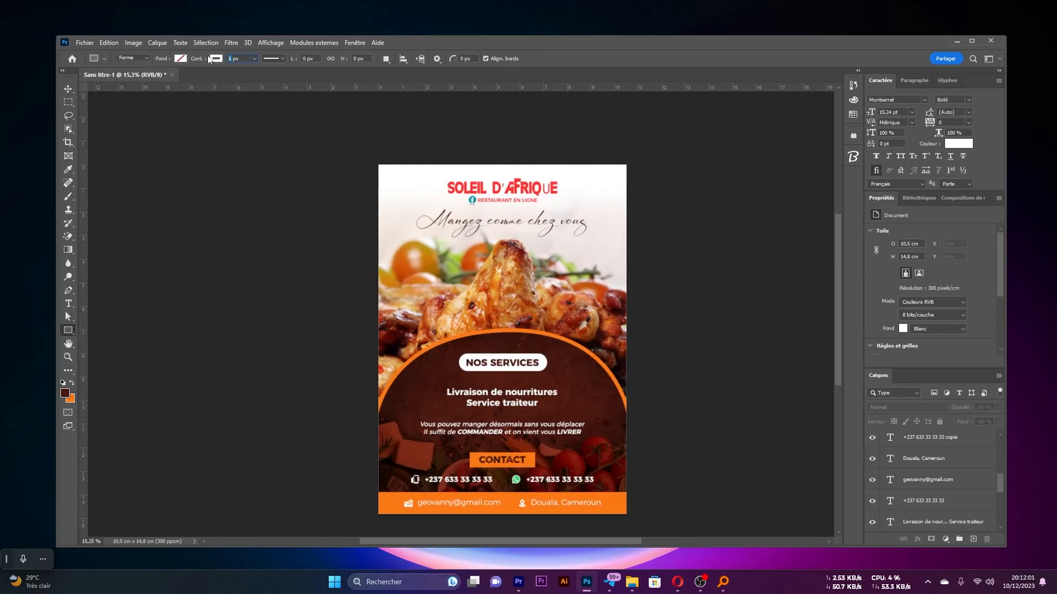
mouse_move(421, 362)
left_mouse_down()
mouse_move(458, 418)
mouse_move(449, 391)
mouse_move(472, 368)
mouse_move(425, 390)
mouse_move(424, 403)
mouse_move(397, 379)
left_mouse_up()
Rotate the square by -45° into a diamond and give it a 10 px outline
key("v")
left_click(443, 382)
scroll(442, 382, "up", 7)
left_click(457, 383)
left_click(458, 400)
key("Return")
key("Return")
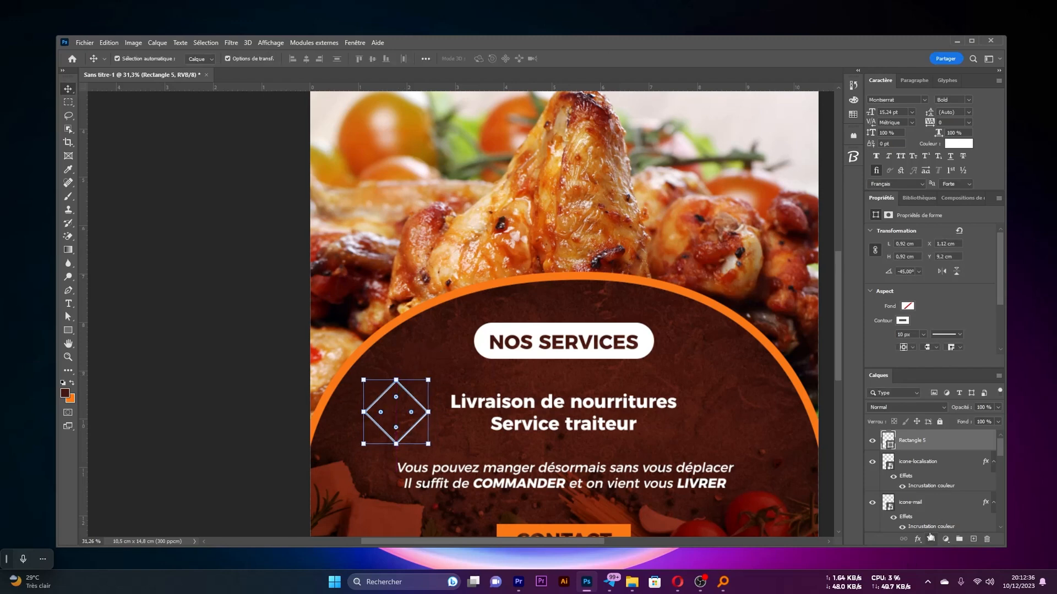
Select the left half of the diamond and hide it with a layer mask, leaving a right-pointing chevron
left_click(69, 102)
scroll(364, 462, "up", 3)
left_click_drag(338, 269, 419, 461)
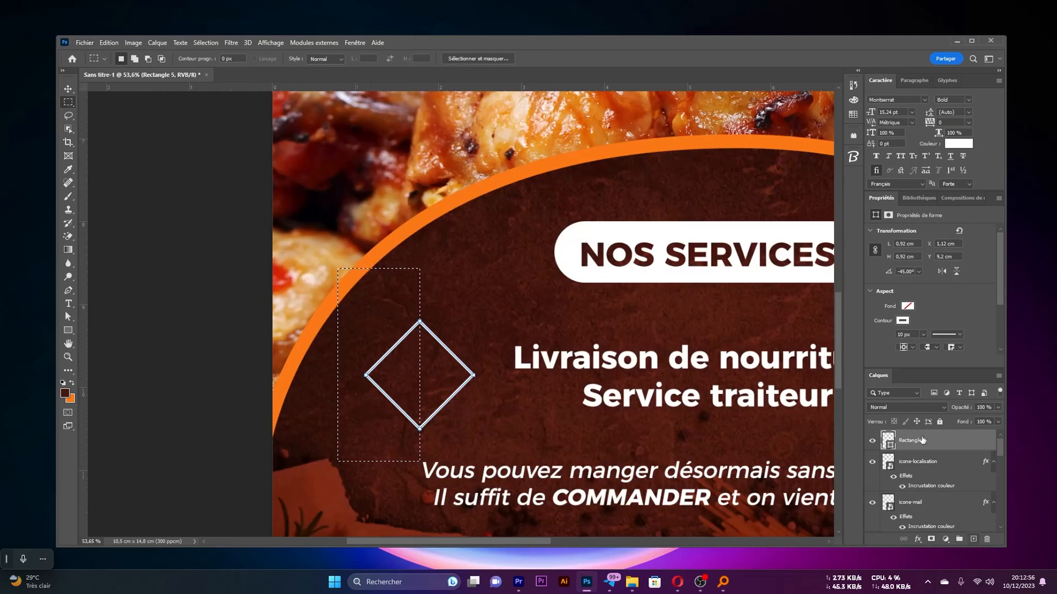
left_click(931, 539)
Flatten the chevron vertically with Free Transform, keeping its width
key("ctrl+t")
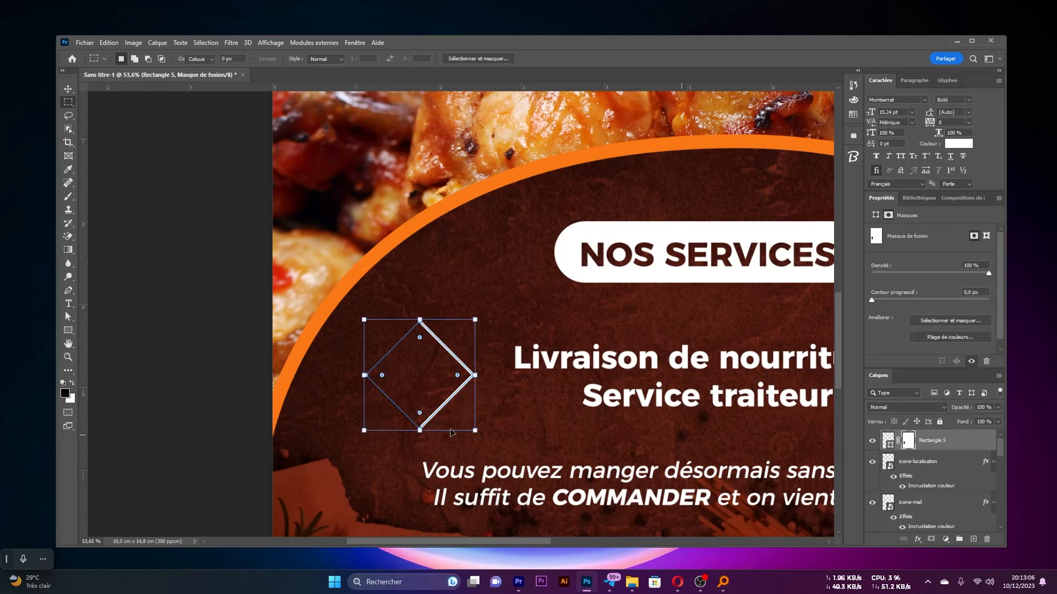
scroll(489, 361, "down", 3)
left_click_drag(421, 279, 422, 292)
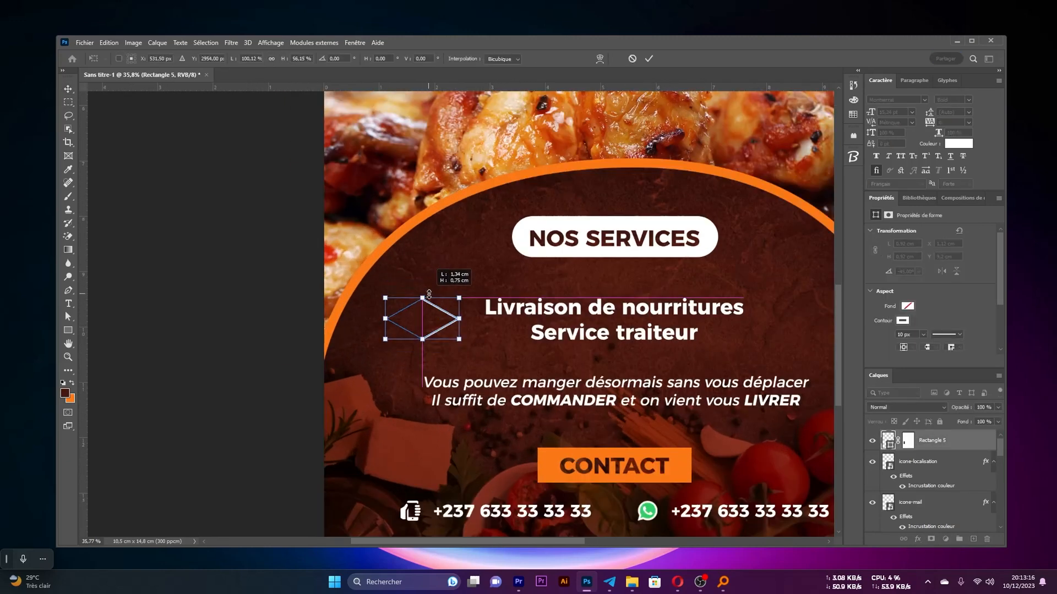
key("Return")
Duplicate the chevron and nudge the copy to the left to make a double arrow
key("ctrl+j")
key("shift+Left")
key("shift+Left")
key("shift+Left")
key("shift+Left")
key("shift+Left")
key("shift+Left")
key("shift+Left")
key("shift+Left")
key("shift+Left")
key("shift+Left")
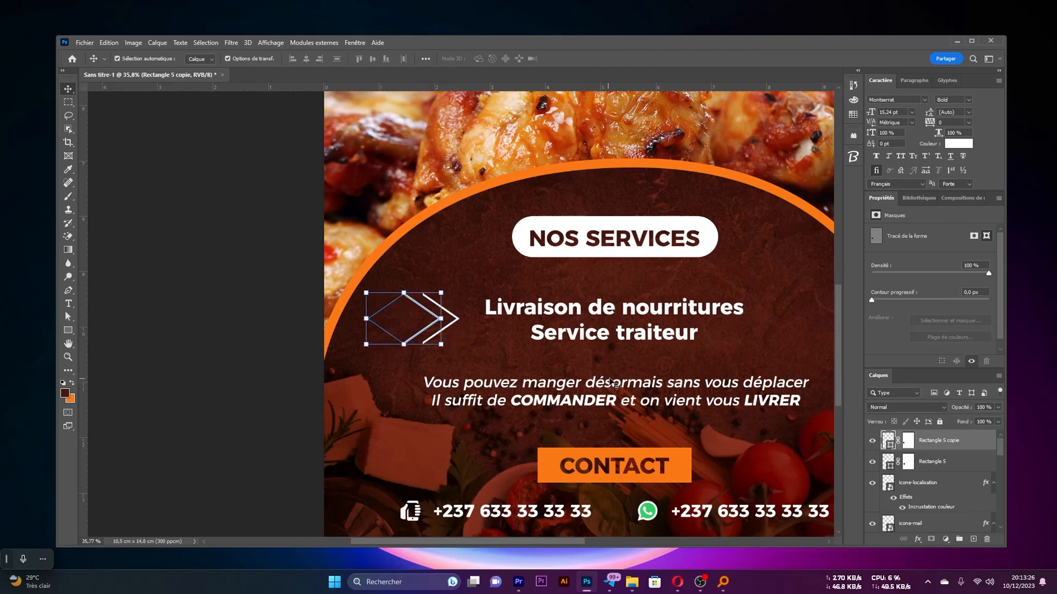
Select both chevrons and stretch them together to about 110% of their height
left_click(490, 300)
scroll(489, 308, "down", 1)
left_click_drag(431, 270, 394, 276)
key("ctrl+t")
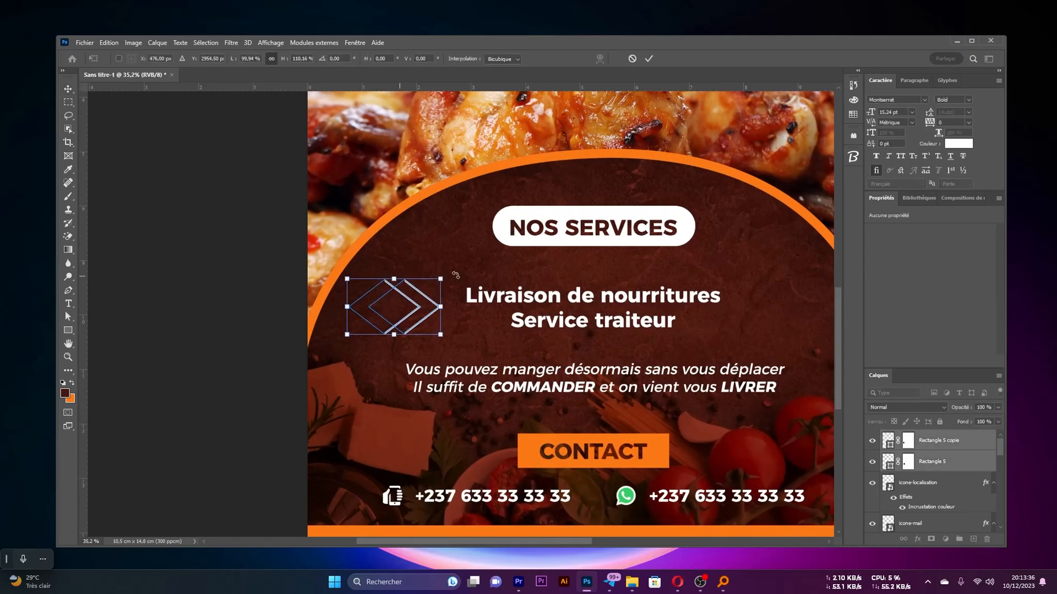
key("Return")
Convert the two chevron layers into one smart object and rename it déco
right_click(973, 443)
left_click(953, 152)
double_click(923, 441)
type("déco")
key("Return")
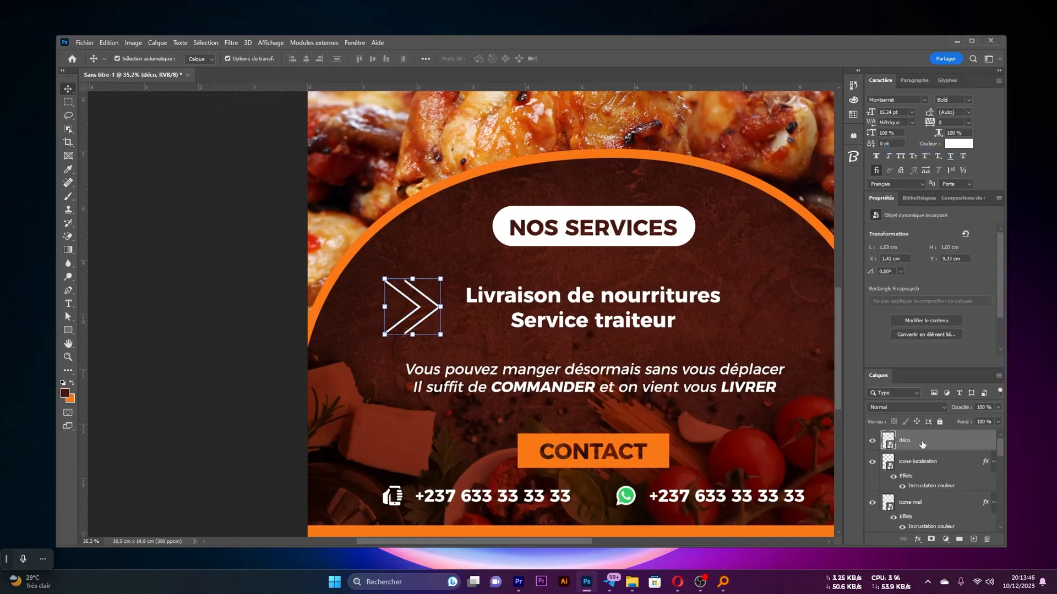
Duplicate the déco double arrow, flip the copy horizontally and place it on the right side of the services text
key("ctrl+j")
key("ctrl+t")
right_click(429, 303)
left_click(452, 491)
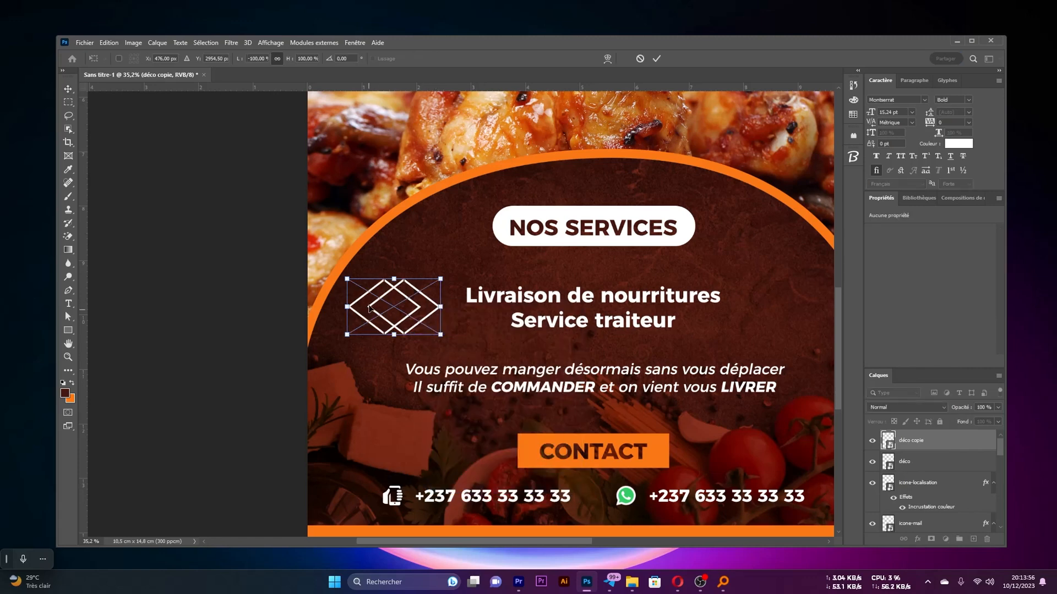
left_click_drag(386, 303, 779, 300)
left_click(657, 59)
Shift the mirrored double arrow slightly right to balance the spacing around the services text, leaving nothing selected
scroll(655, 299, "down", 5)
left_click_drag(614, 295, 618, 295)
left_click(727, 298)
scroll(585, 300, "down", 10)
scroll(586, 305, "up", 7)
scroll(586, 308, "up", 1)
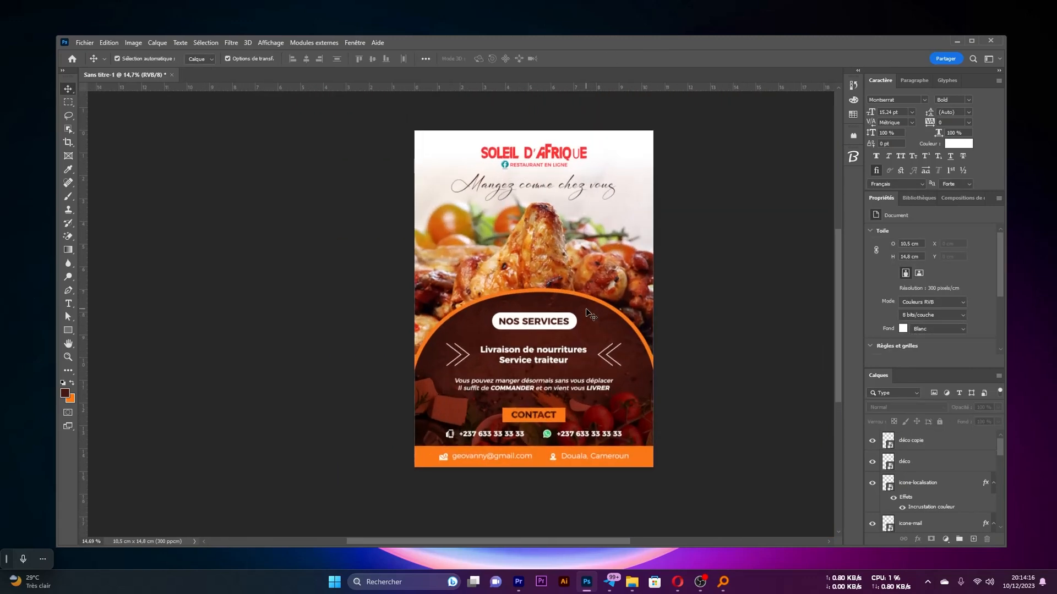